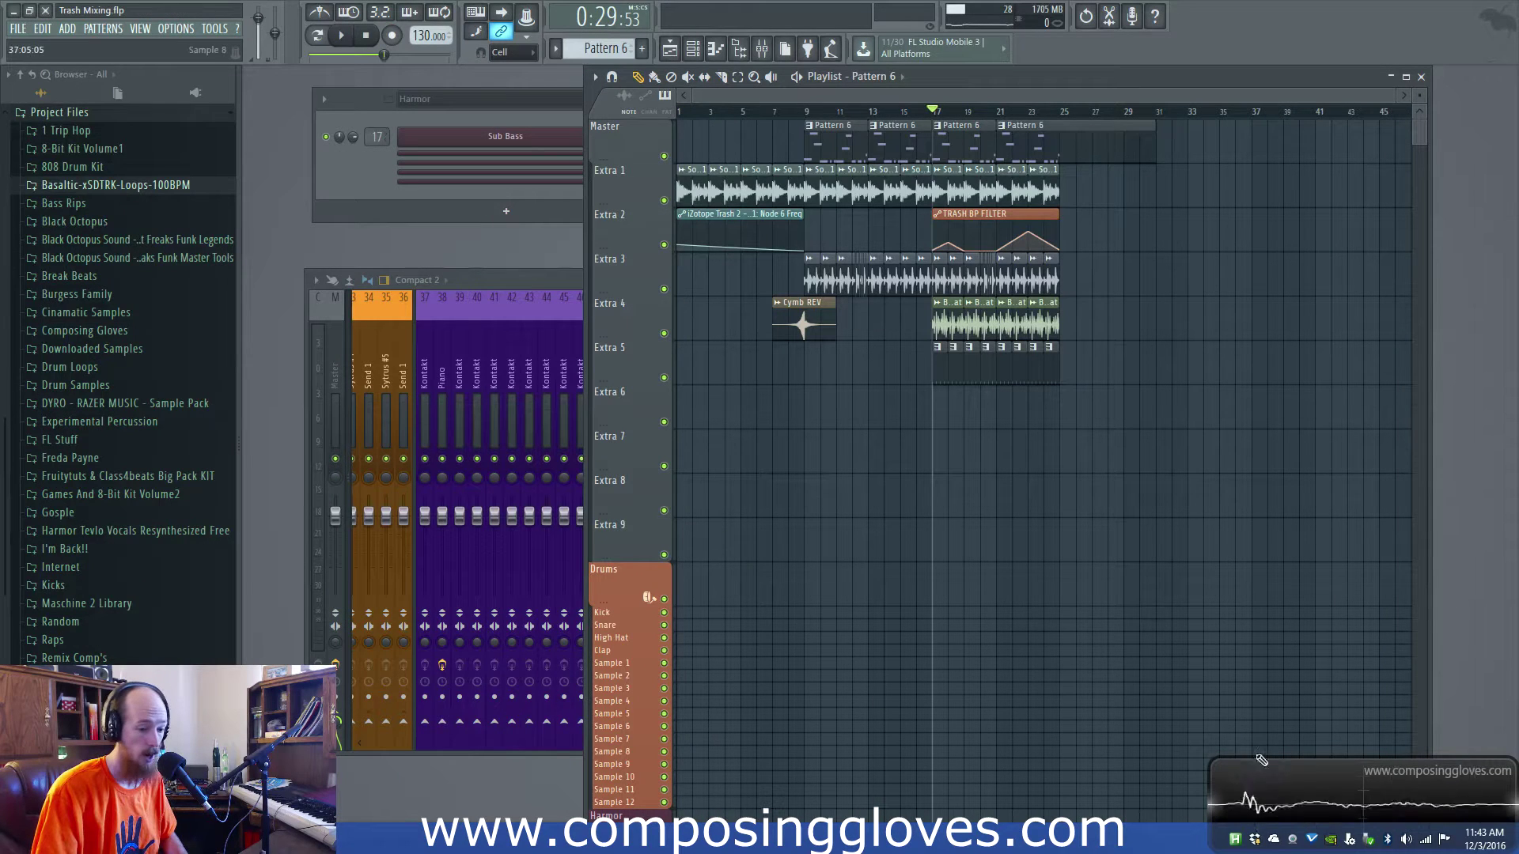
- Show the mixer, select the Soulgroove 01 track to see its effects, and look over the neighbouring instrument tracks
left_click(549, 277)
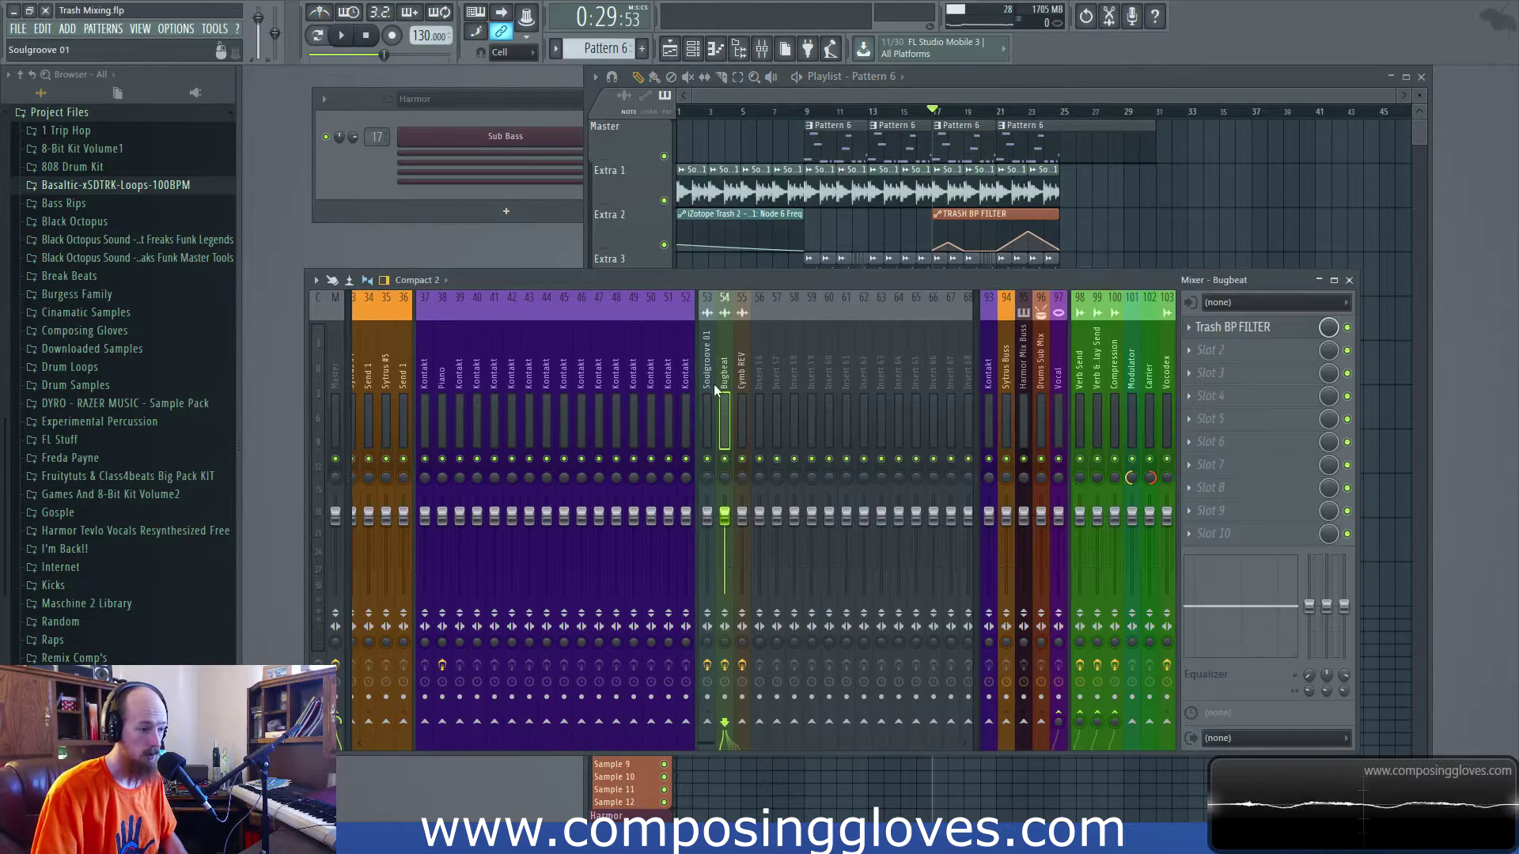
left_click(719, 405)
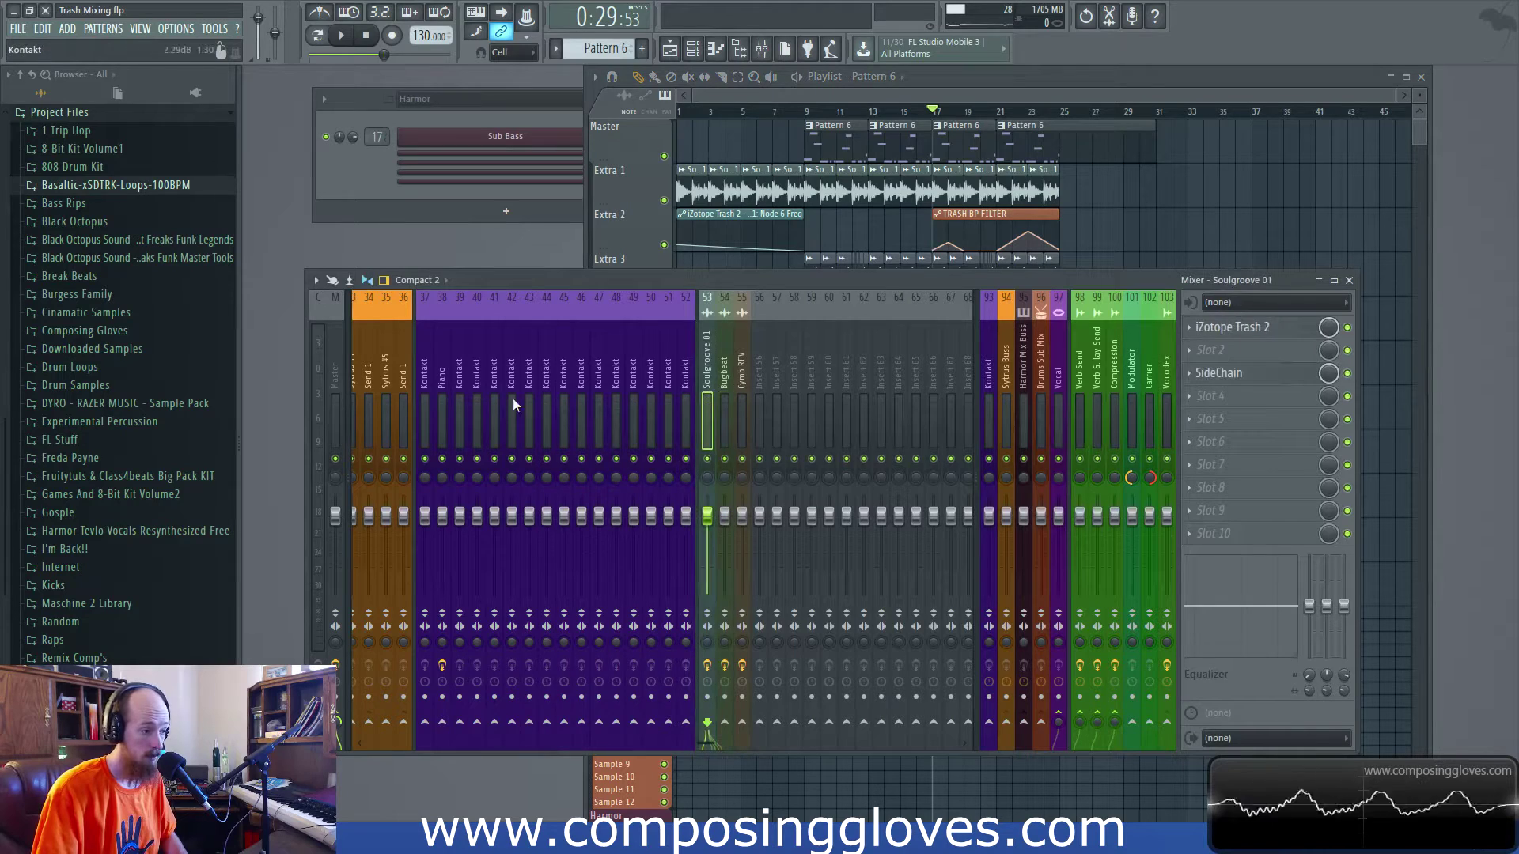
scroll(509, 396, "up", 10)
scroll(437, 384, "down", 6)
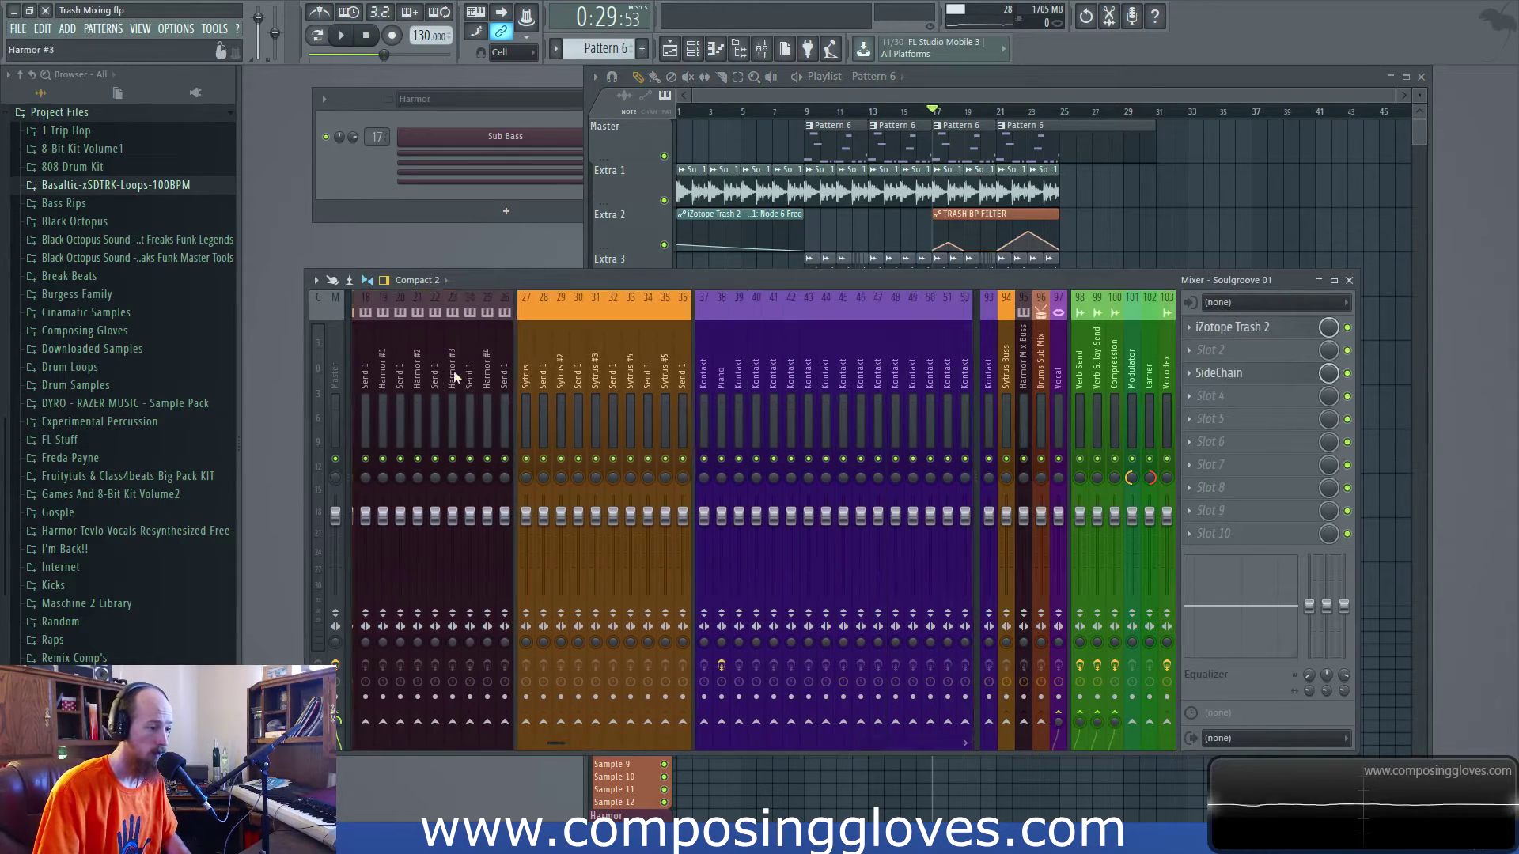
- Play the song from the start and watch the filter curve in the Soulgroove 01 track's iZotope Trash 2
left_click(605, 215)
key("space")
key("F9")
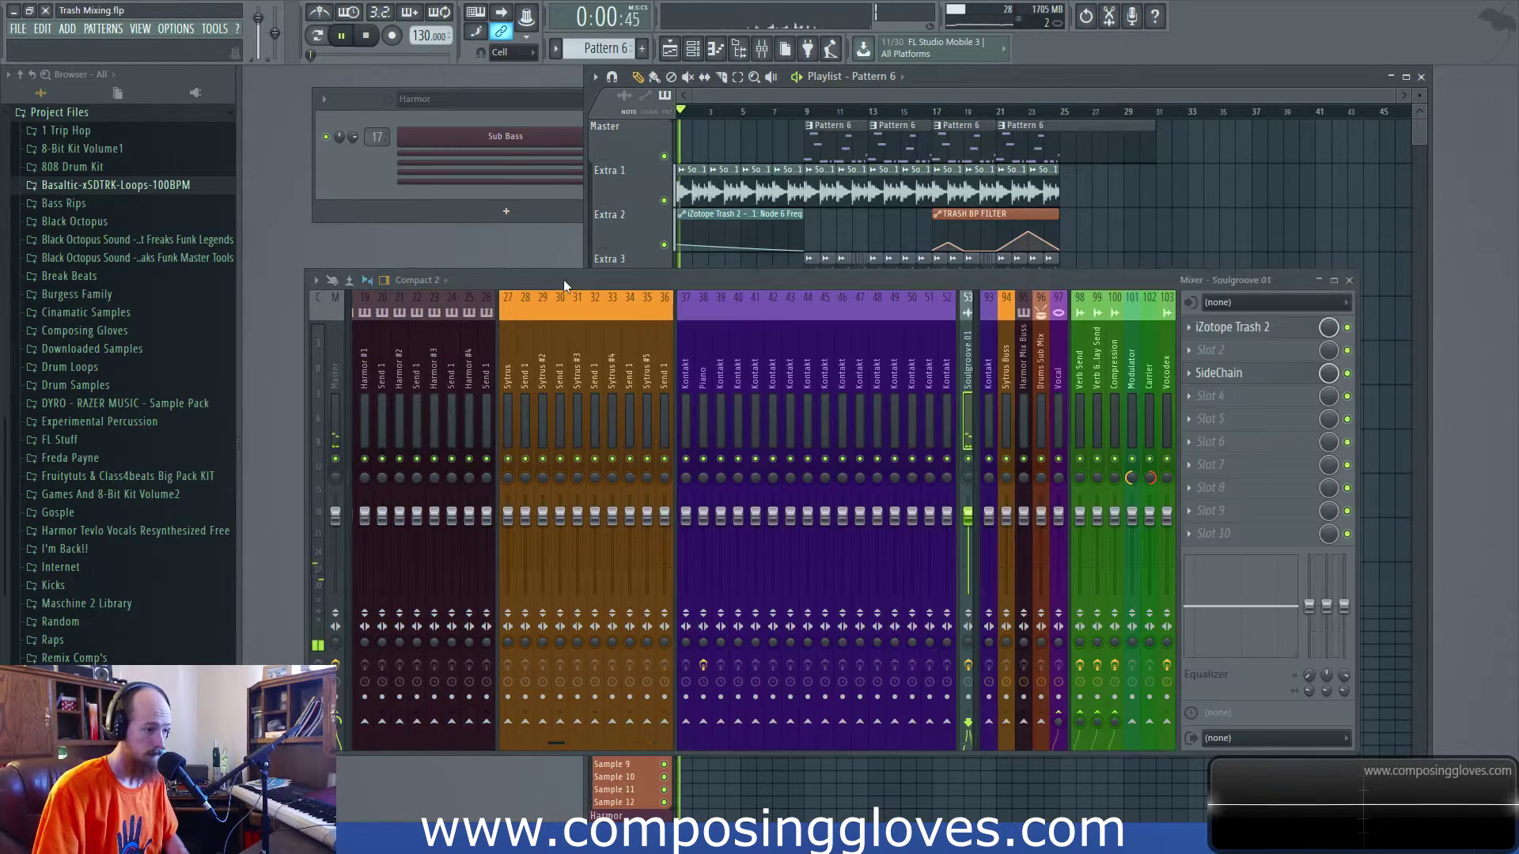
scroll(920, 343, "down", 4)
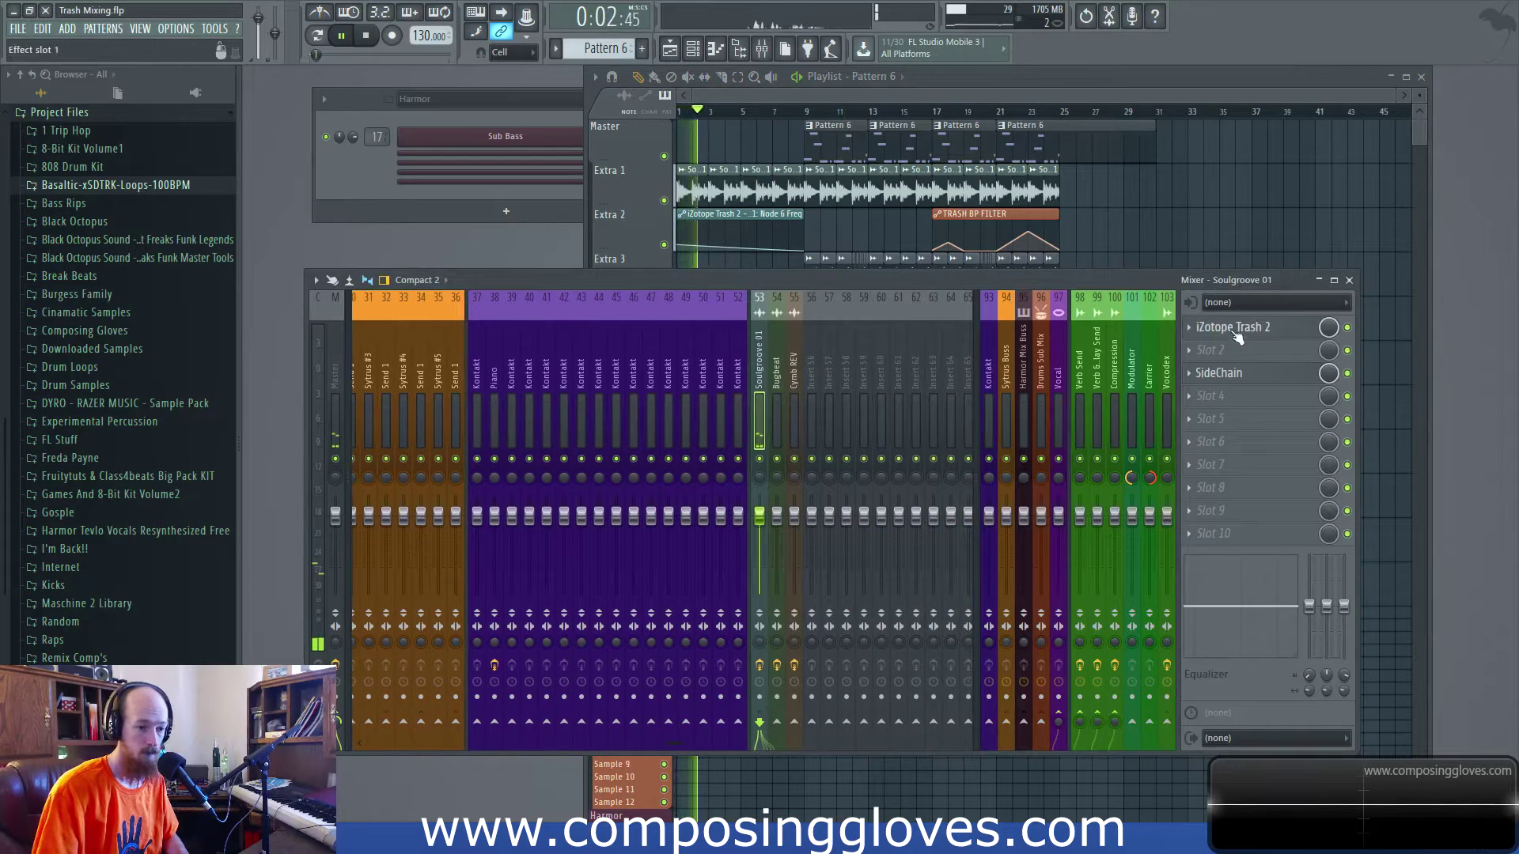
left_click(1234, 327)
left_click_drag(601, 210, 600, 217)
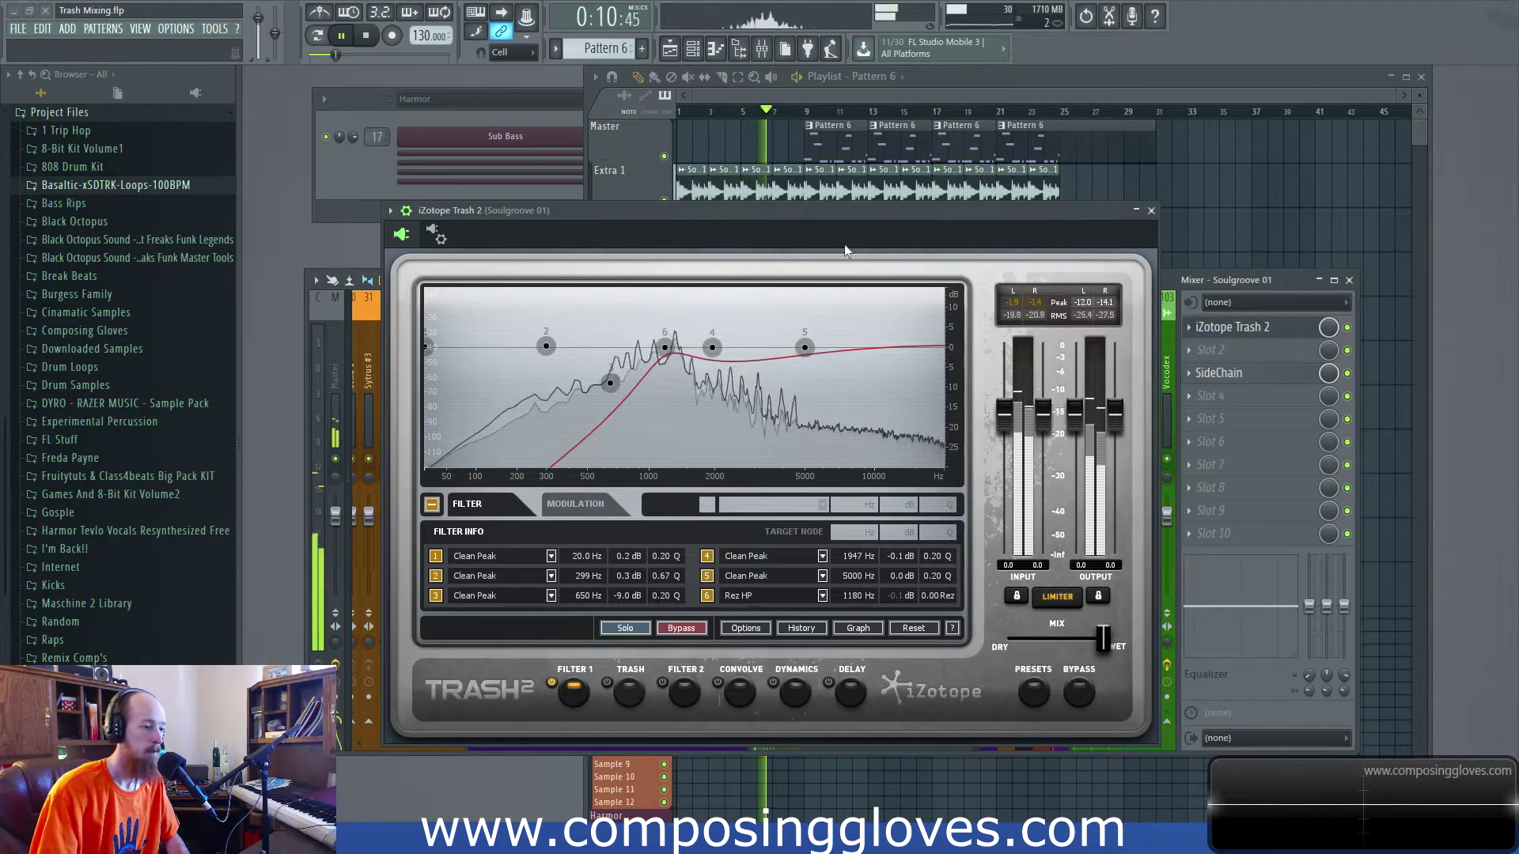
left_click_drag(838, 206, 864, 293)
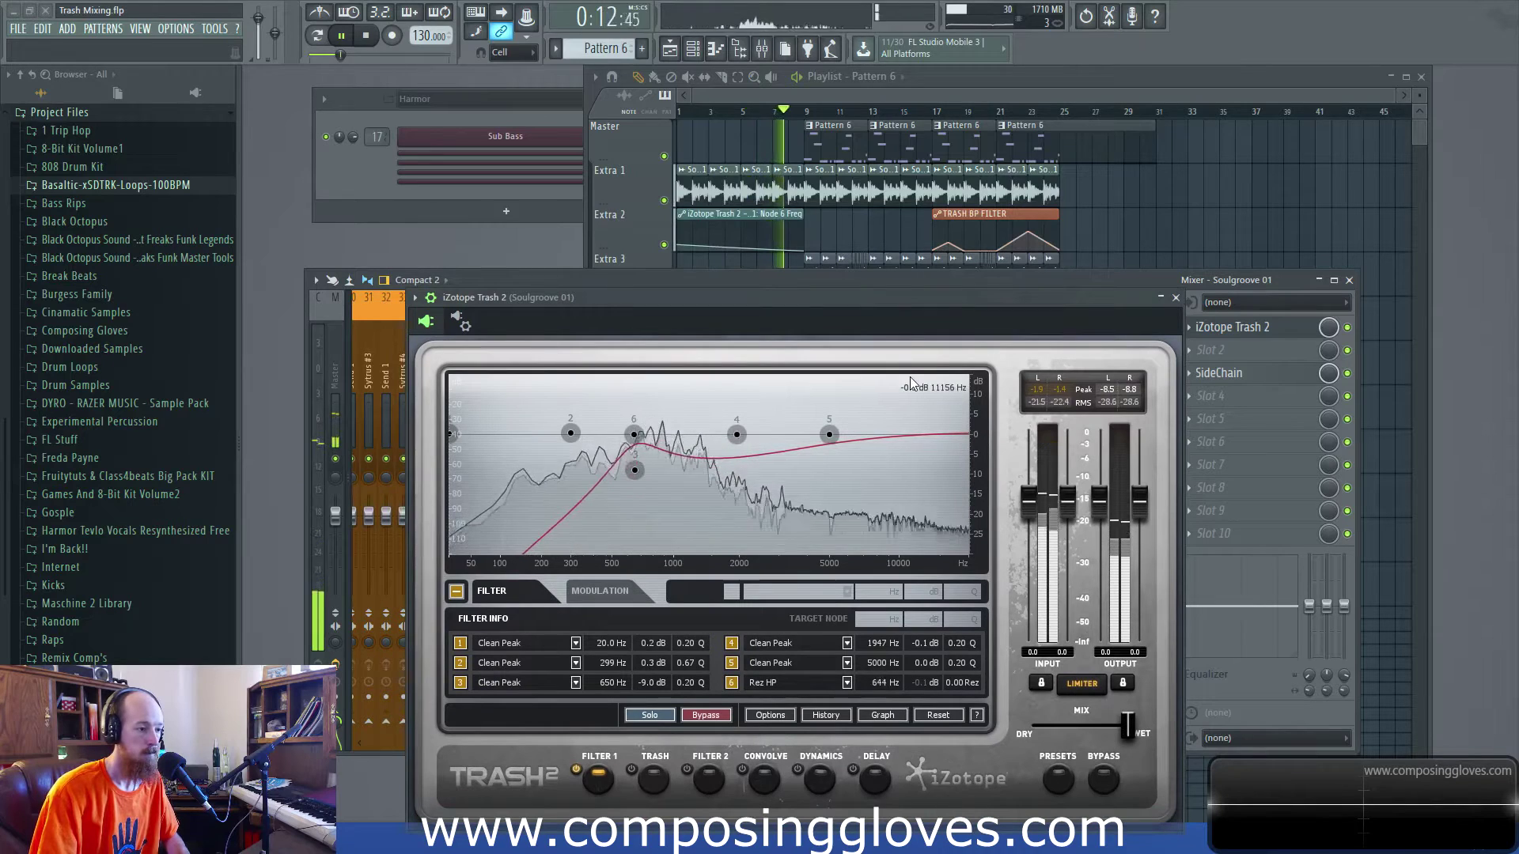
left_click(1175, 297)
- Open the Bugbeat track's Trash BP FILTER, watch its curve during playback up to about bar 25, and stop playback
left_click(776, 364)
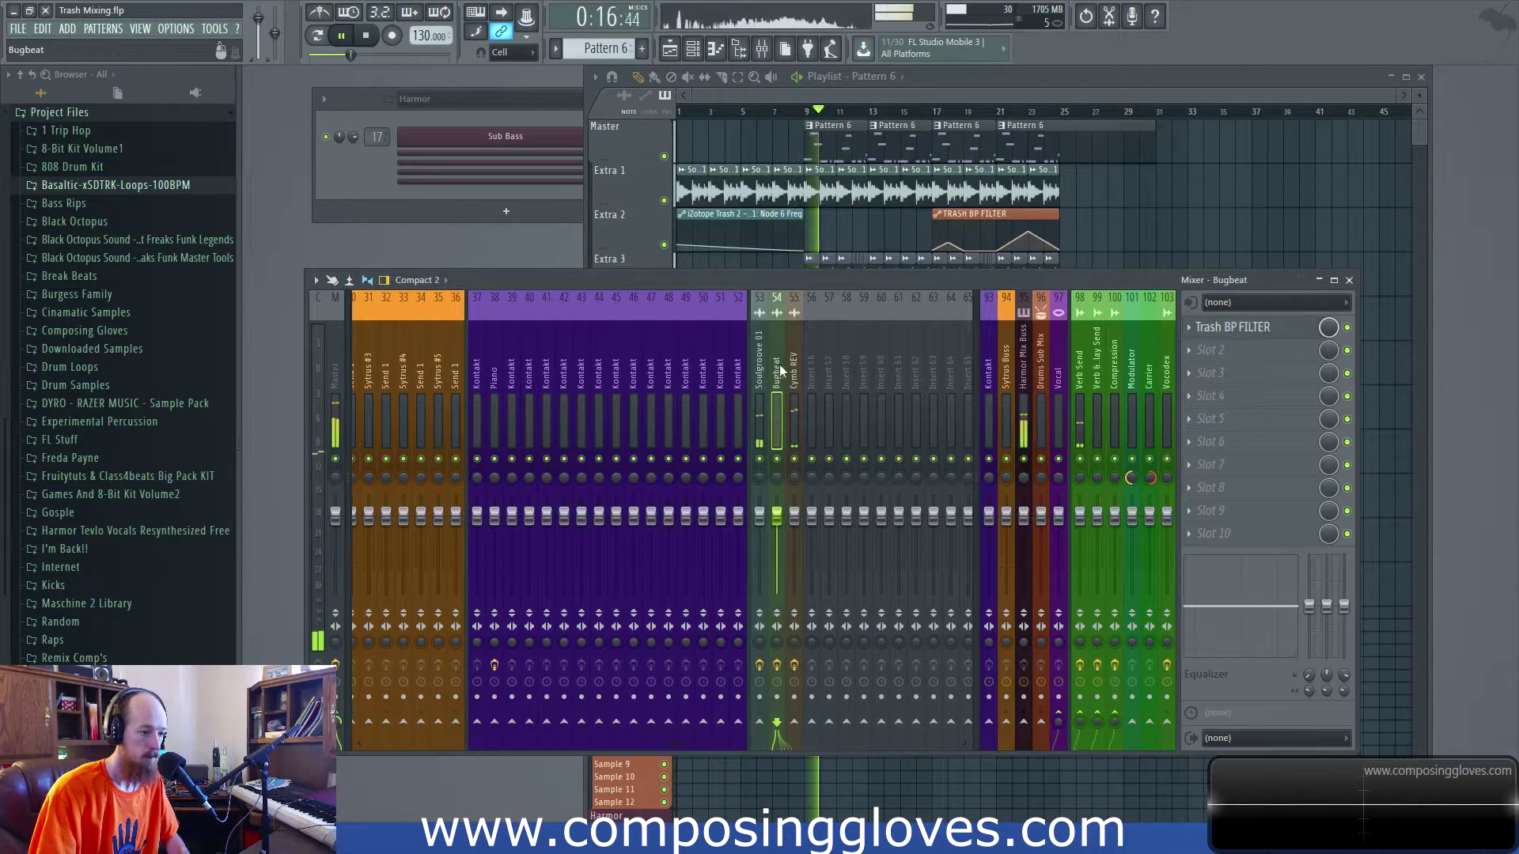
left_click(1232, 326)
left_click(794, 90)
left_click(541, 468)
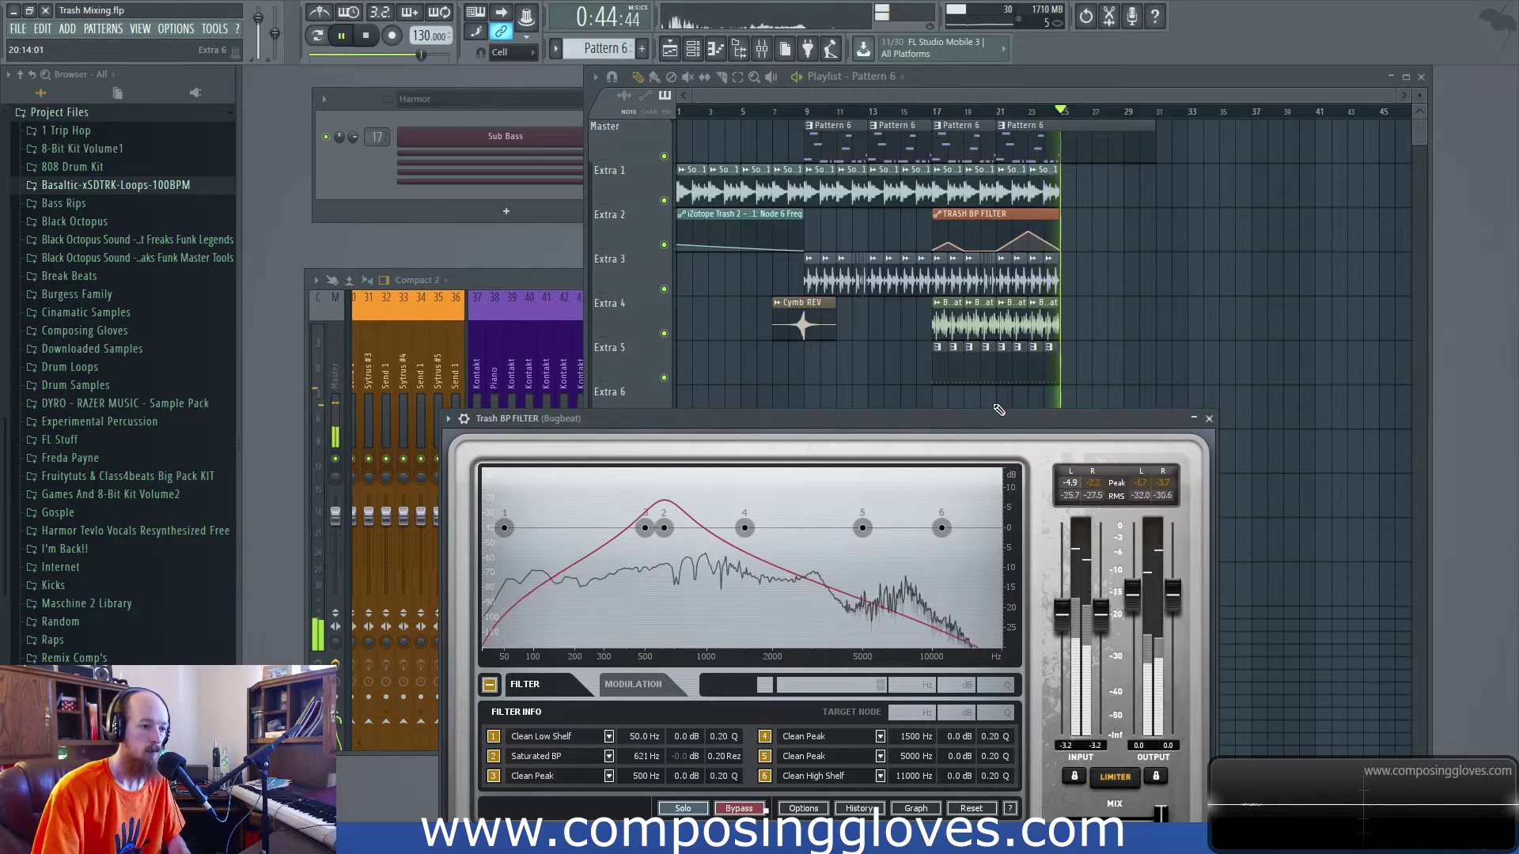
key("space")
left_click_drag(984, 425, 939, 192)
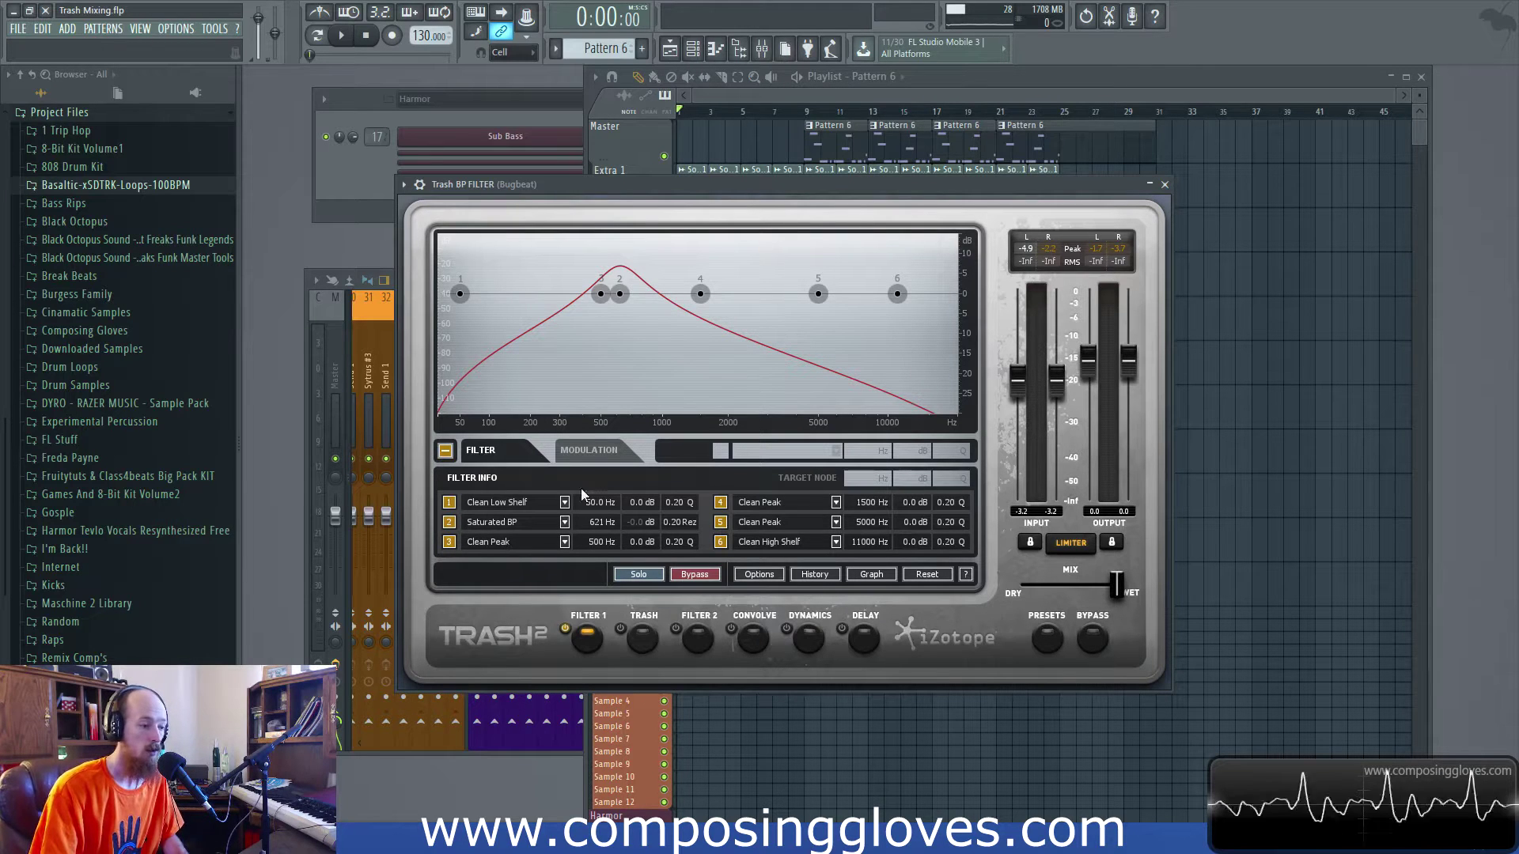
left_click_drag(824, 182, 920, 154)
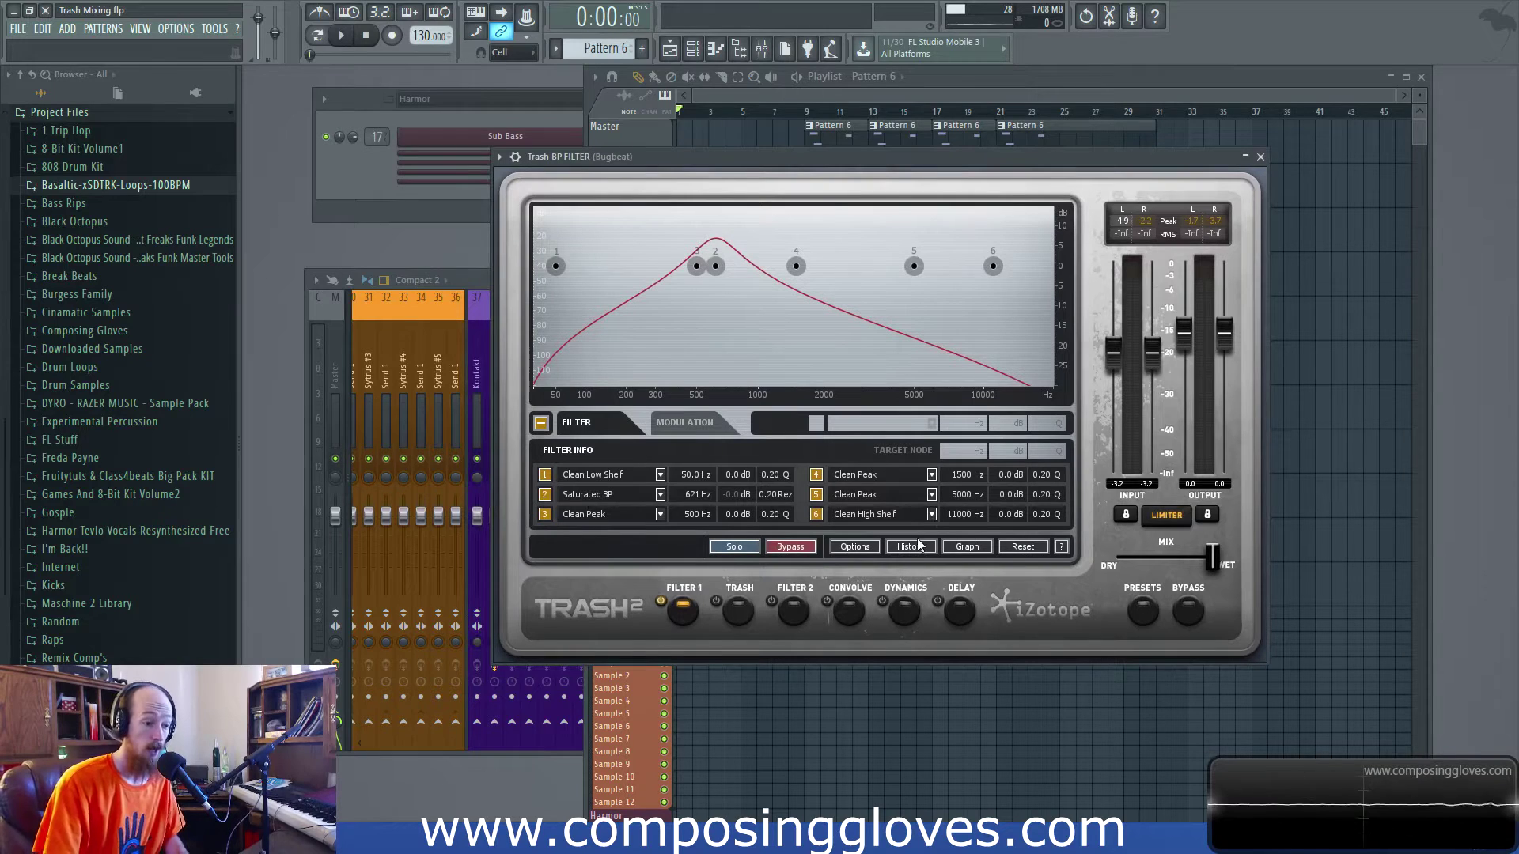
- Inspect the effects on the Soulgroove 01 and Kick mixer tracks, and bring back the Trash BP FILTER window
left_click(458, 277)
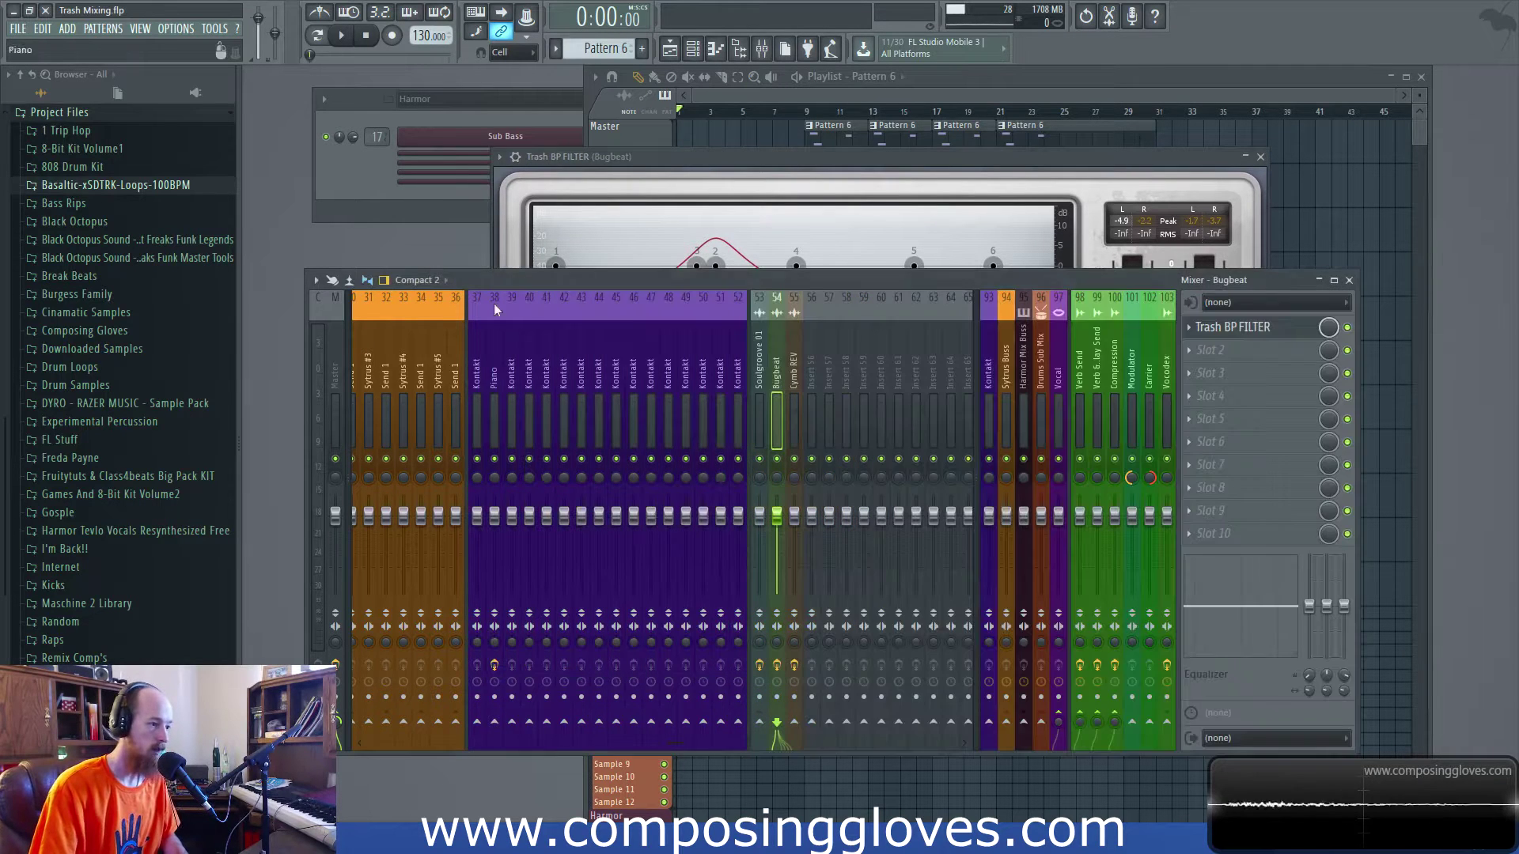
left_click(761, 388)
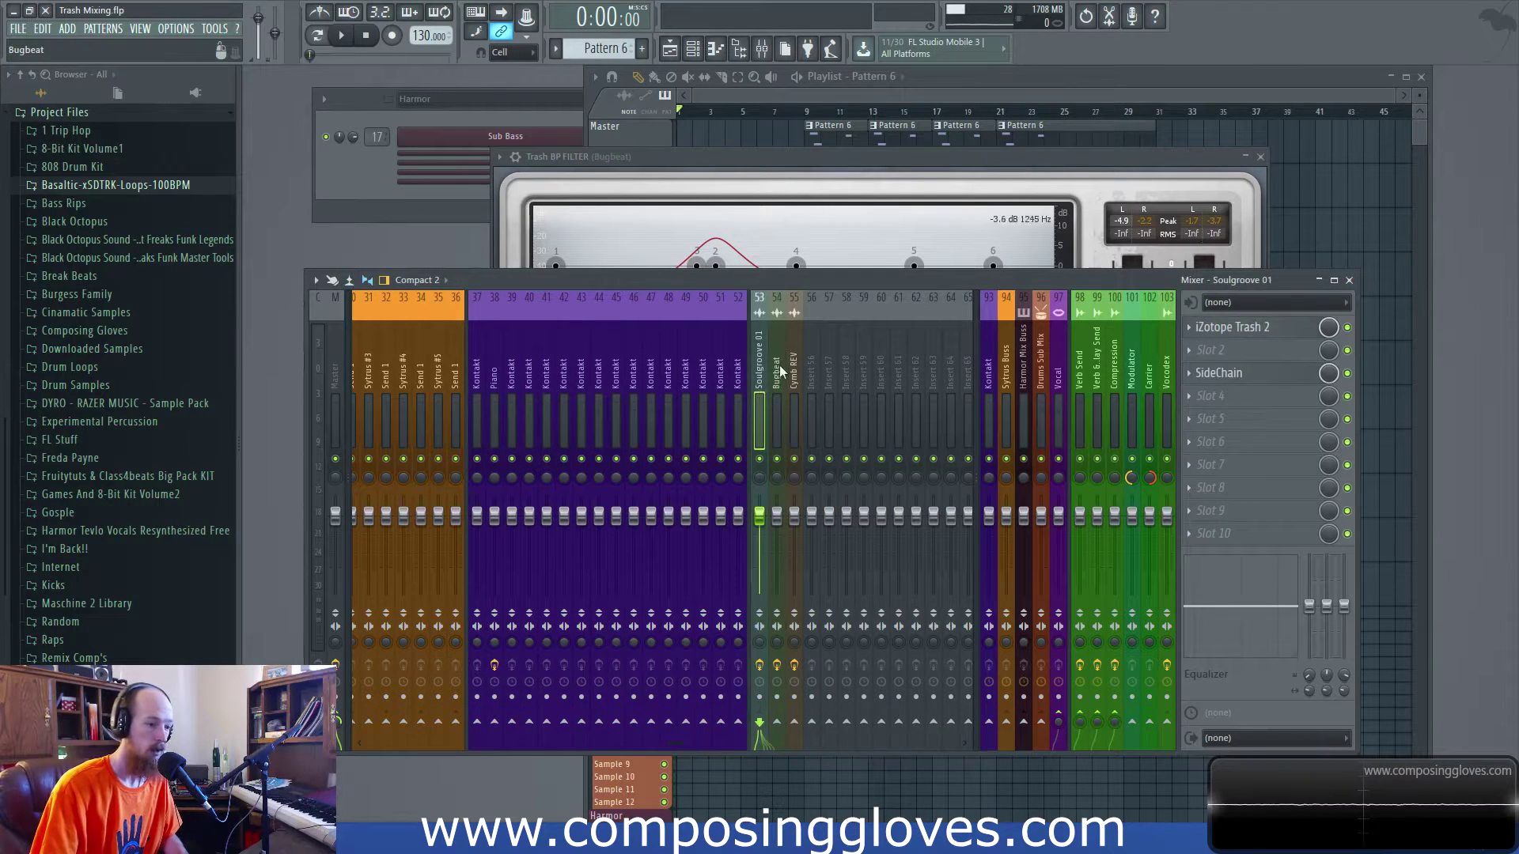
scroll(666, 353, "up", 6)
scroll(571, 383, "up", 5)
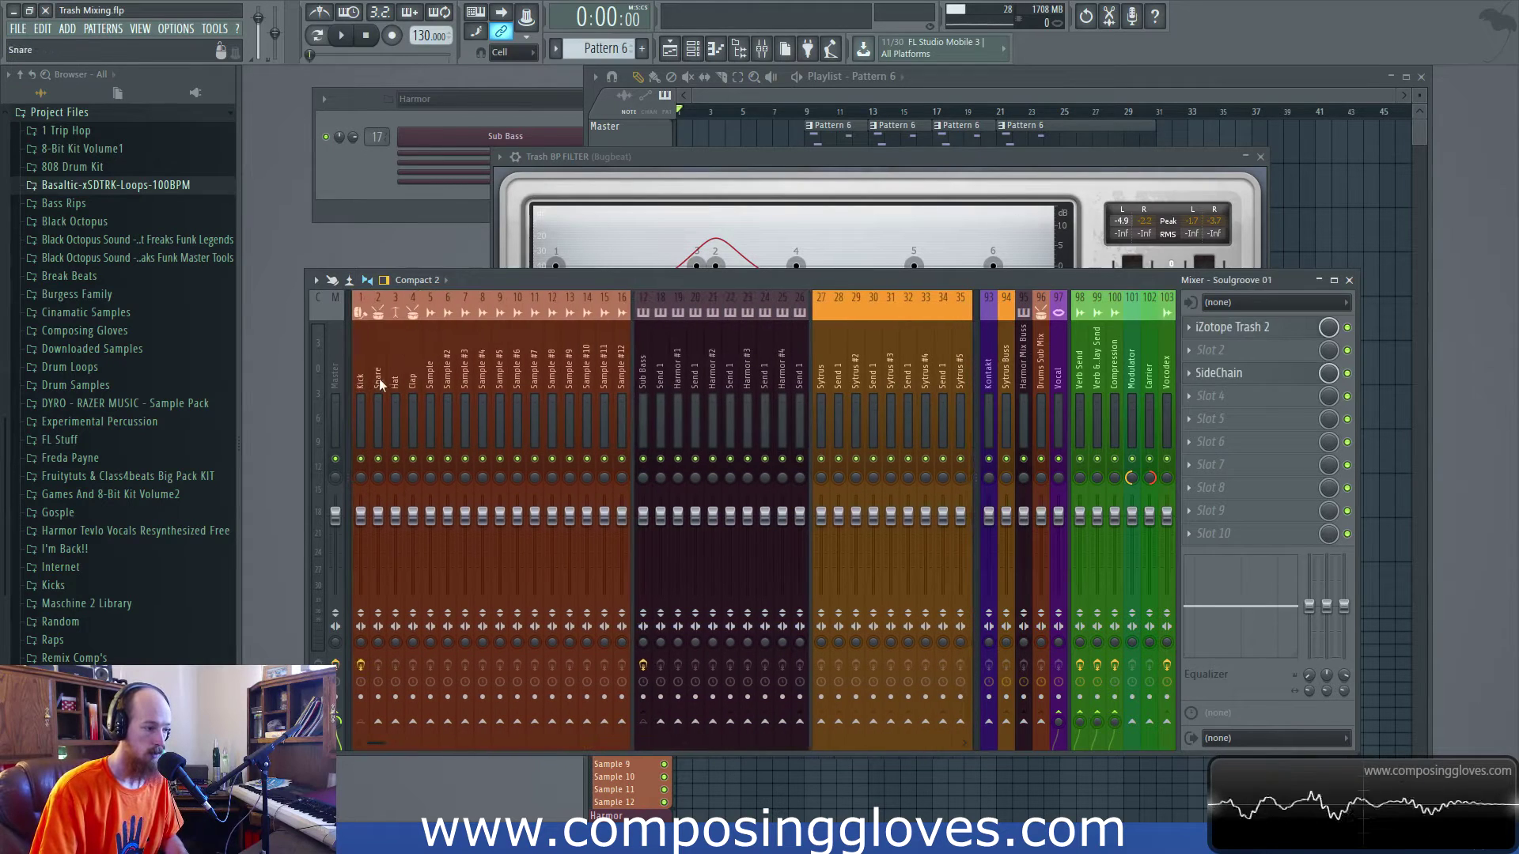
left_click(361, 387)
scroll(606, 368, "down", 8)
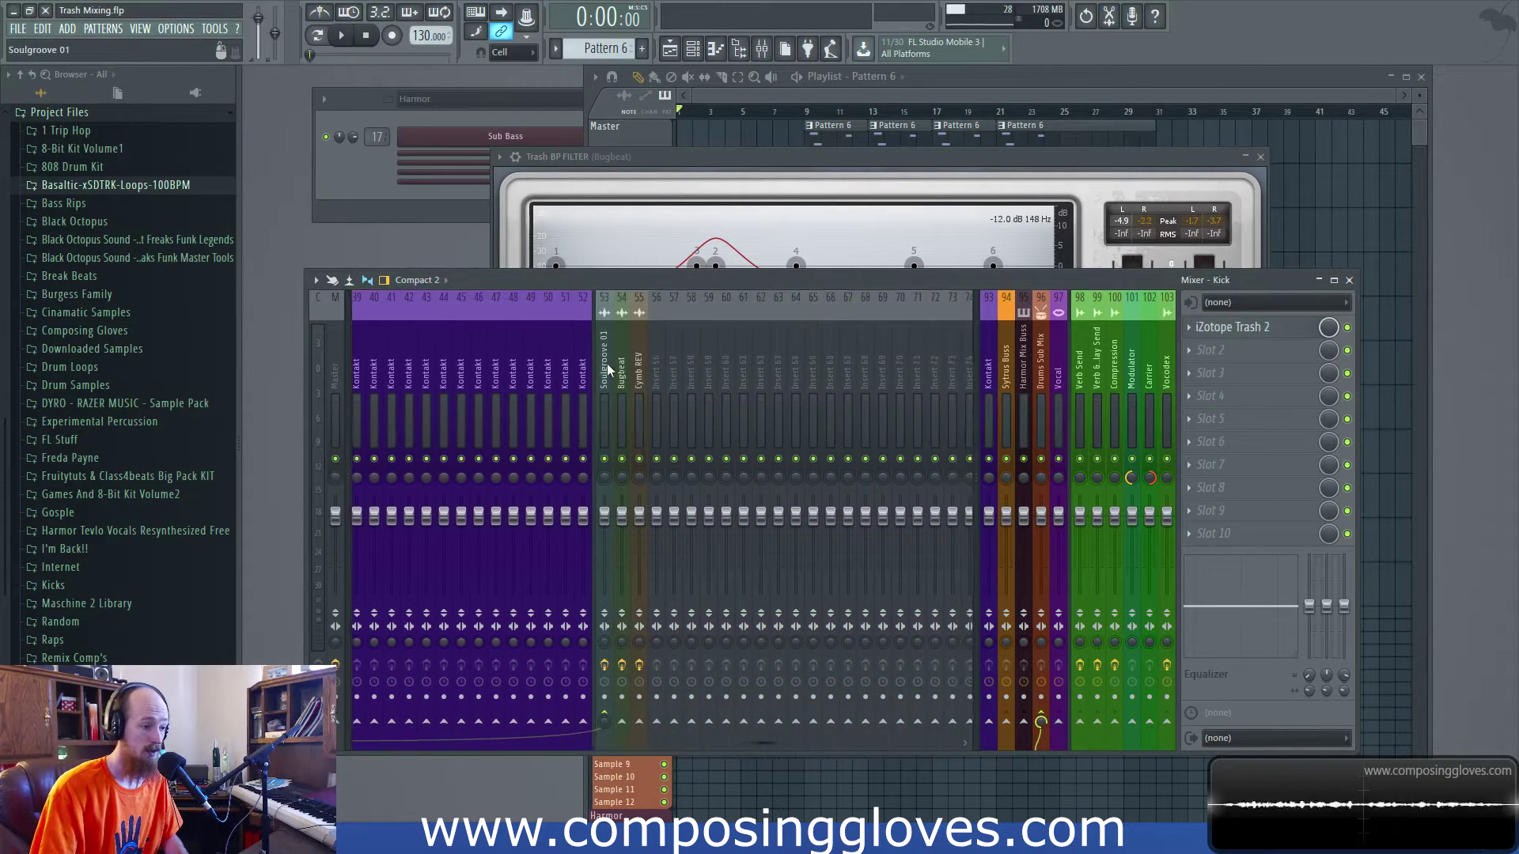
left_click(606, 368)
left_click(805, 160)
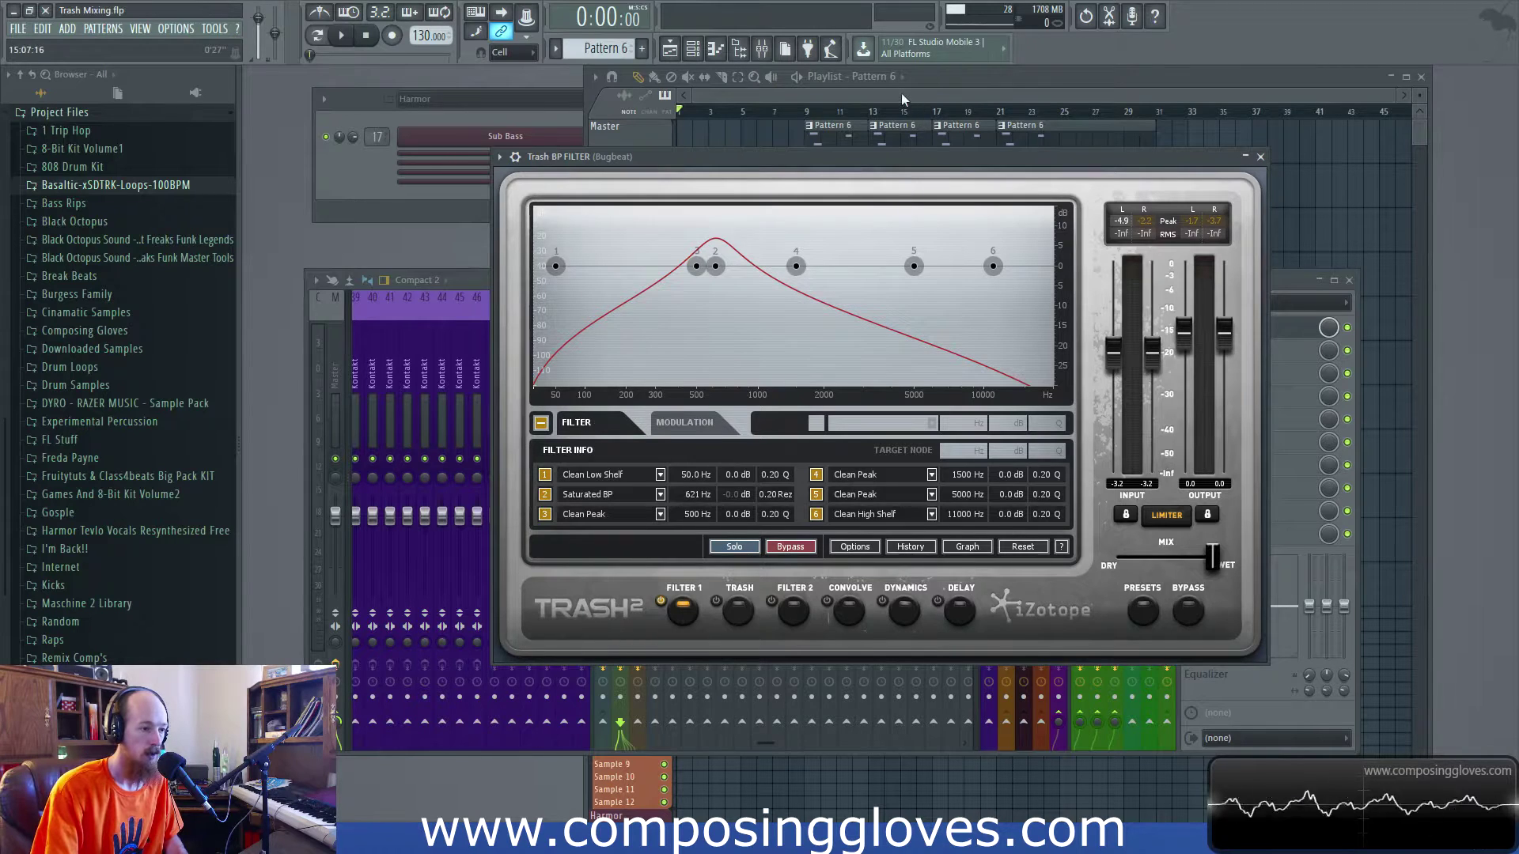
- Select the first eight bars of the playlist and open iZotope Trash 2 on the Soulgroove 01 mixer track
key("F5")
left_click(696, 212)
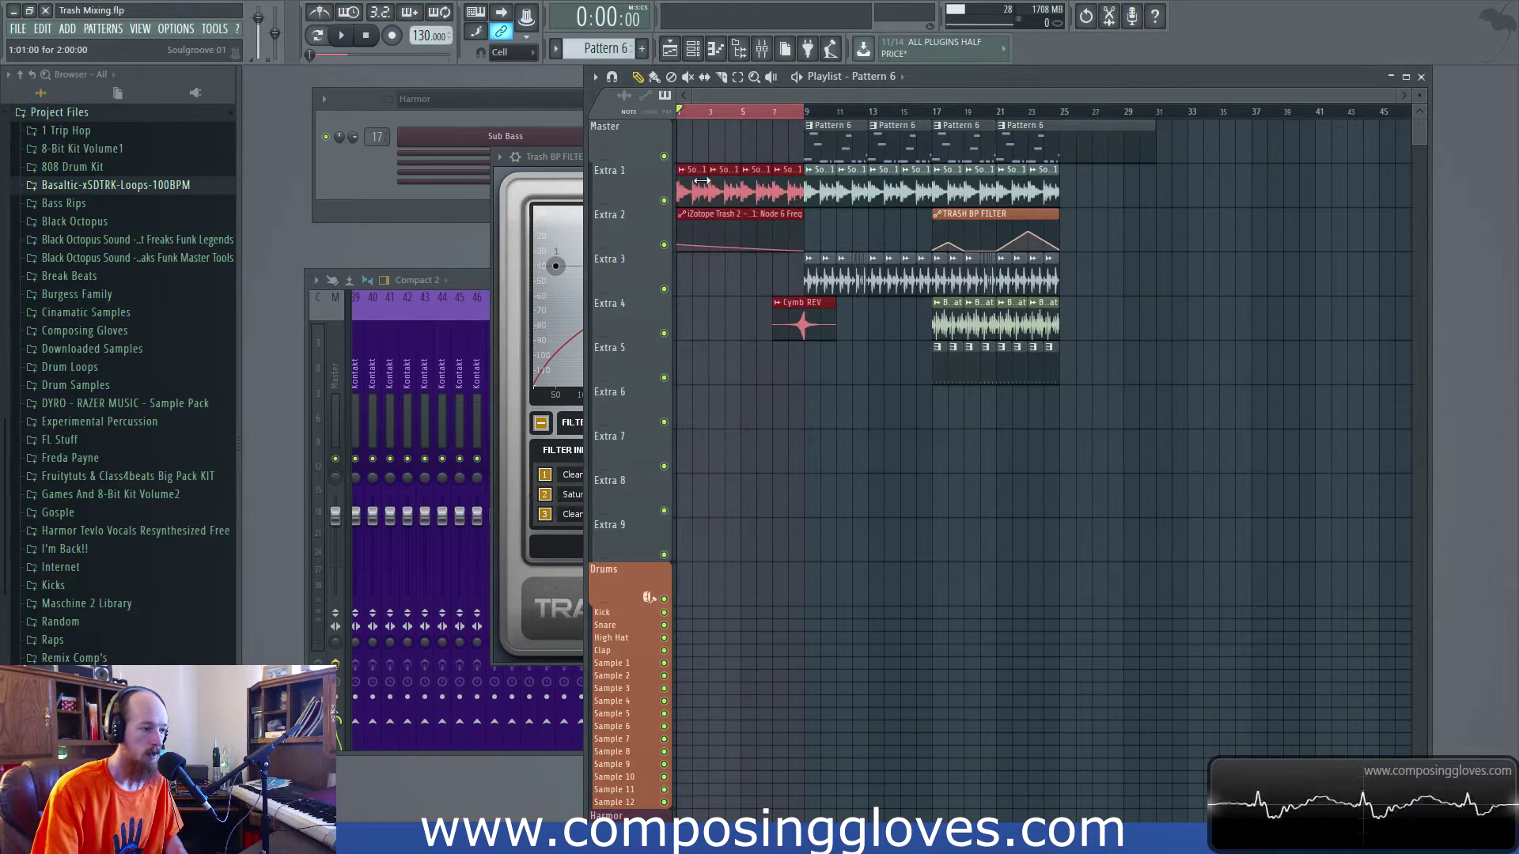
key("F6")
key("F9")
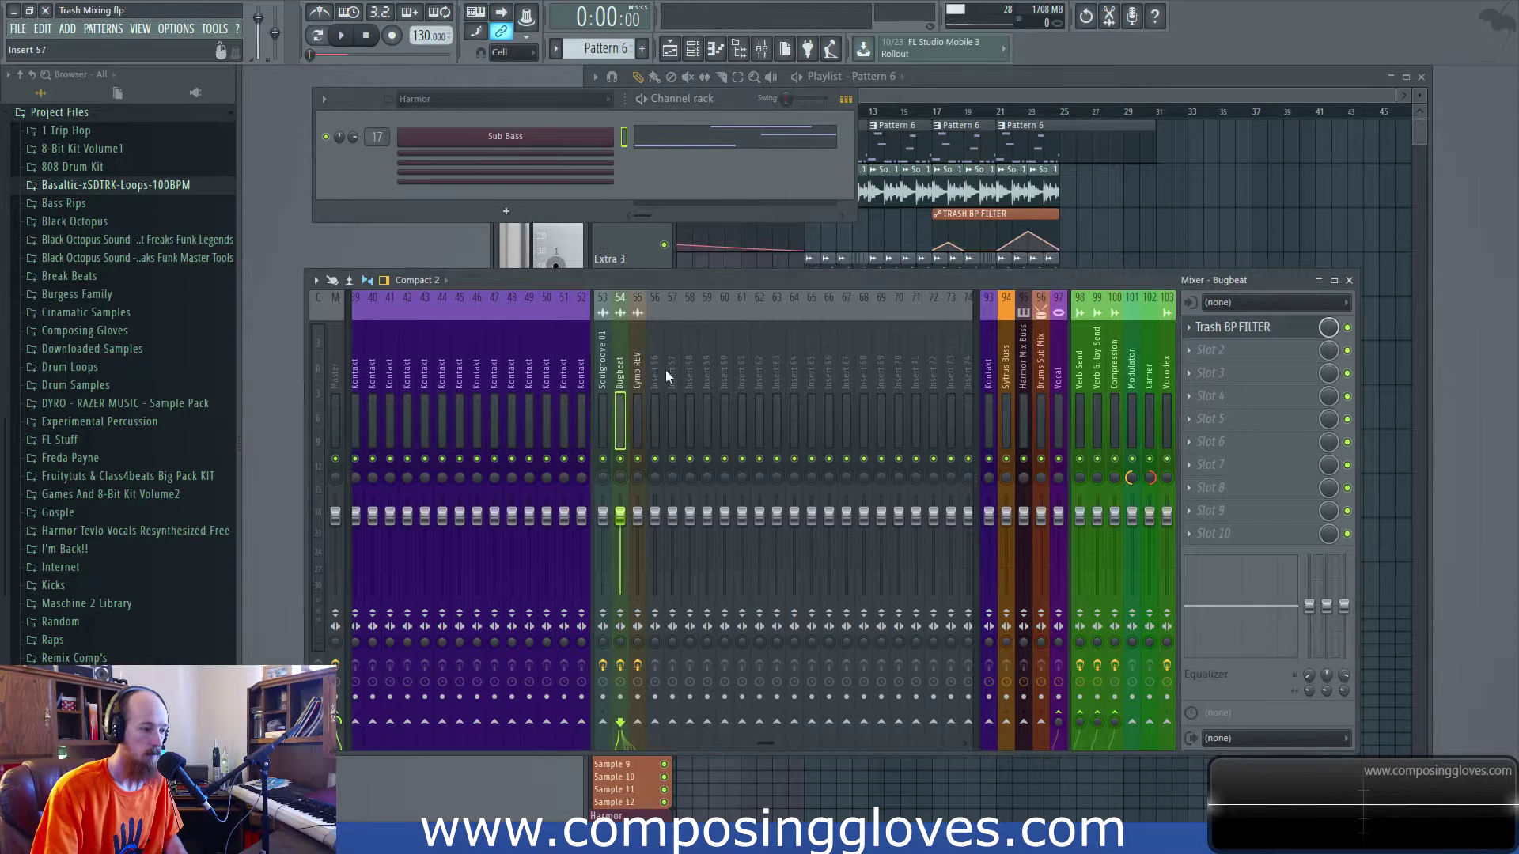
left_click(608, 376)
left_click(1264, 331)
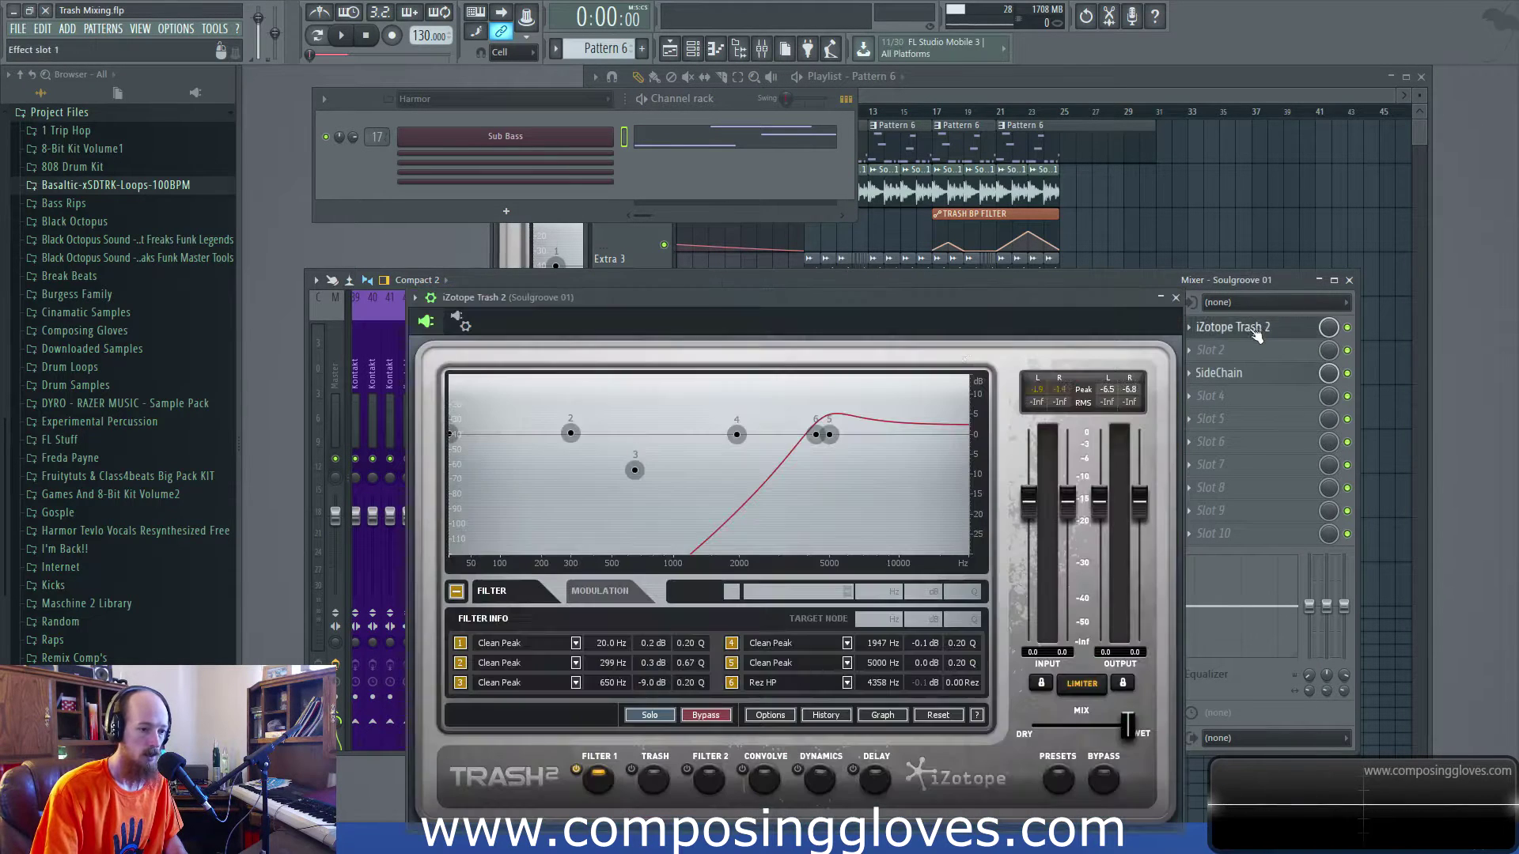
left_click_drag(810, 291, 681, 199)
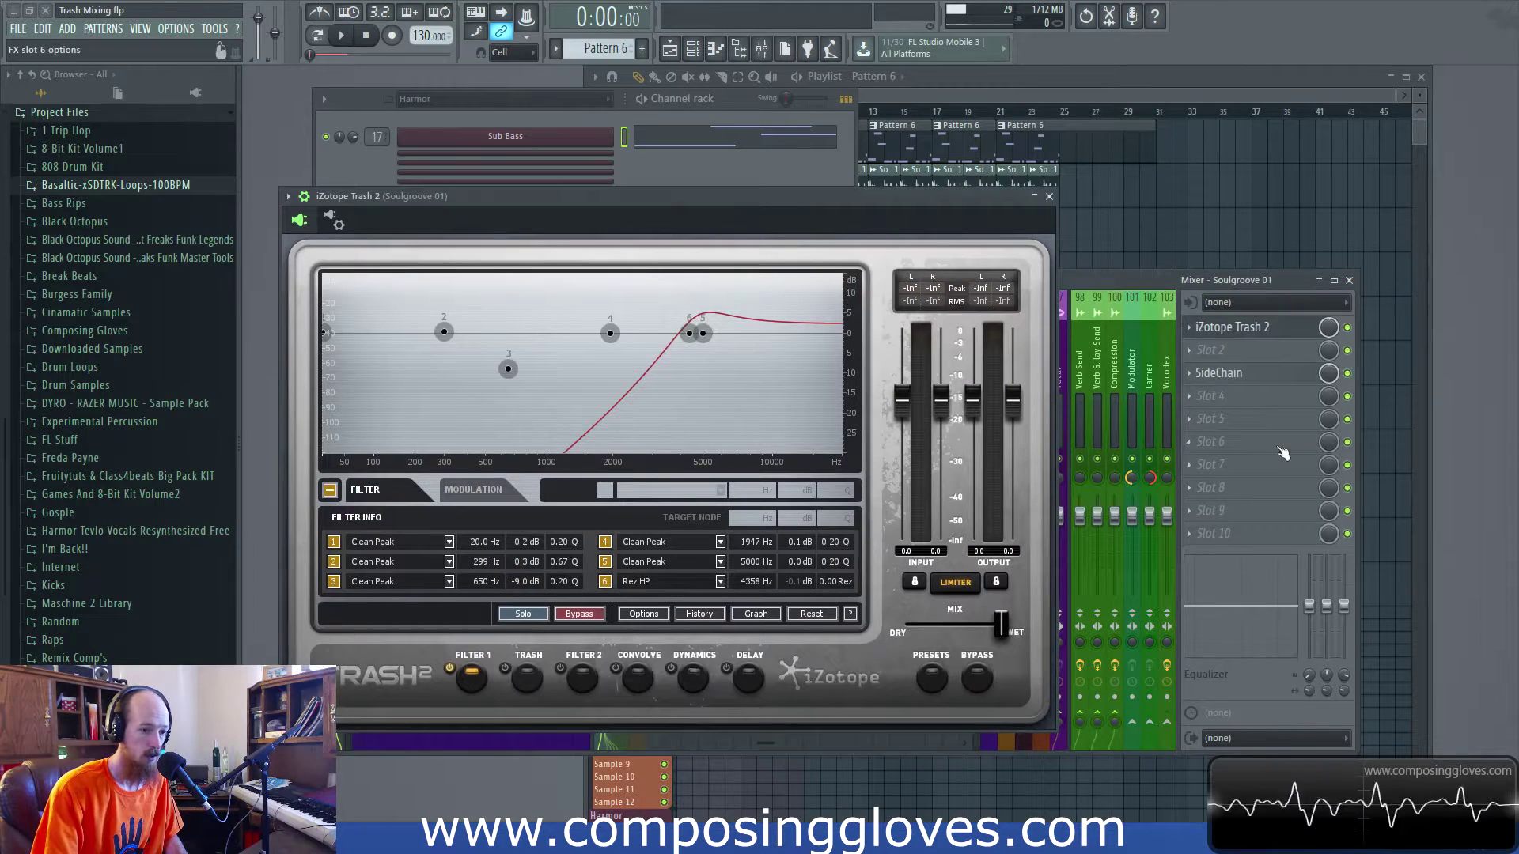
left_click(1218, 443)
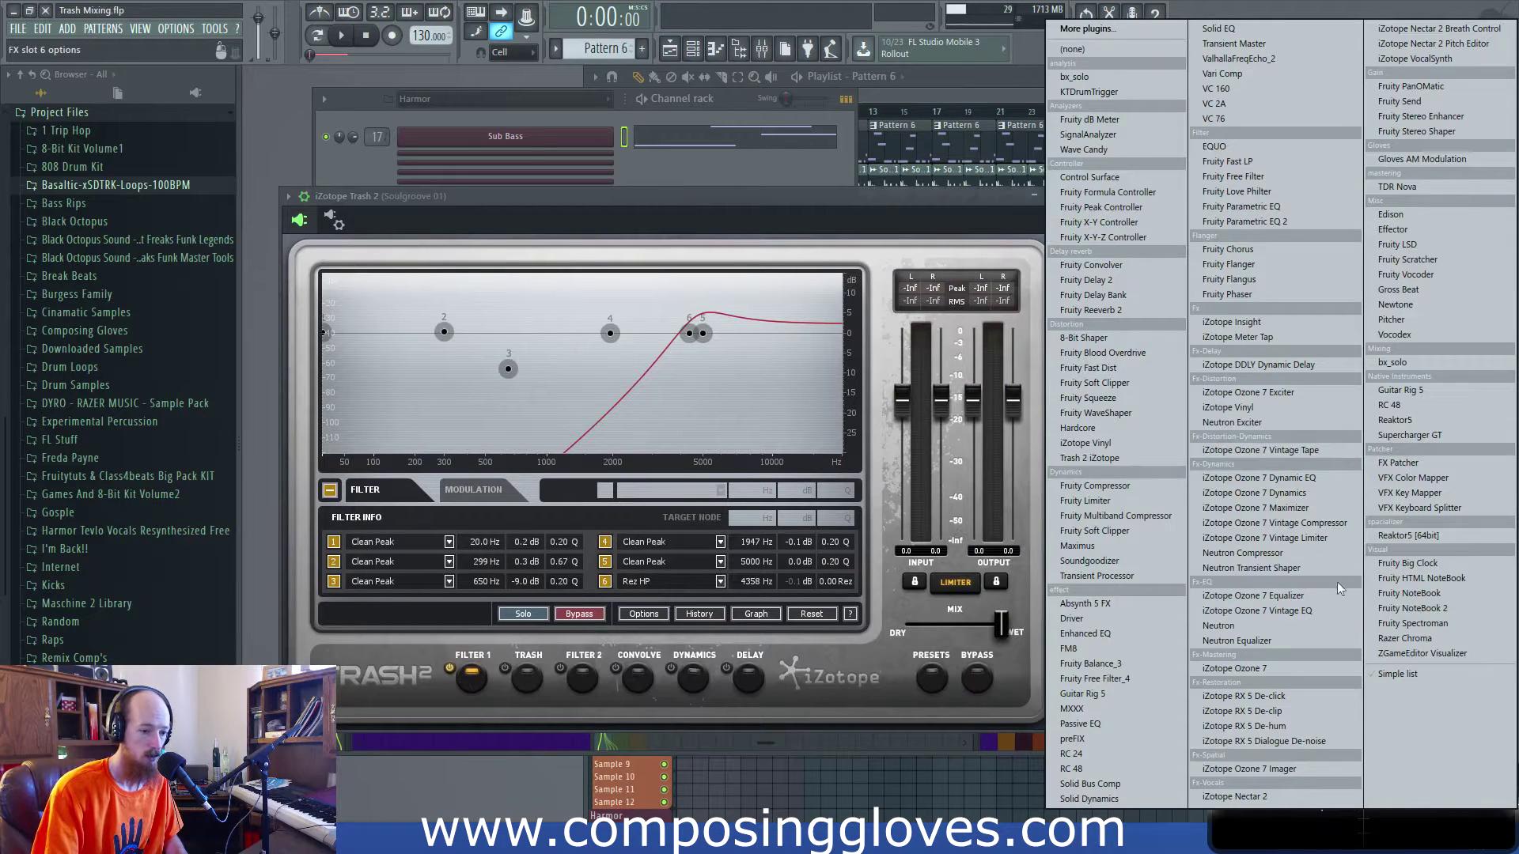
left_click(681, 245)
- Try Filter 1 node 2 at -9.4 dB and bring it back up to -0.7 dB at 287 Hz
left_click_drag(445, 332, 443, 369)
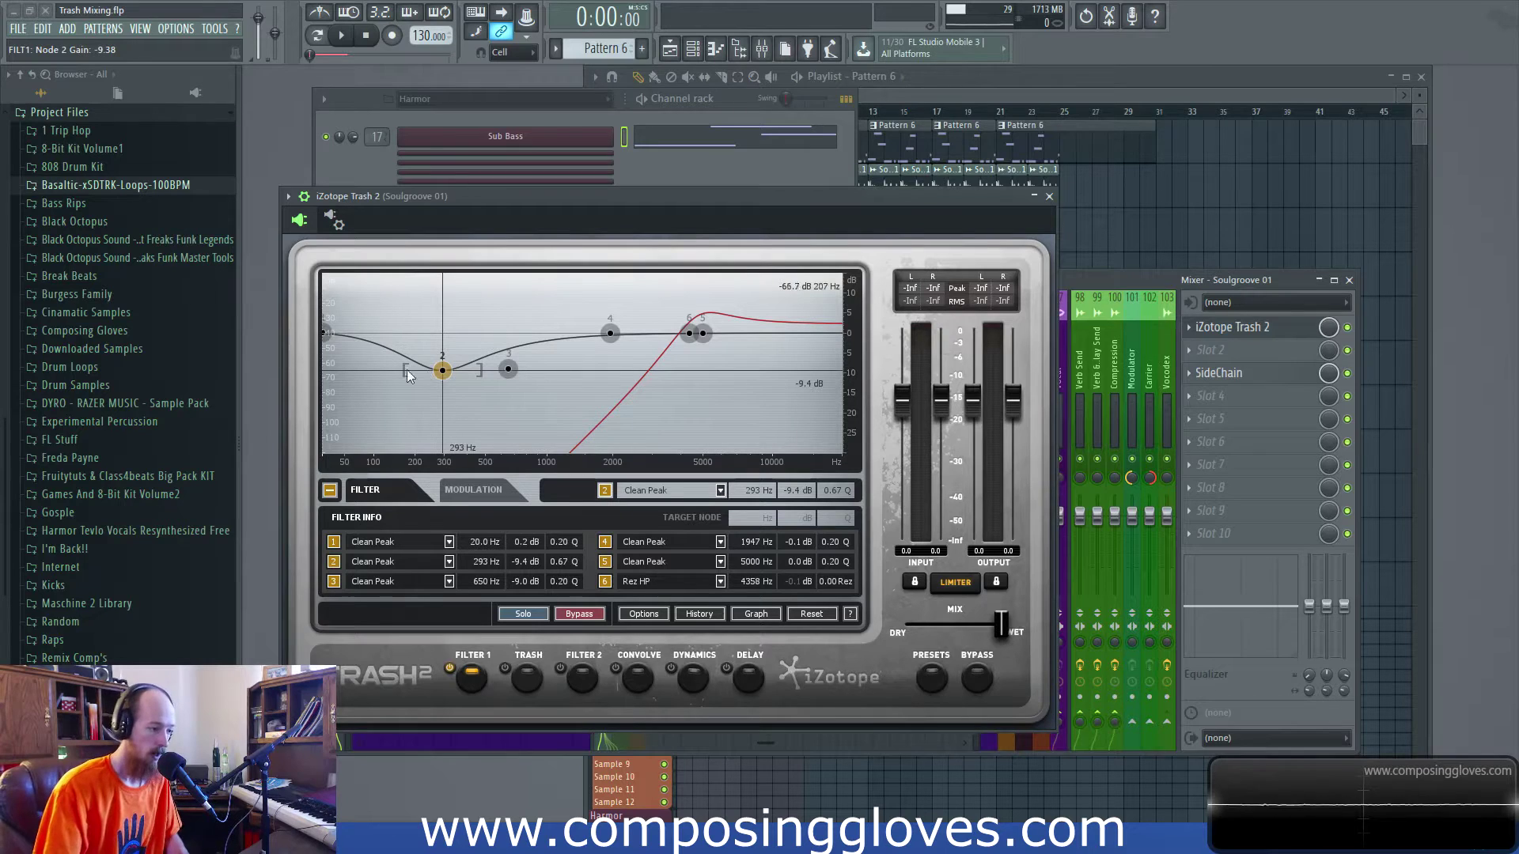
left_click_drag(447, 375, 441, 336)
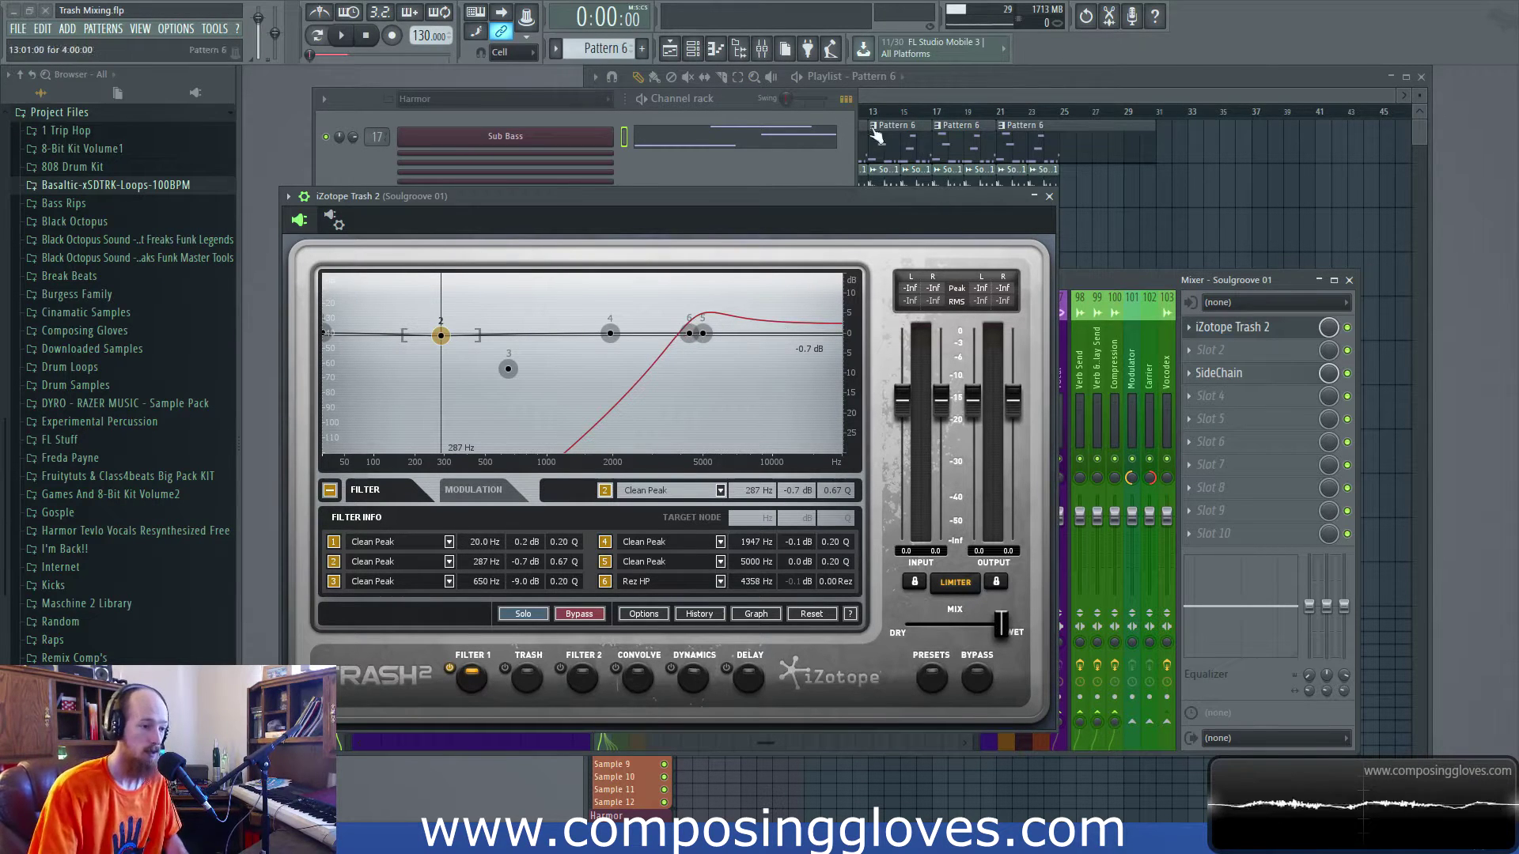
left_click(288, 196)
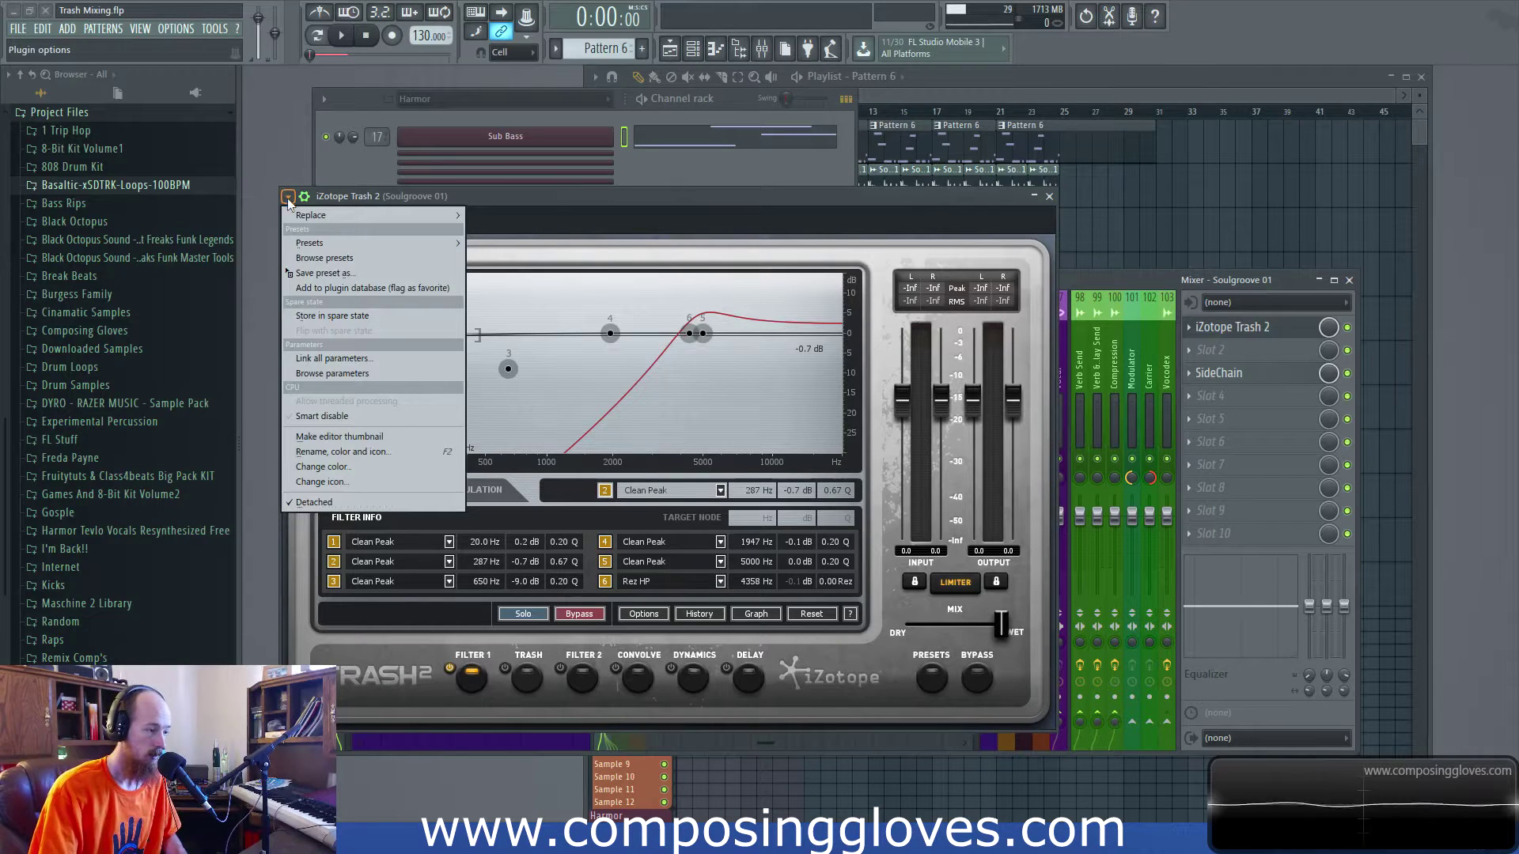
mouse_move(444, 215)
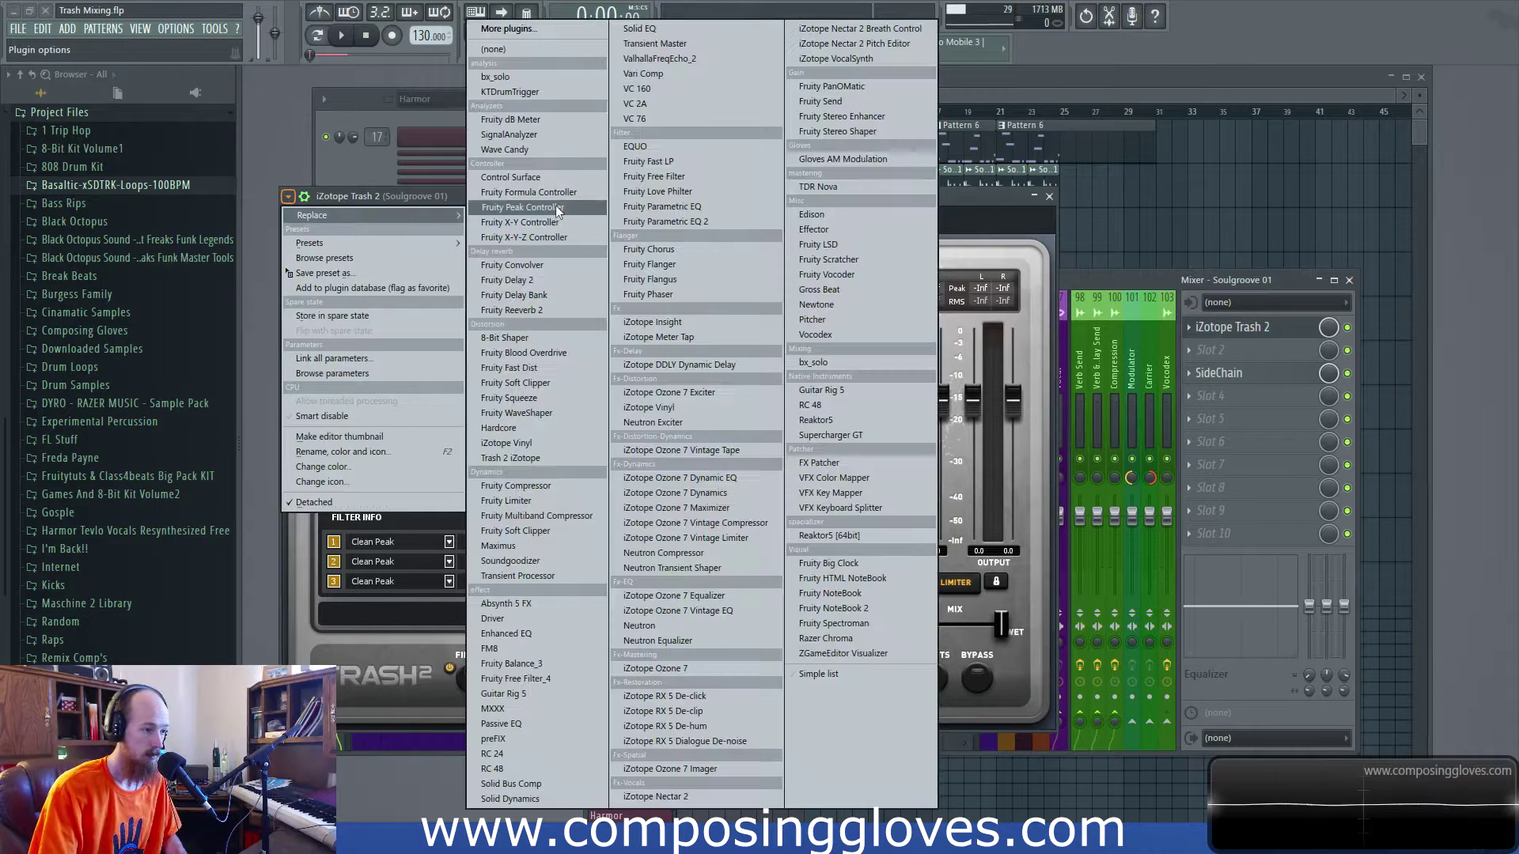
left_click(398, 201)
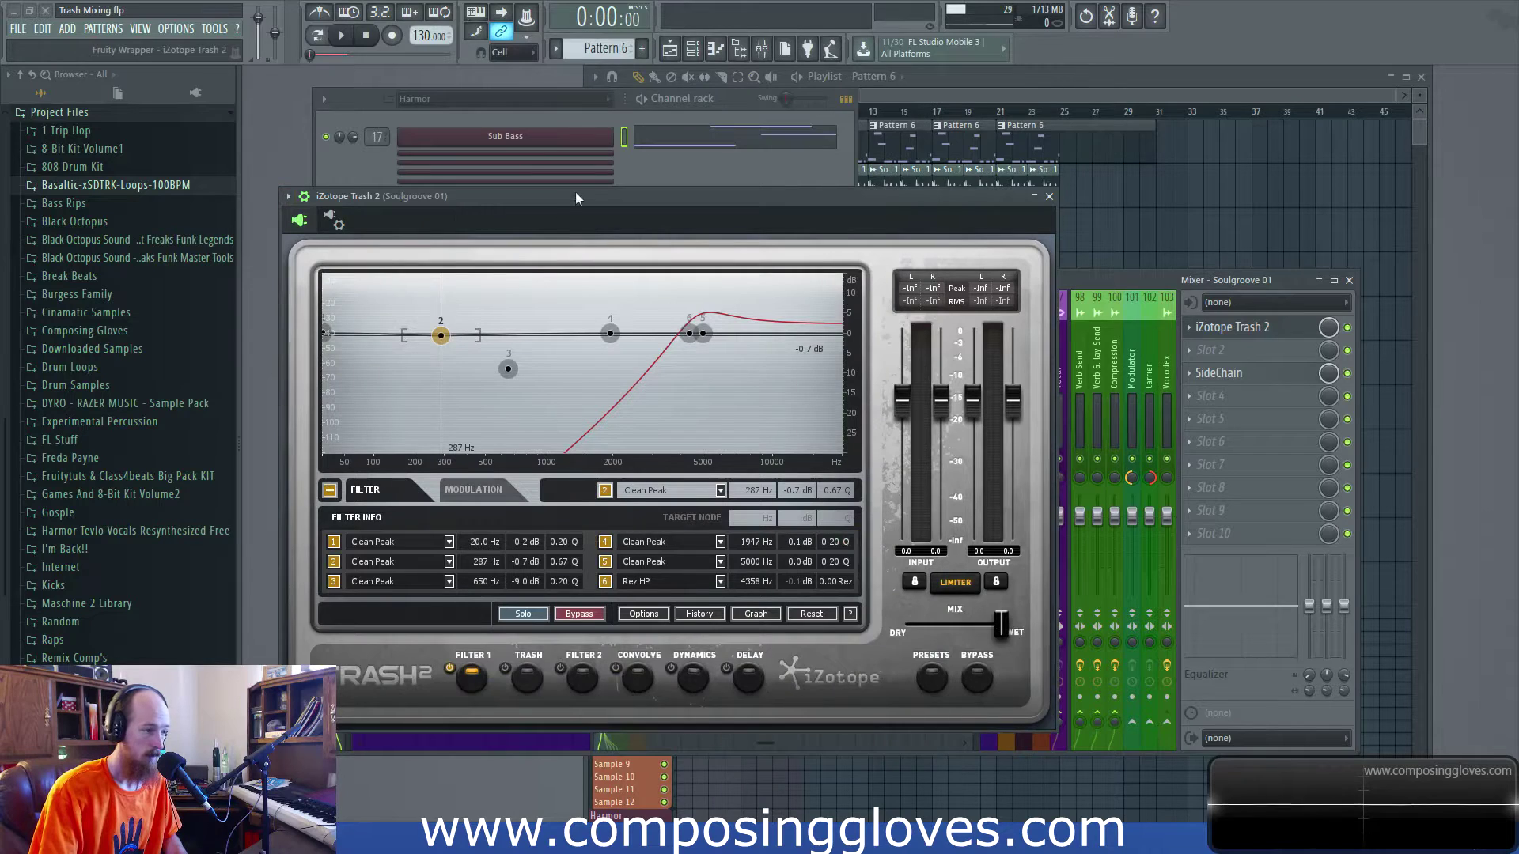
- Move the playhead to about 0:12:92 near the end of the selected bars and place the Trash 2 window below the playlist ruler
left_click_drag(576, 191, 507, 357)
left_click(895, 158)
left_click(766, 112)
left_click_drag(776, 118, 790, 118)
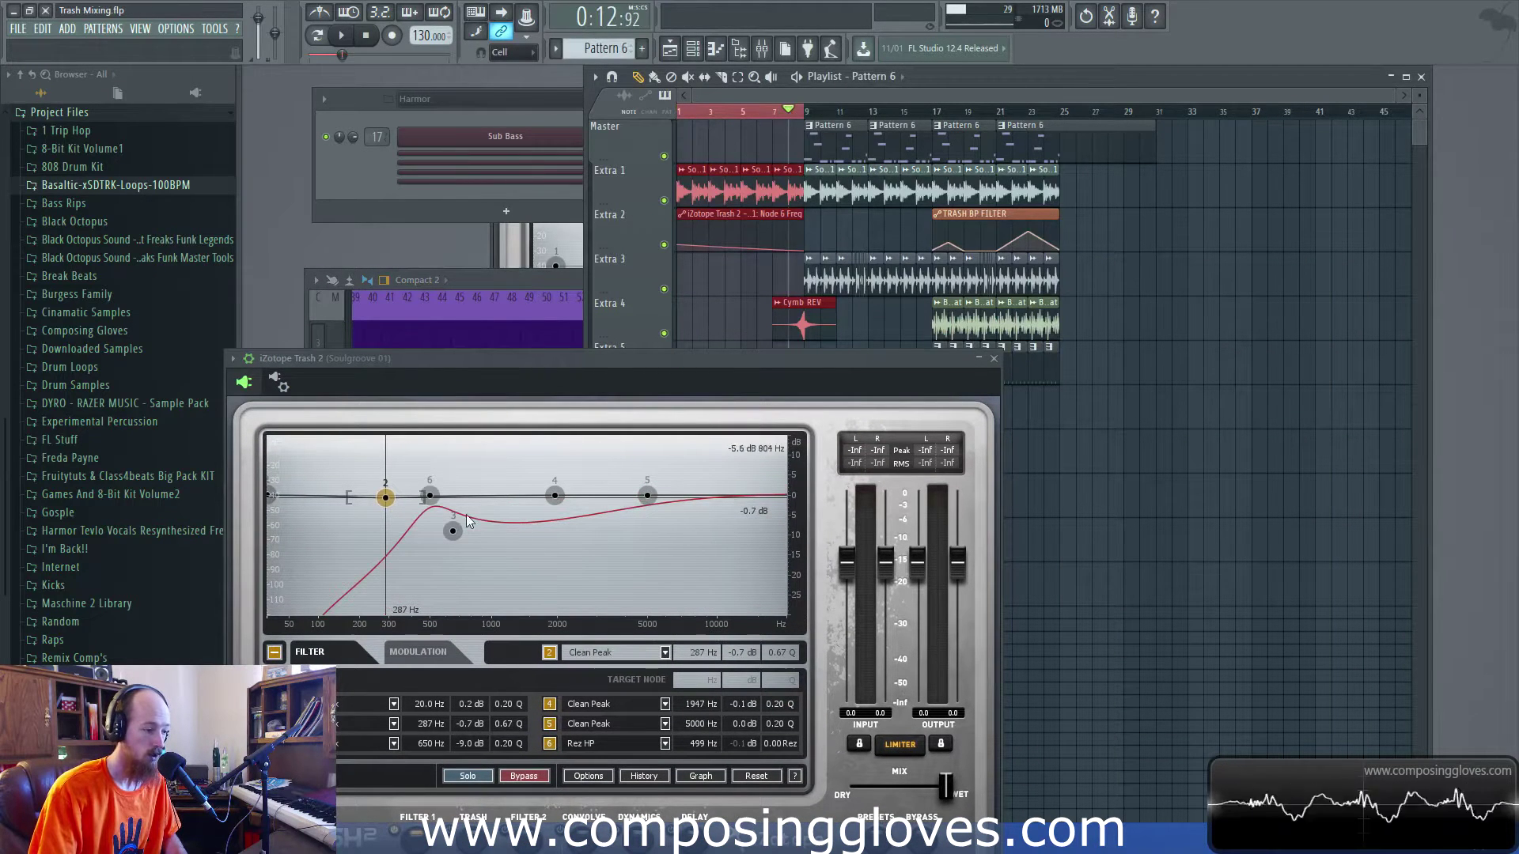
left_click_drag(595, 359, 640, 255)
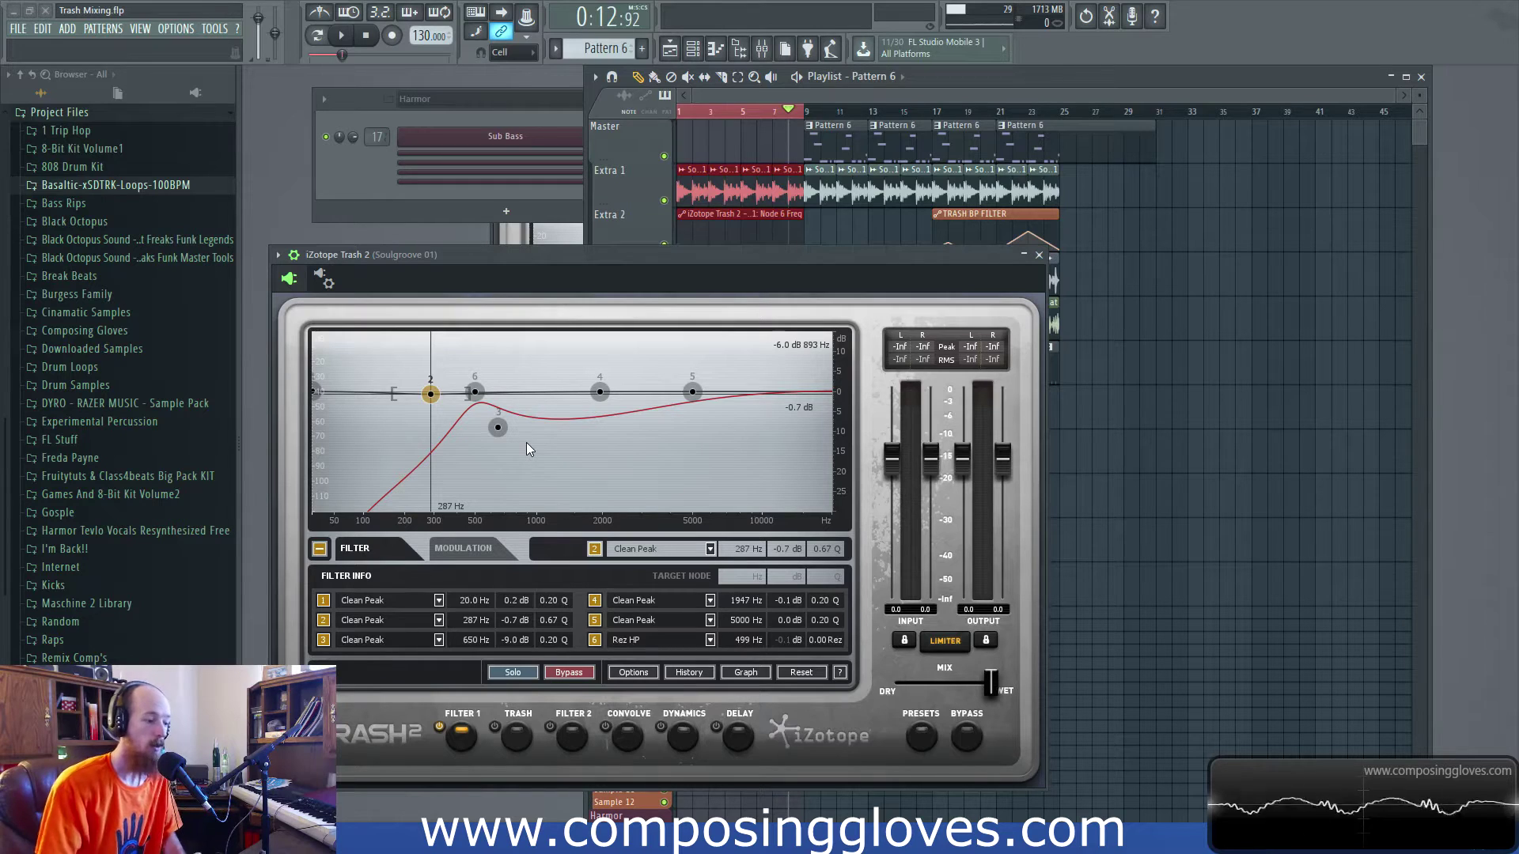
left_click_drag(644, 258, 663, 241)
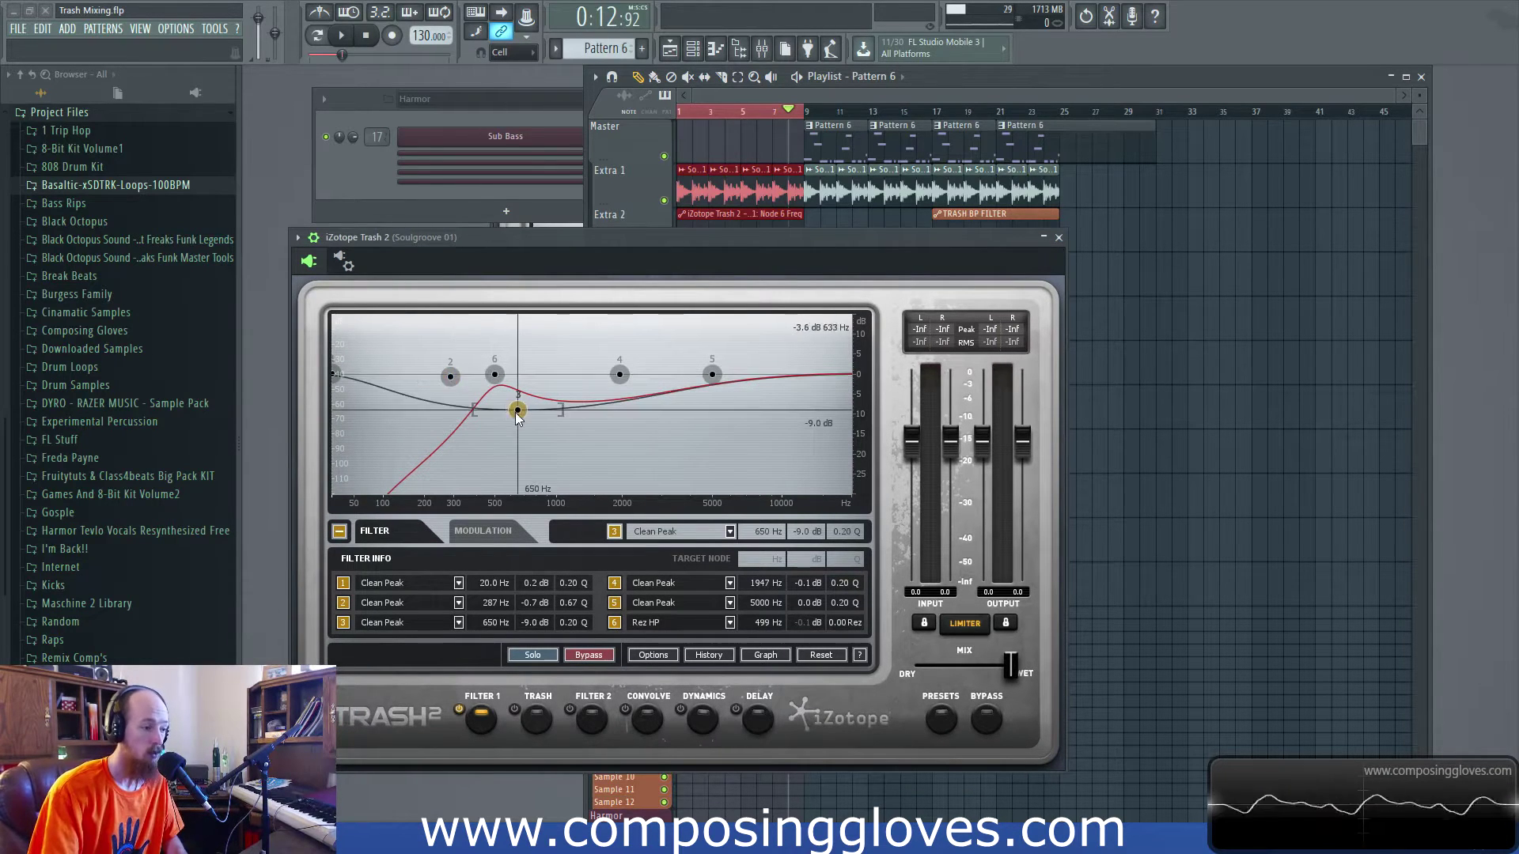
- Set the frequency of Filter 1 node 2 to 284 Hz and of node 6 to 426 Hz
left_click_drag(453, 378, 451, 378)
left_click(494, 374)
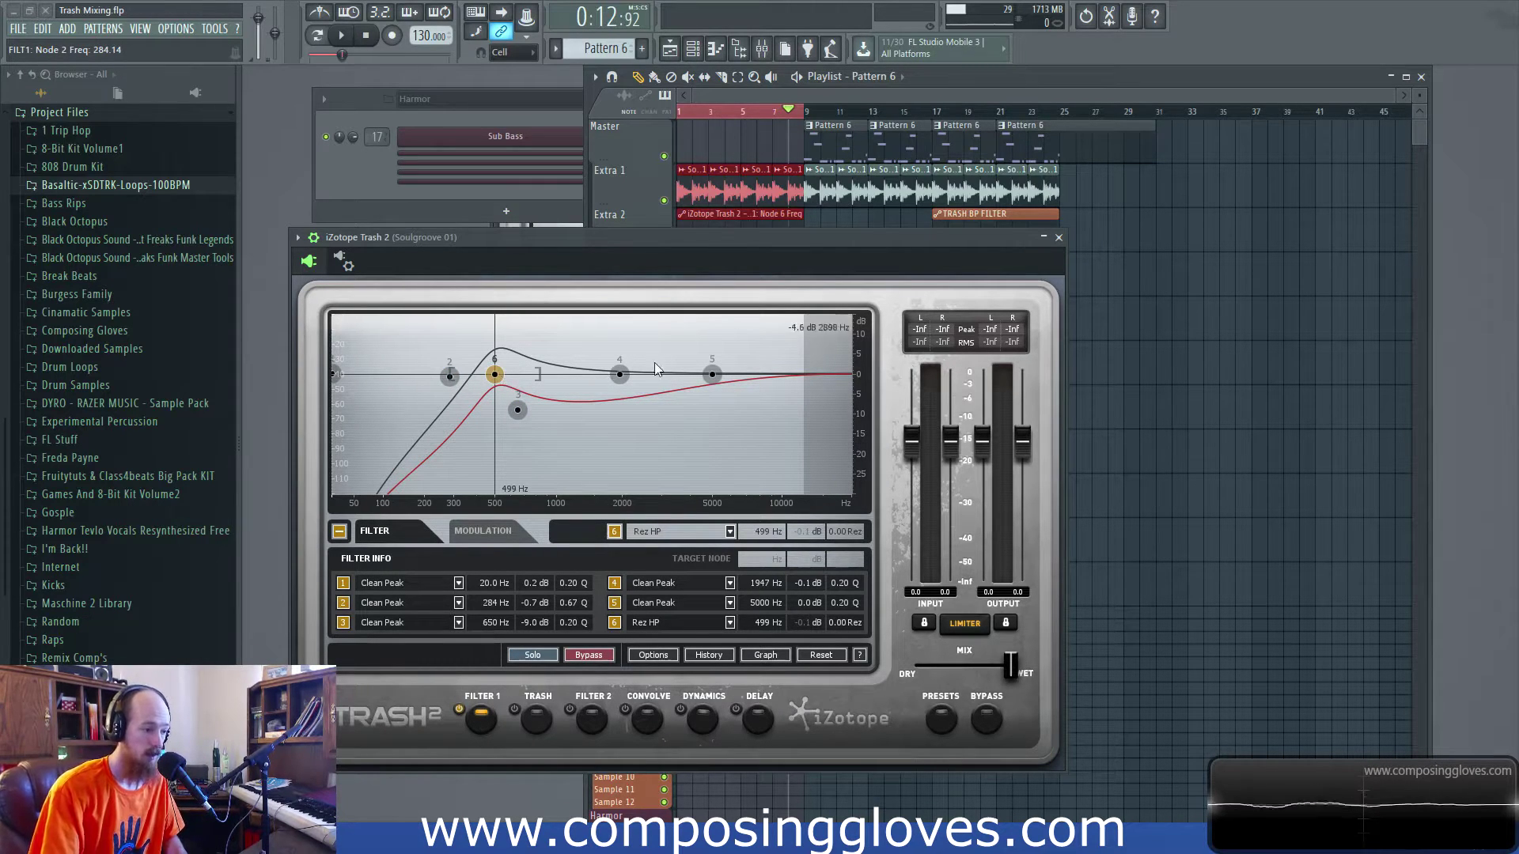
mouse_move(765, 539)
left_mouse_down()
mouse_move(759, 581)
mouse_move(756, 526)
mouse_move(754, 549)
left_mouse_up()
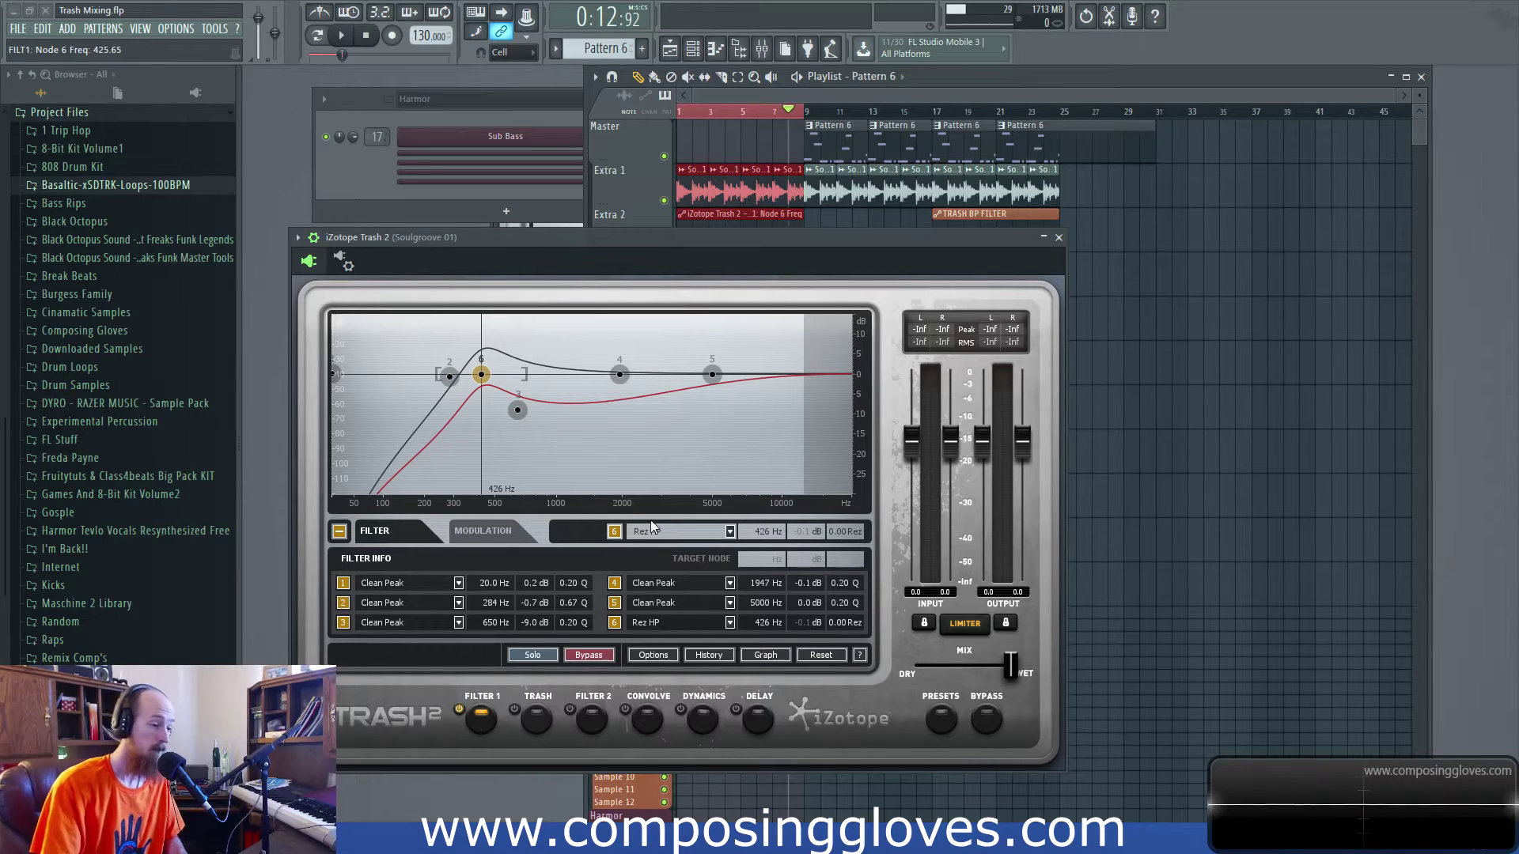
- Try adjusting Filter 1 node 5's gain to -16.0 dB and its Q, leaving them at 0.0 dB and 0.20
left_click(714, 376)
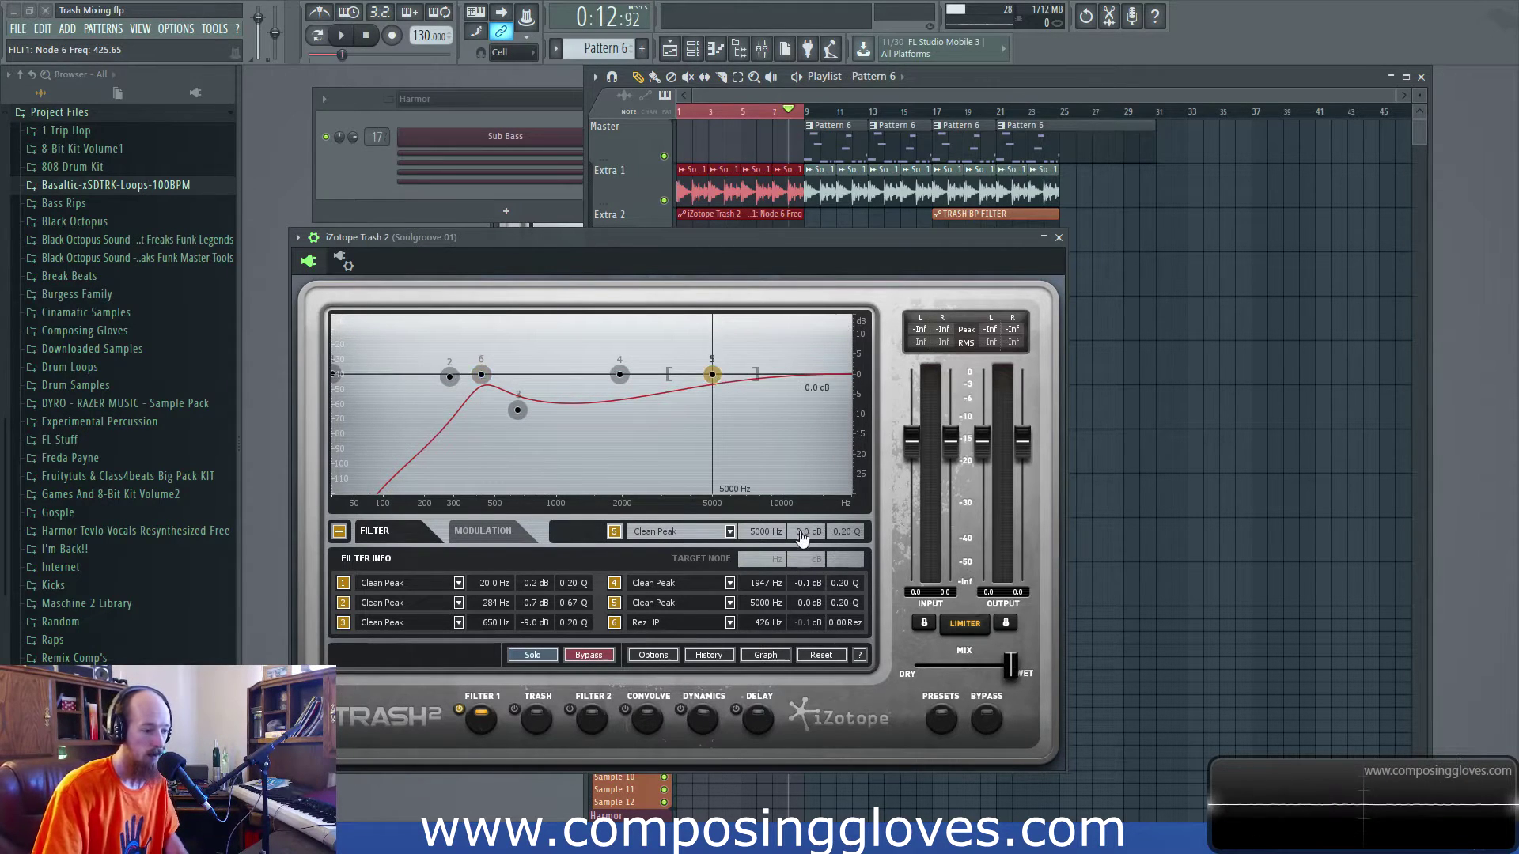
left_click_drag(803, 532, 803, 684)
left_click_drag(787, 527, 805, 538)
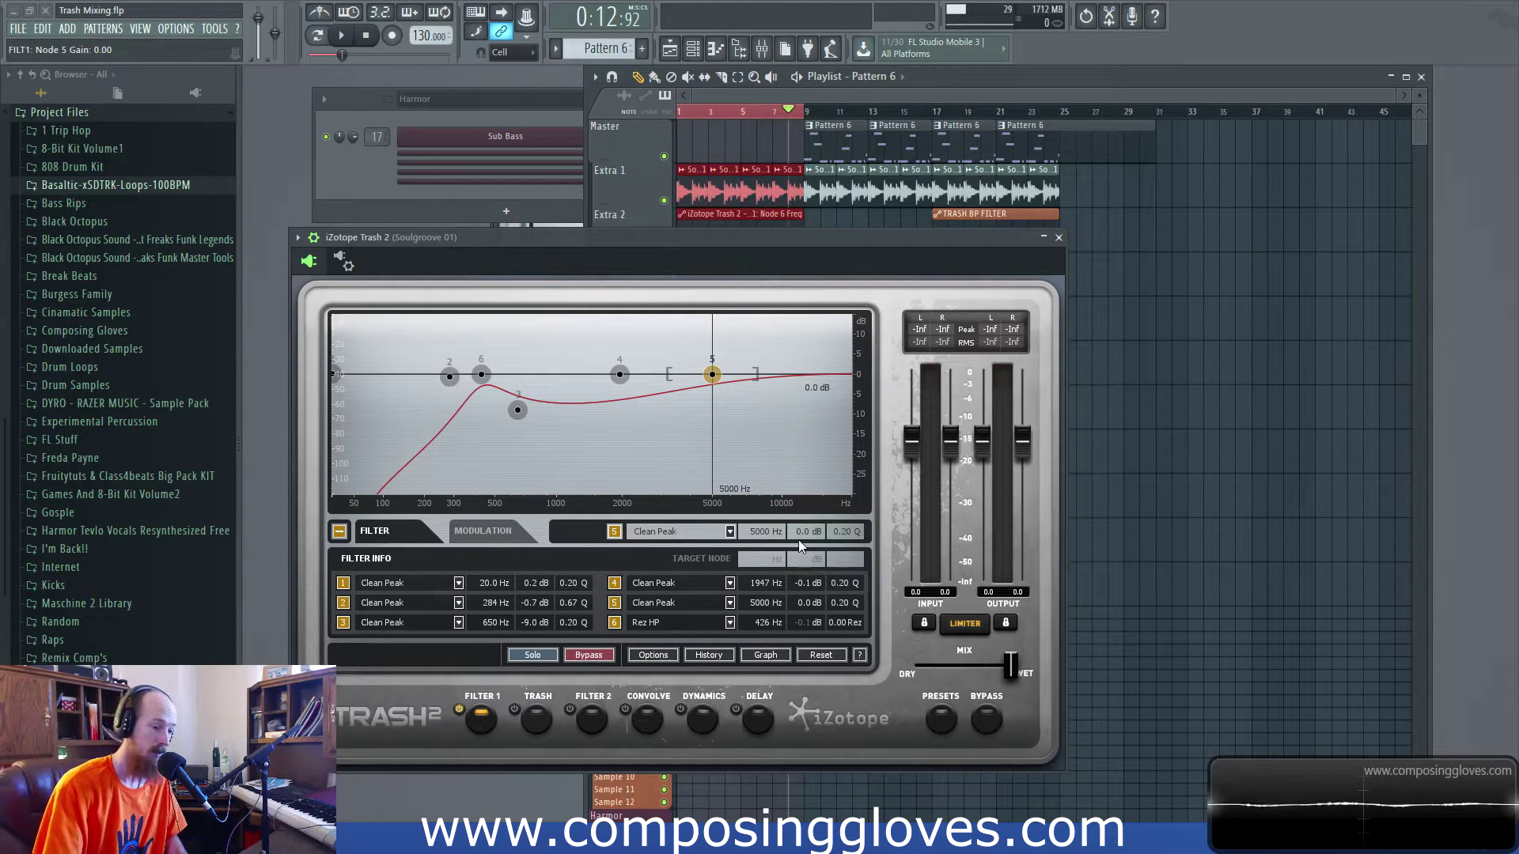
left_click_drag(809, 538, 810, 551)
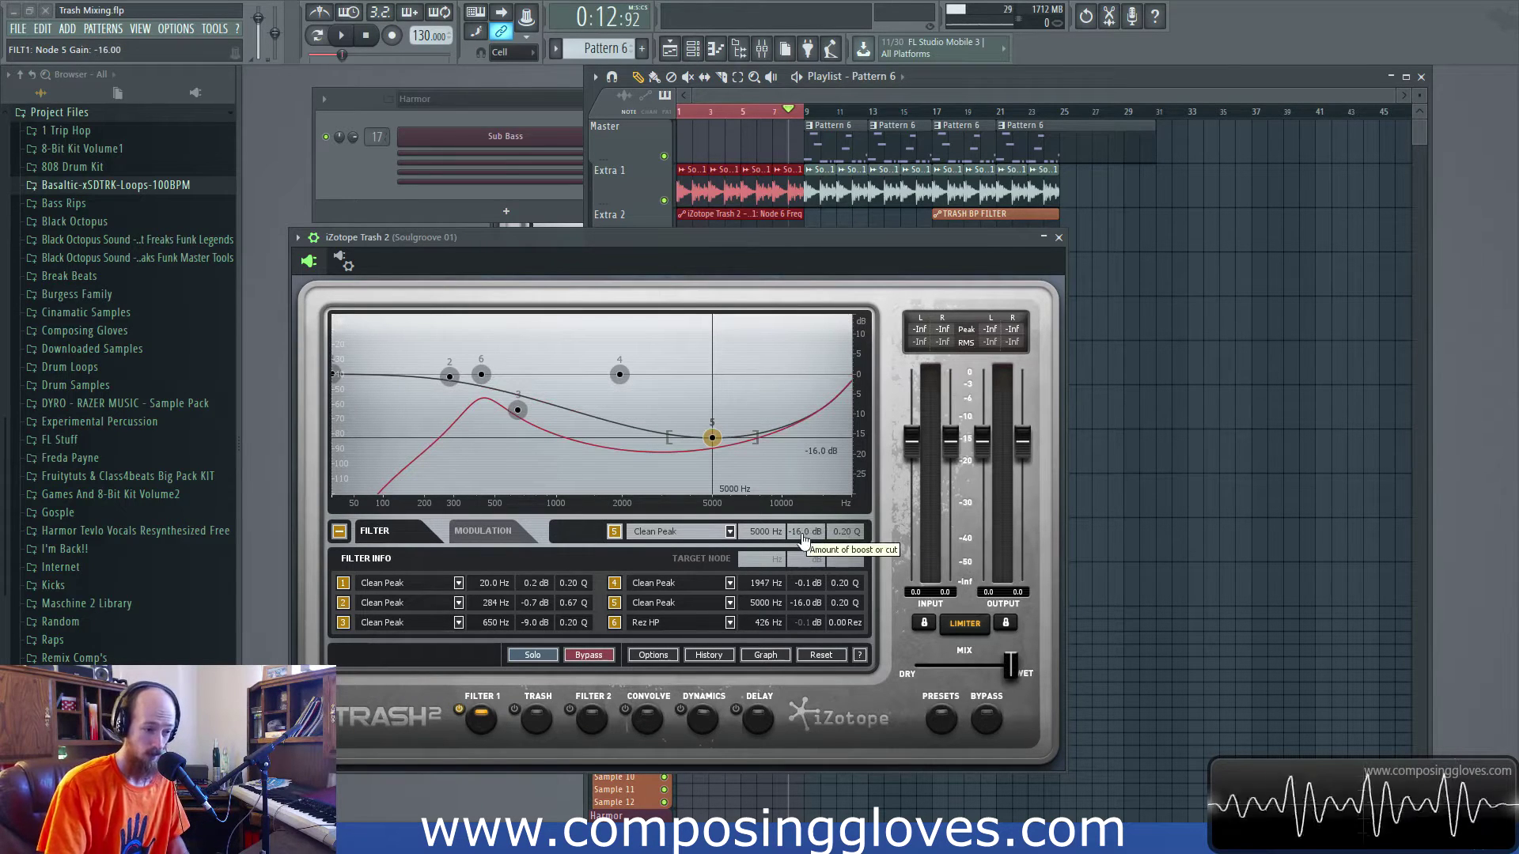
double_click(804, 531)
mouse_move(848, 554)
left_mouse_down()
mouse_move(841, 423)
mouse_move(843, 568)
left_mouse_up()
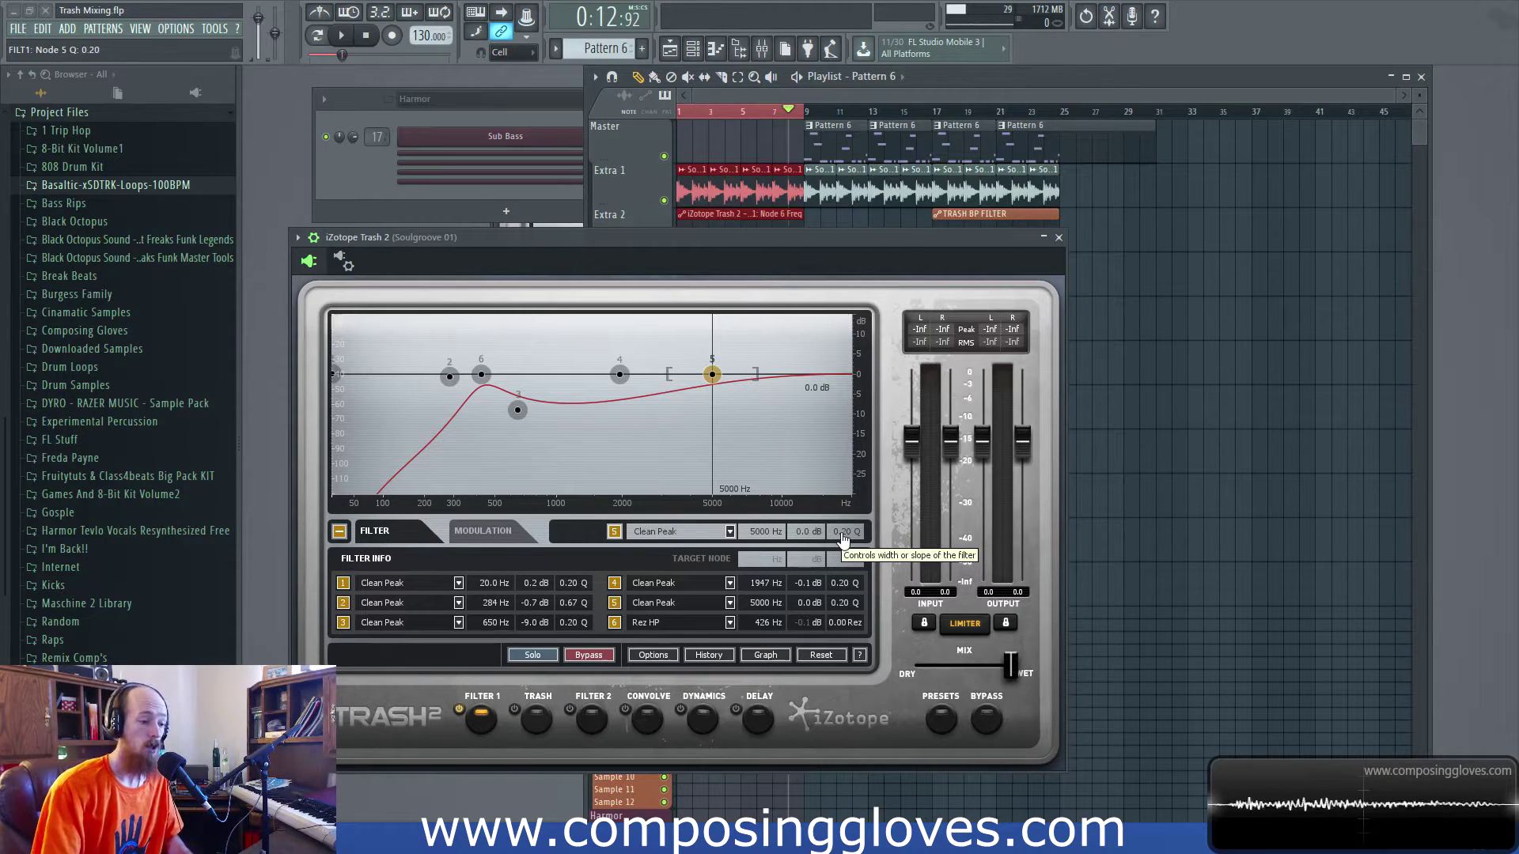
- Try cutting Filter 1 node 5 to -18.0 dB with Q values of 12.0, 0.20 and 2.4
left_click_drag(810, 536, 798, 554)
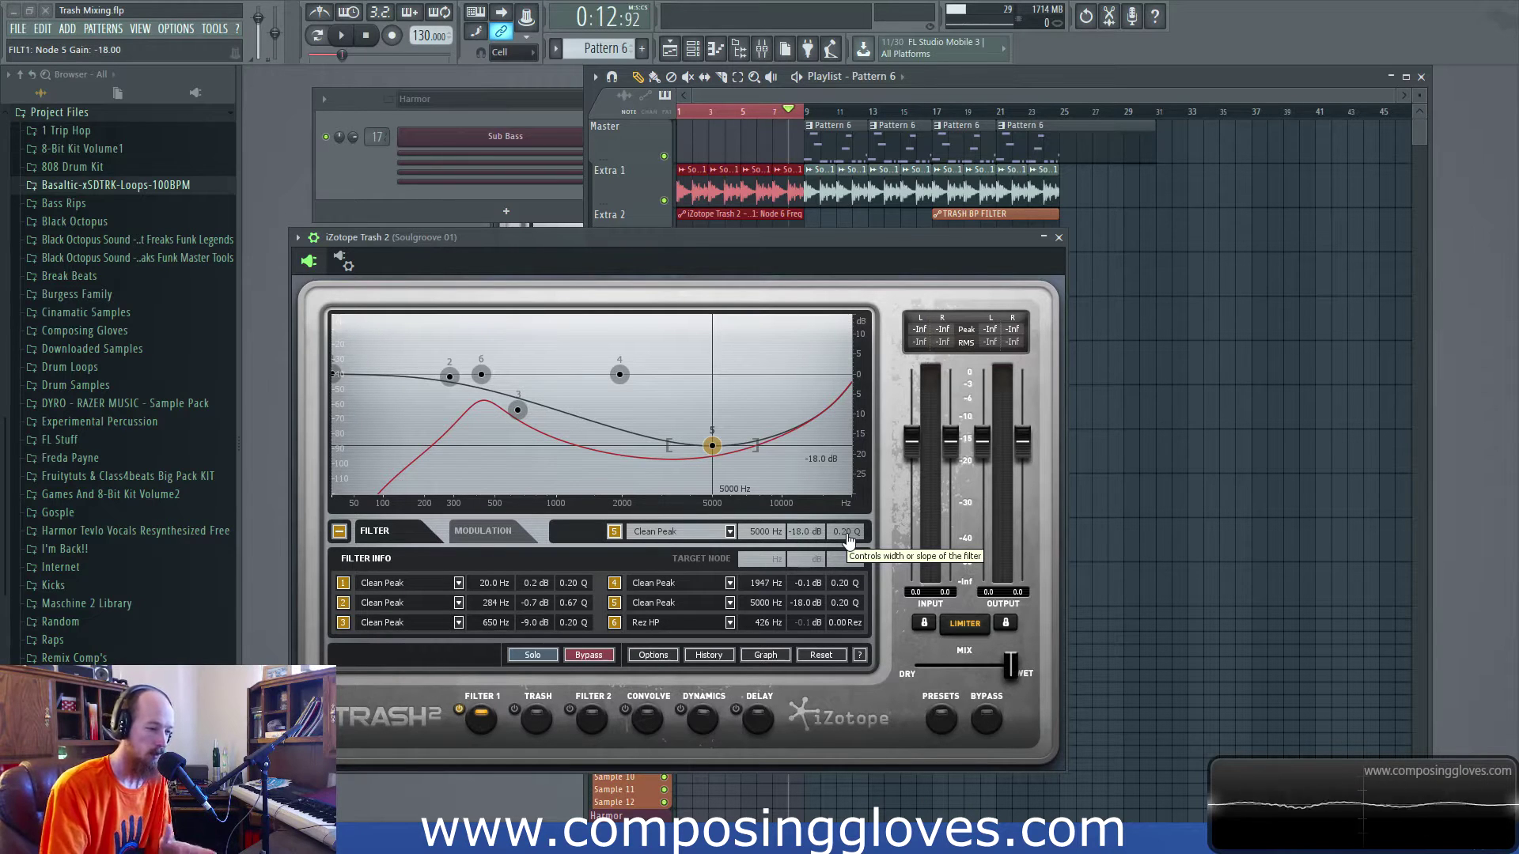
left_click_drag(845, 536, 841, 437)
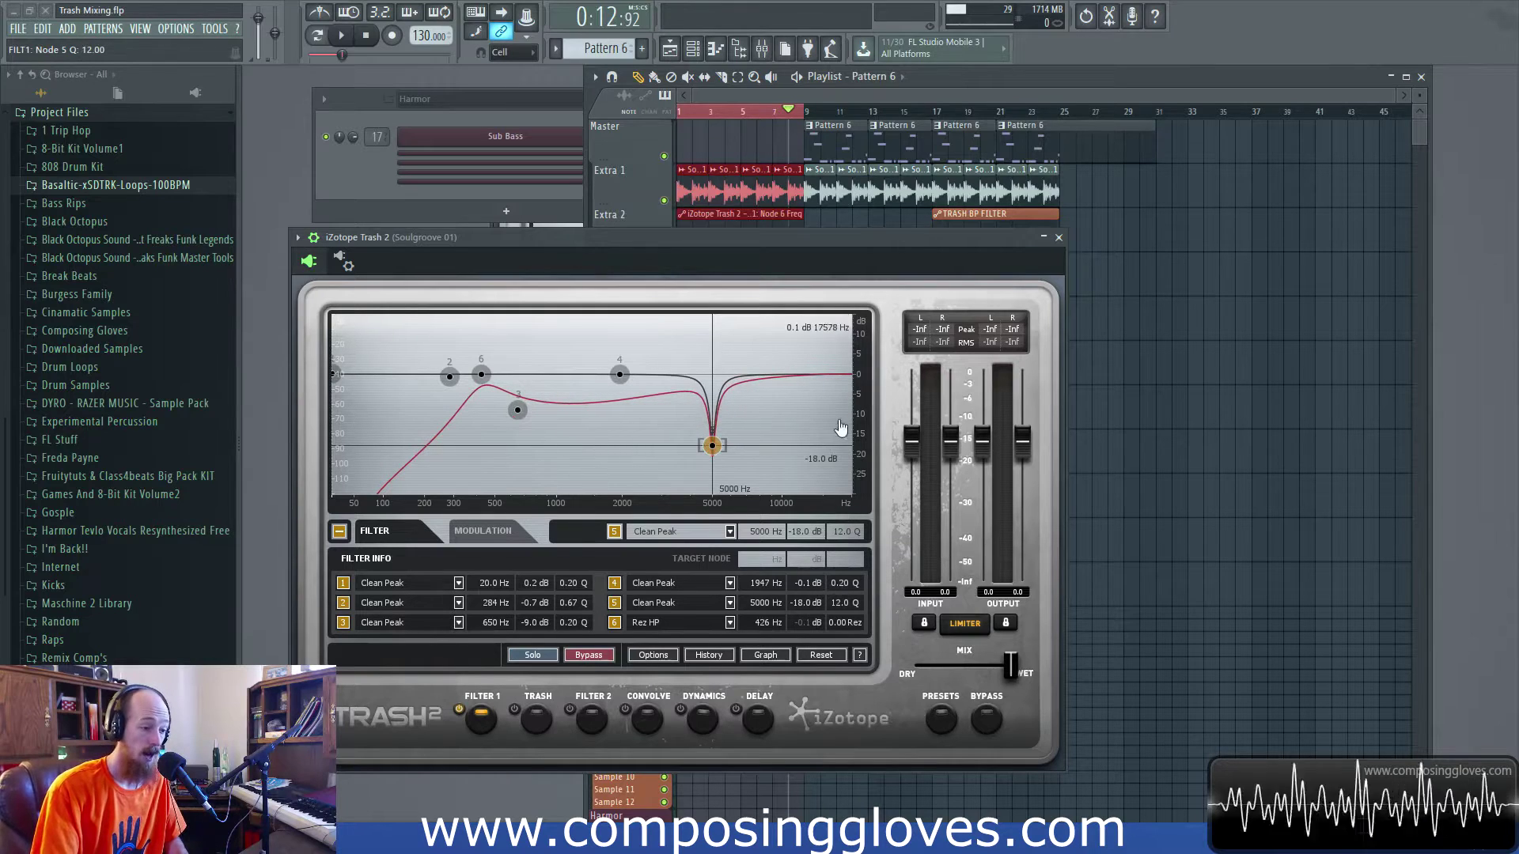
left_click_drag(818, 527, 819, 625)
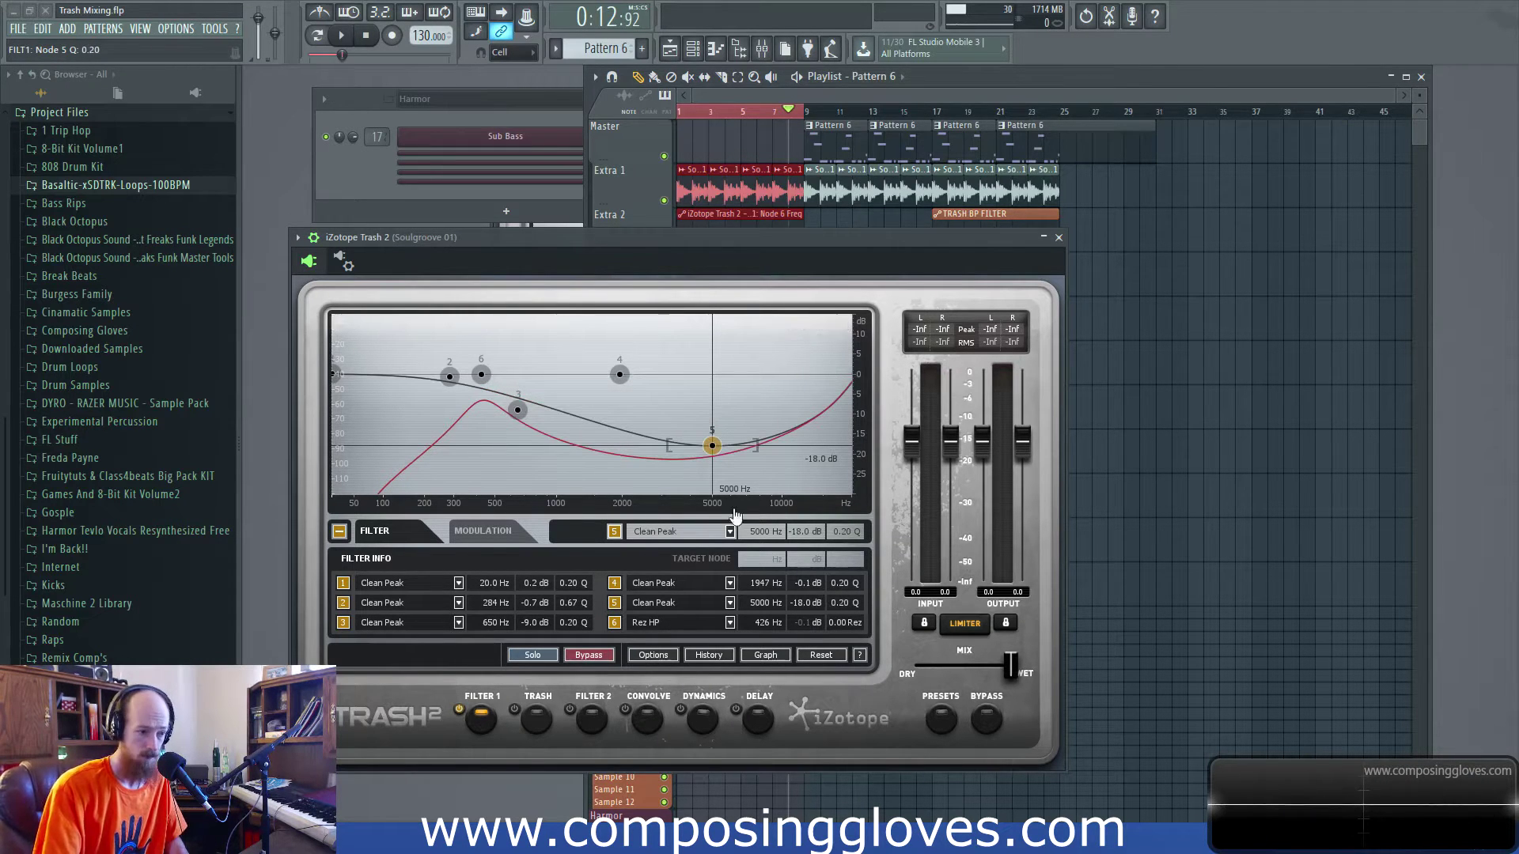
left_click_drag(846, 531, 846, 515)
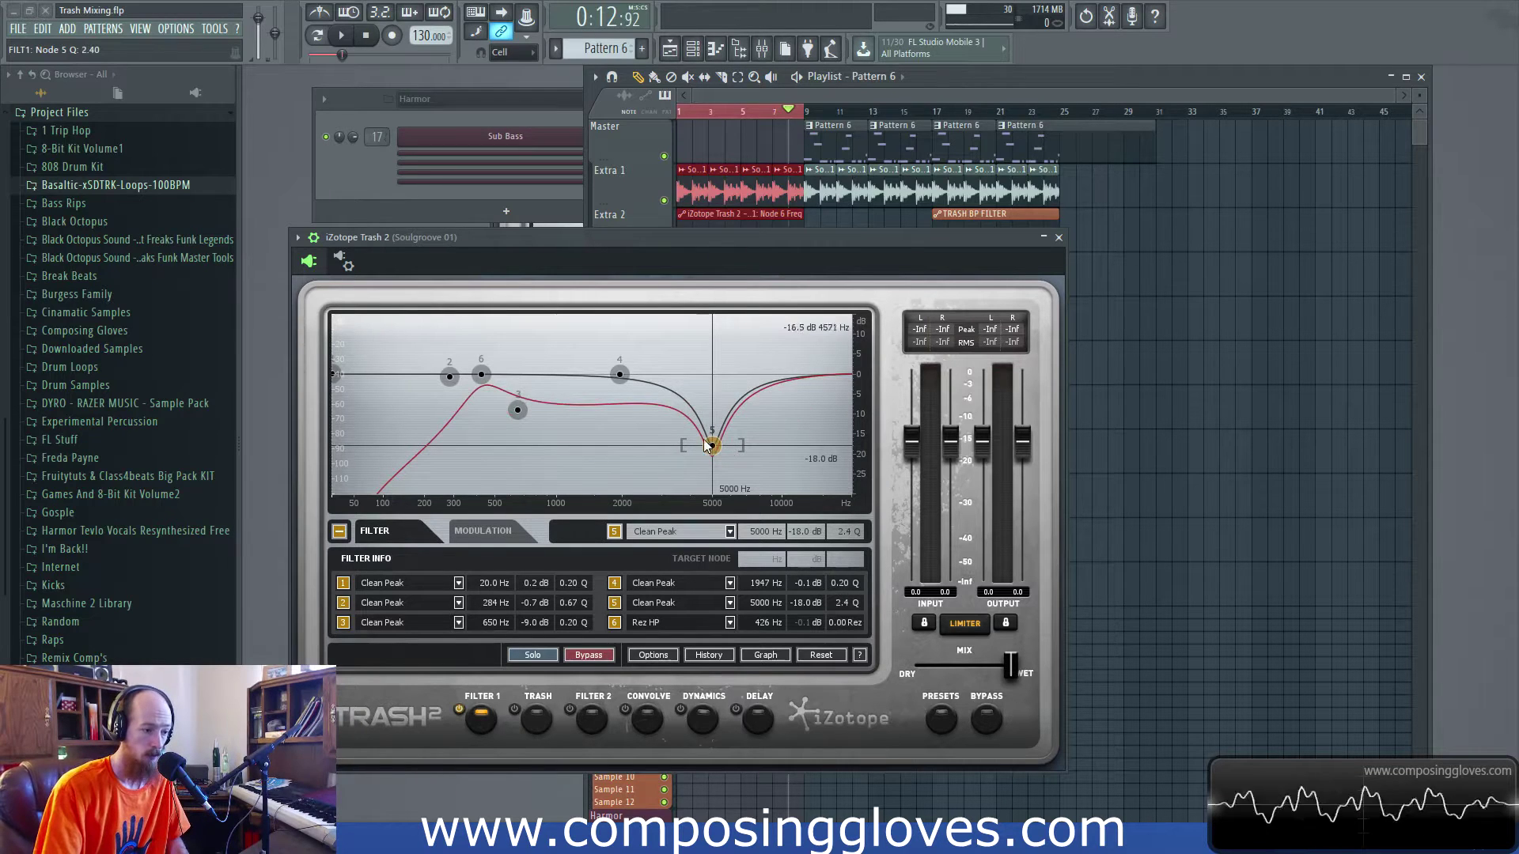
- Try boosting Filter 1 node 5, widen its Q to 0.56 and bring it back to 0.1 dB at 5709 Hz
left_click_drag(712, 445, 715, 342)
left_click_drag(840, 538, 834, 557)
left_click_drag(715, 341, 726, 374)
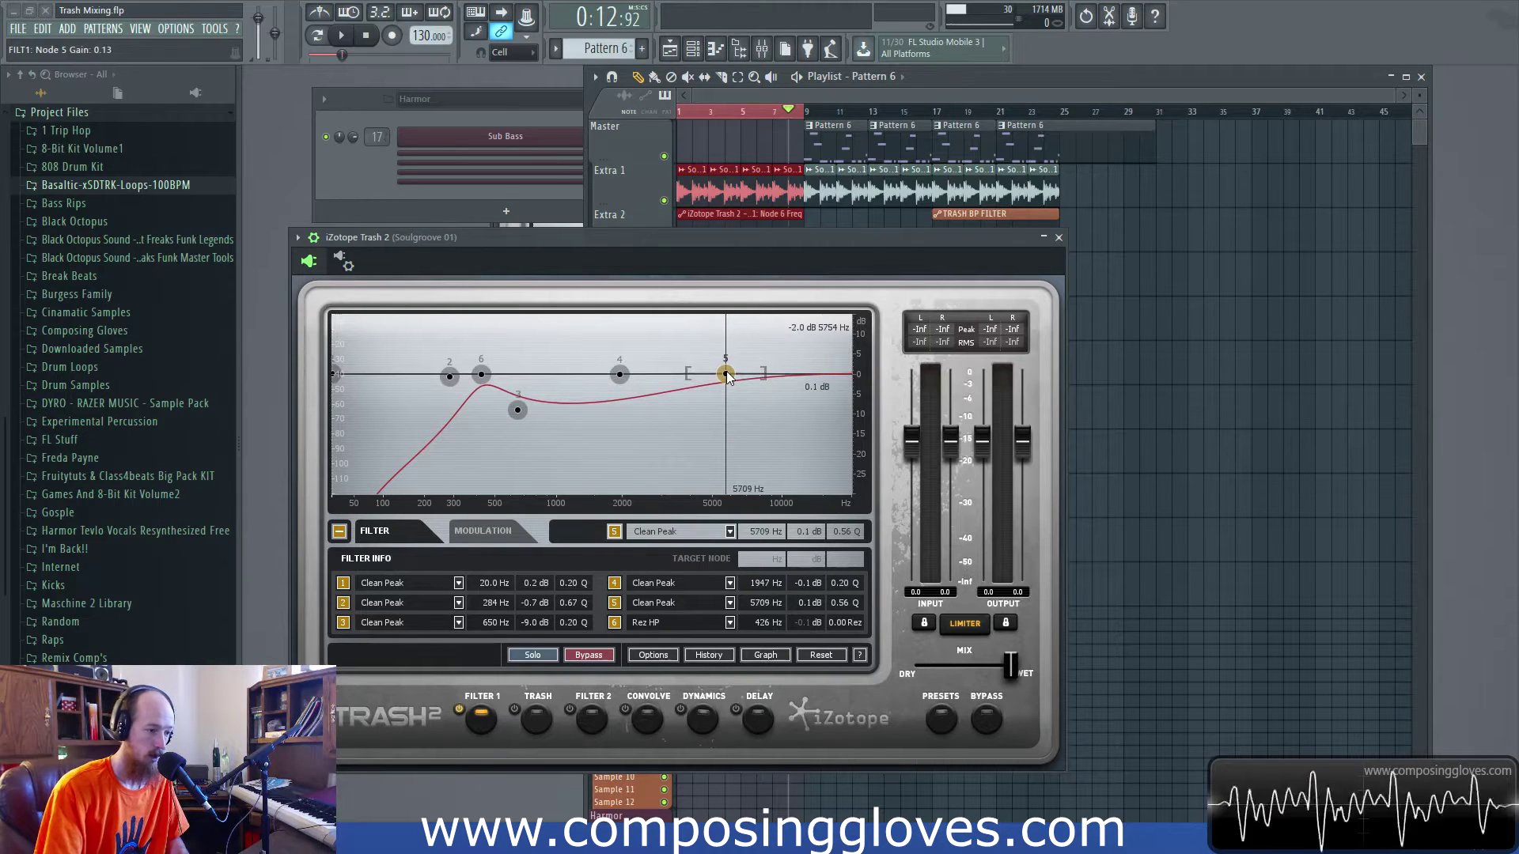
- Try a narrow boost on Filter 1 node 5 at Q 4.1, and leave it at 5709 Hz, -0.7 dB and Q 0.67
left_click_drag(716, 237, 738, 239)
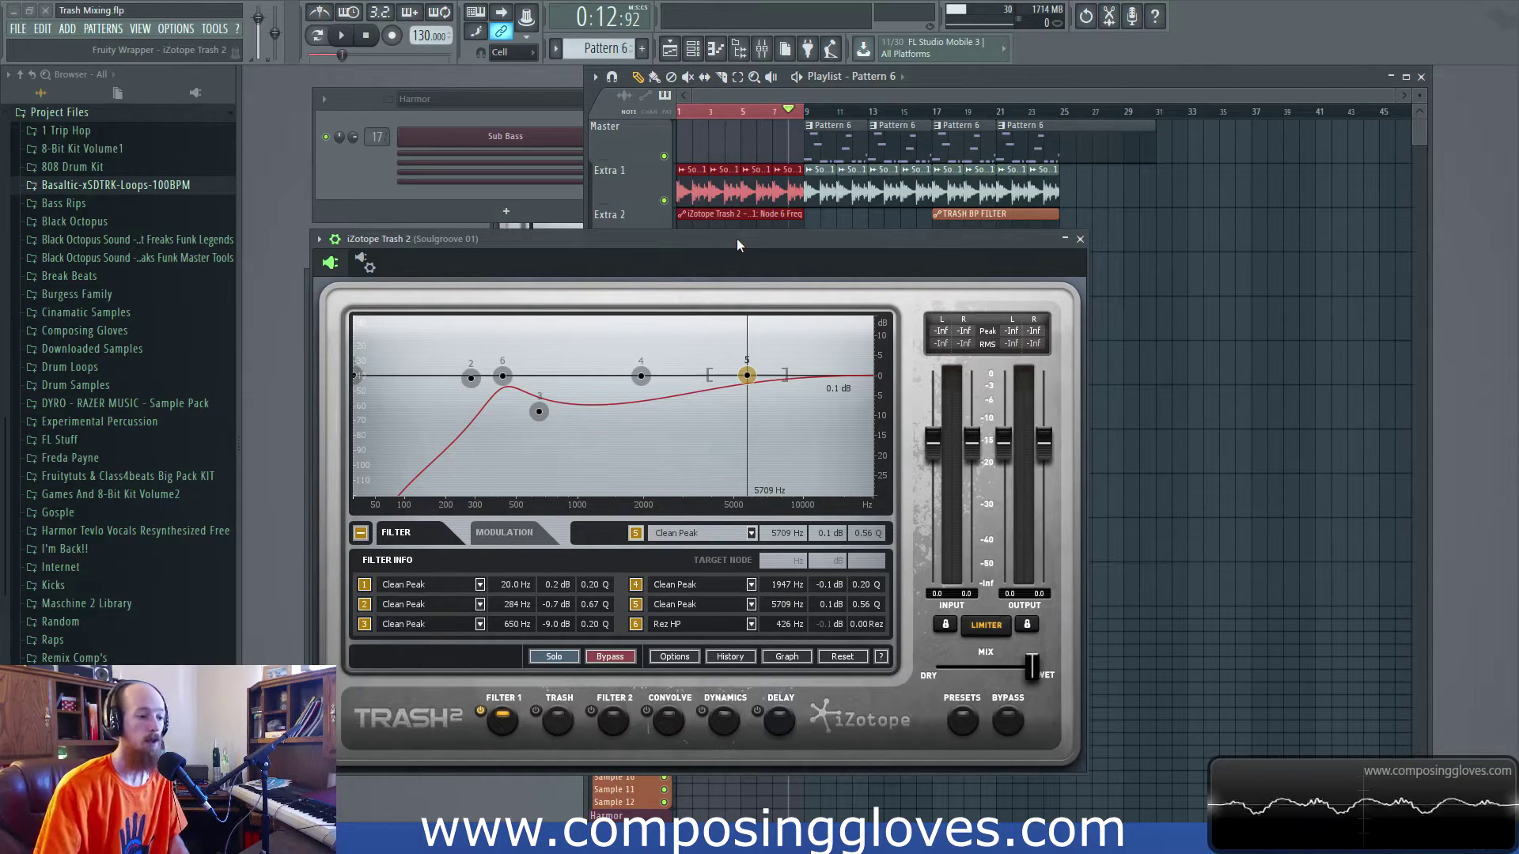
left_click_drag(746, 376, 744, 326)
mouse_move(870, 535)
left_mouse_down()
mouse_move(868, 564)
mouse_move(868, 515)
left_mouse_up()
left_click_drag(743, 326, 745, 373)
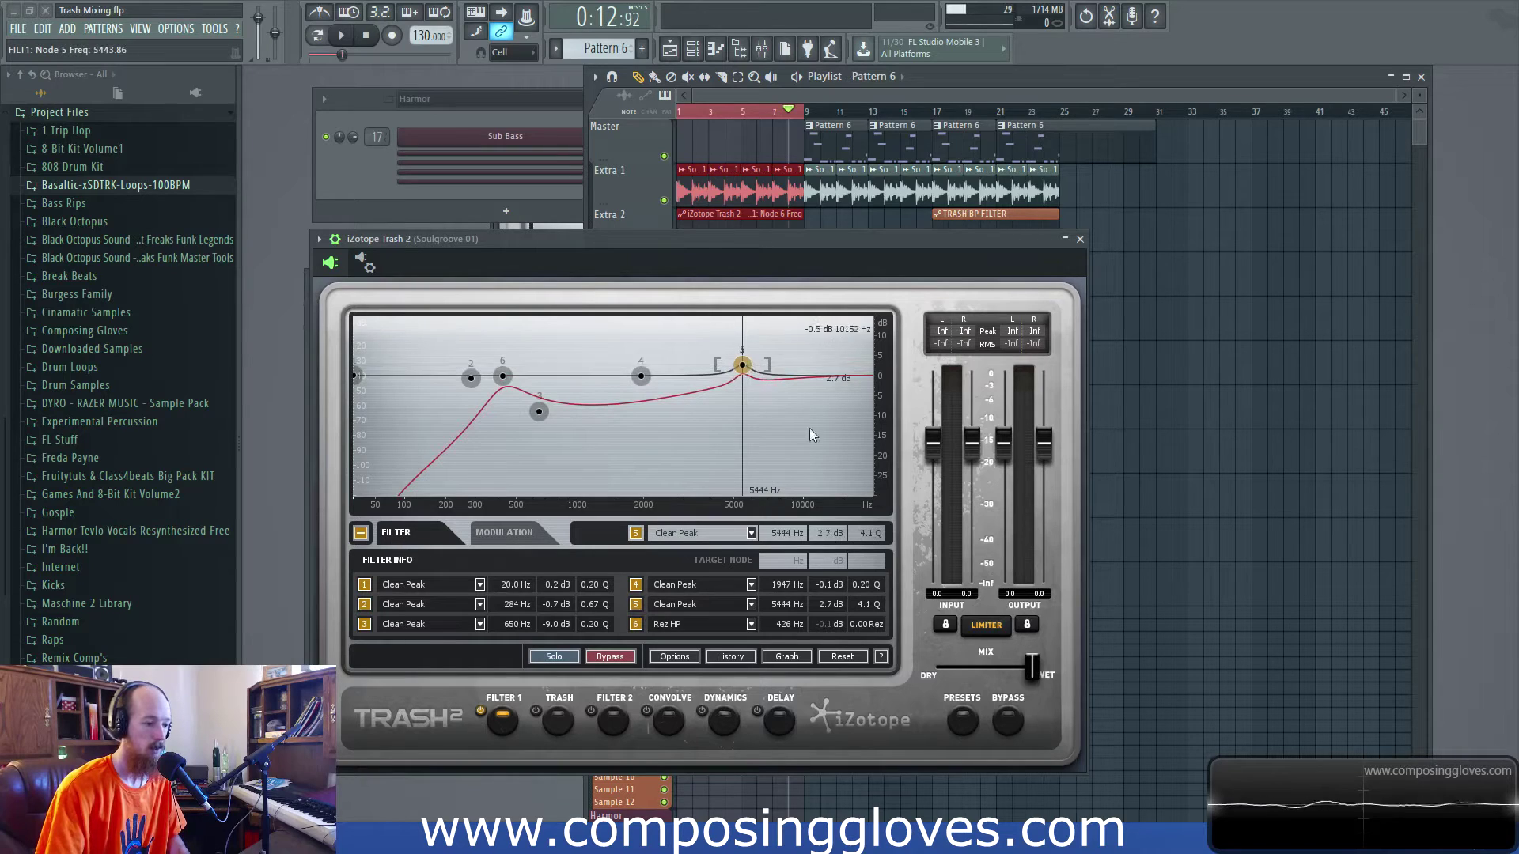
left_click_drag(859, 536, 864, 585)
left_click_drag(742, 366, 753, 385)
- Return the playhead to the start and move the Trash 2 window down to uncover the Node 6 Freq automation clip
key("space")
left_click_drag(696, 239, 732, 287)
scroll(733, 221, "up", 5)
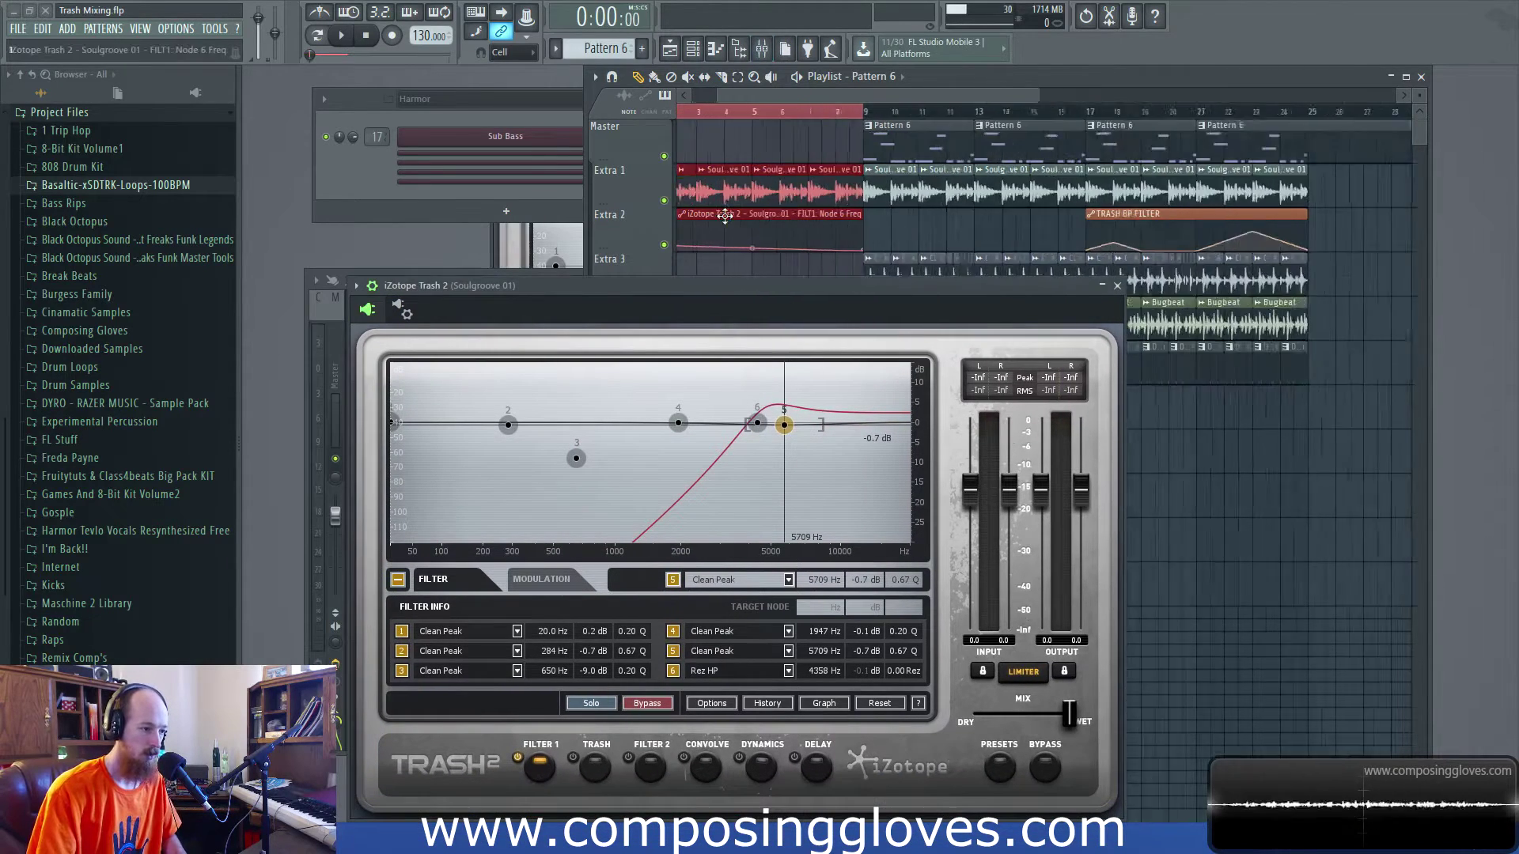
scroll(733, 221, "down", 3)
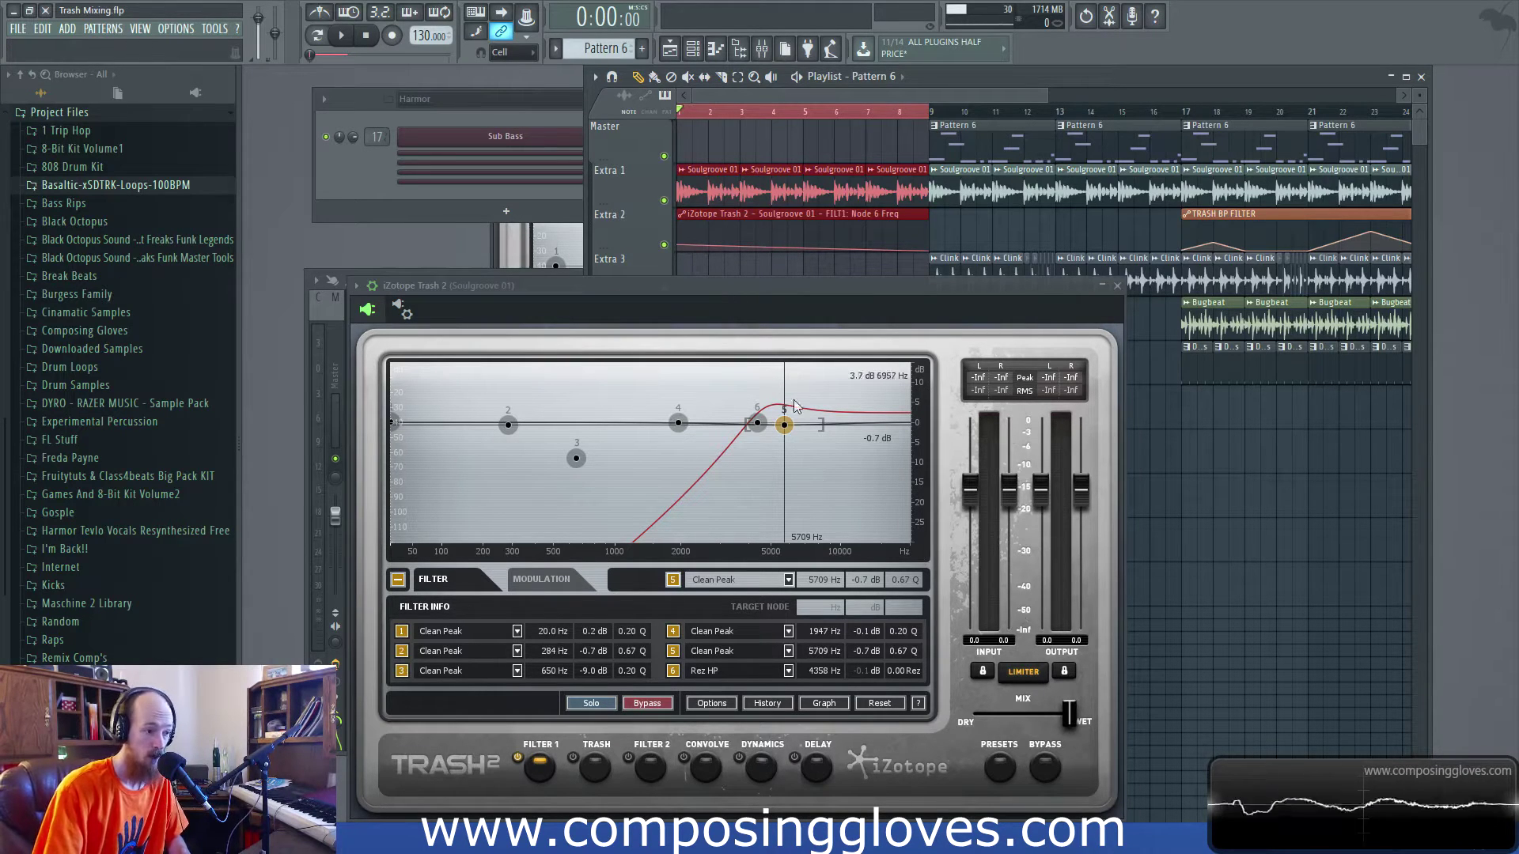
- Open and close the settings of the Node 6 Freq automation clip and check its channel in the channel rack
double_click(773, 213)
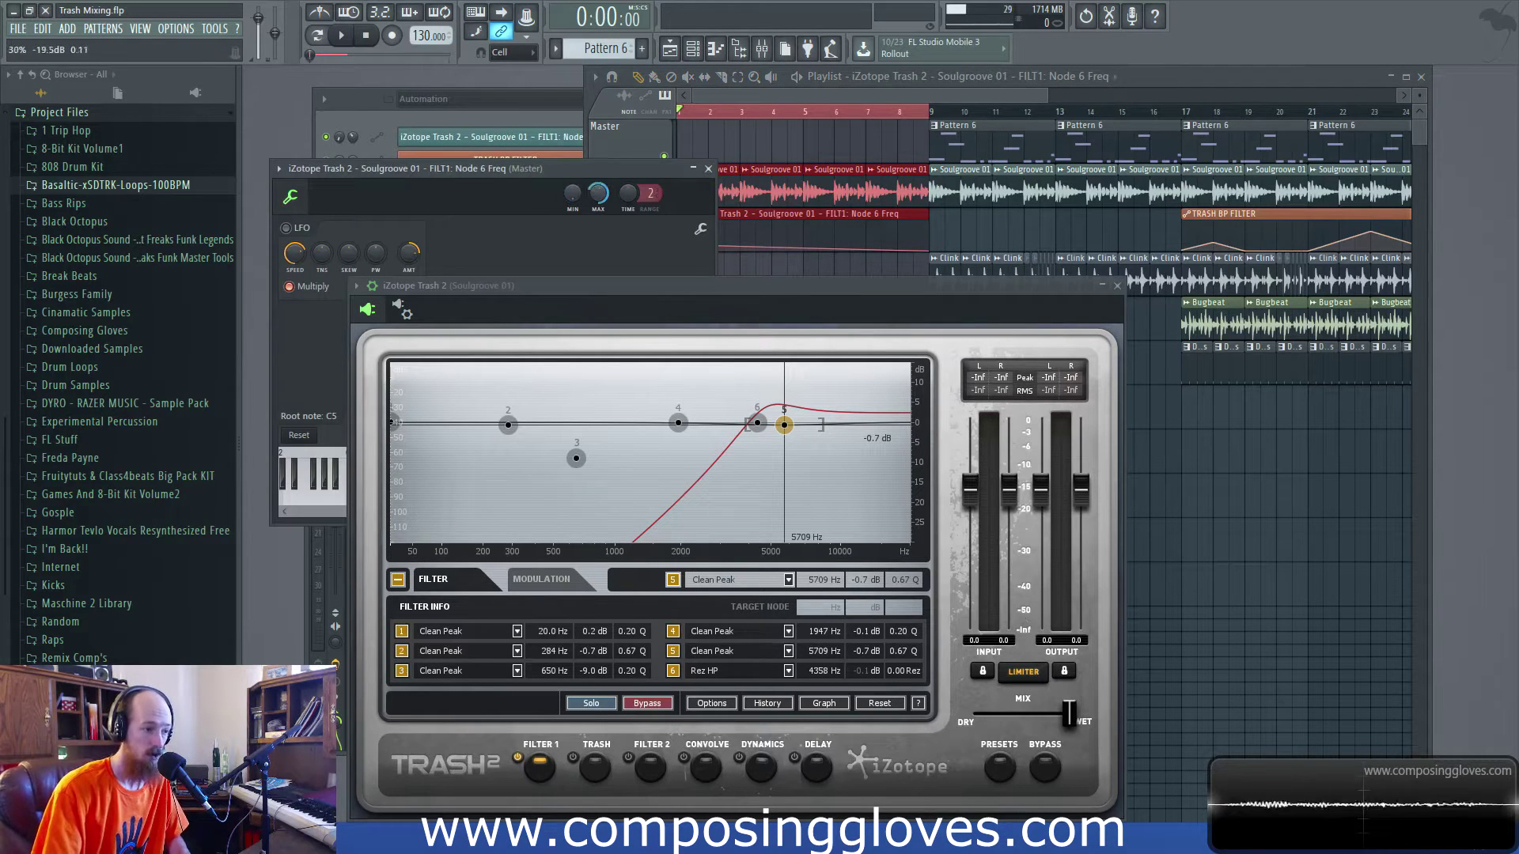
left_click(708, 169)
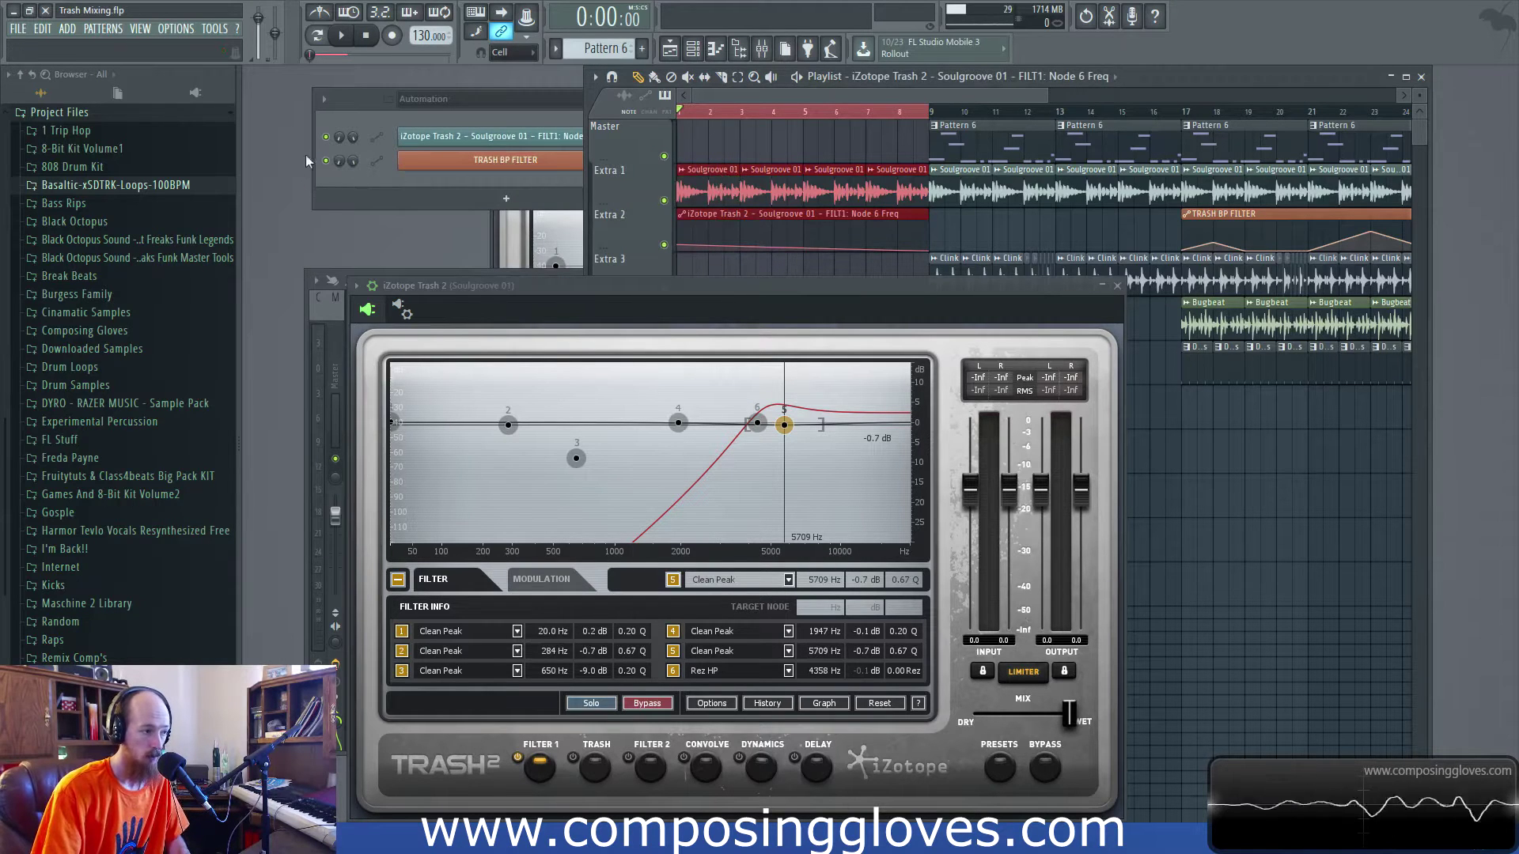
left_click(344, 142)
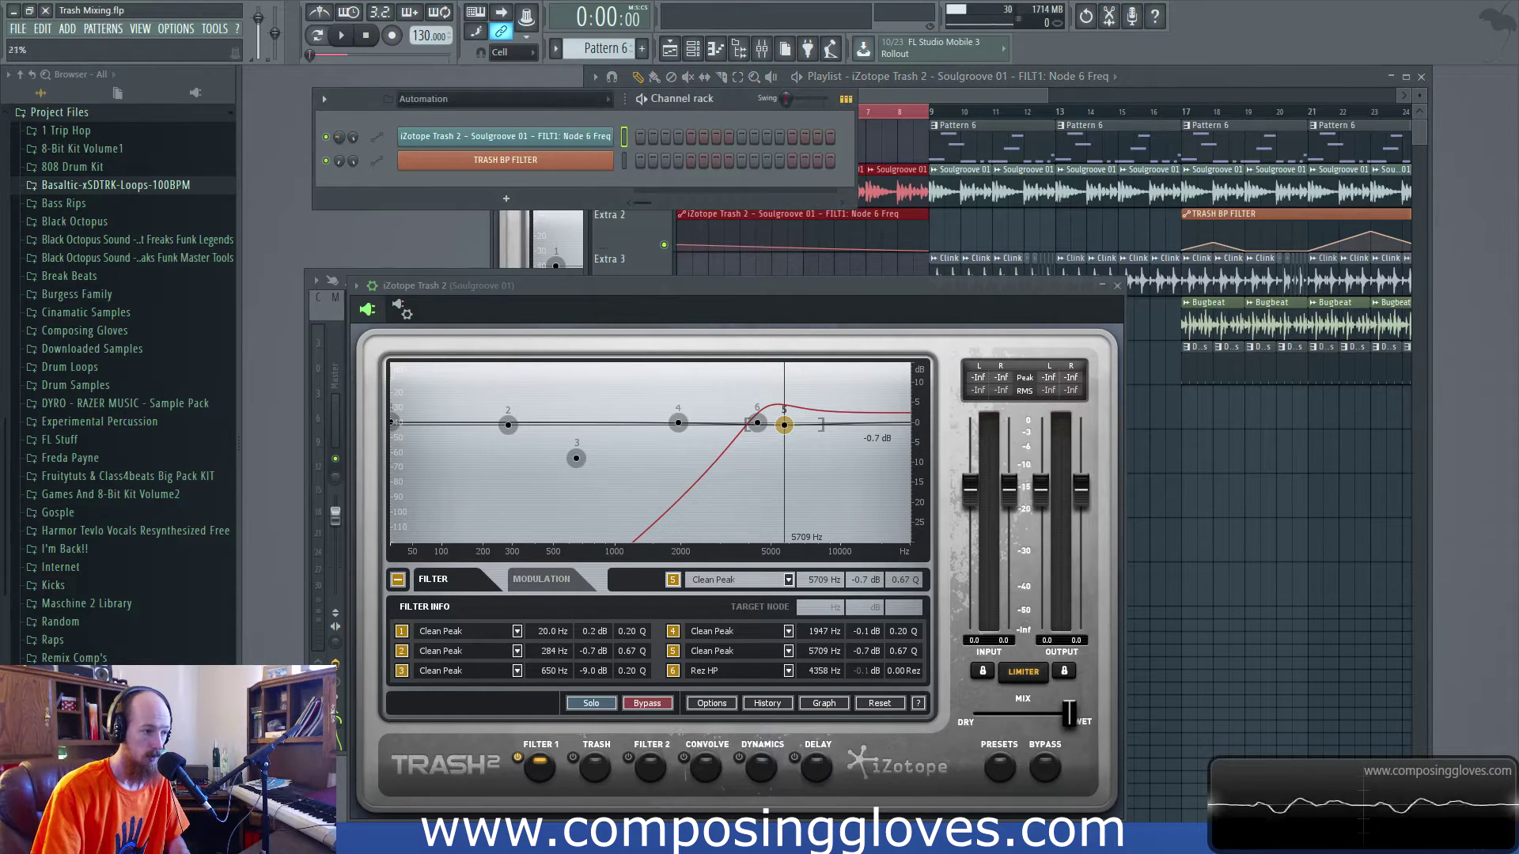
left_click(866, 215)
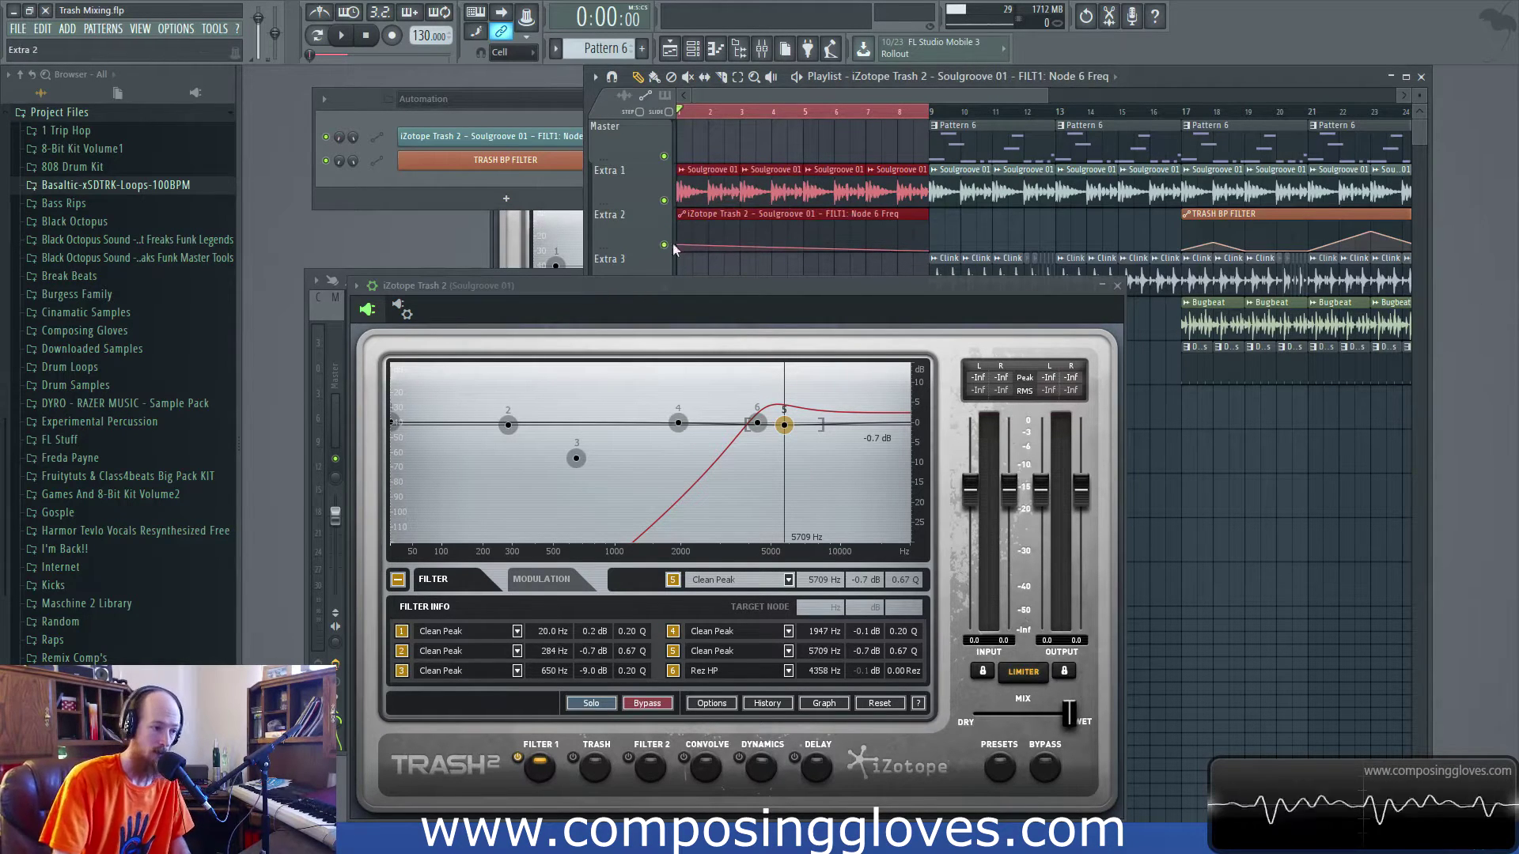
- Enlarge the Extra 2 track to examine the automation curve, then restore its height and place the Trash 2 window below Extra 1
left_click_drag(622, 247, 621, 408)
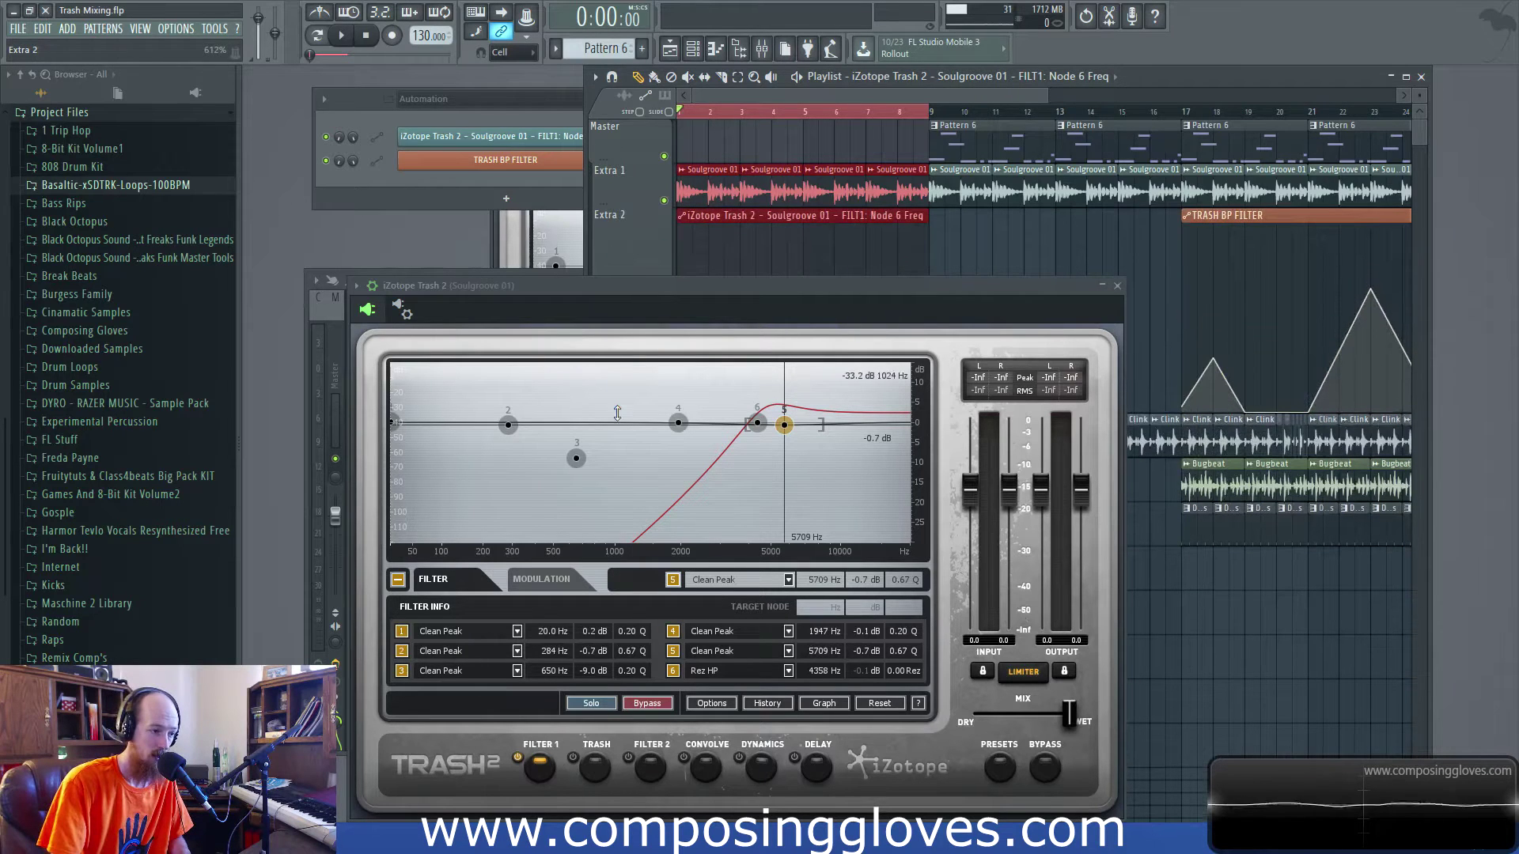
left_click_drag(693, 288, 1229, 143)
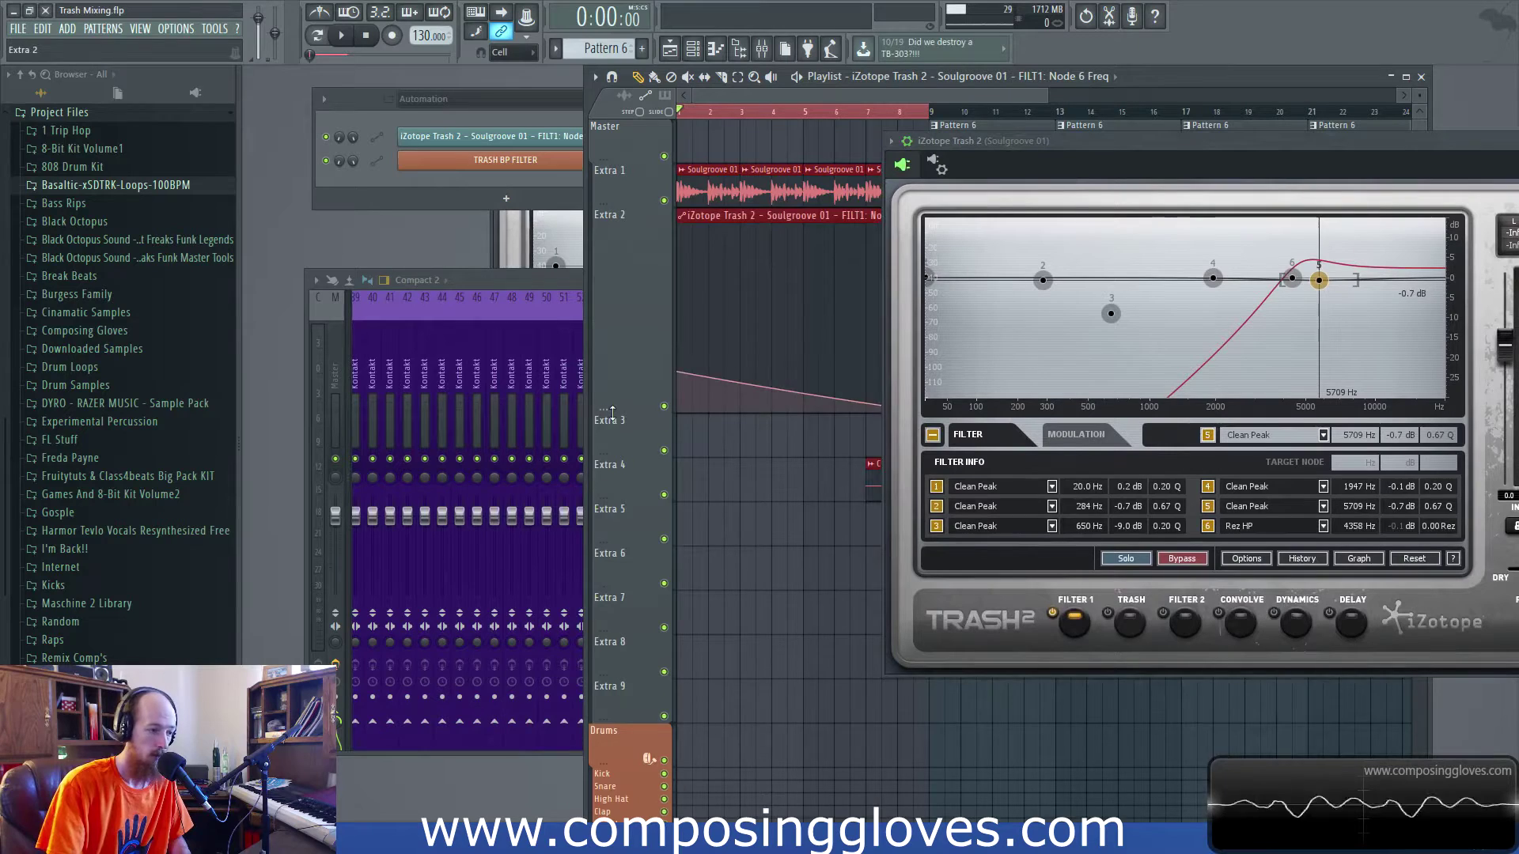
left_click_drag(619, 411, 620, 250)
left_click_drag(1266, 150, 851, 225)
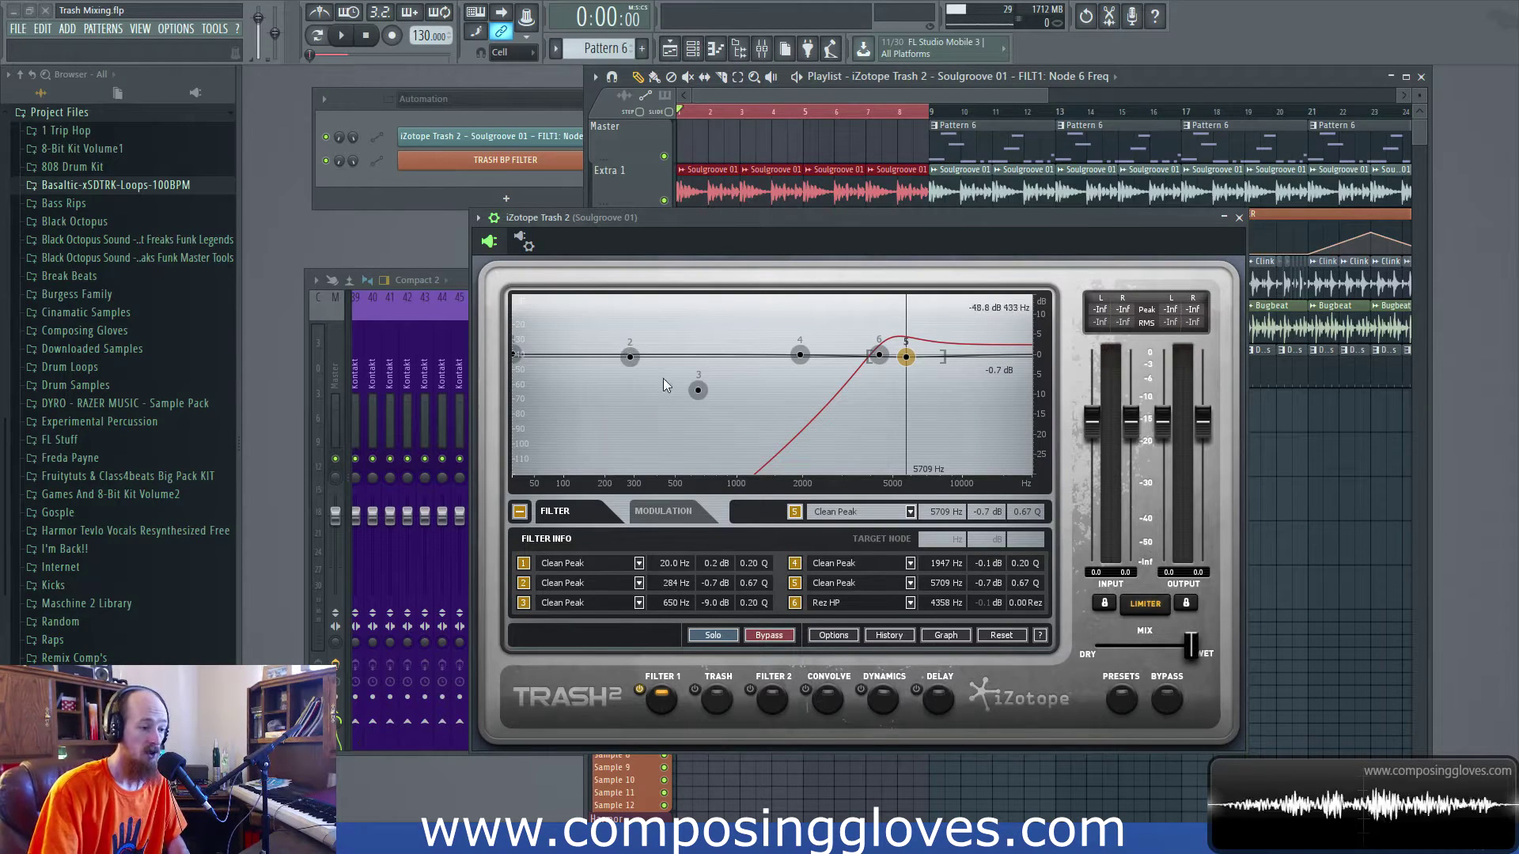
- Select Filter 1 node 4 and toggle nodes 5 and 6 off and back on
left_click(800, 353)
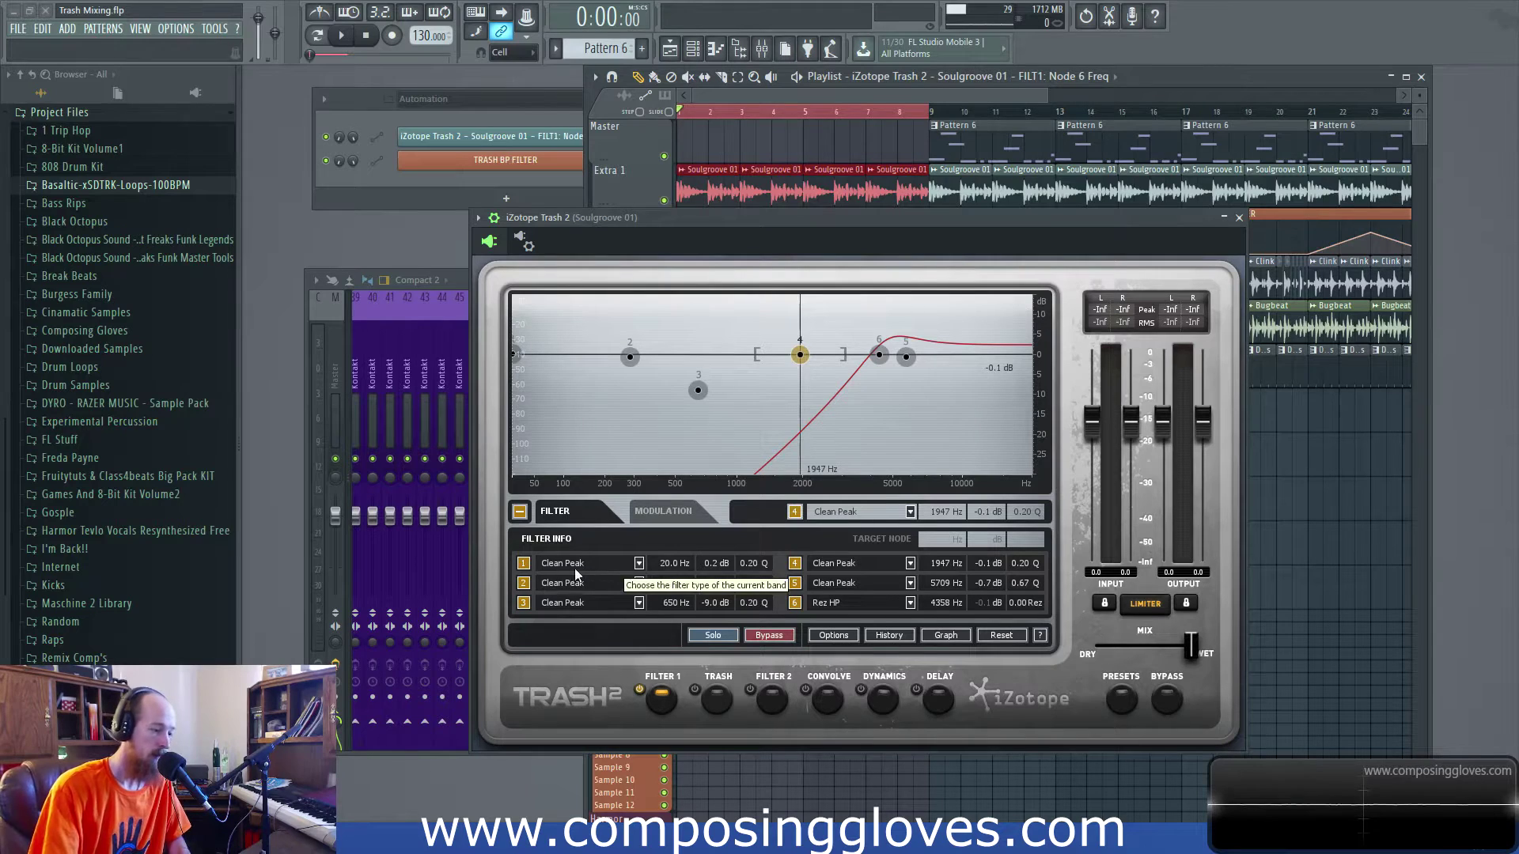
left_click(794, 583)
left_click(794, 583)
left_click(795, 602)
left_click(795, 601)
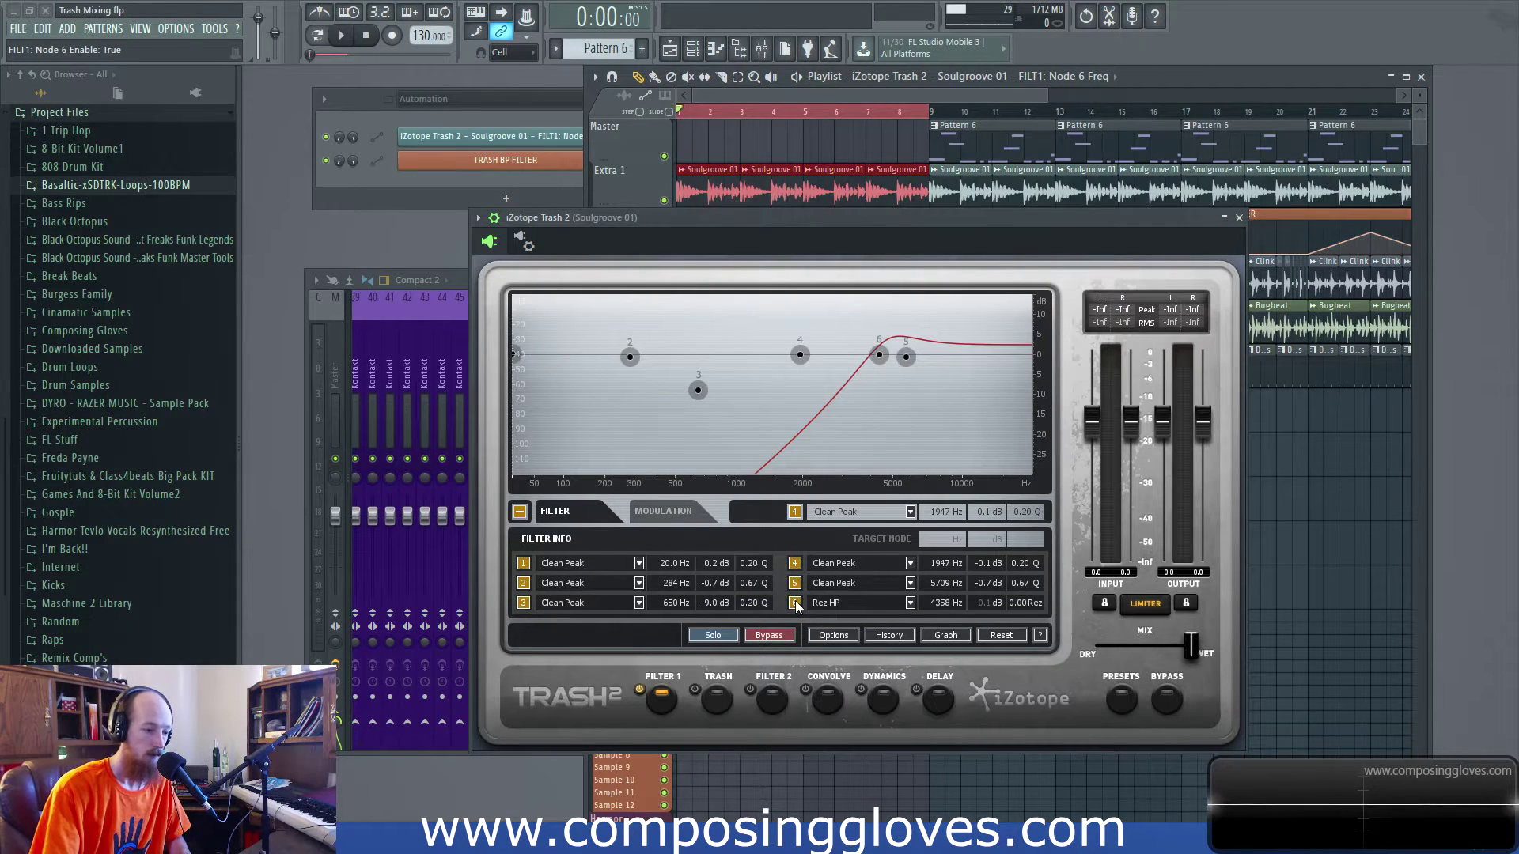
- Play the drum loop and audition the frequency bands around Filter 1 nodes 4 and 5 with alt-solo, then stop playback
left_click(800, 356)
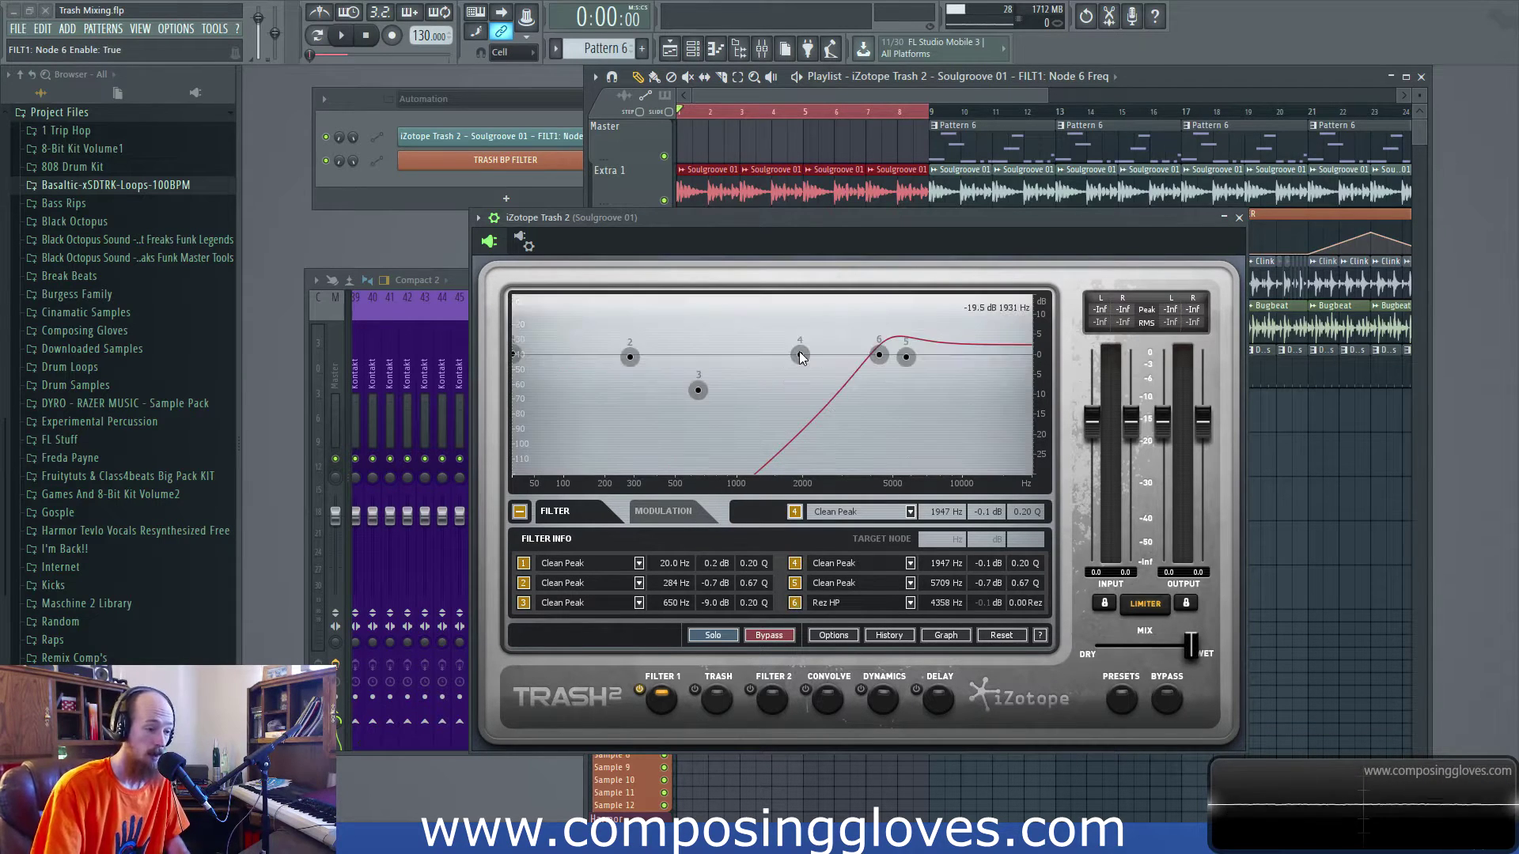
key("space")
left_click(800, 356)
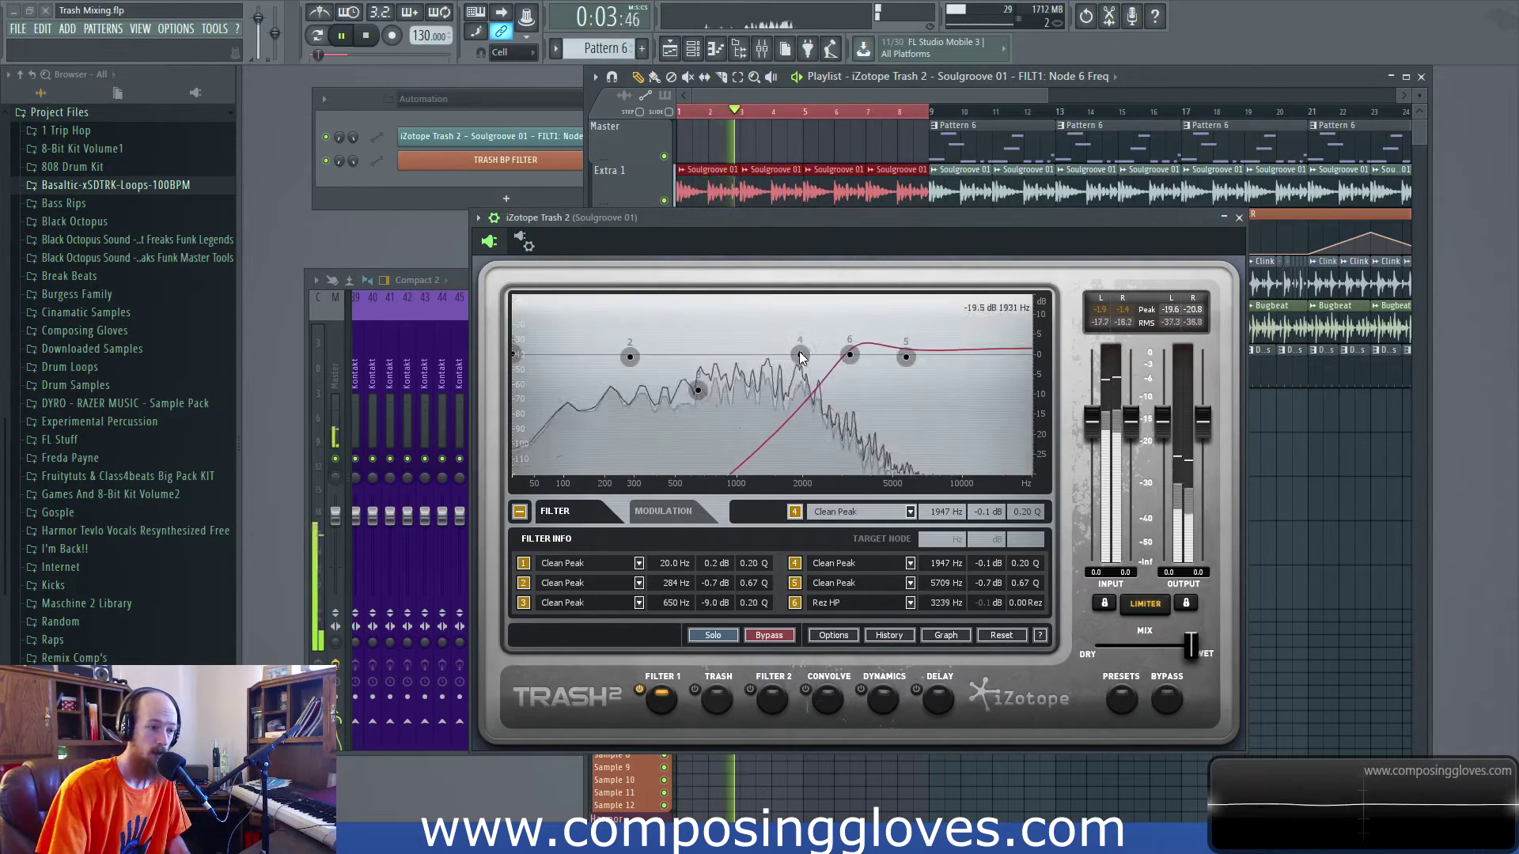
key("space")
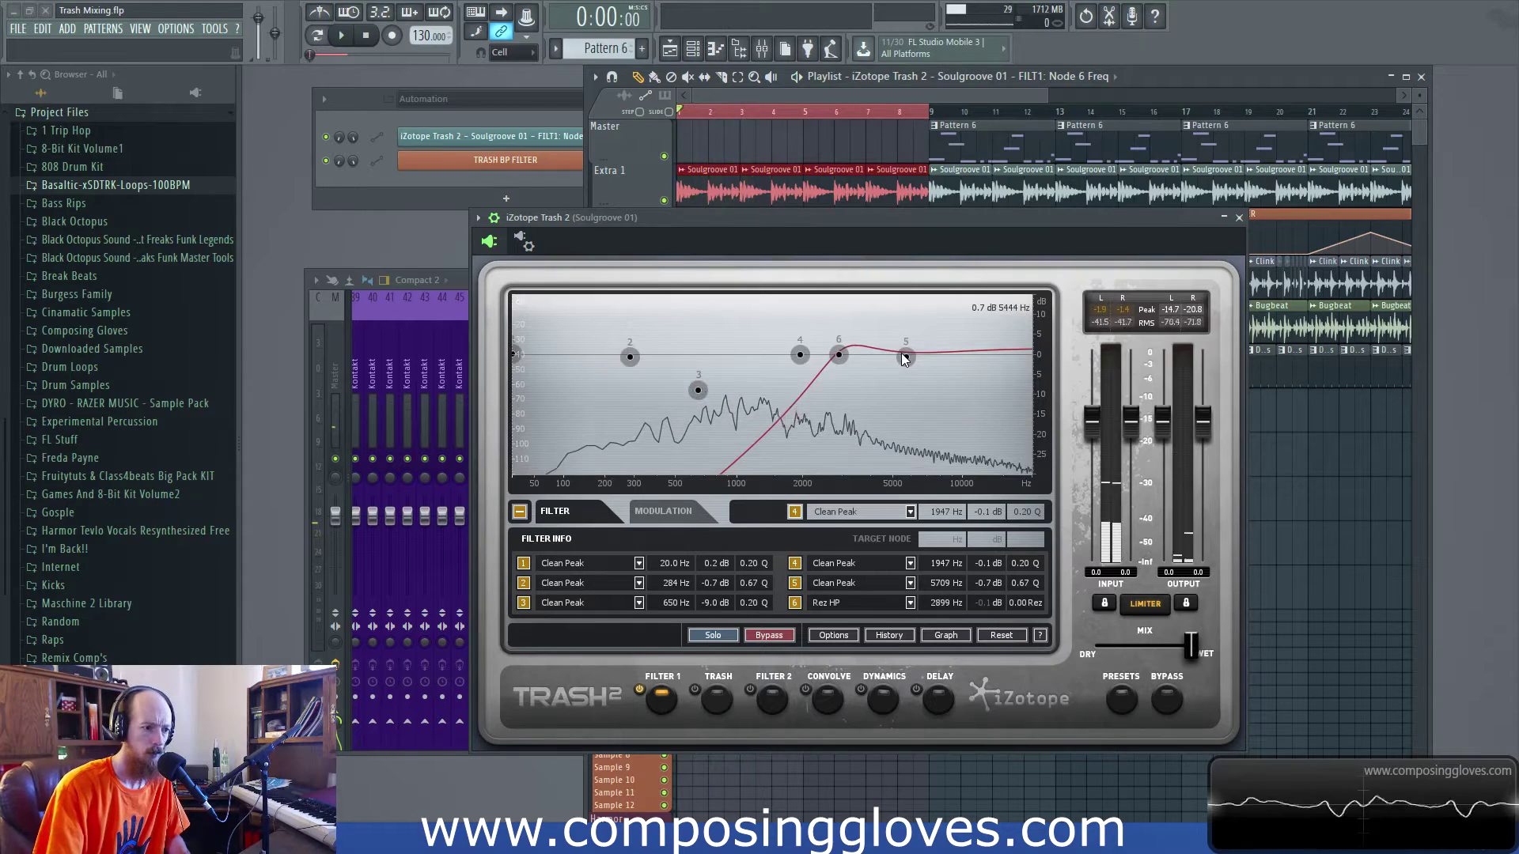
key("space")
mouse_move(906, 360)
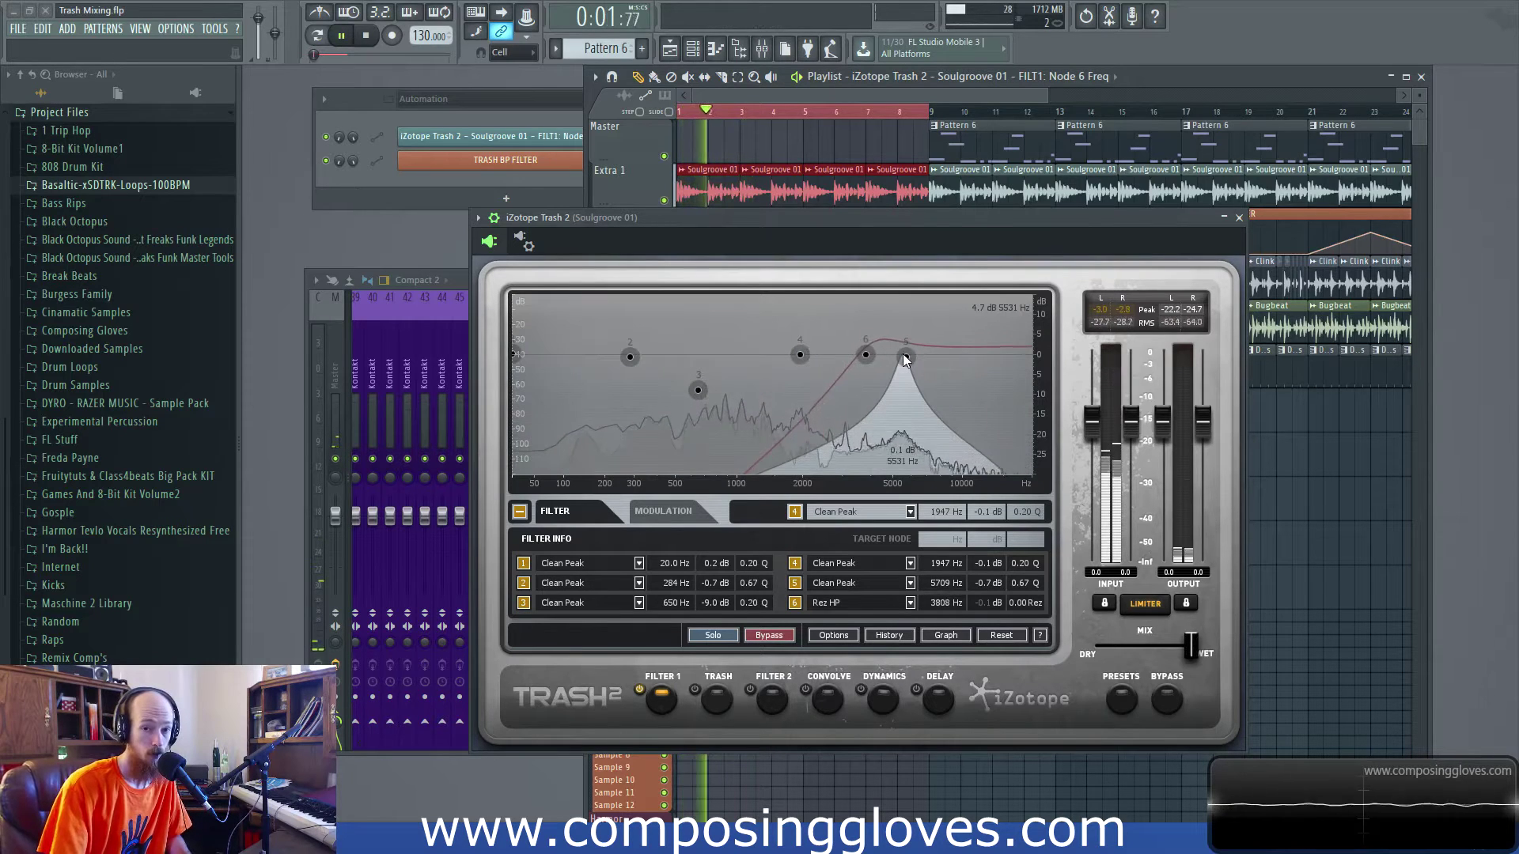
key("space")
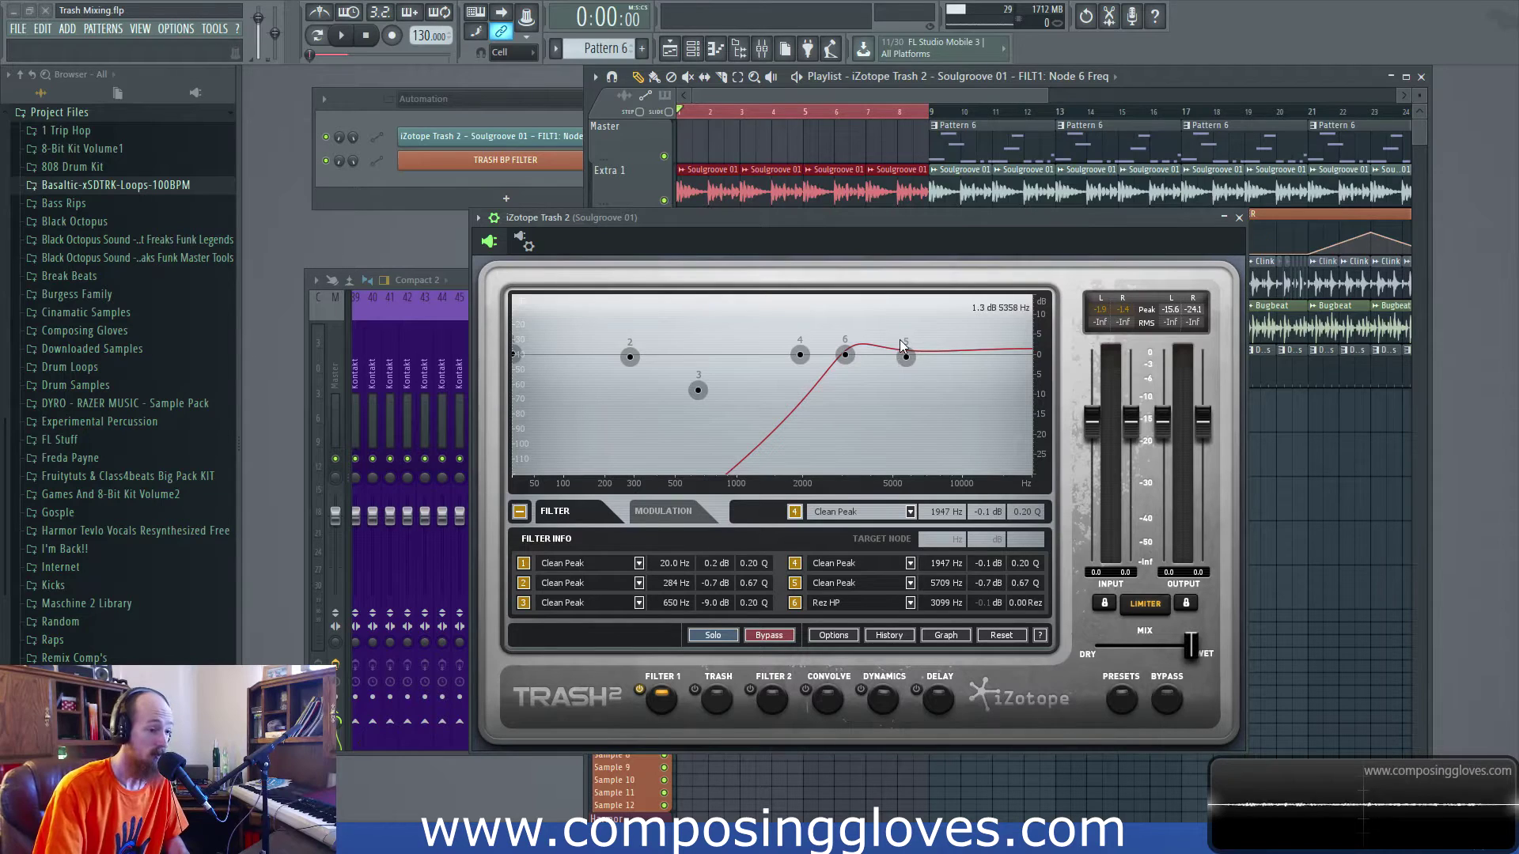
- In the module options, try an alt-solo filter Q of 73.1, then set it to 6.2 and accept the options
right_click(725, 331)
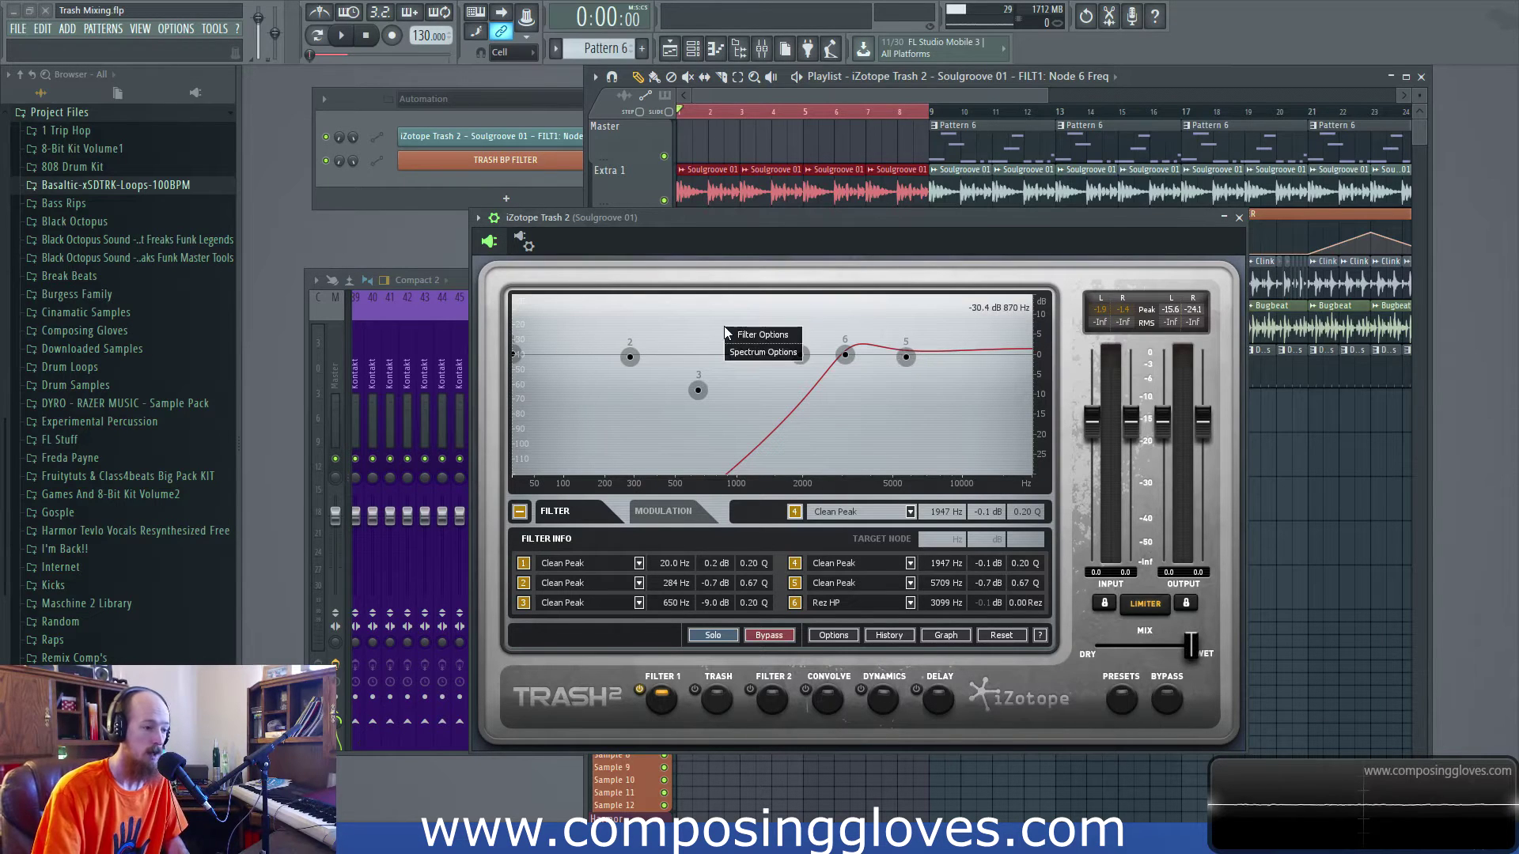
left_click(776, 353)
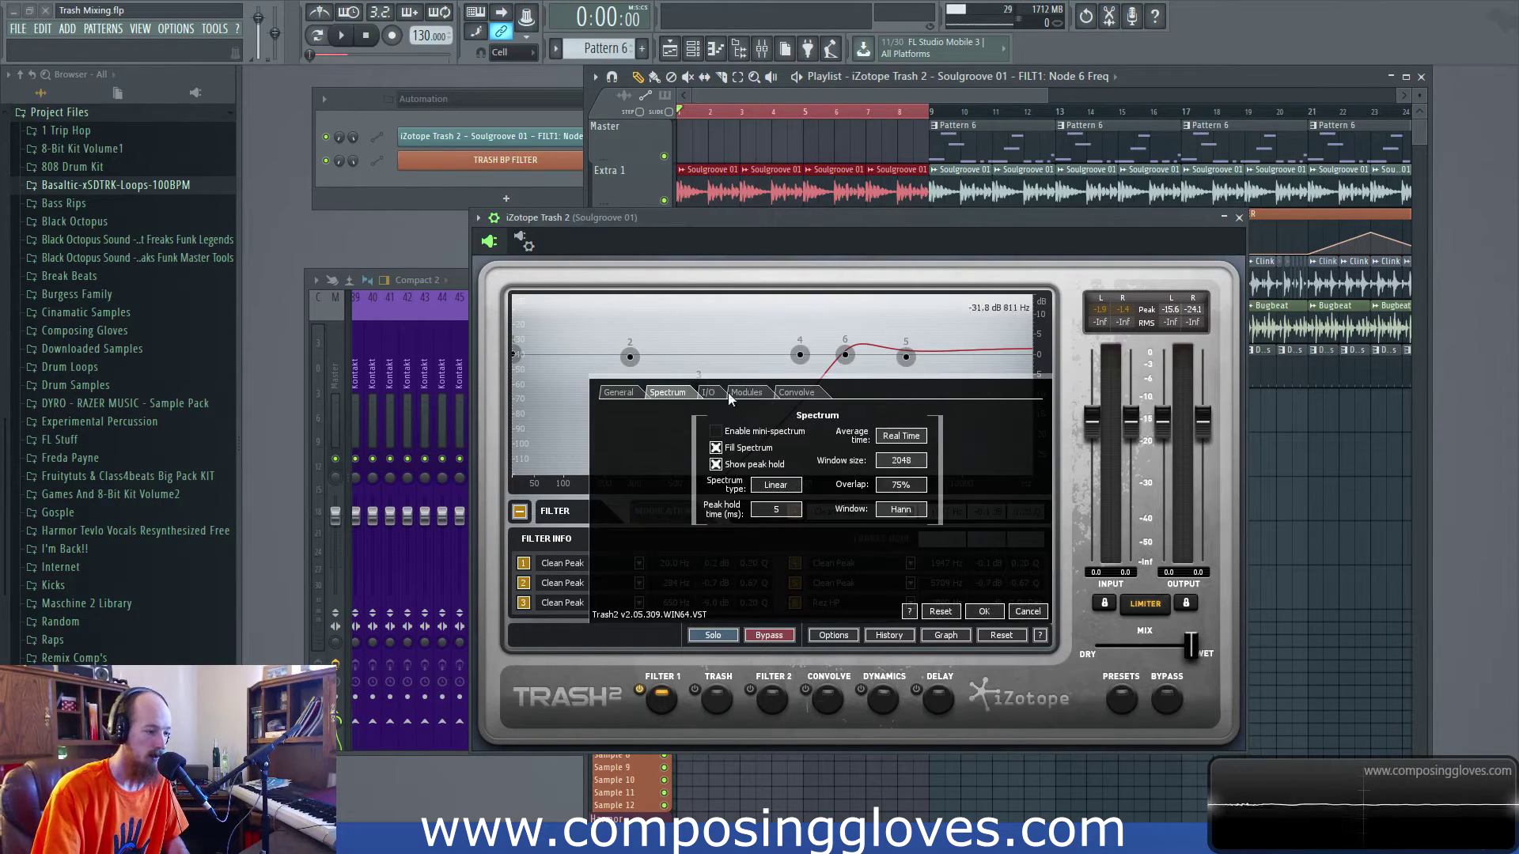
left_click(752, 392)
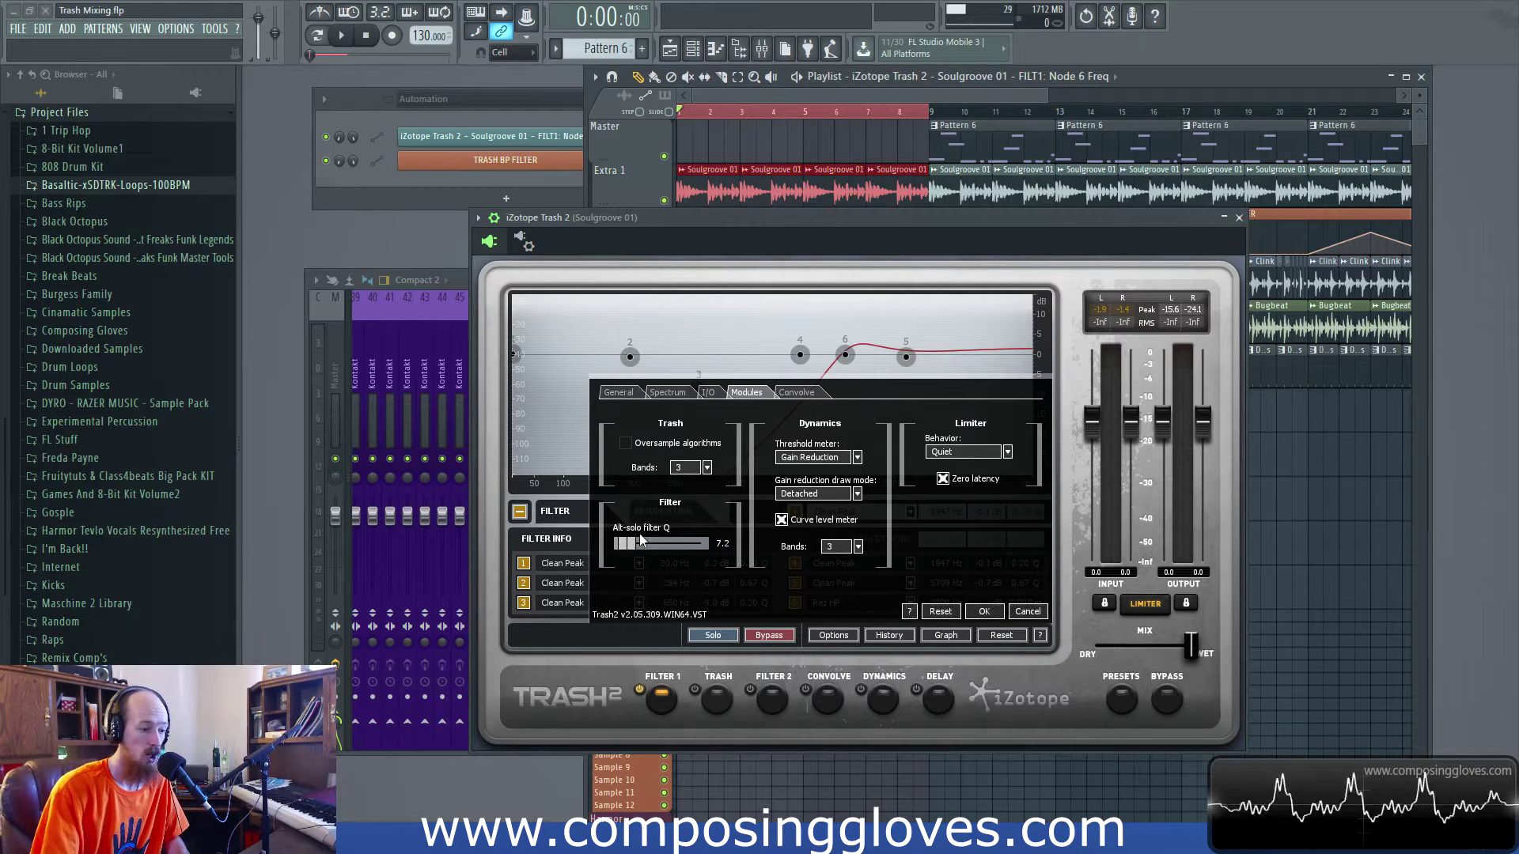
left_click_drag(626, 545, 685, 545)
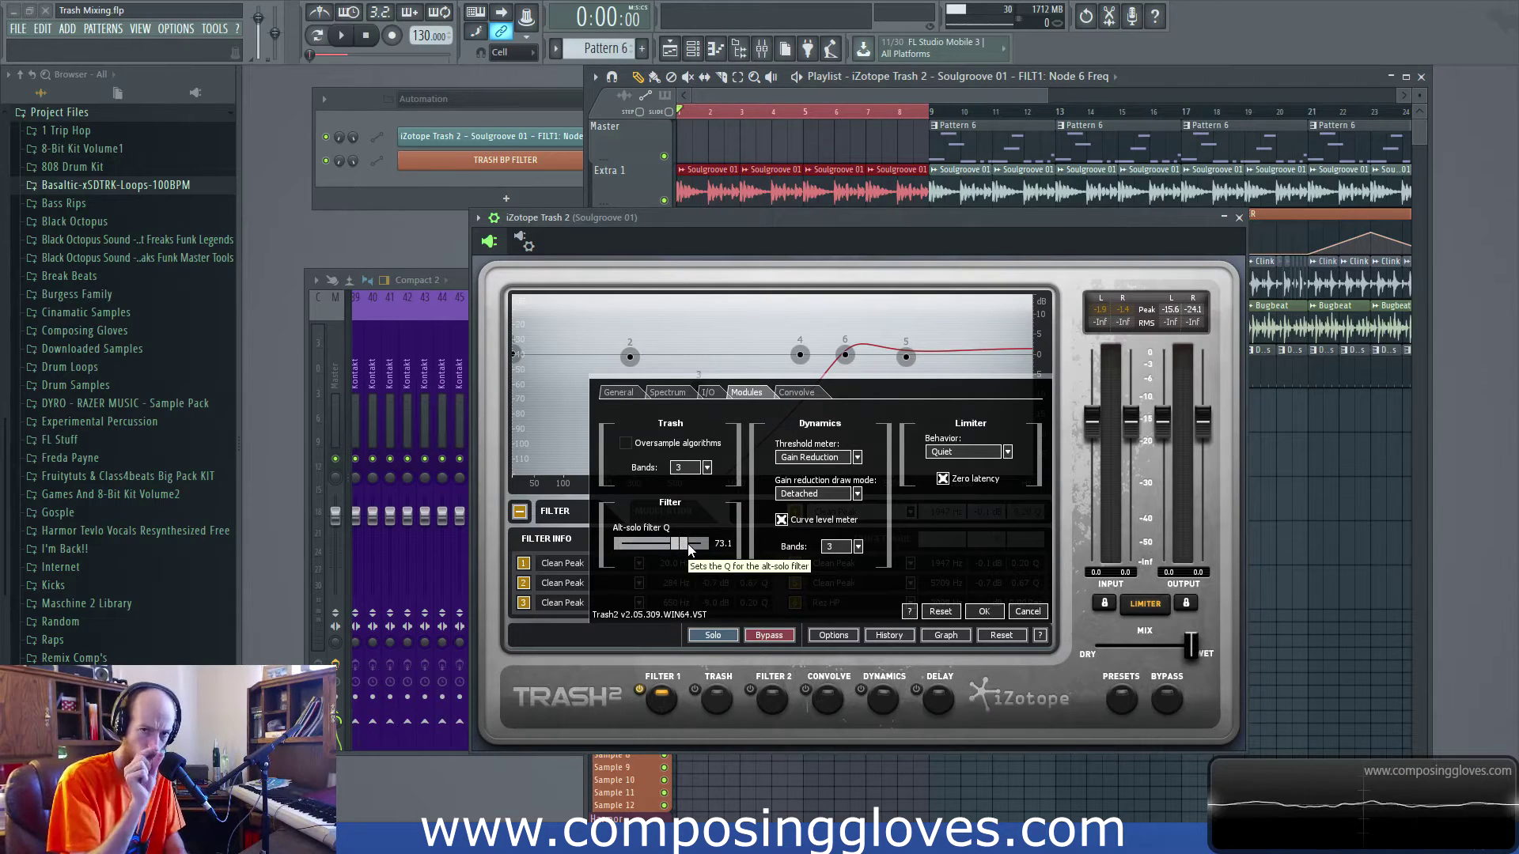
left_click_drag(687, 544, 631, 548)
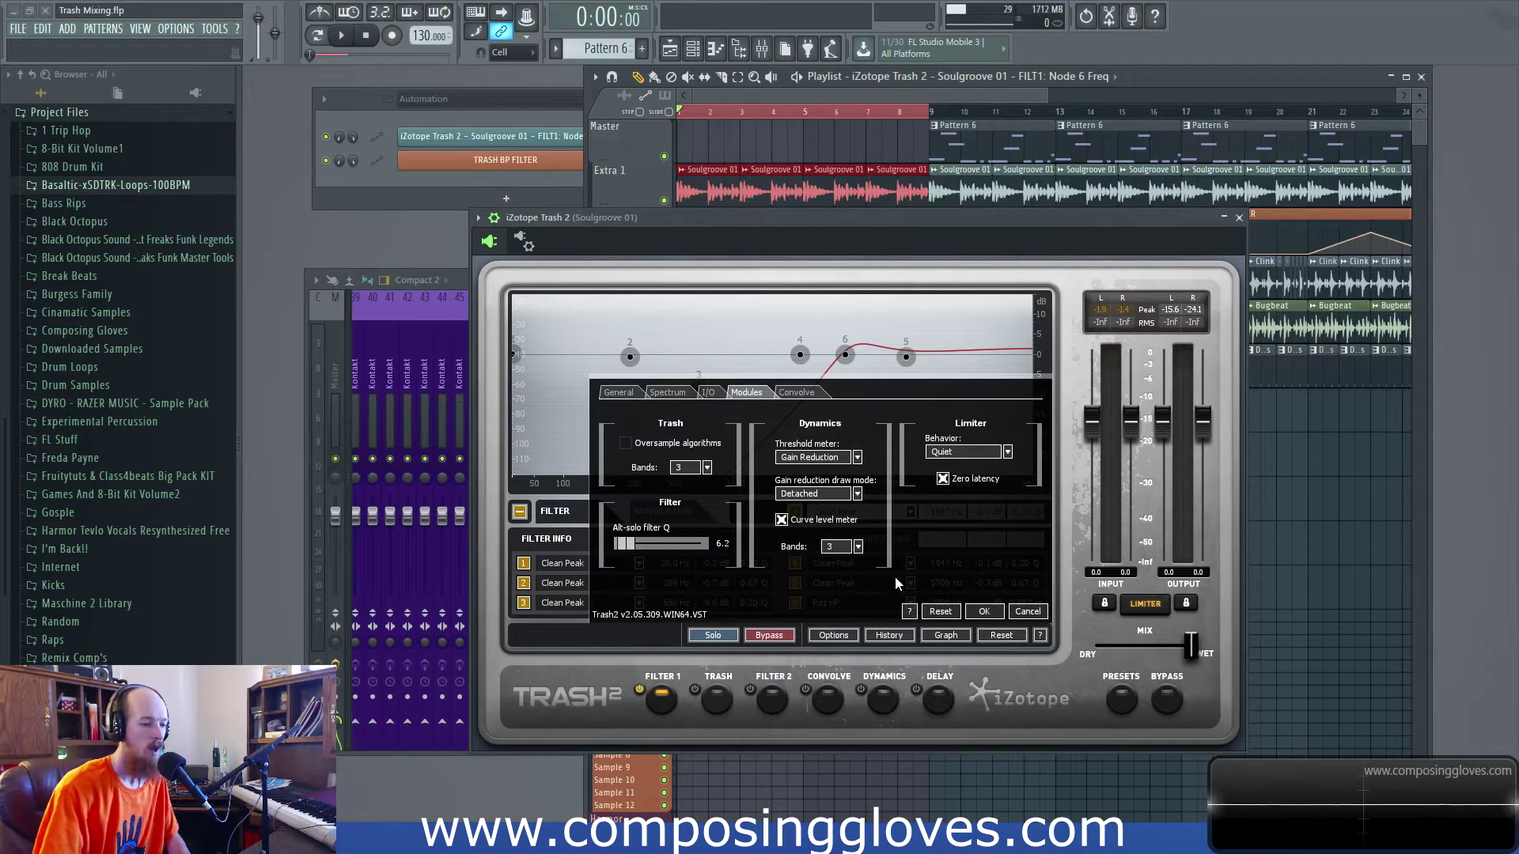
left_click(986, 612)
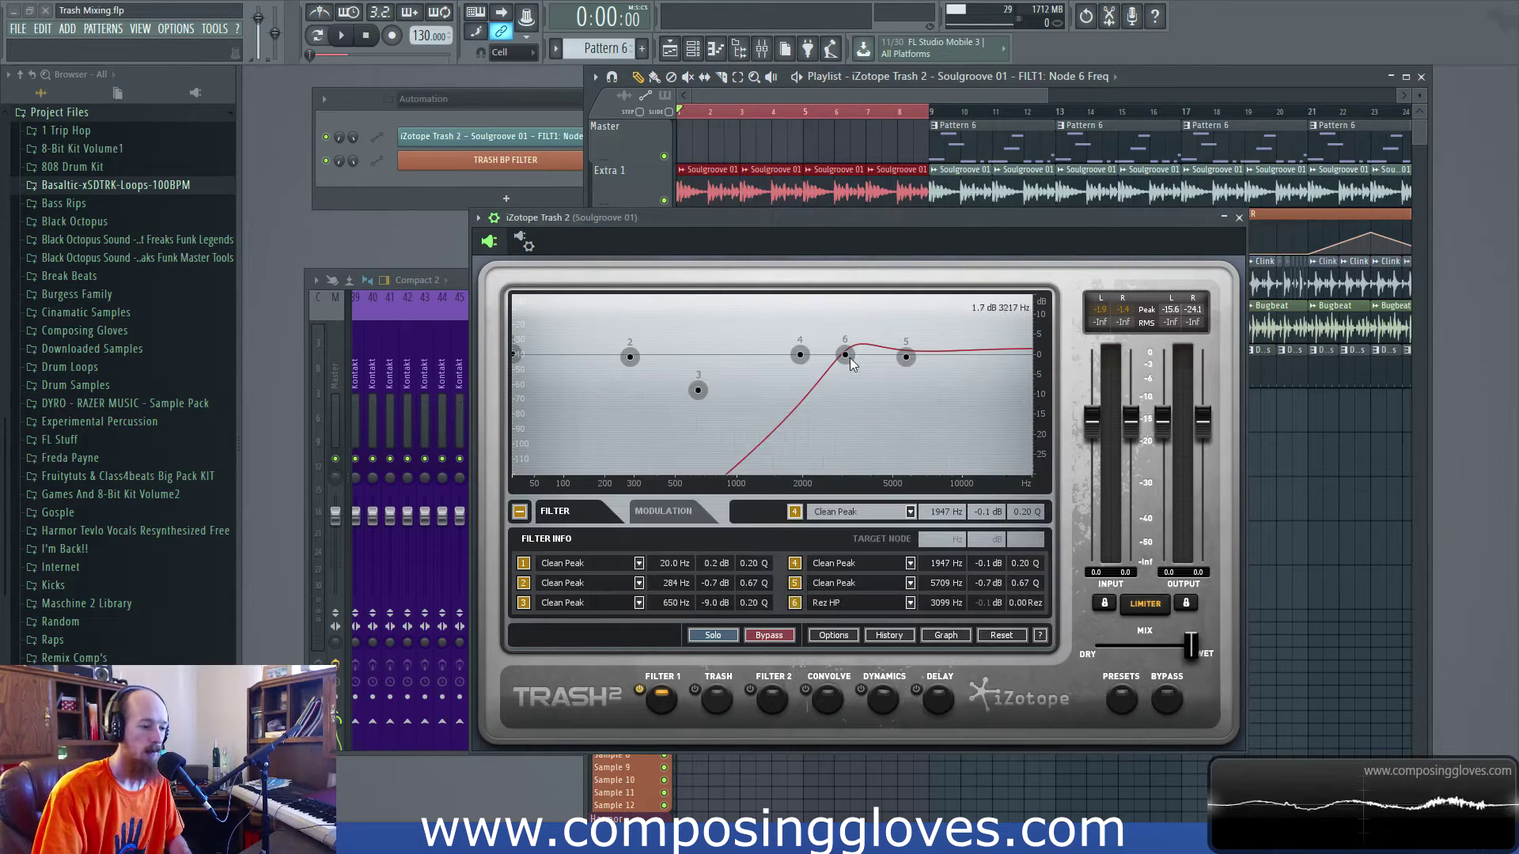
- Play the loop and alt-solo the bands around Filter 1 nodes 6 and 3 with the changed solo Q, then stop playback
key("space")
mouse_move(856, 354)
left_mouse_down()
mouse_move(875, 354)
mouse_move(838, 354)
left_mouse_up()
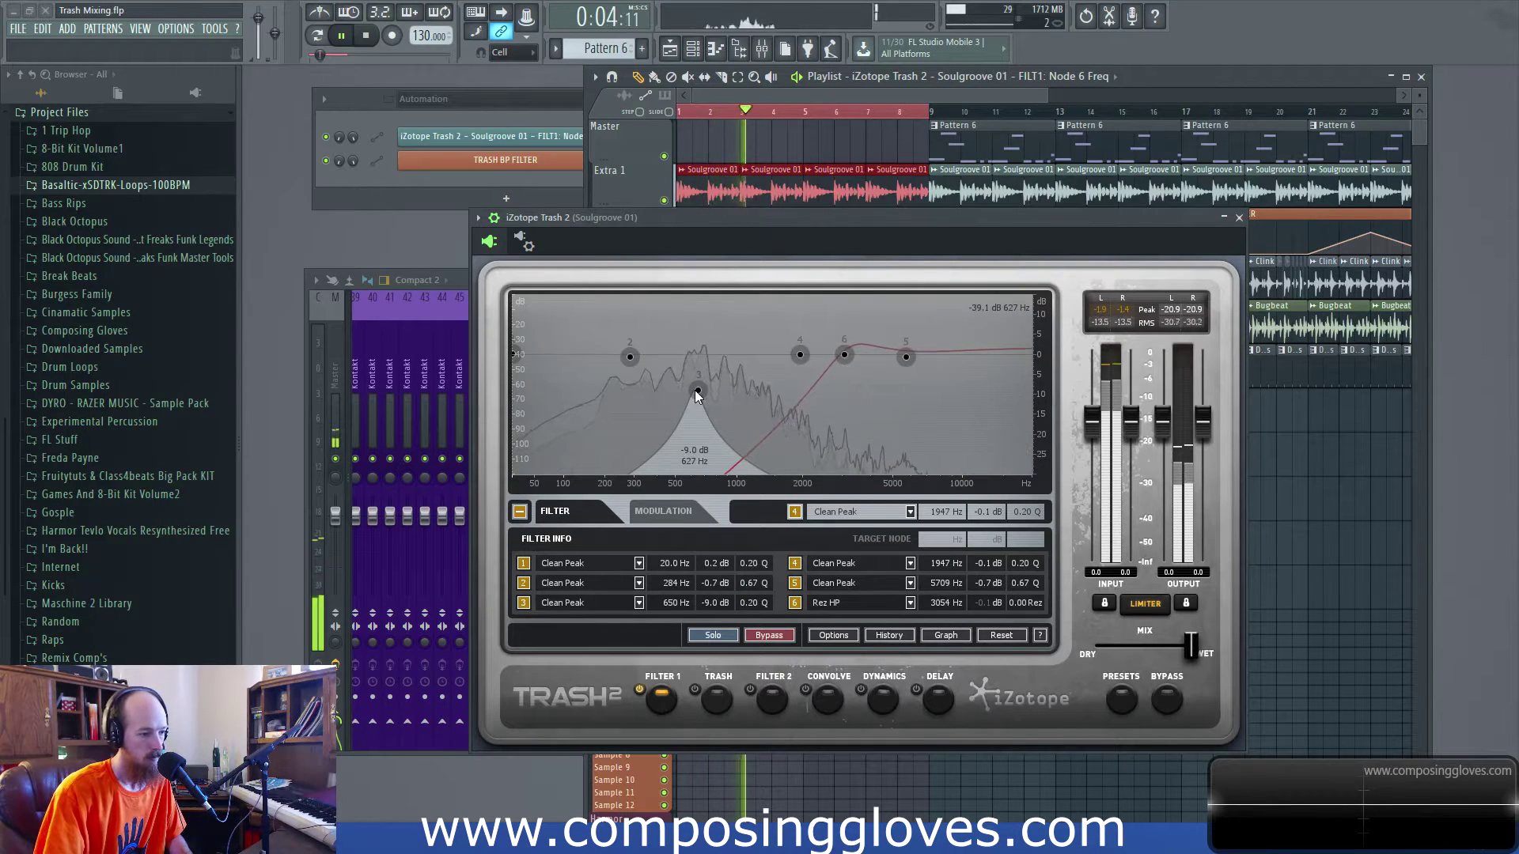
key("space")
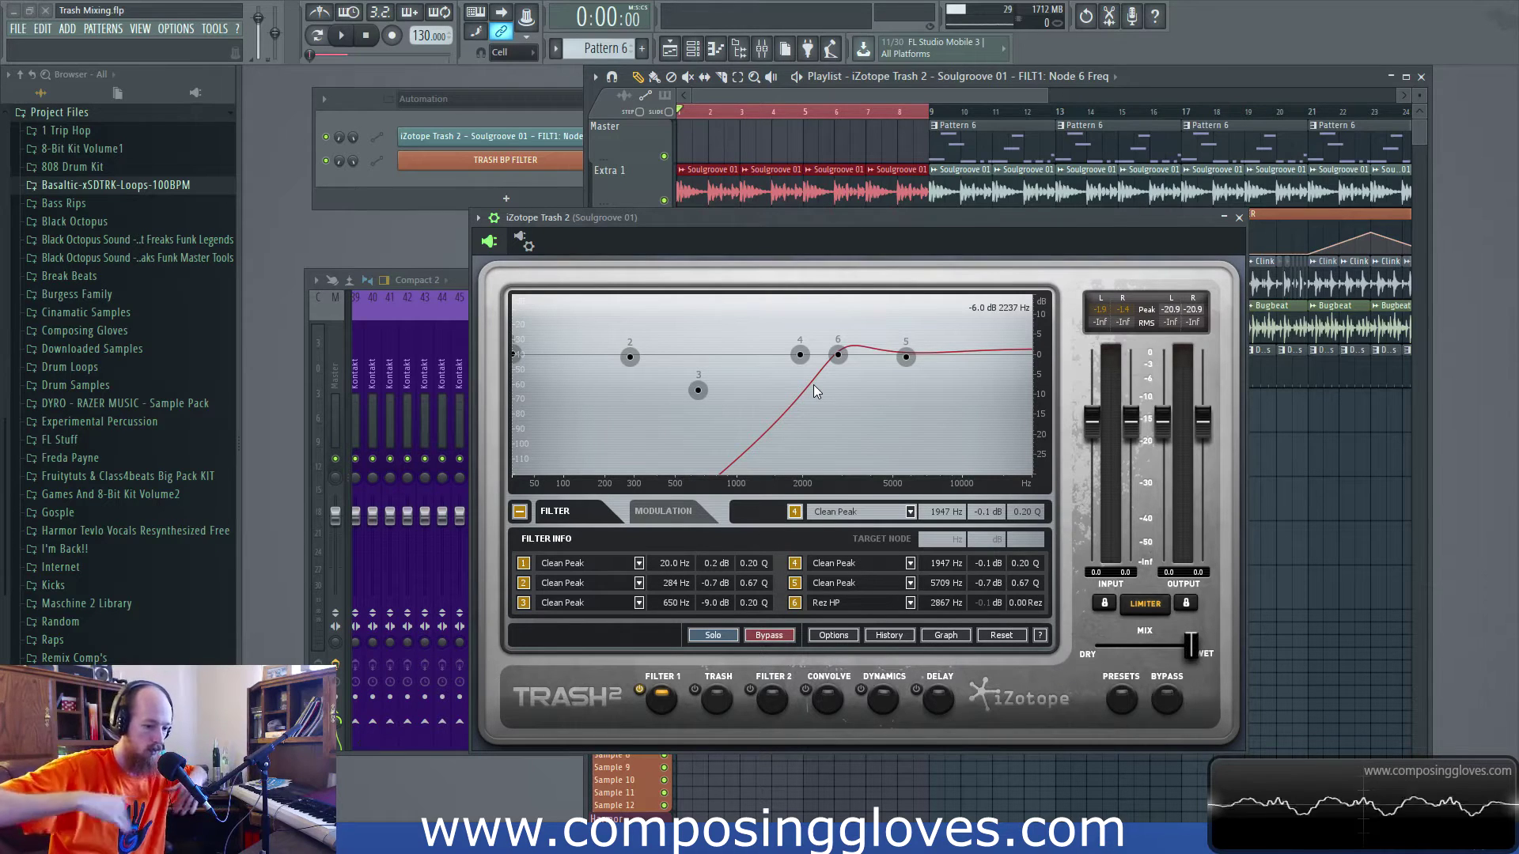
- Try narrower and wider Q values on Filter 1 node 3, leaving it at 0.67, and set node 6's frequency to 737 Hz
left_click(699, 391)
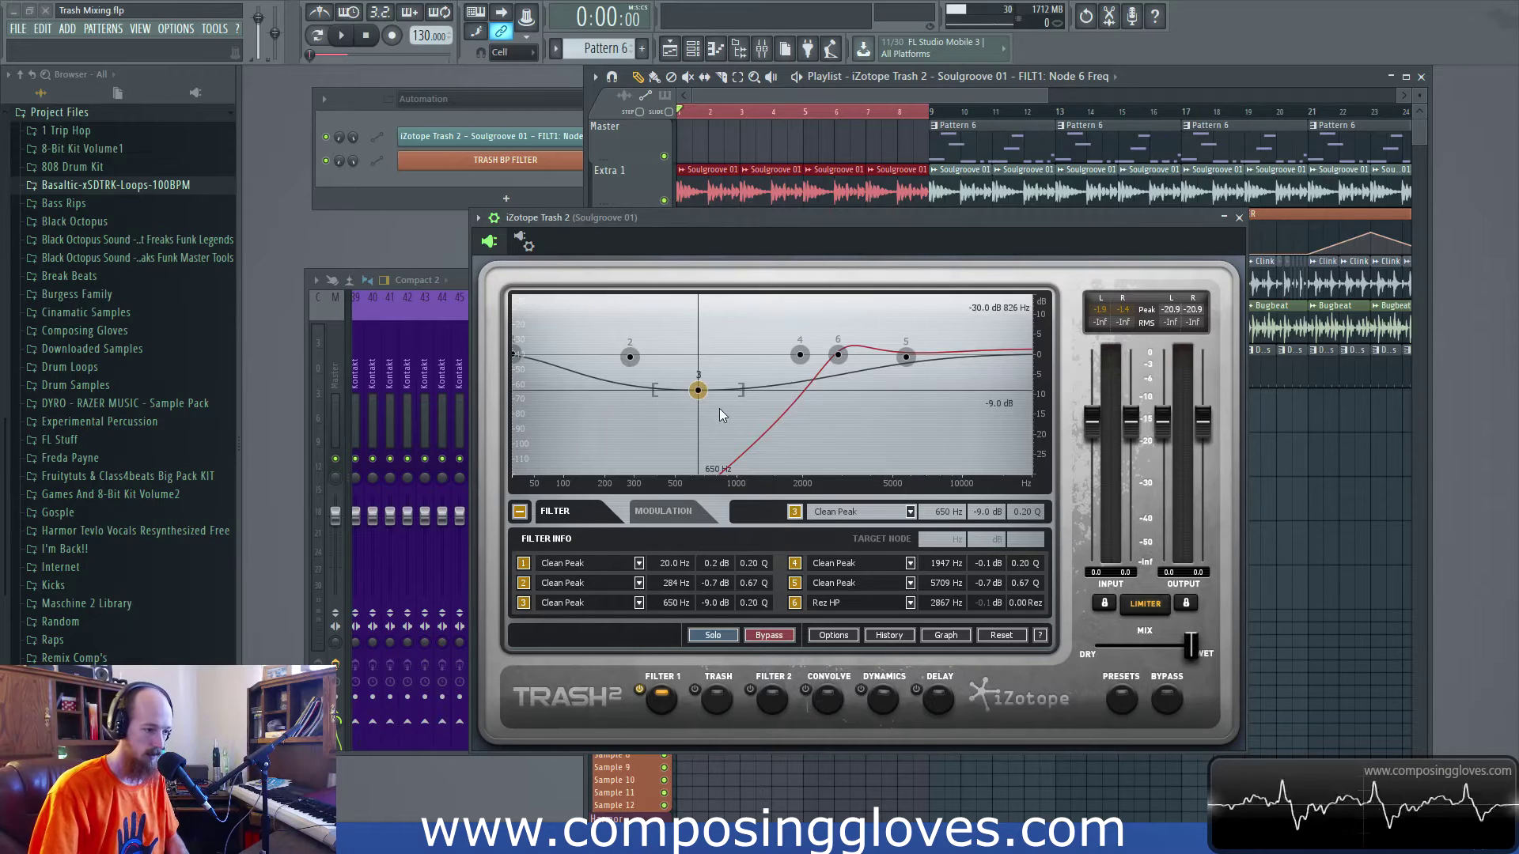
scroll(701, 393, "up", 5)
scroll(701, 393, "down", 5)
scroll(701, 391, "up", 1)
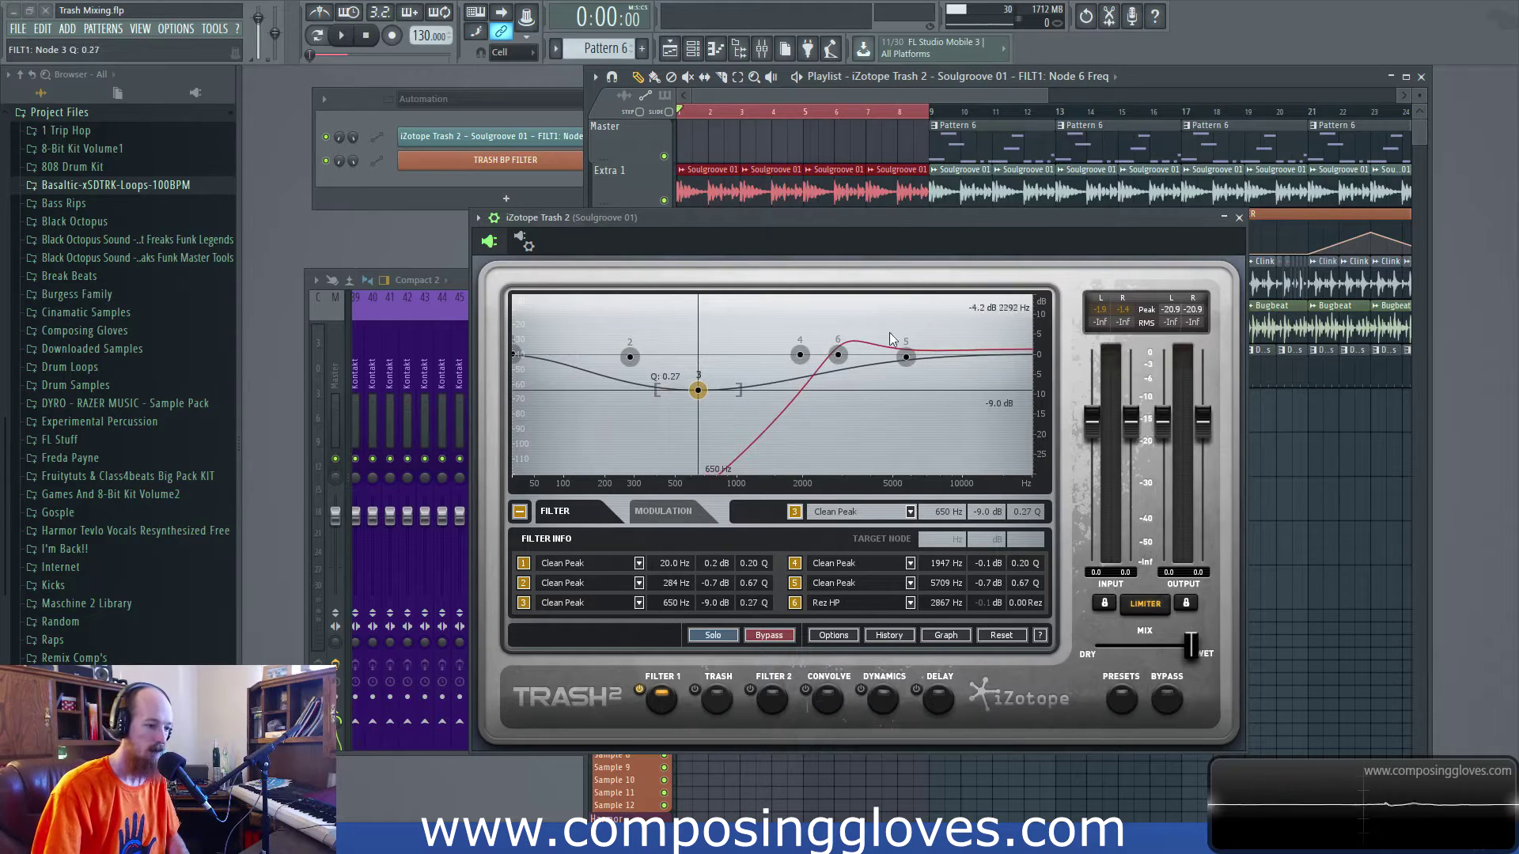
scroll(697, 393, "up", 6)
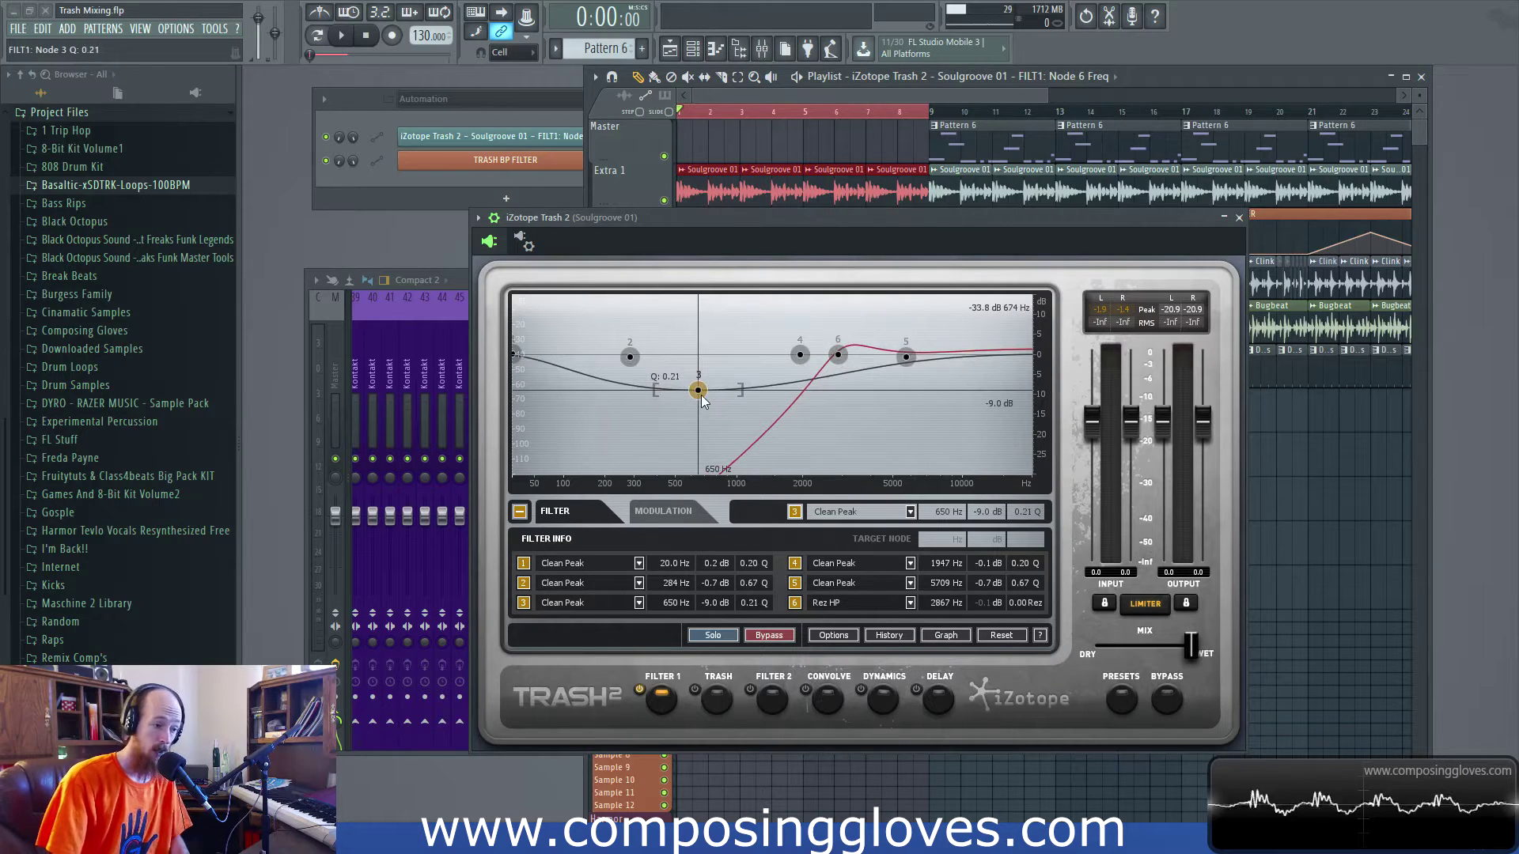
left_click_drag(843, 354, 712, 357)
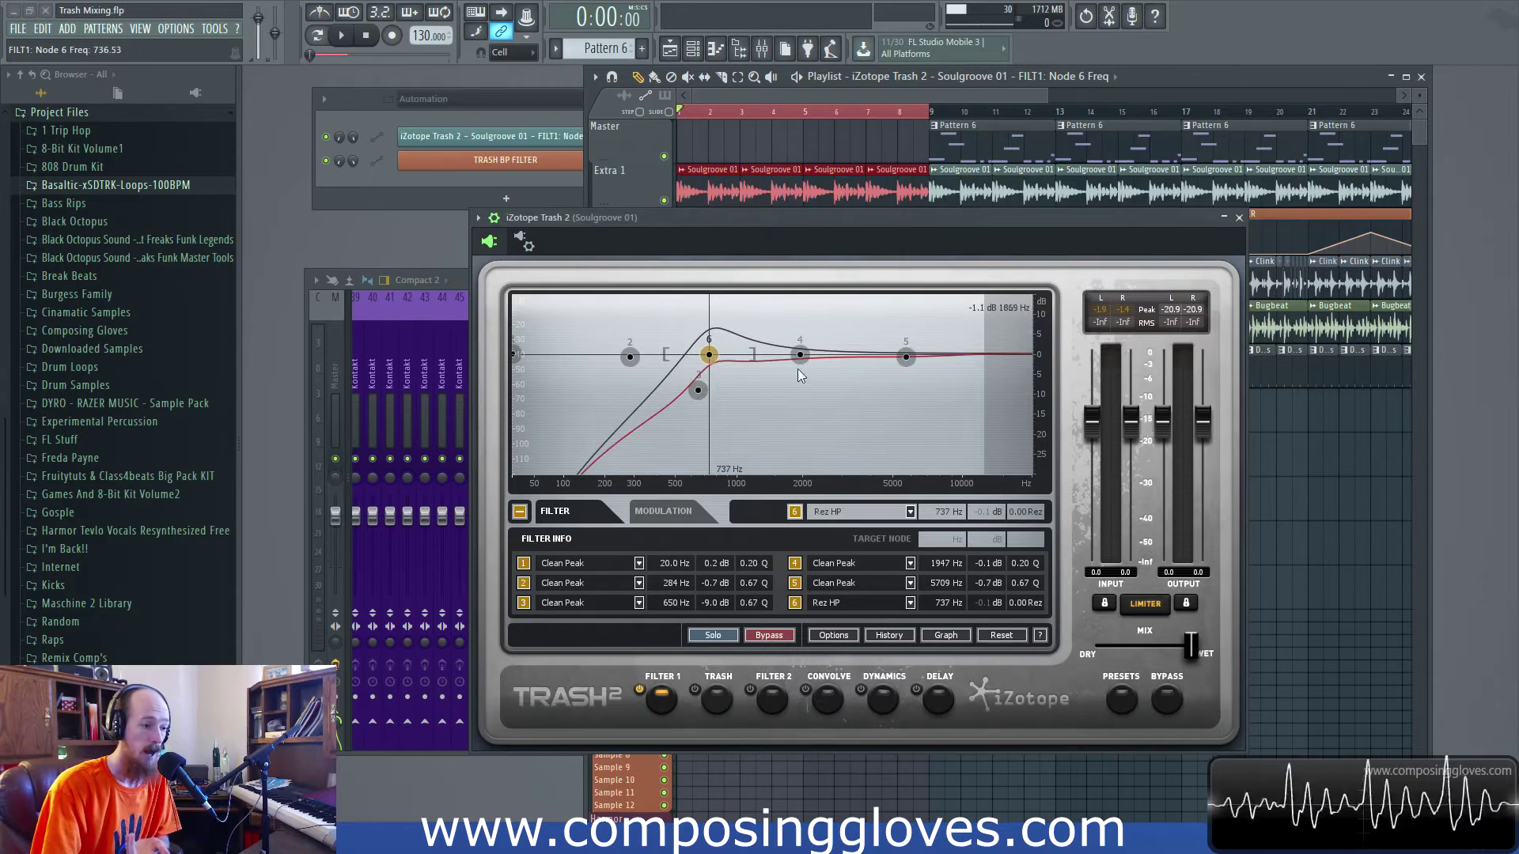
- Move Filter 1 node 6 up in frequency to 2945 Hz and widen node 3 to a Q of 0.38
left_click_drag(710, 356, 705, 357)
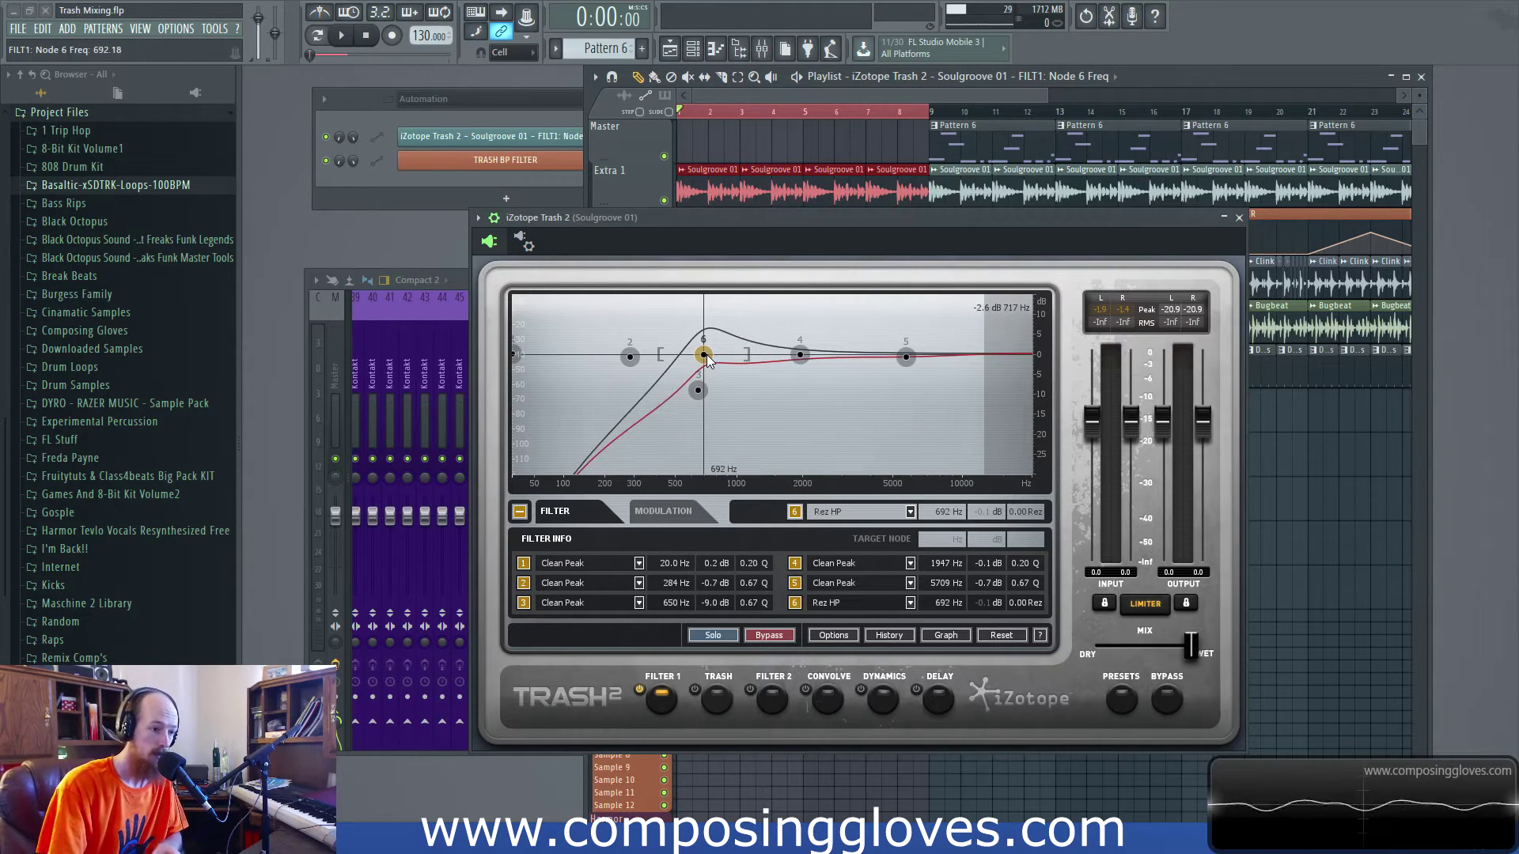
left_click_drag(706, 355, 829, 355)
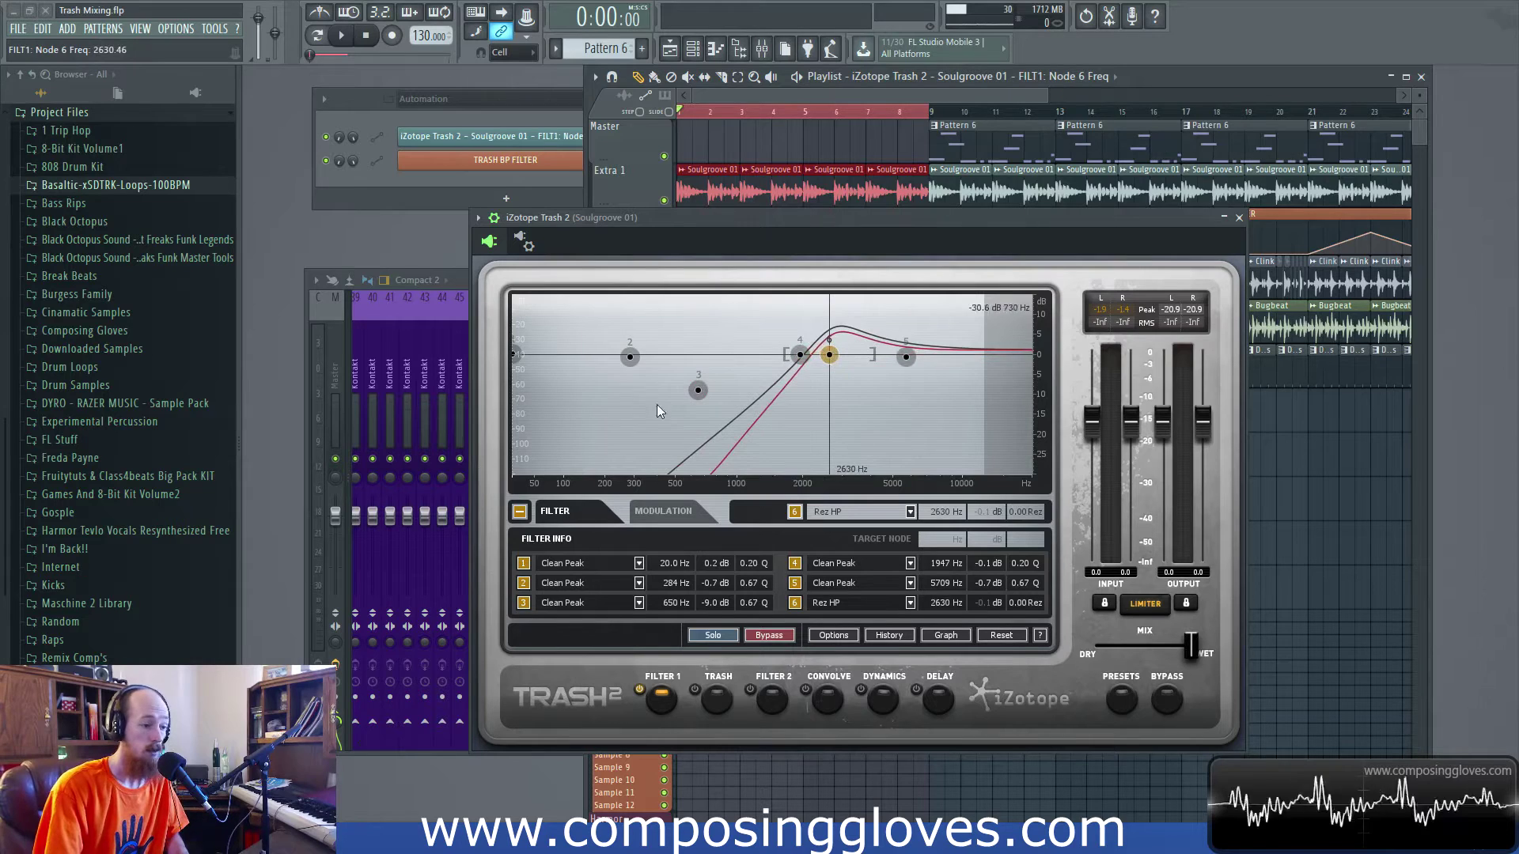
left_click(698, 390)
scroll(701, 392, "down", 5)
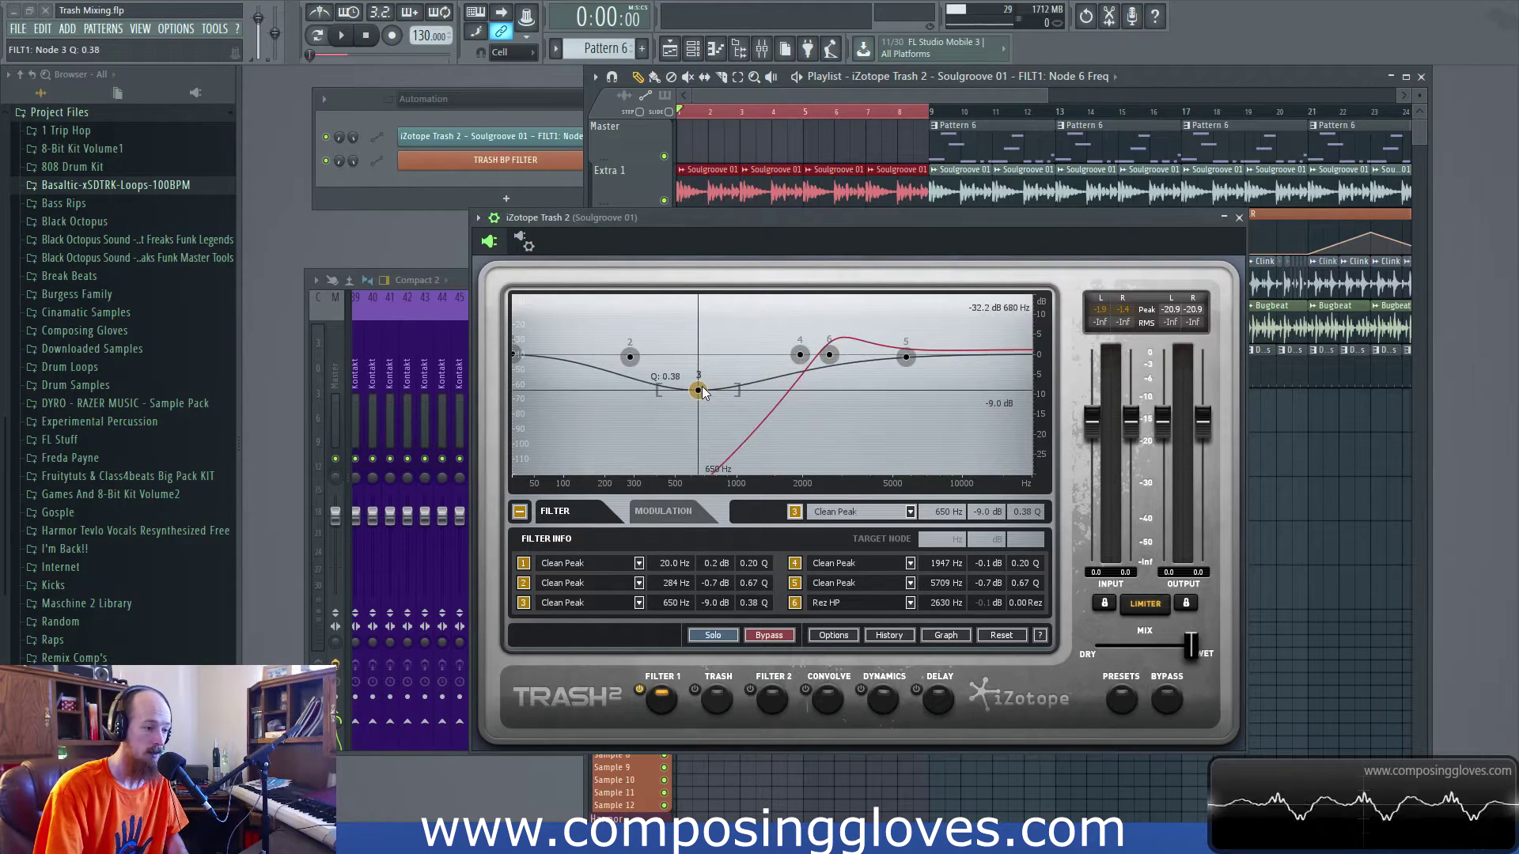
mouse_move(829, 354)
left_mouse_down()
mouse_move(809, 349)
mouse_move(839, 353)
left_mouse_up()
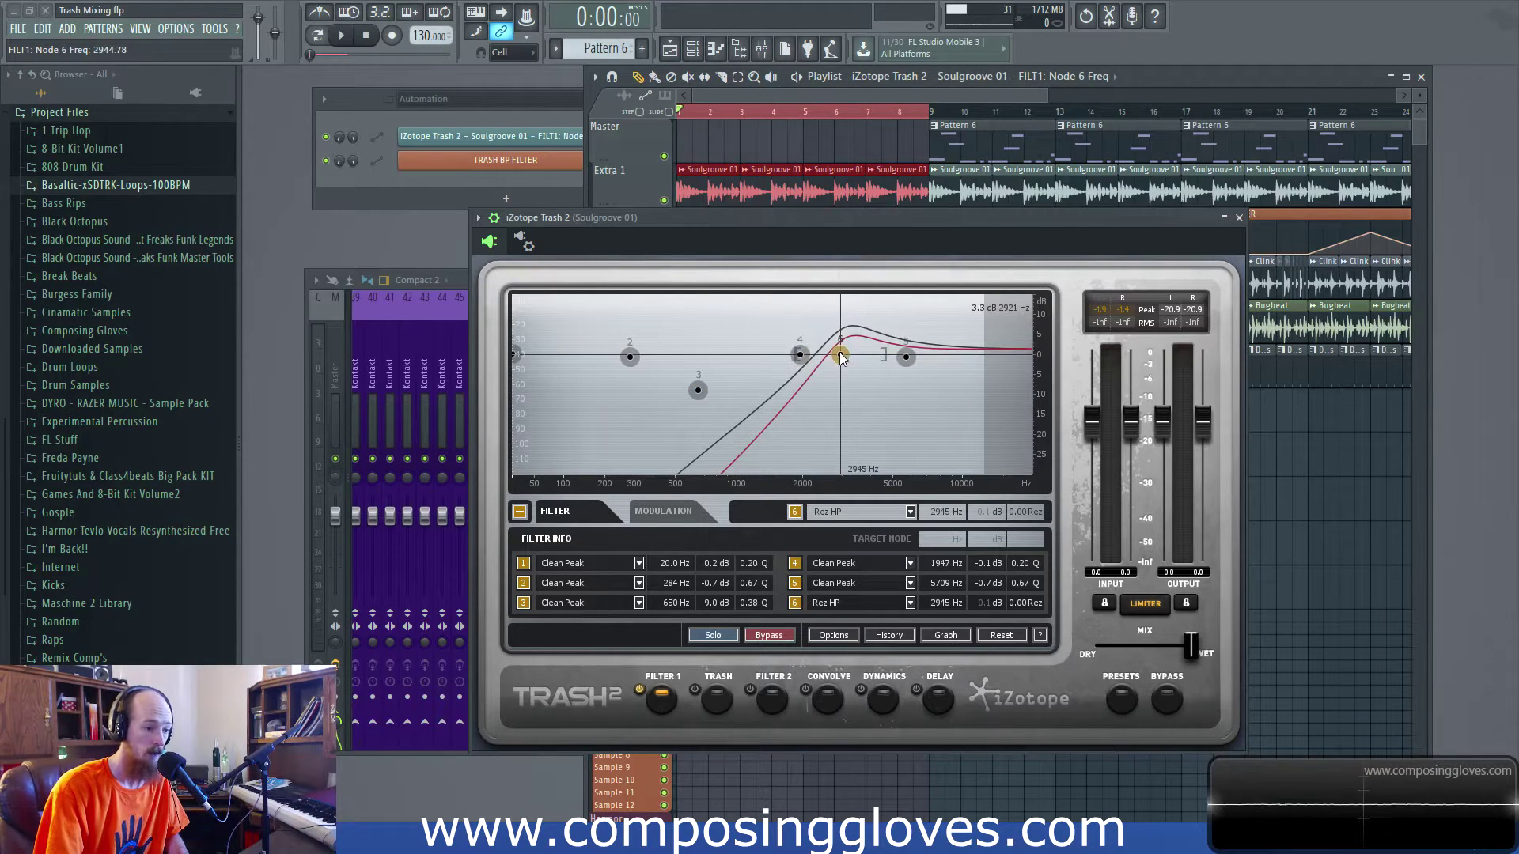
left_click(697, 389)
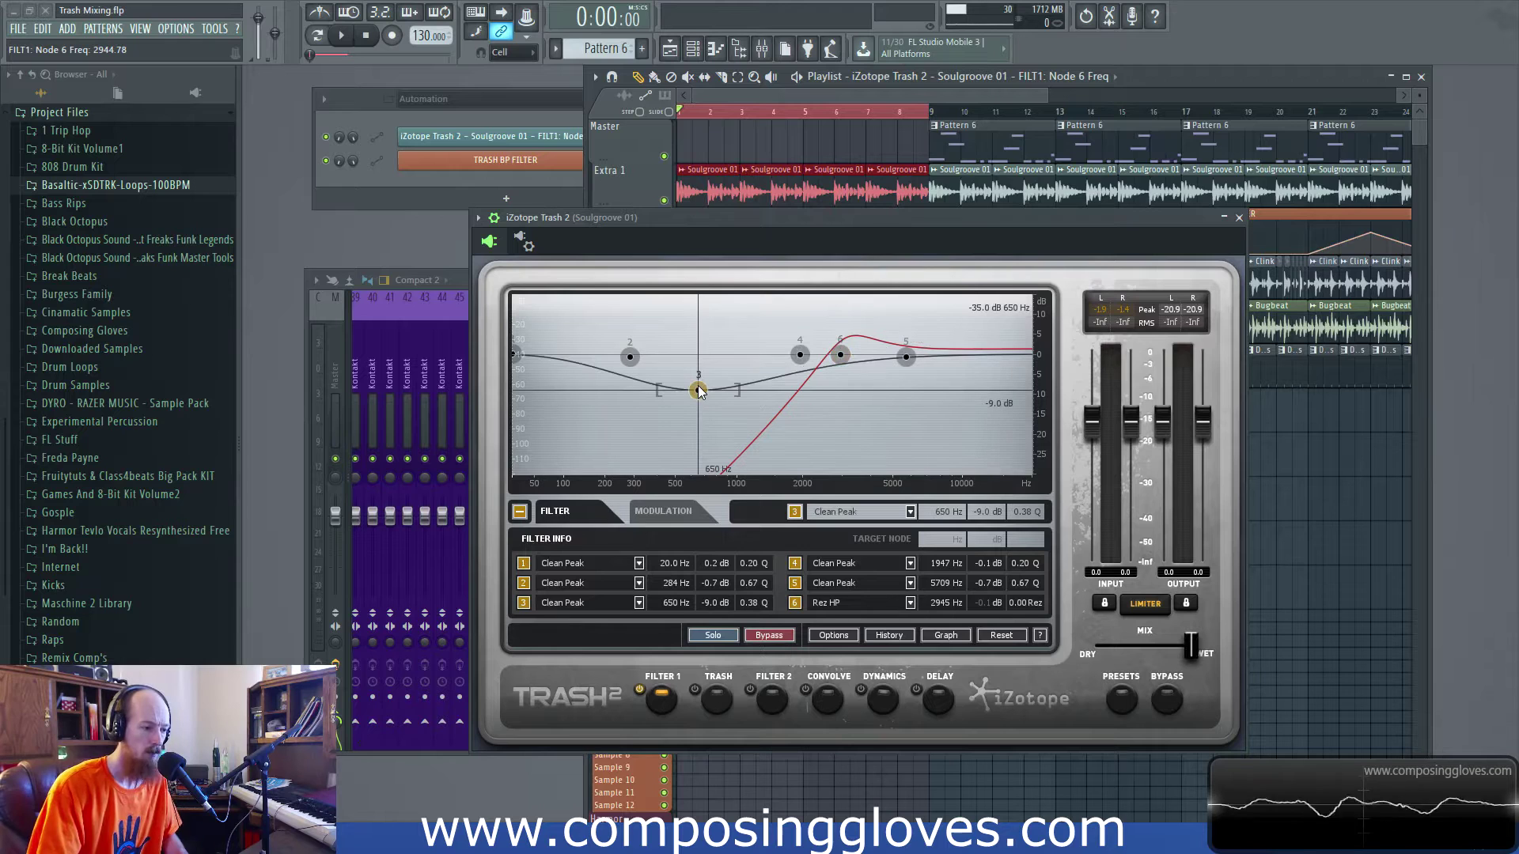
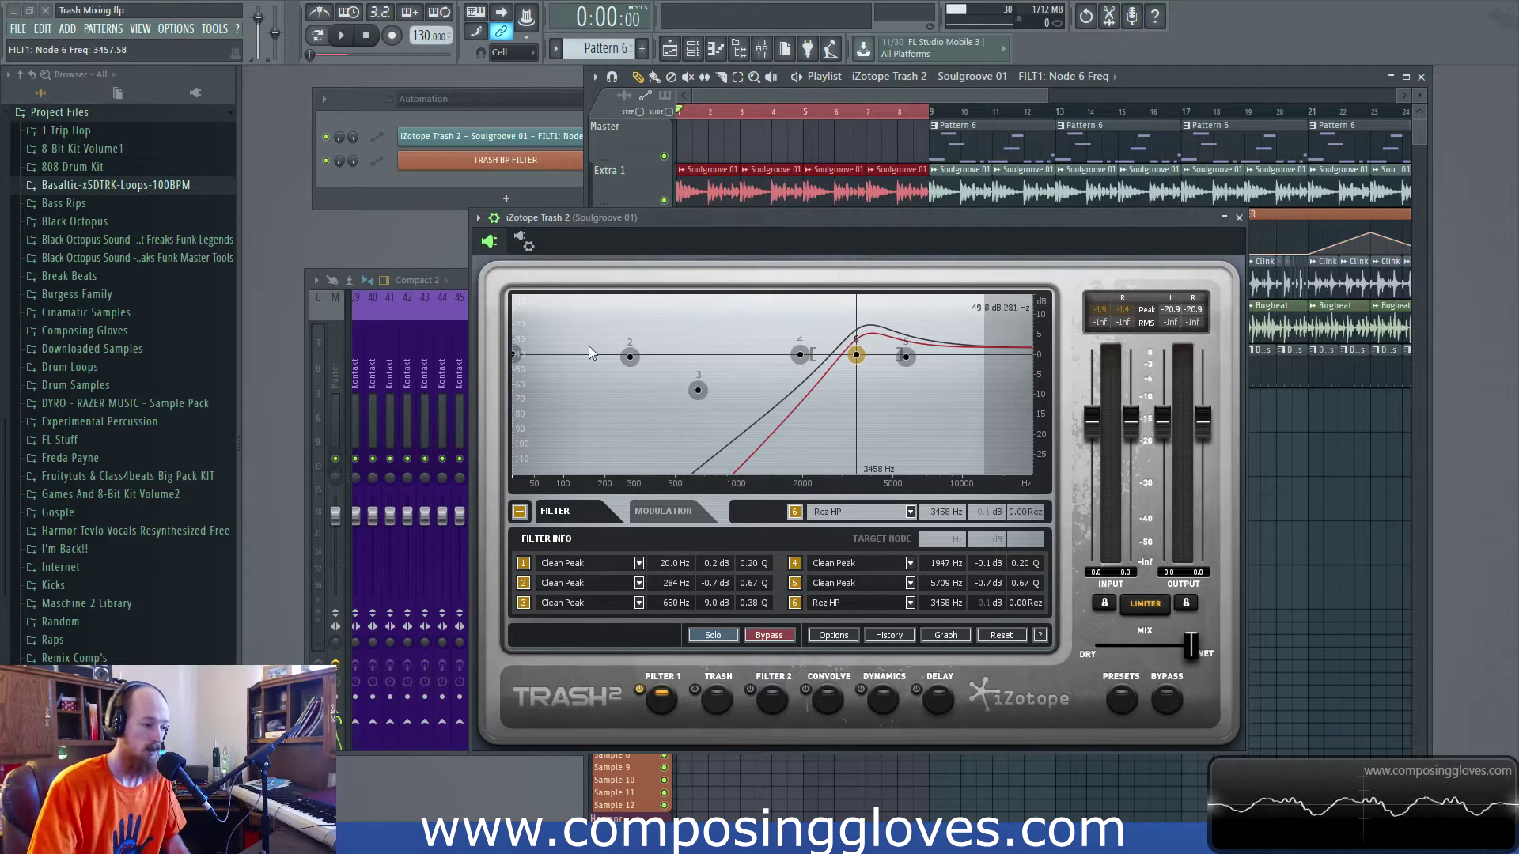
- Set Filter 1 node 2 to 335 Hz at -7.2 dB, and try node 1 at -30 dB before returning it to 0.1 dB
mouse_move(629, 357)
left_mouse_down()
mouse_move(701, 415)
mouse_move(687, 448)
mouse_move(601, 329)
mouse_move(620, 363)
left_mouse_up()
left_click_drag(518, 358, 510, 358)
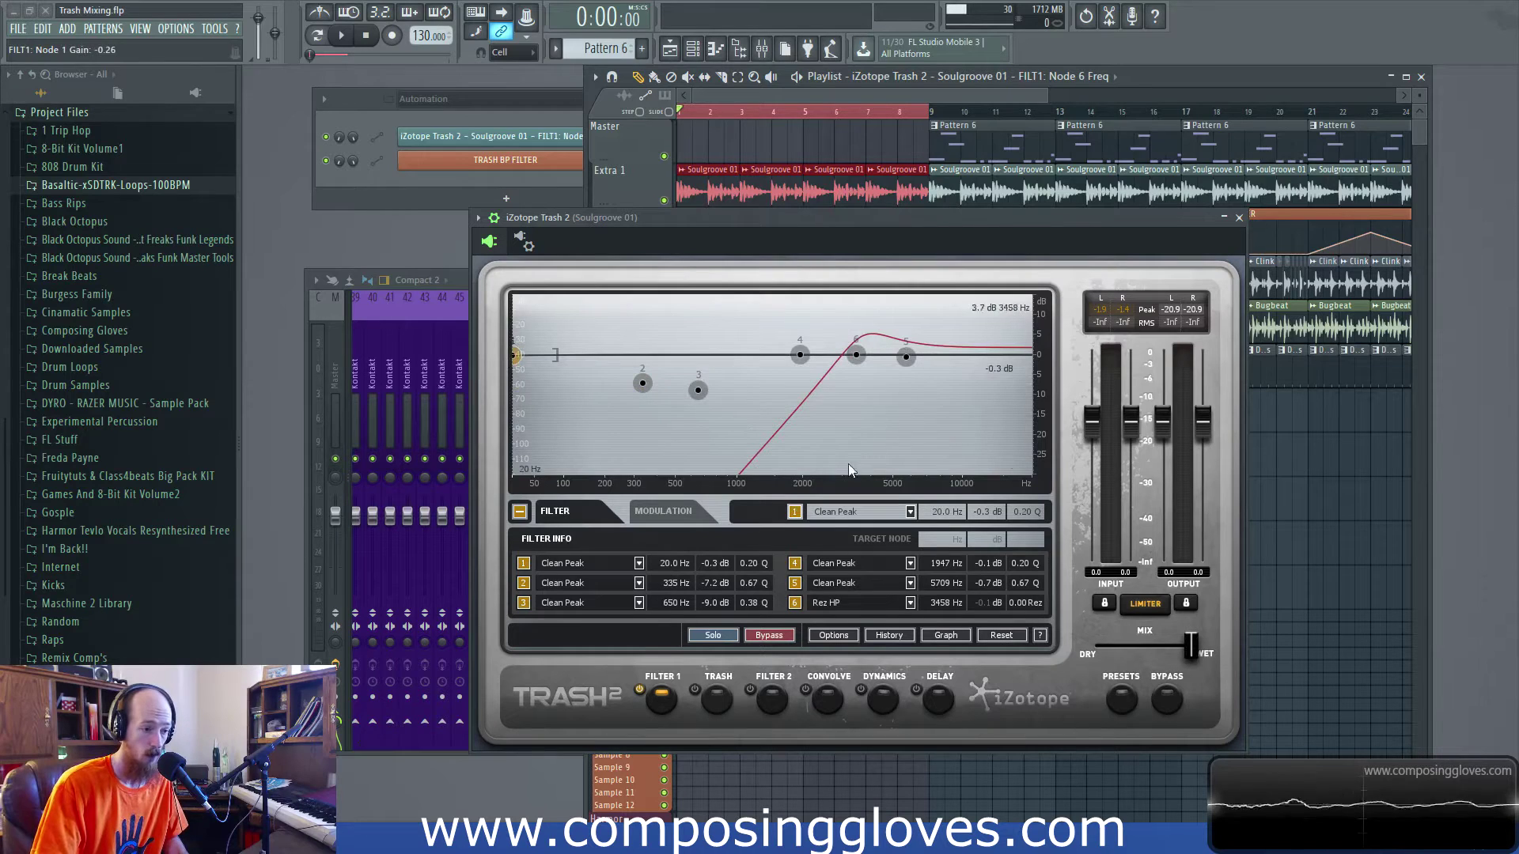
left_click_drag(515, 355, 512, 472)
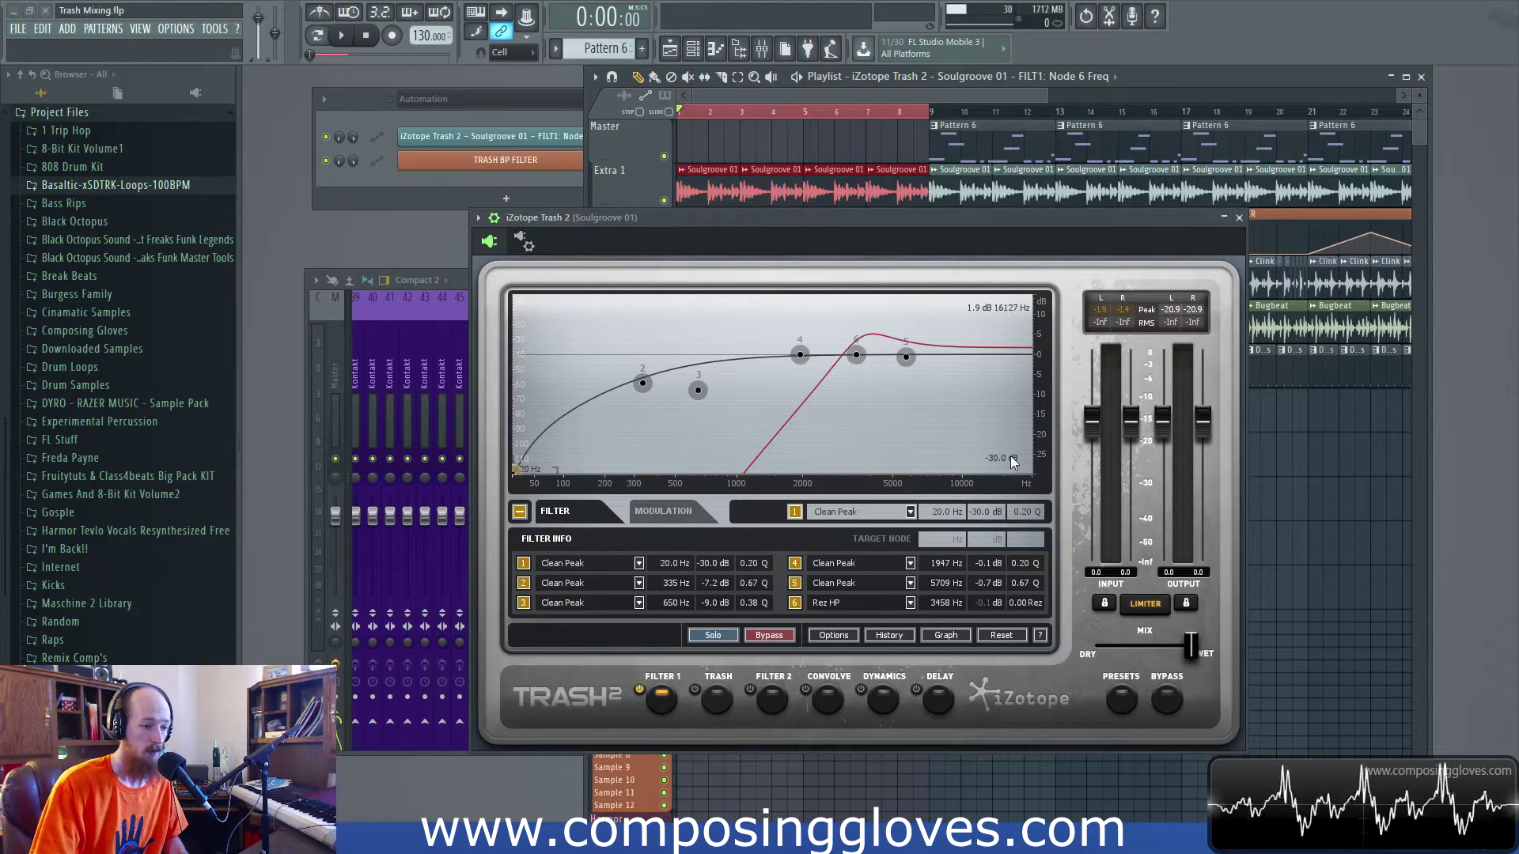
left_click_drag(515, 471, 476, 350)
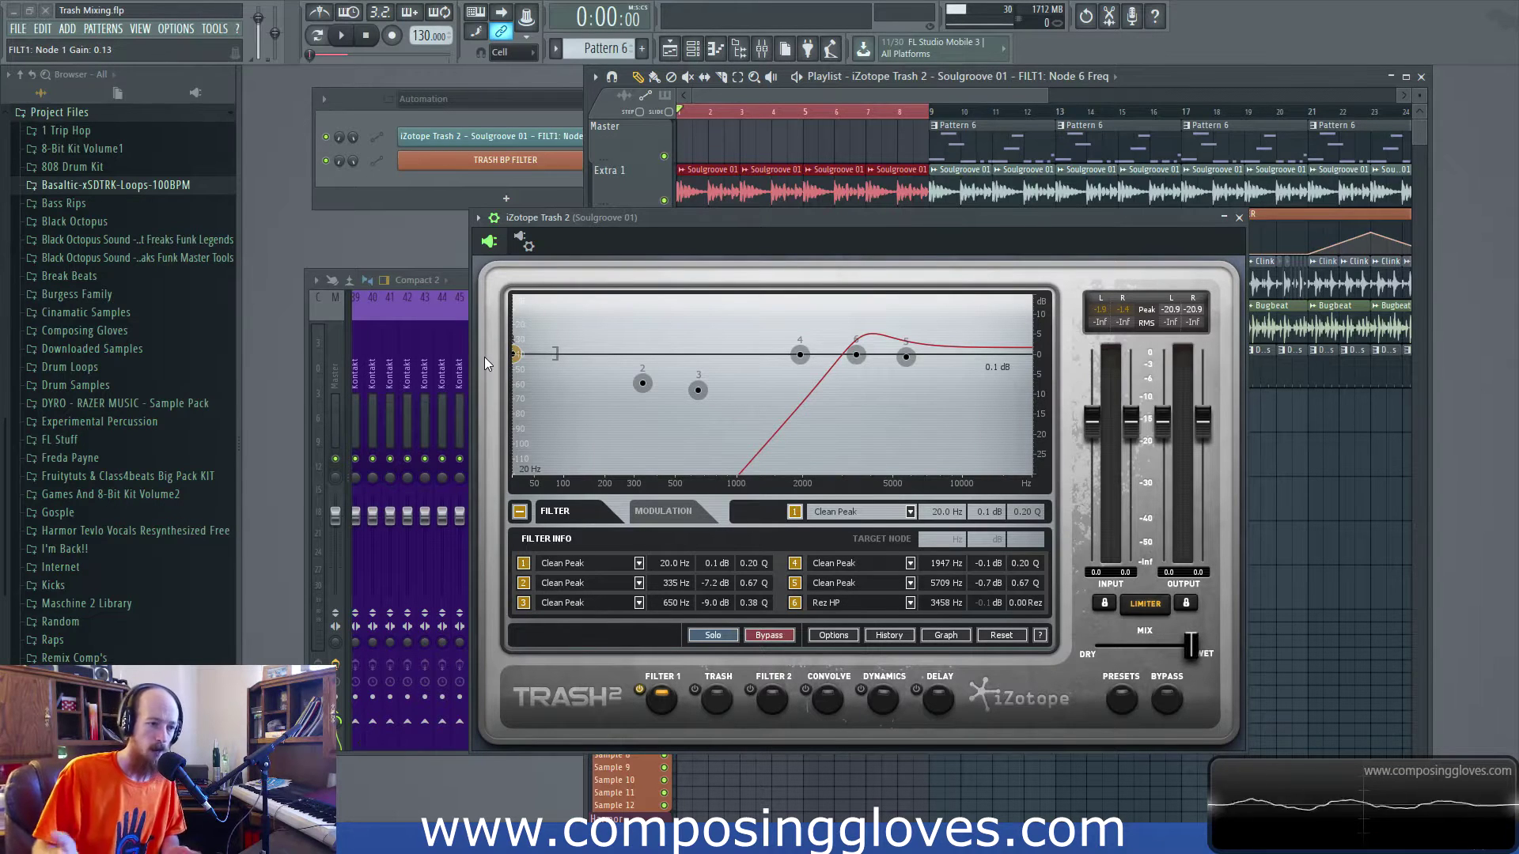
- Try Filter 1 node 6's high-pass cutoff at 3961 Hz and 17170 Hz, and bring it back down to 2506 Hz
mouse_move(852, 356)
left_mouse_down()
mouse_move(938, 372)
mouse_move(866, 378)
left_mouse_up()
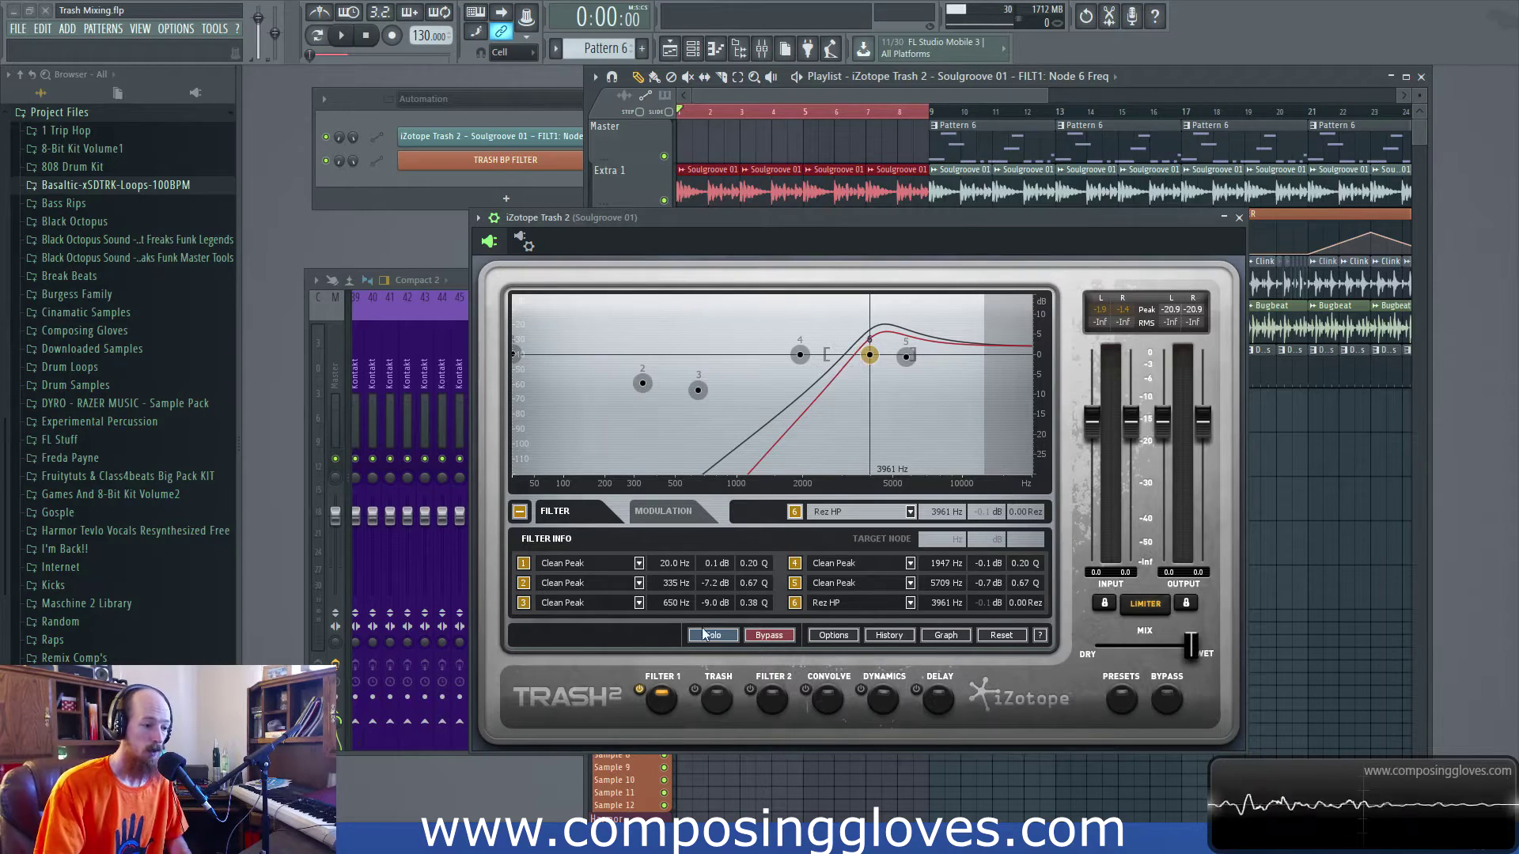
left_click_drag(868, 355, 1016, 356)
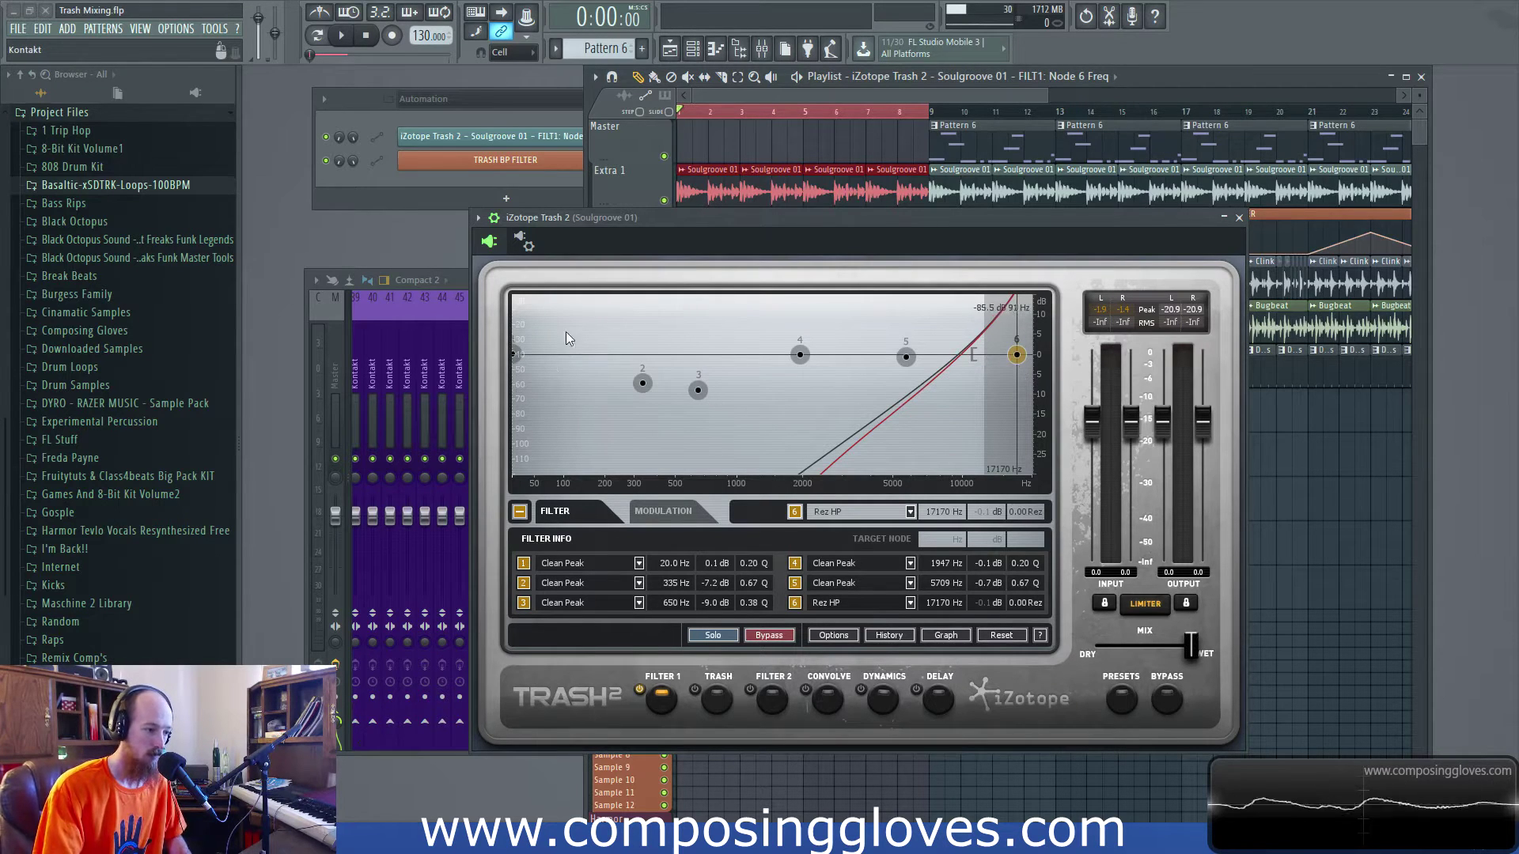
left_click_drag(1022, 360, 829, 385)
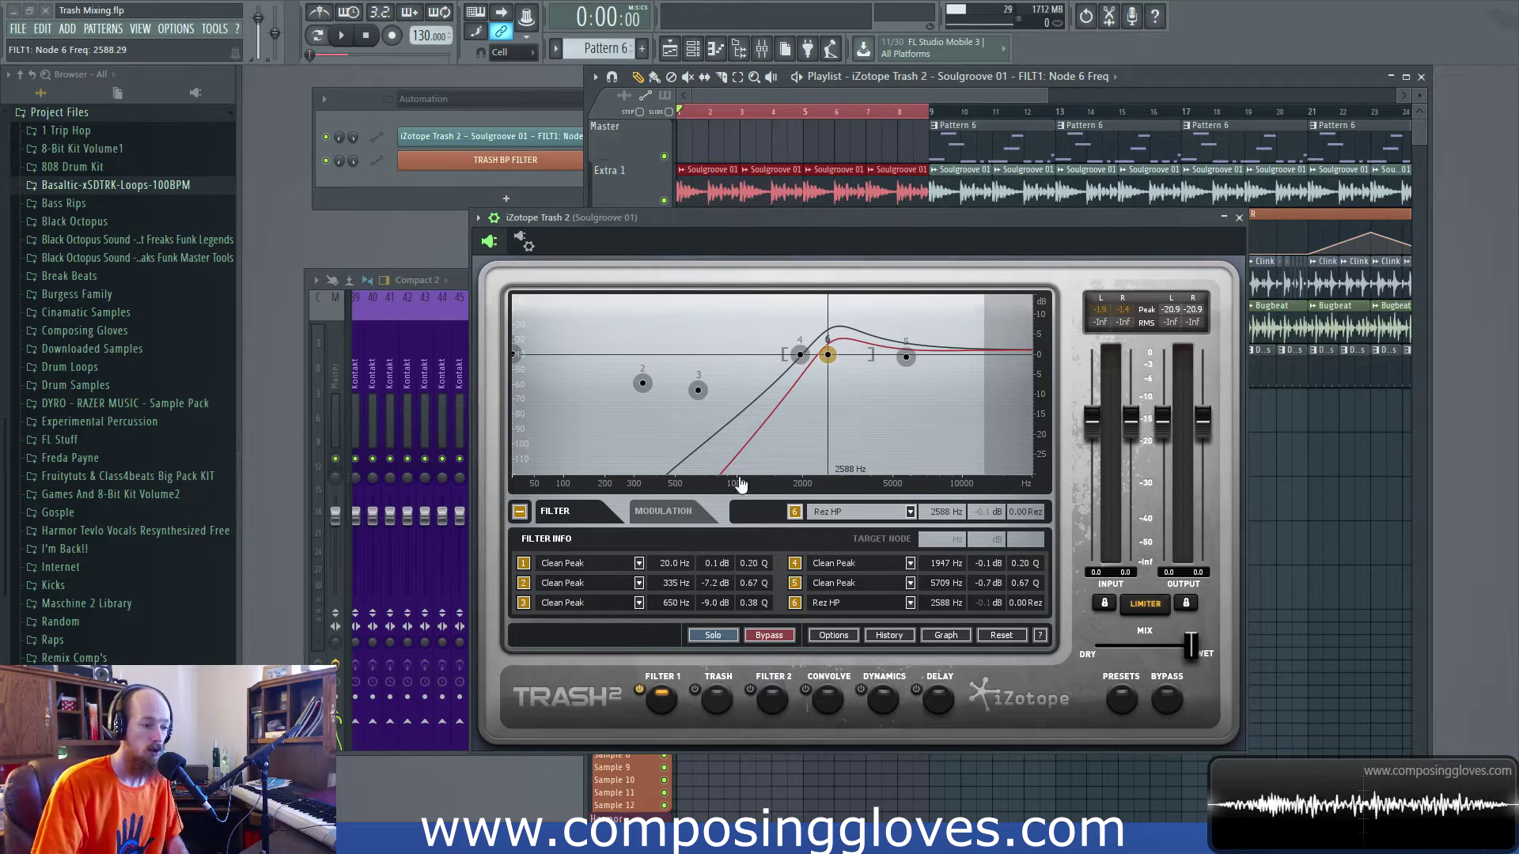
mouse_move(827, 354)
left_mouse_down()
mouse_move(937, 371)
mouse_move(771, 364)
mouse_move(824, 368)
left_mouse_up()
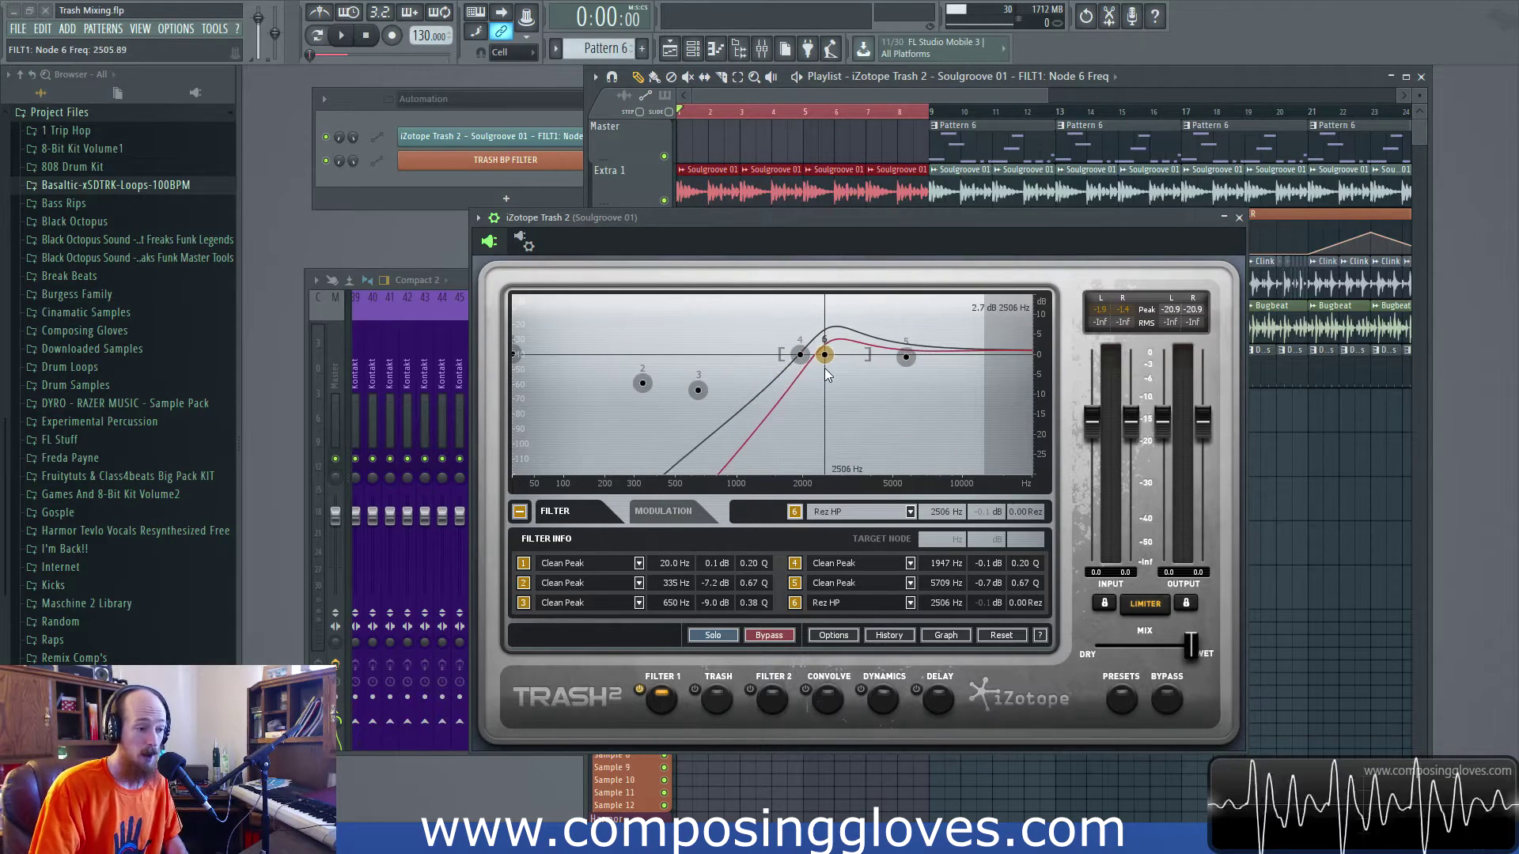
- Look through the filter types offered for Filter 1 node 1 and close the list without choosing one
left_click(610, 563)
left_click(582, 657)
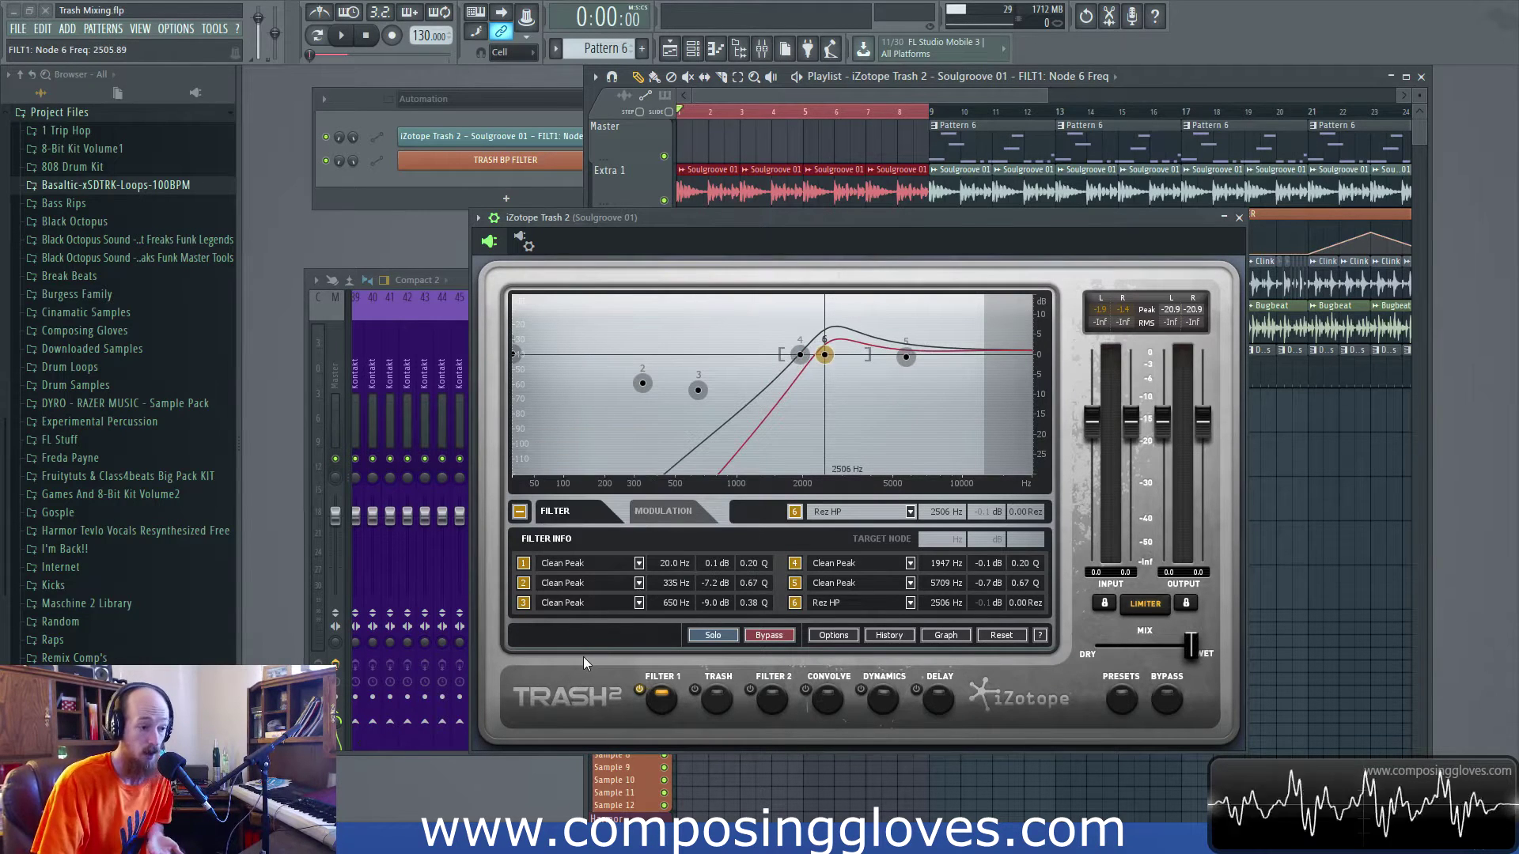
left_click(596, 563)
mouse_move(611, 495)
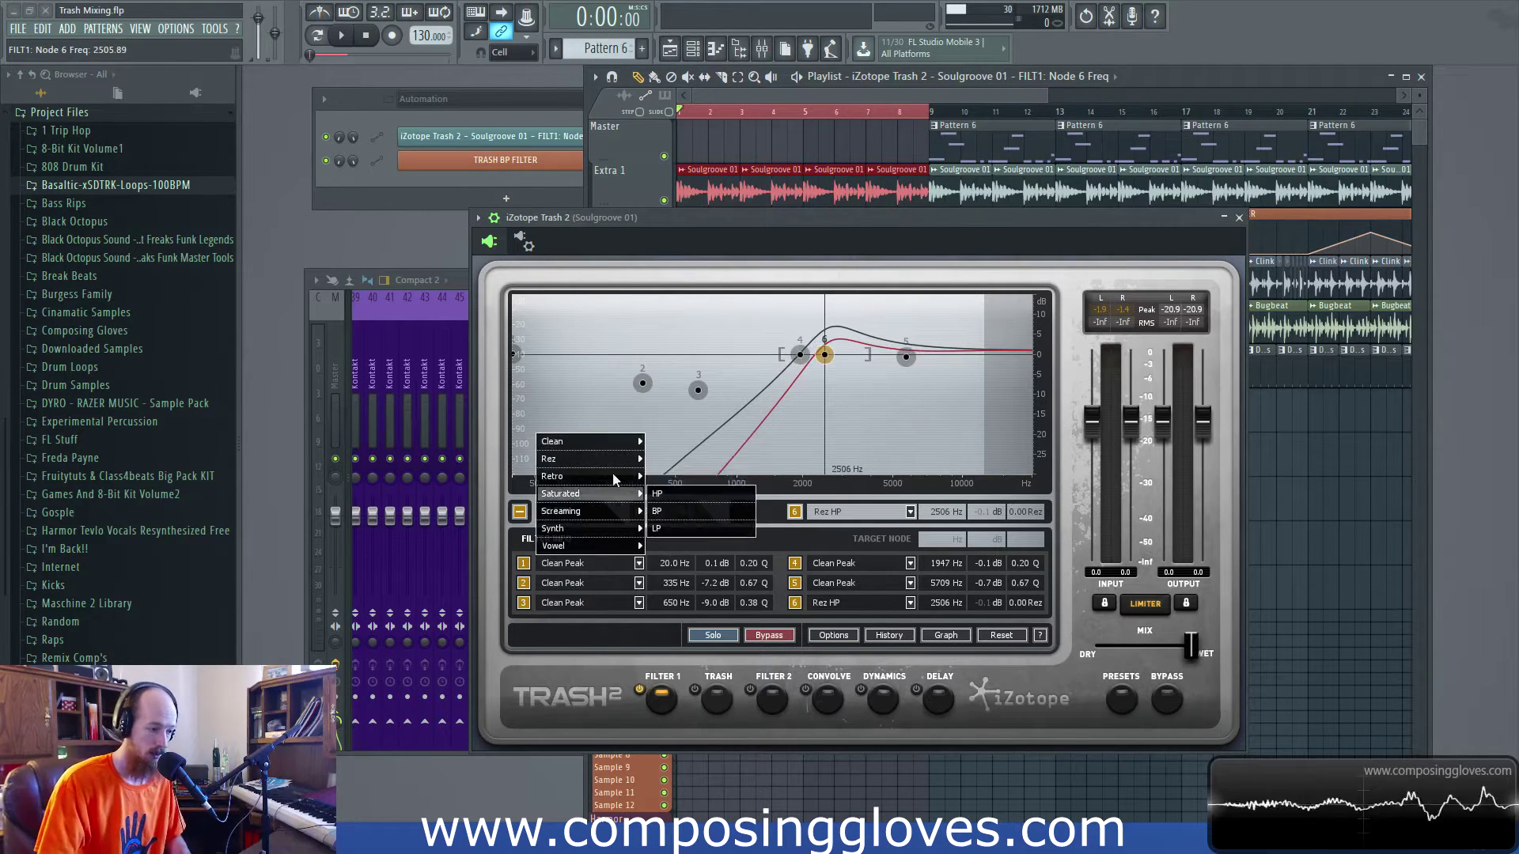
left_click(606, 629)
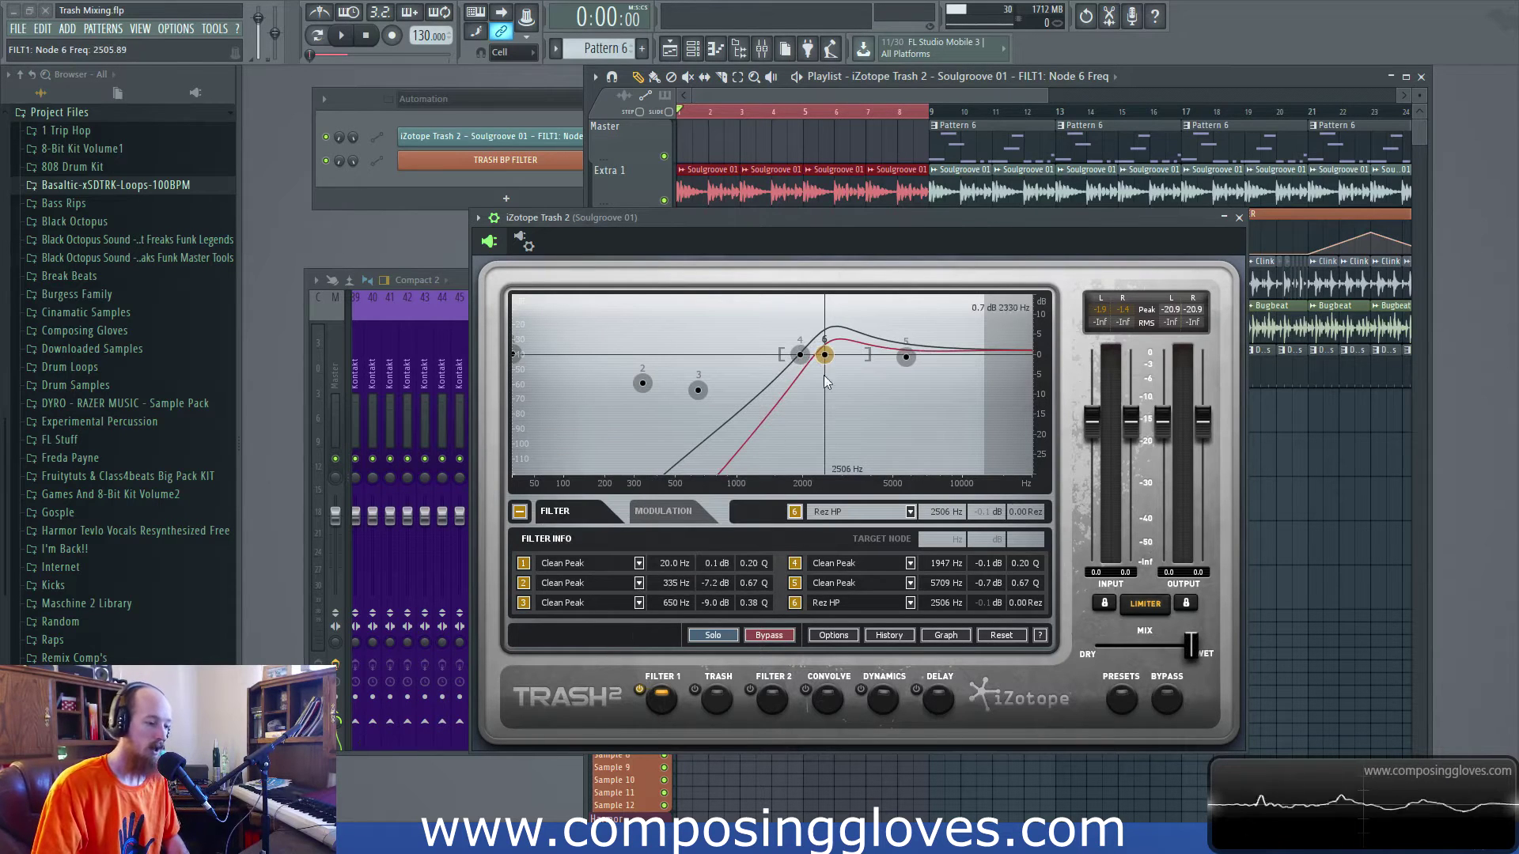
- Try Filter 1 node 6's cutoff at 3686 Hz, 20000 Hz, 2851 Hz and 3243 Hz, leaving it at 3066 Hz
left_click_drag(824, 355, 863, 368)
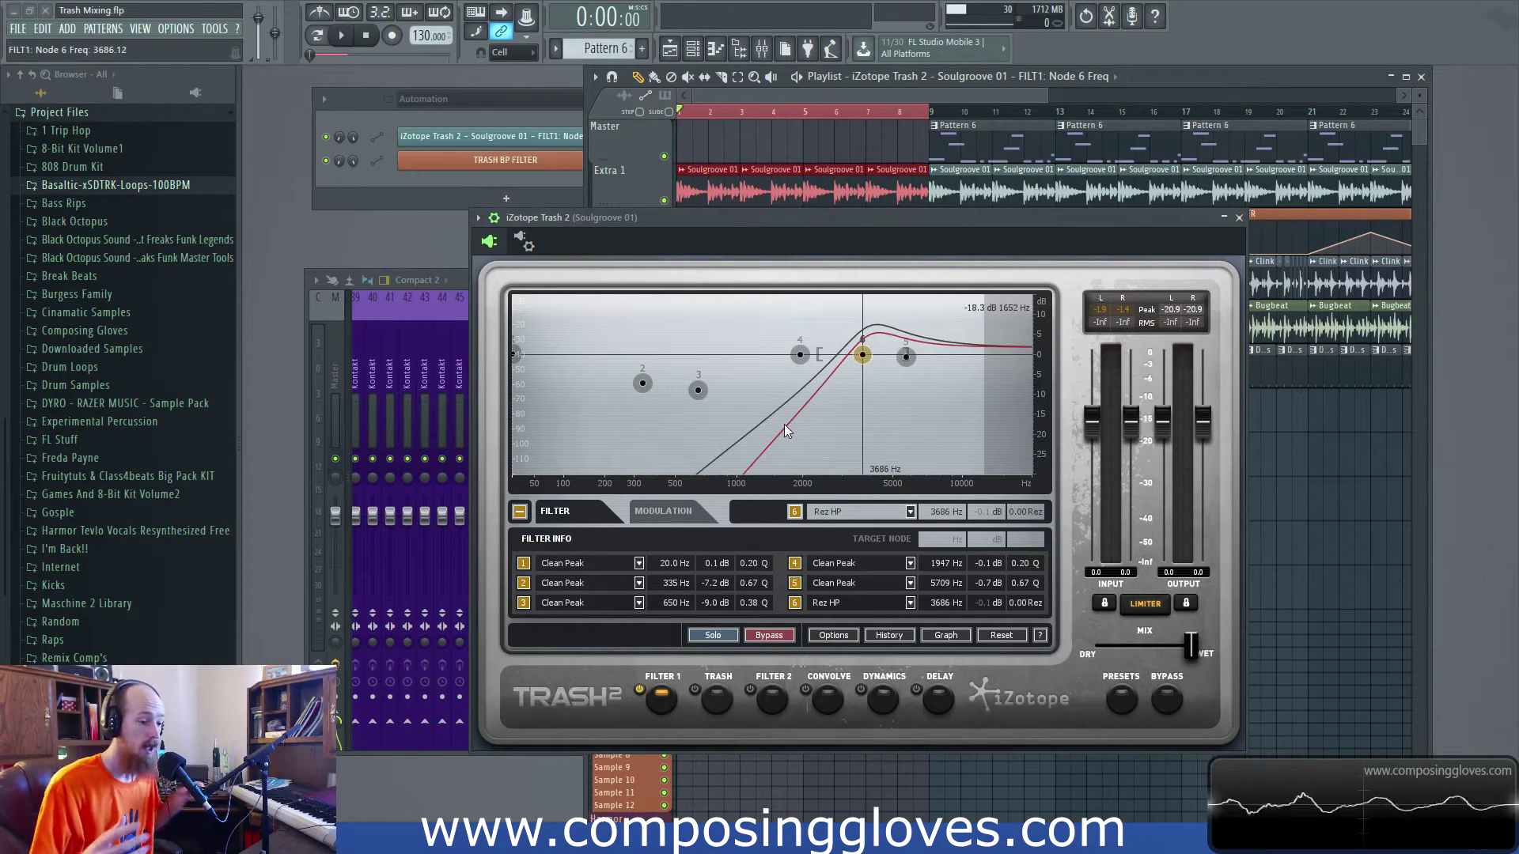
left_click_drag(861, 359, 1032, 376)
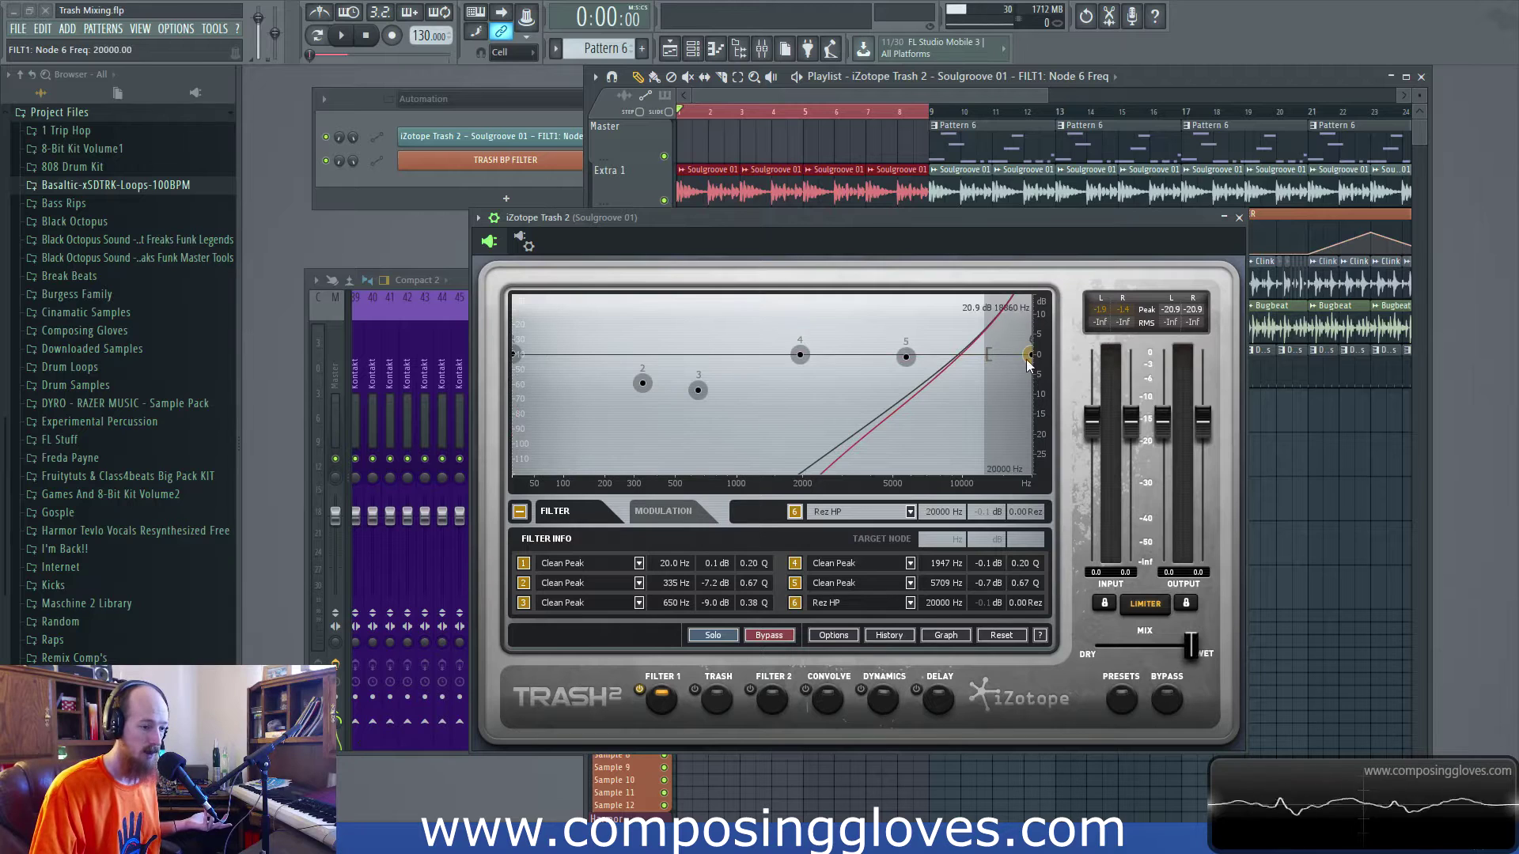
left_click_drag(1025, 359, 838, 357)
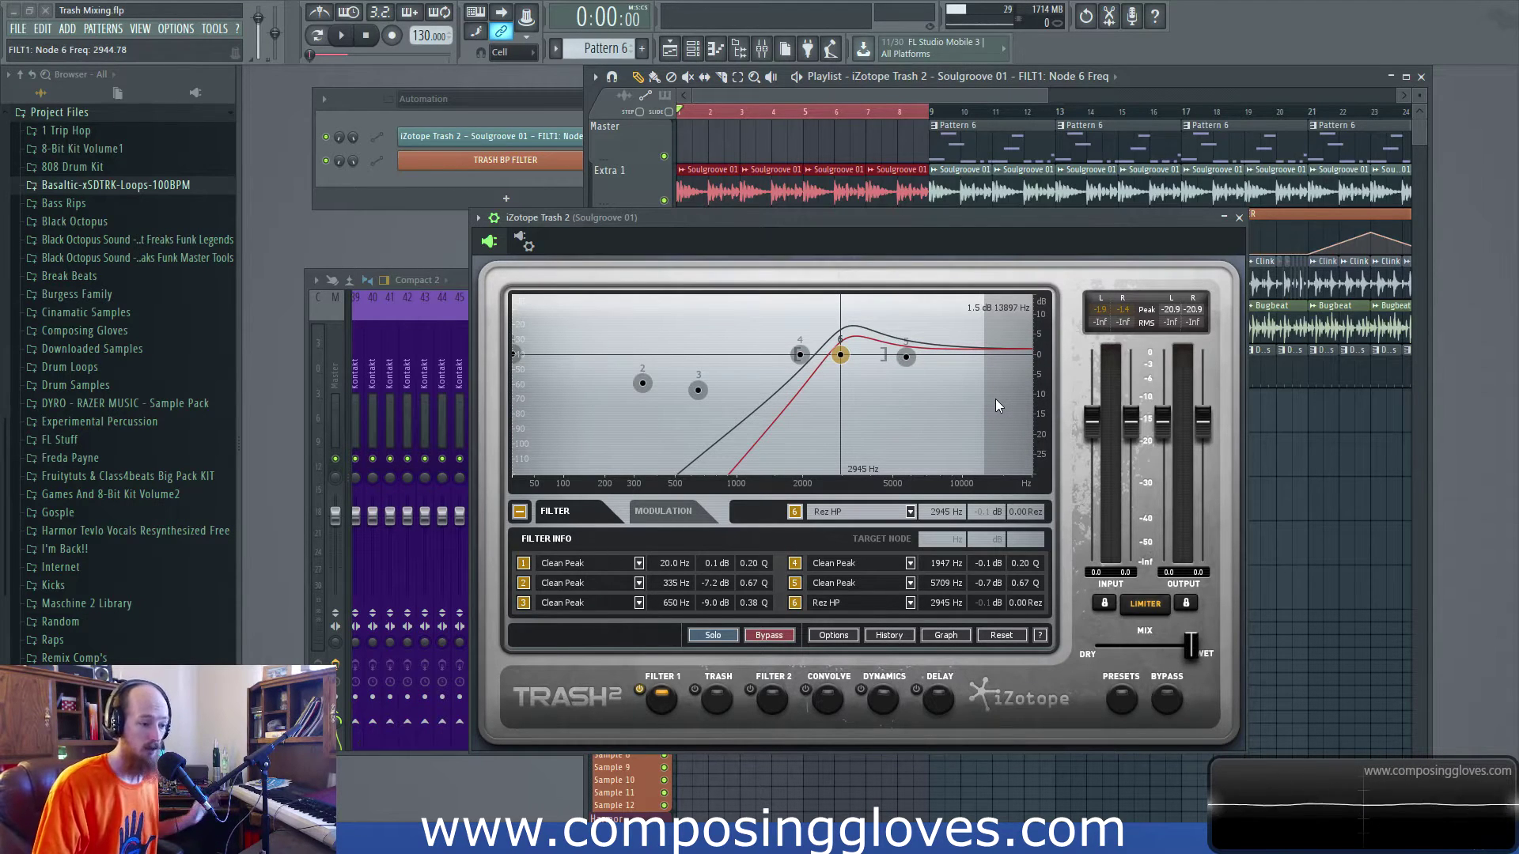
left_click_drag(842, 358, 839, 364)
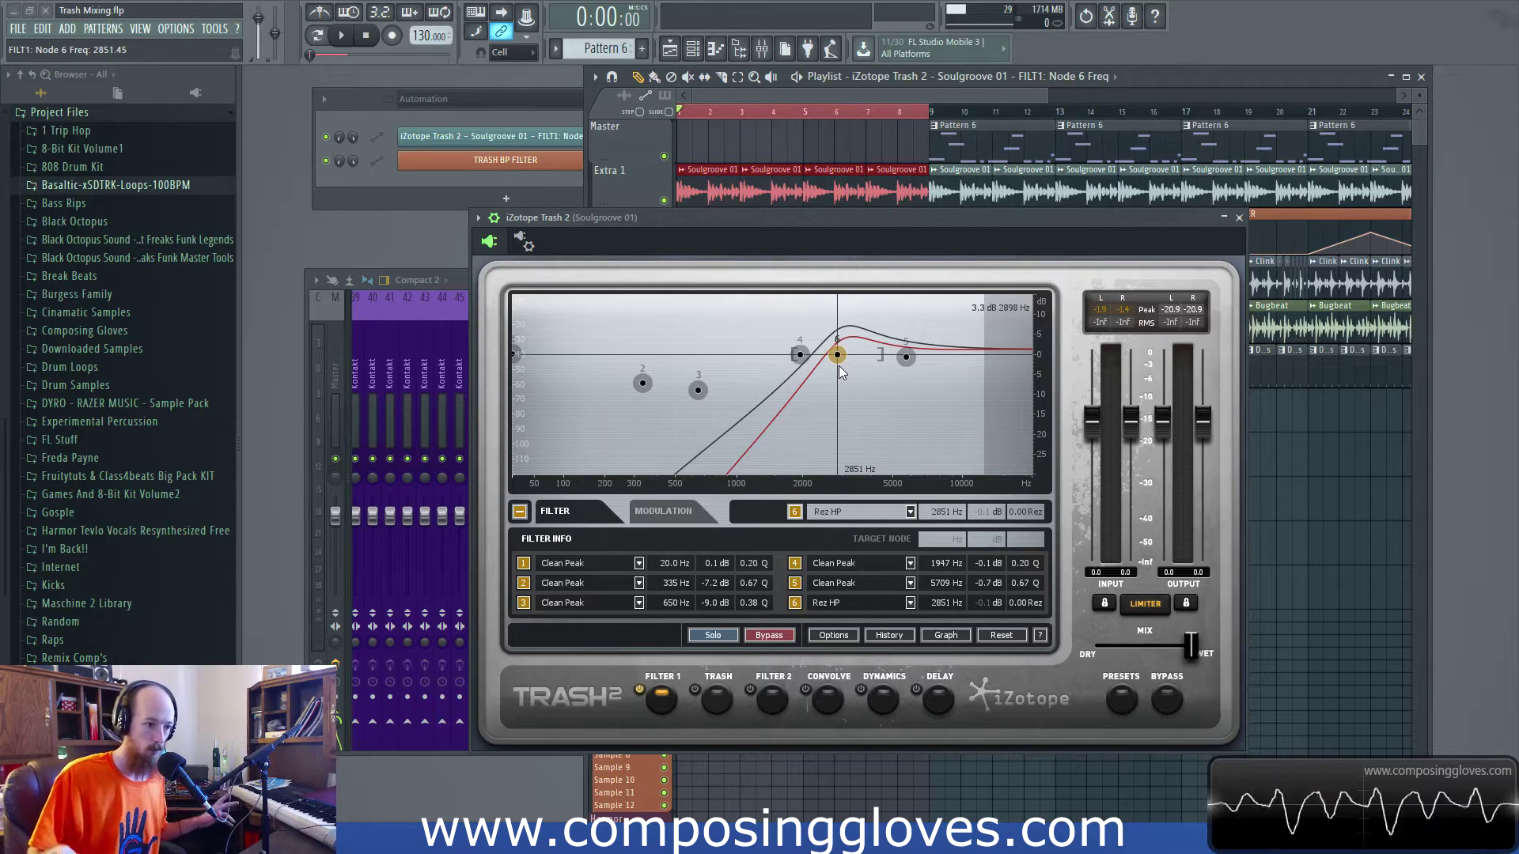
left_click_drag(837, 363, 845, 394)
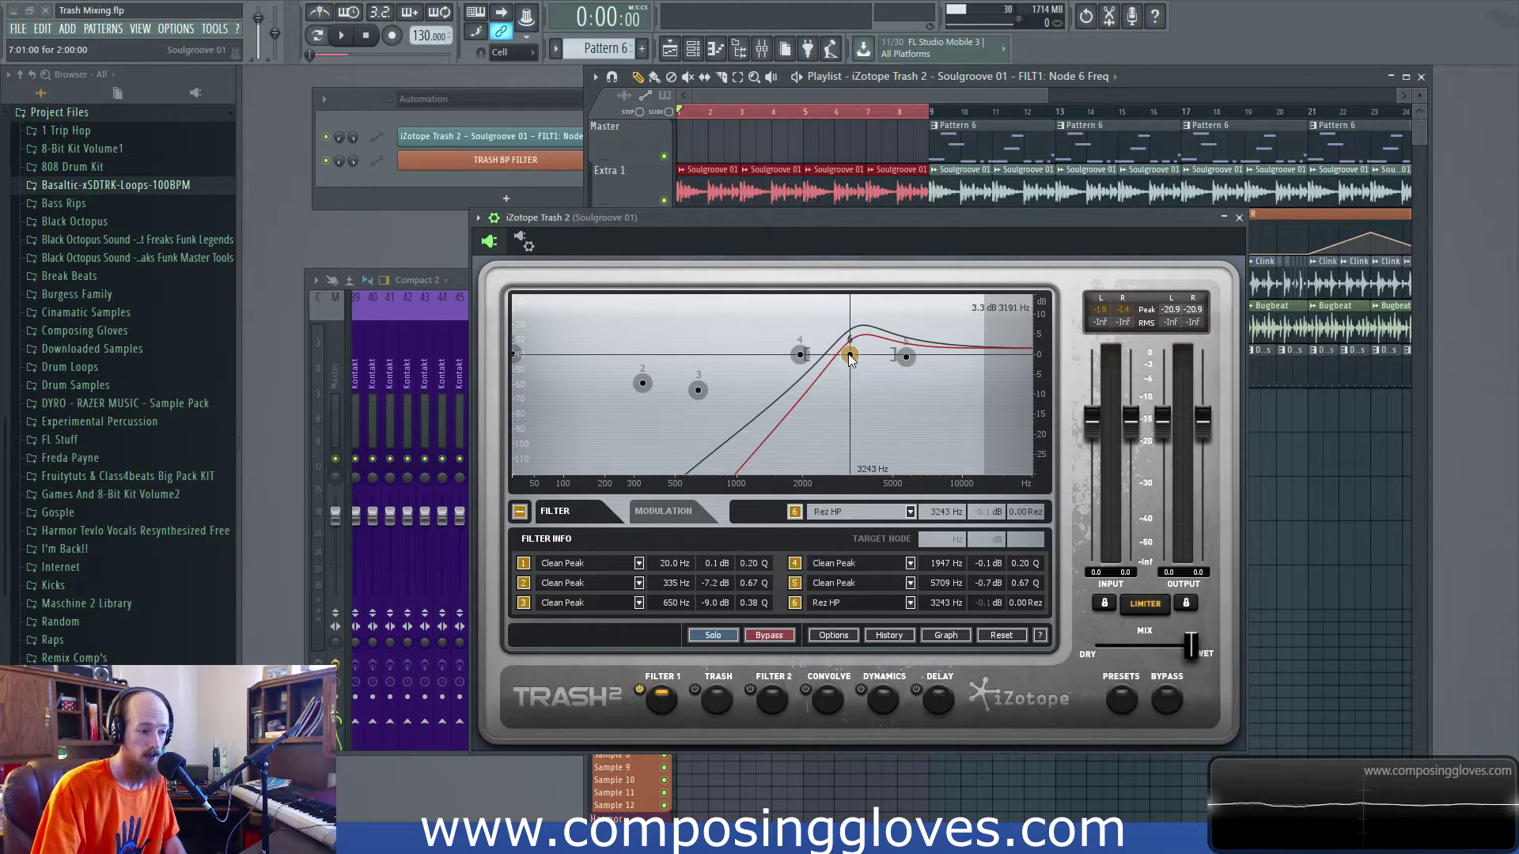
left_click_drag(851, 358, 845, 359)
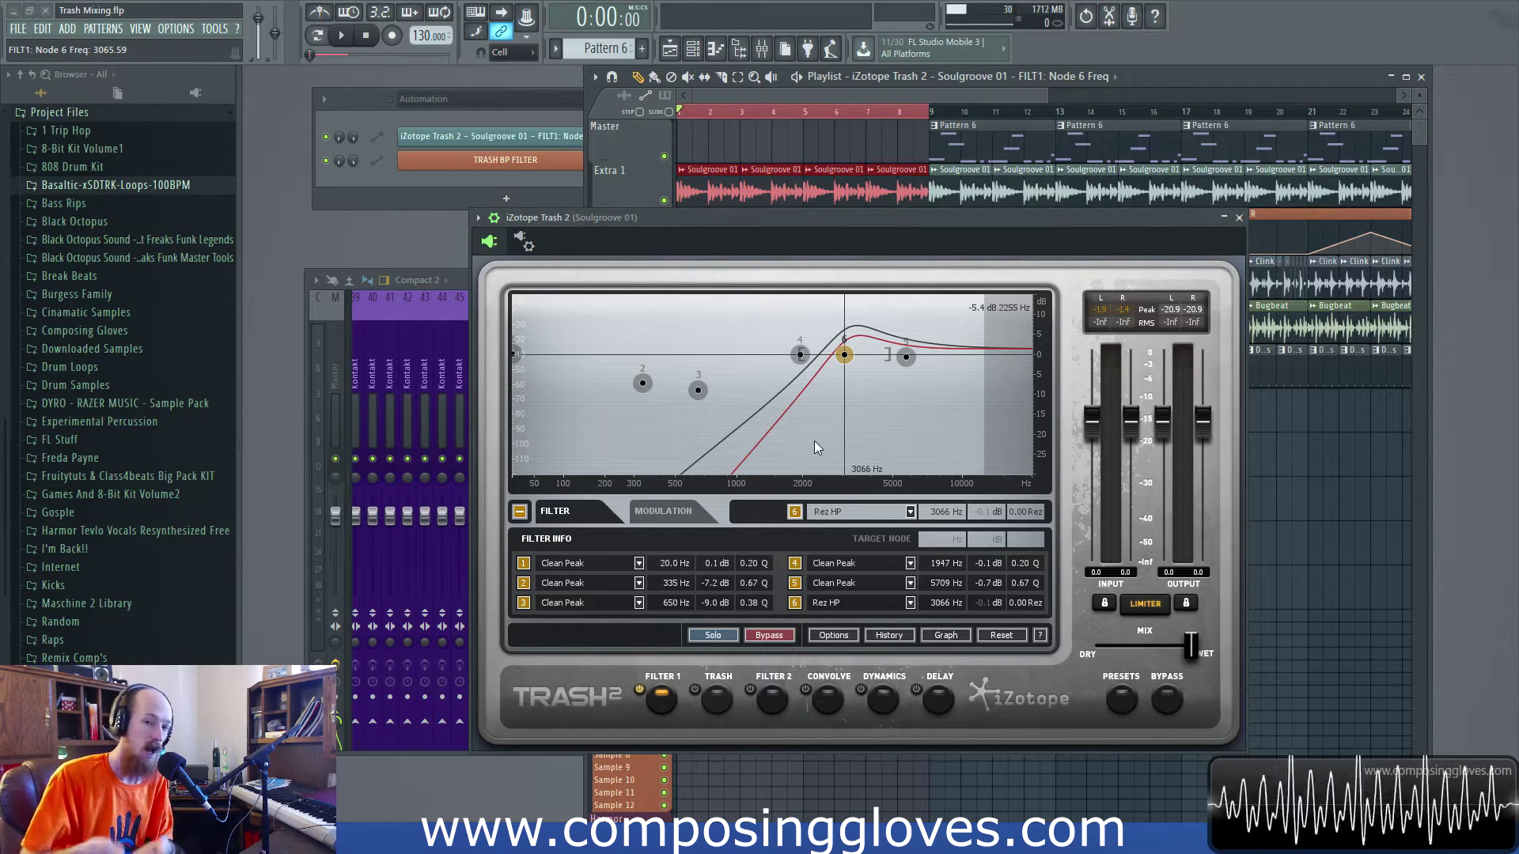
mouse_move(844, 356)
left_mouse_down()
mouse_move(979, 360)
mouse_move(548, 364)
mouse_move(985, 361)
mouse_move(579, 369)
mouse_move(845, 368)
left_mouse_up()
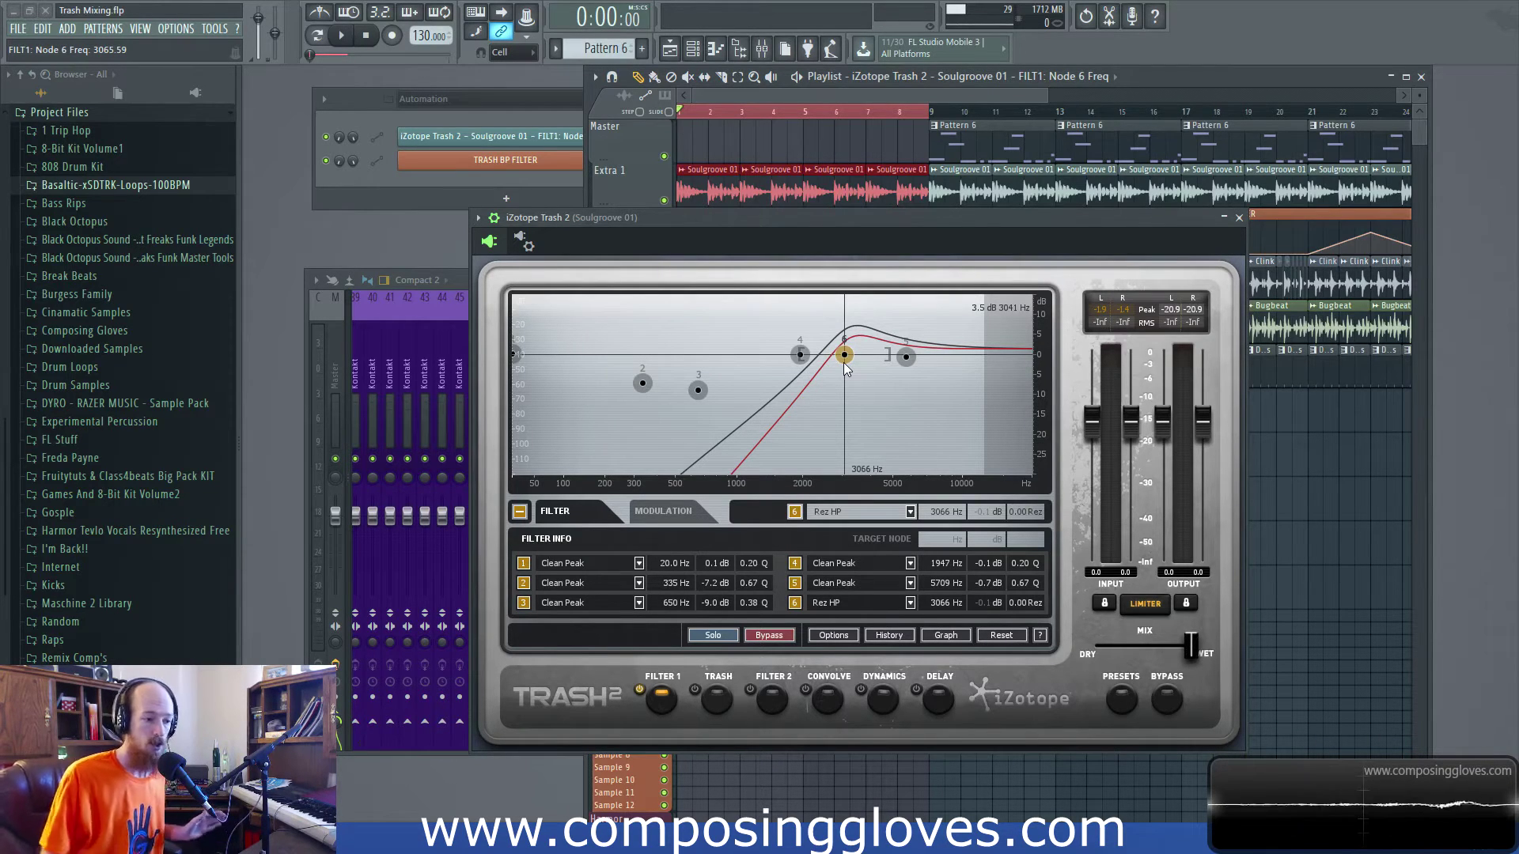
- Briefly play the drum loop with Filter 1 node 6 at 4078 Hz, stop playback, and set the node to 3806 Hz
mouse_move(846, 356)
left_mouse_down()
mouse_move(589, 359)
mouse_move(904, 359)
mouse_move(875, 353)
left_mouse_up()
key("space")
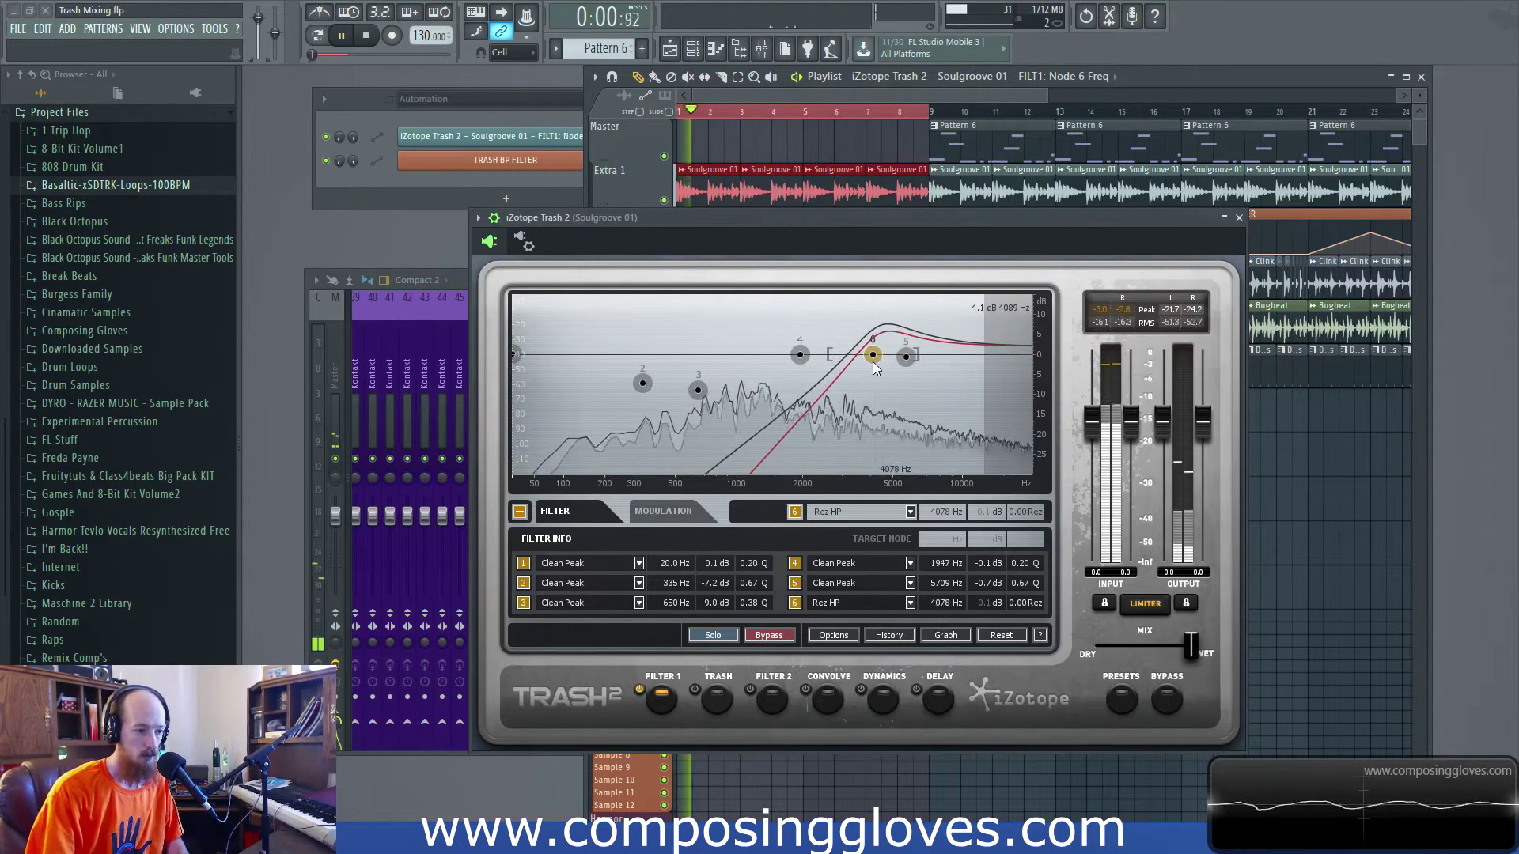
key("space")
mouse_move(874, 356)
left_mouse_down()
mouse_move(966, 358)
mouse_move(865, 357)
left_mouse_up()
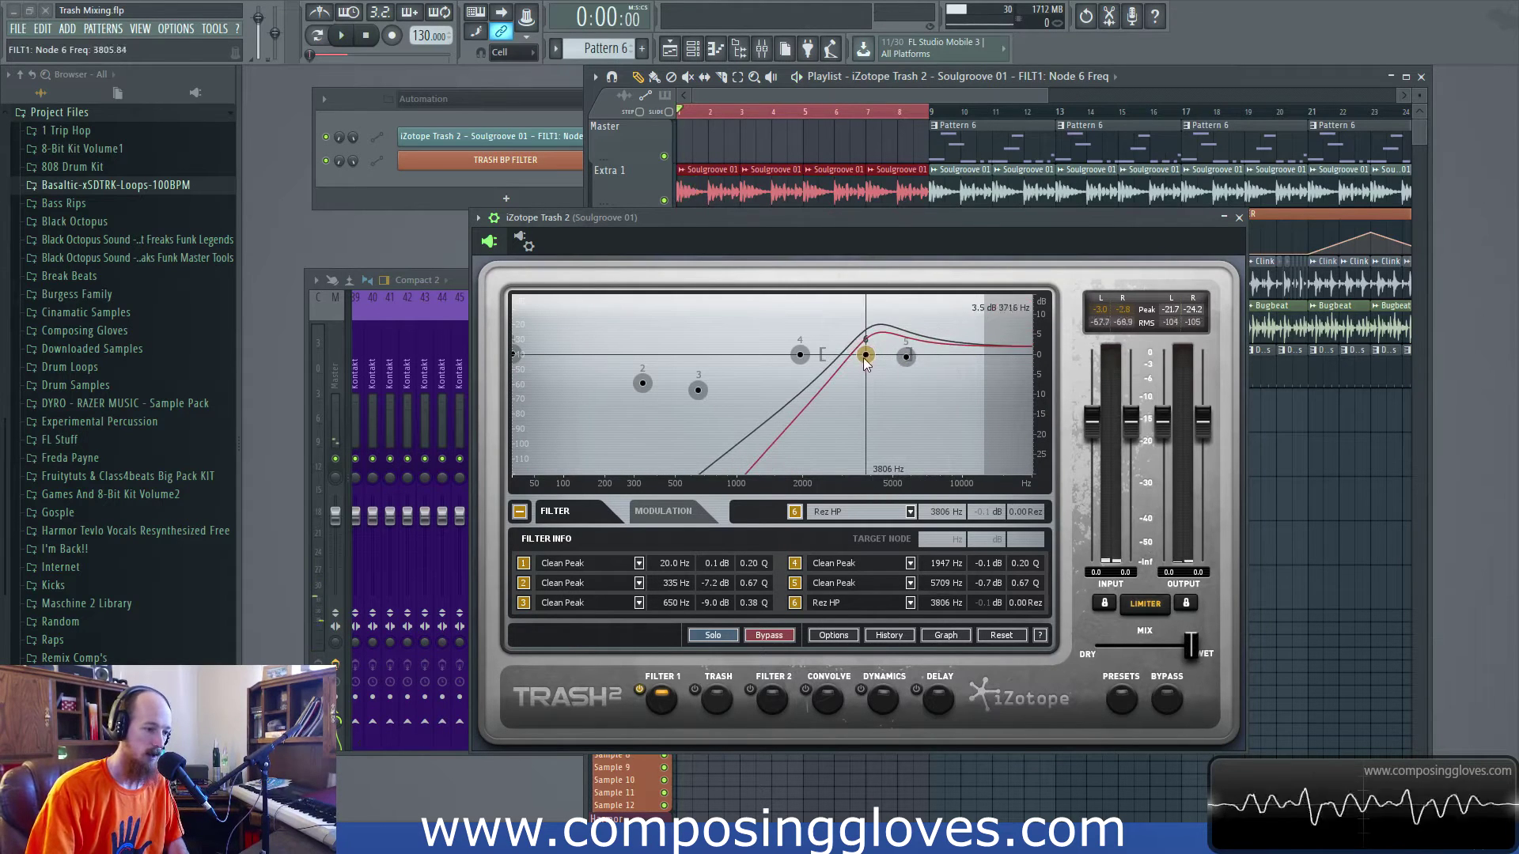
- Reposition the Trash 2 window, set Filter 1 node 1 to 170 Hz at -0.4 dB, and review its filter types without changing the type
left_click_drag(716, 218, 692, 190)
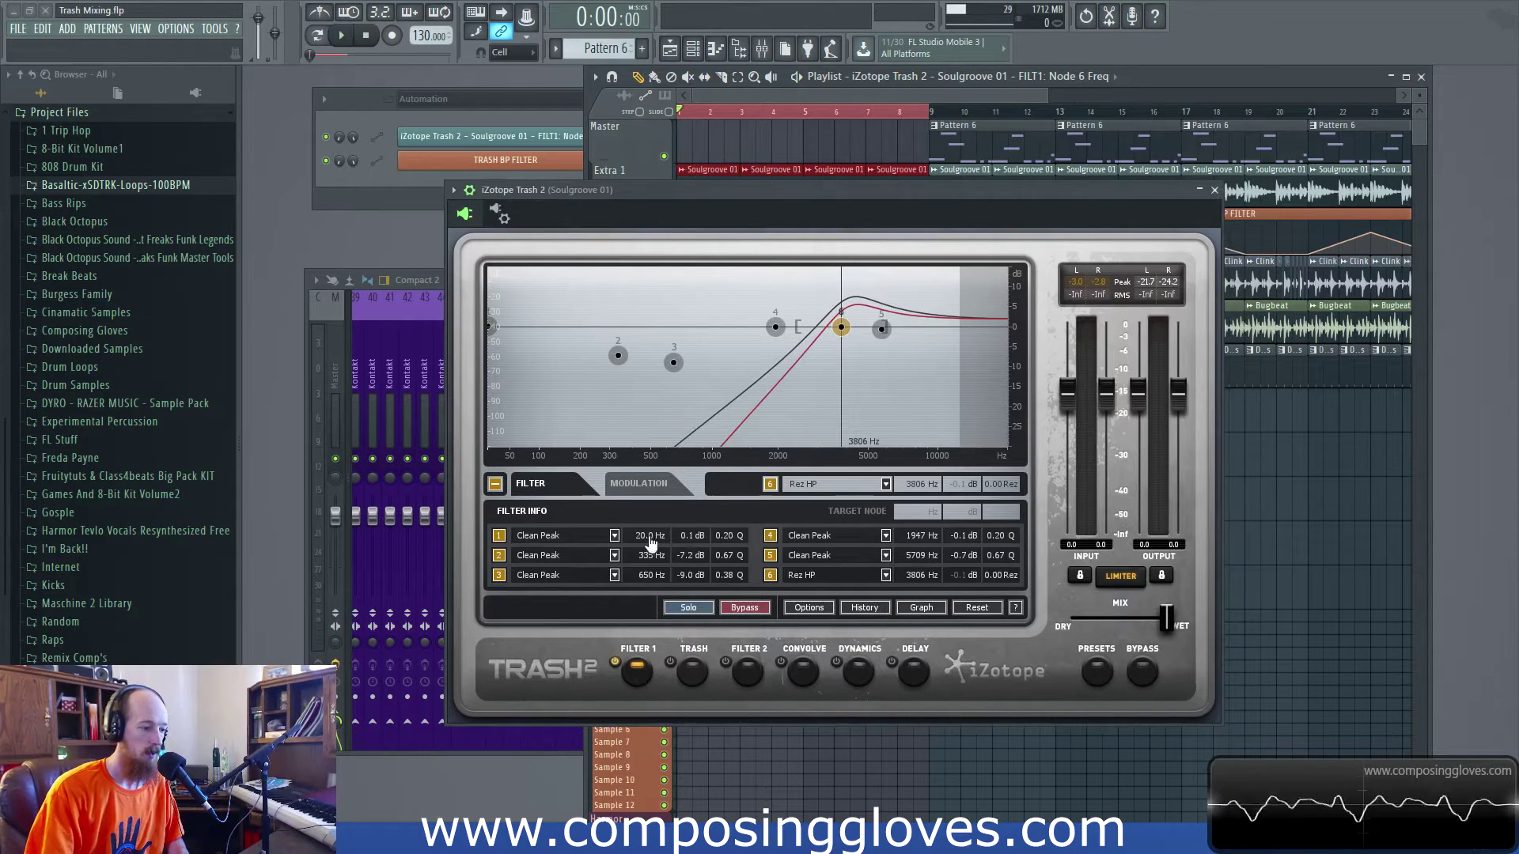
left_click_drag(644, 539, 688, 565)
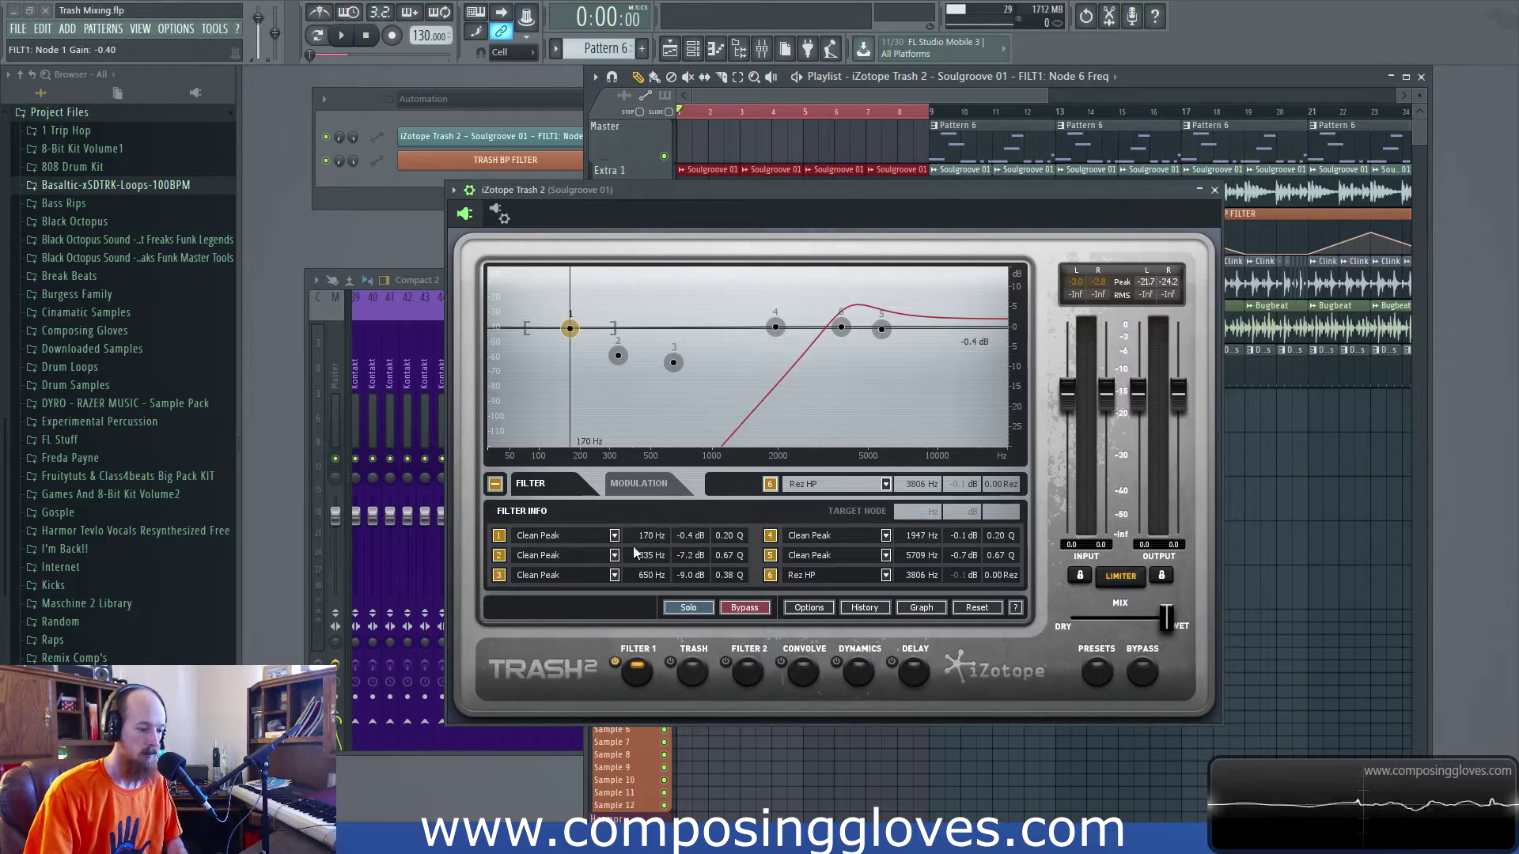
left_click(569, 536)
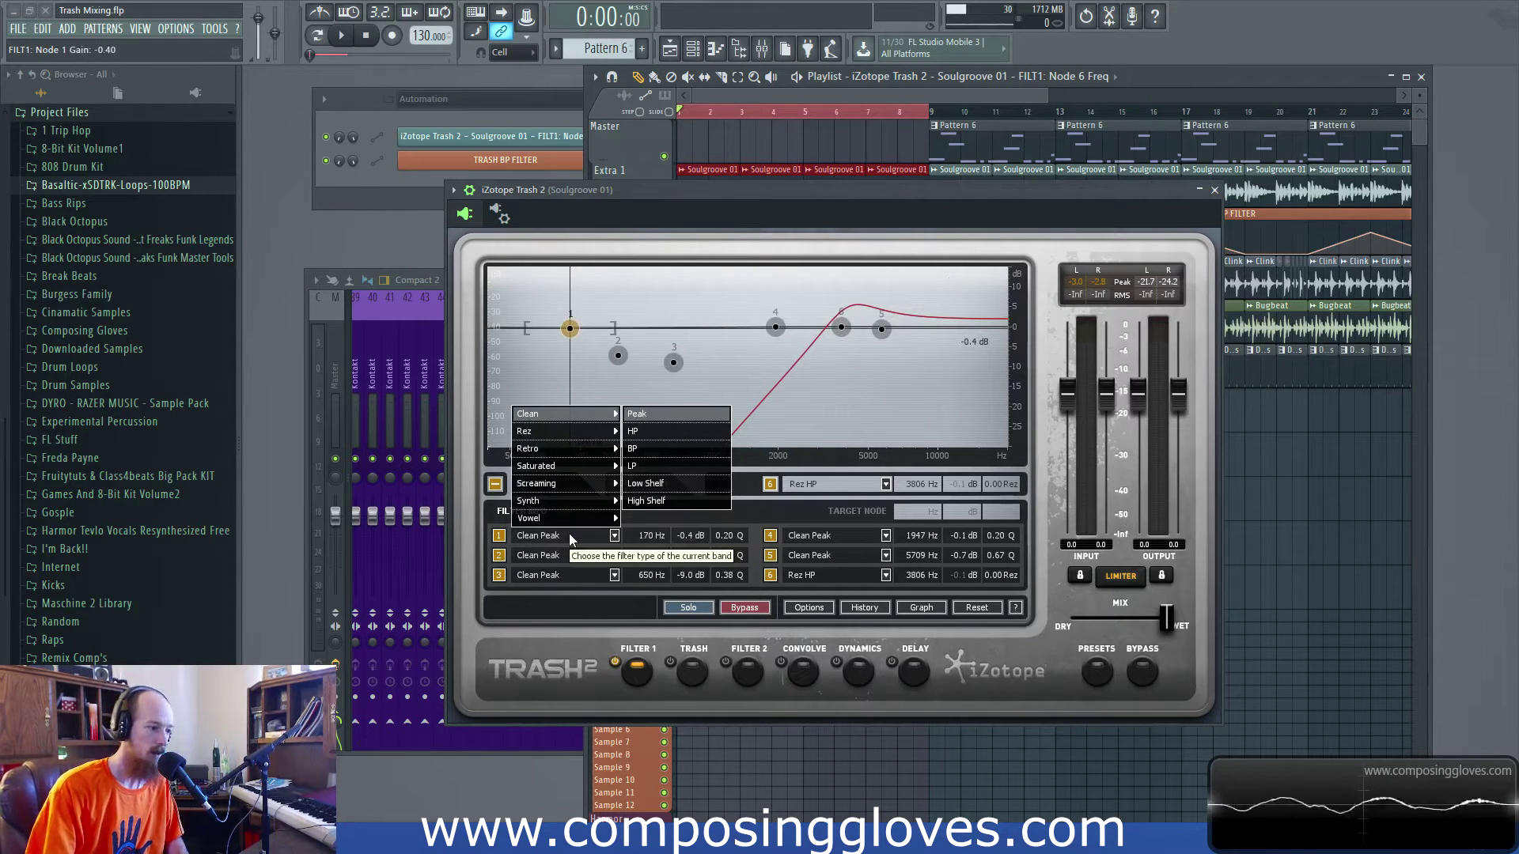
mouse_move(568, 432)
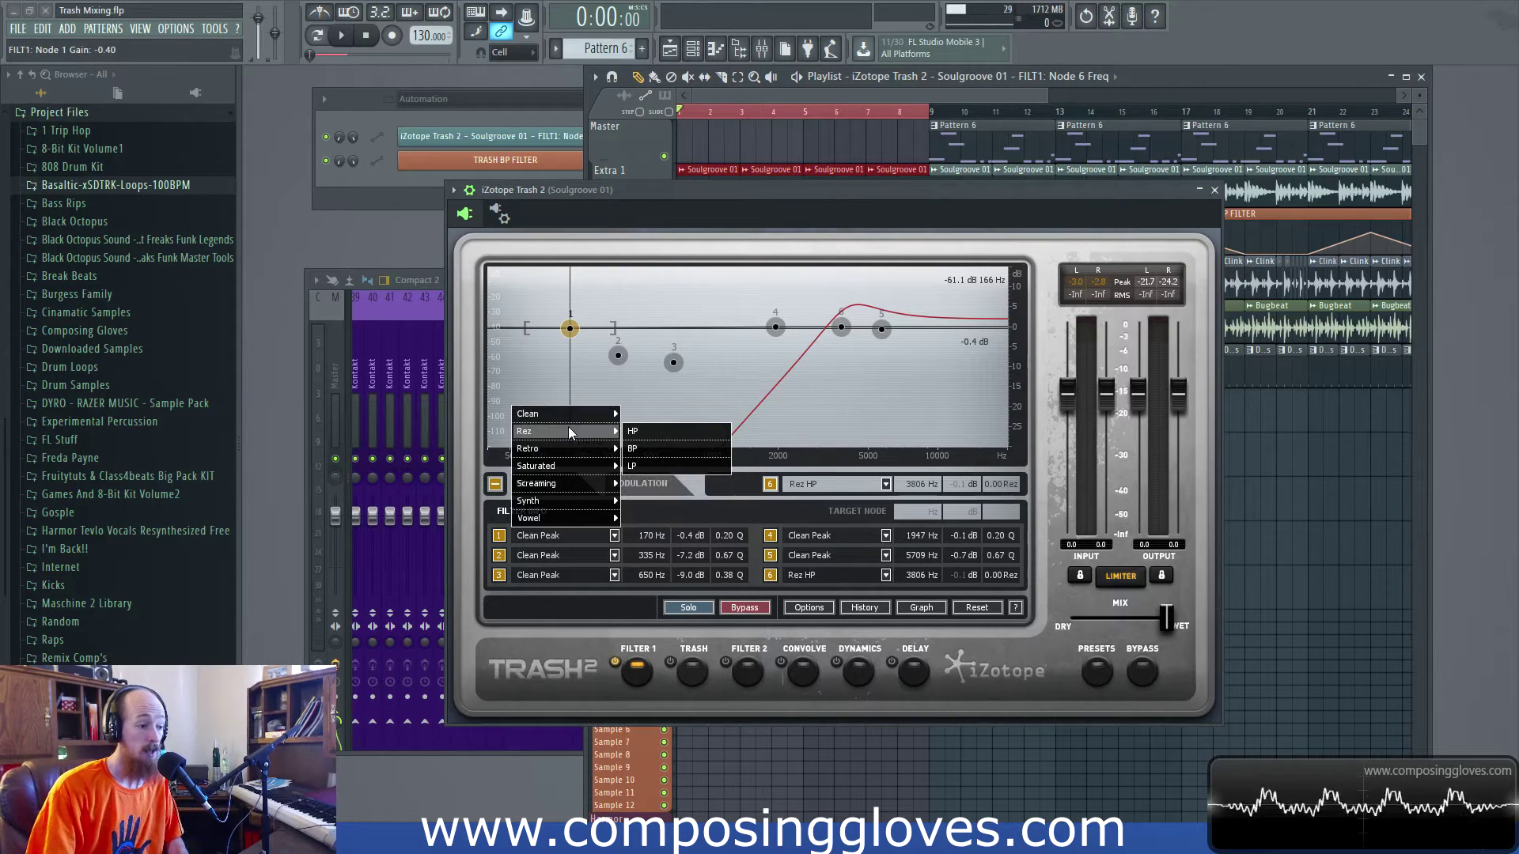
mouse_move(583, 502)
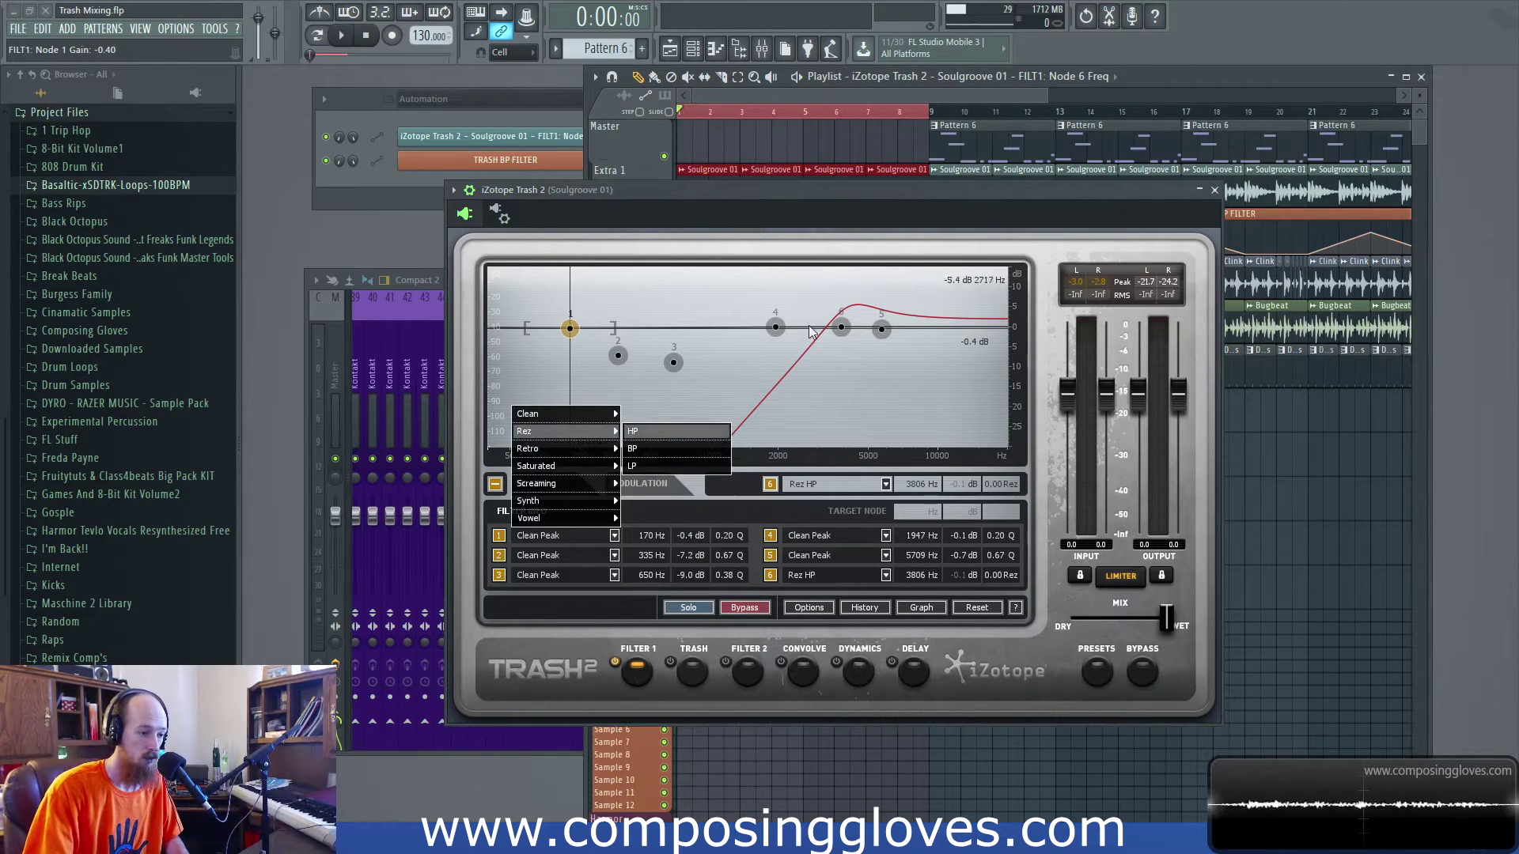
left_click(576, 328)
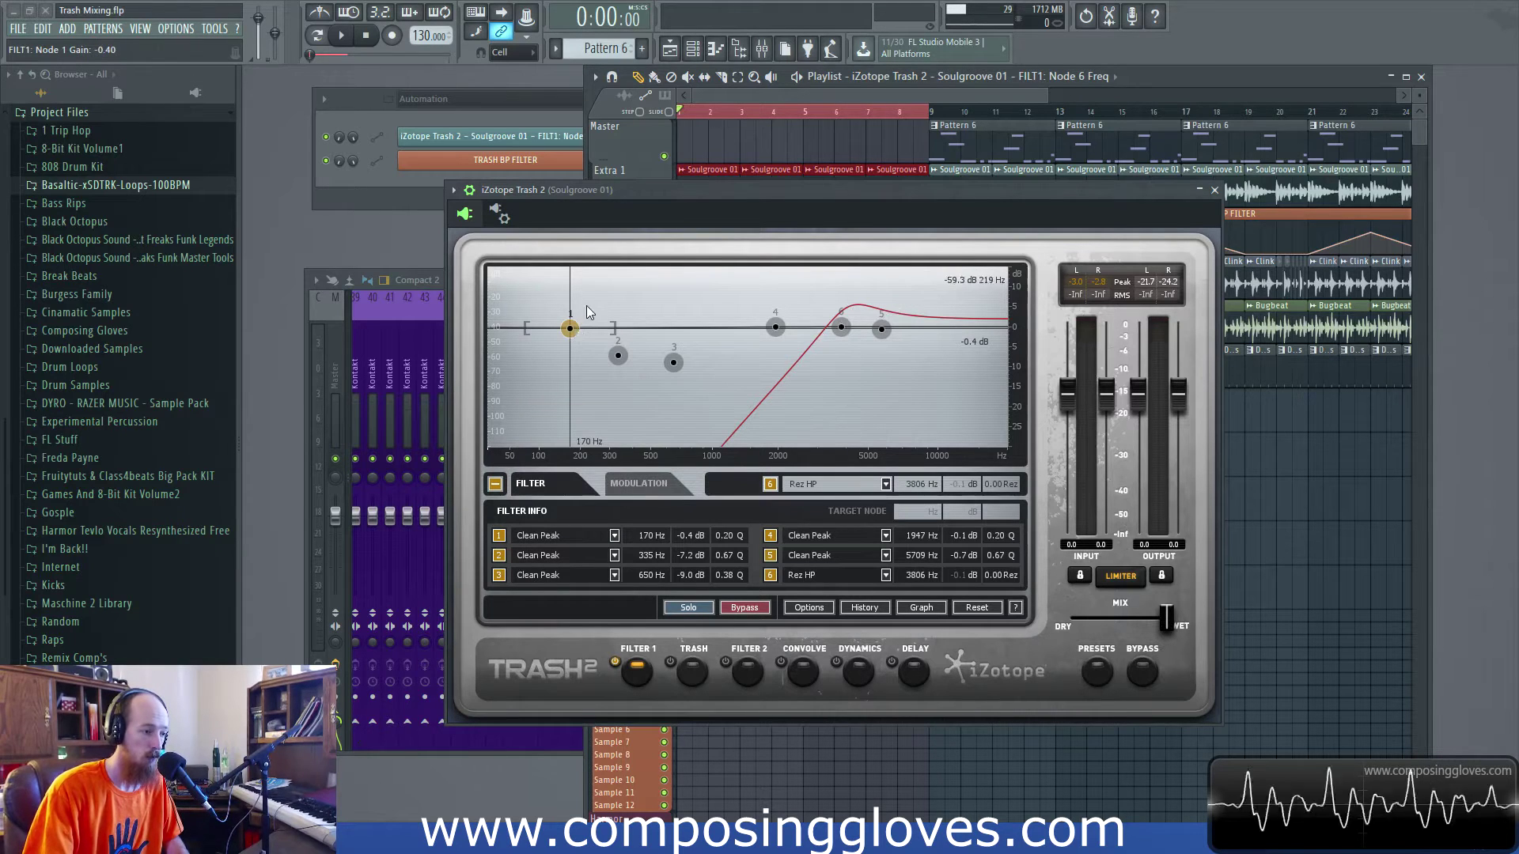
- Try a narrow boost on Filter 1 node 1 at 221 Hz with 8.3 dB gain and a Q of 5.2
left_click_drag(569, 328, 592, 308)
scroll(592, 308, "up", 10)
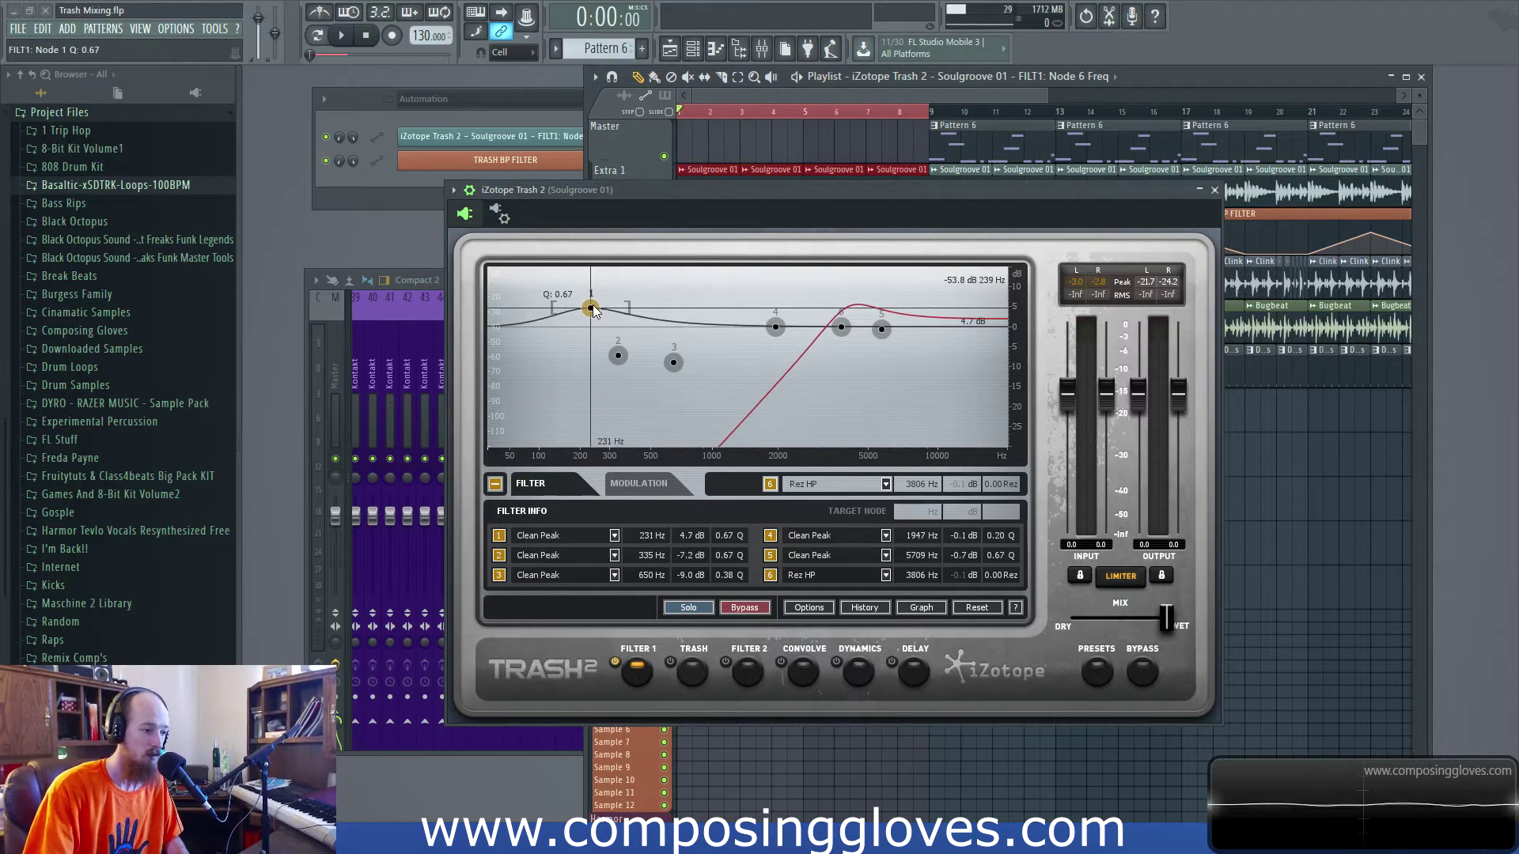
scroll(595, 314, "up", 5)
left_click_drag(595, 313, 587, 299)
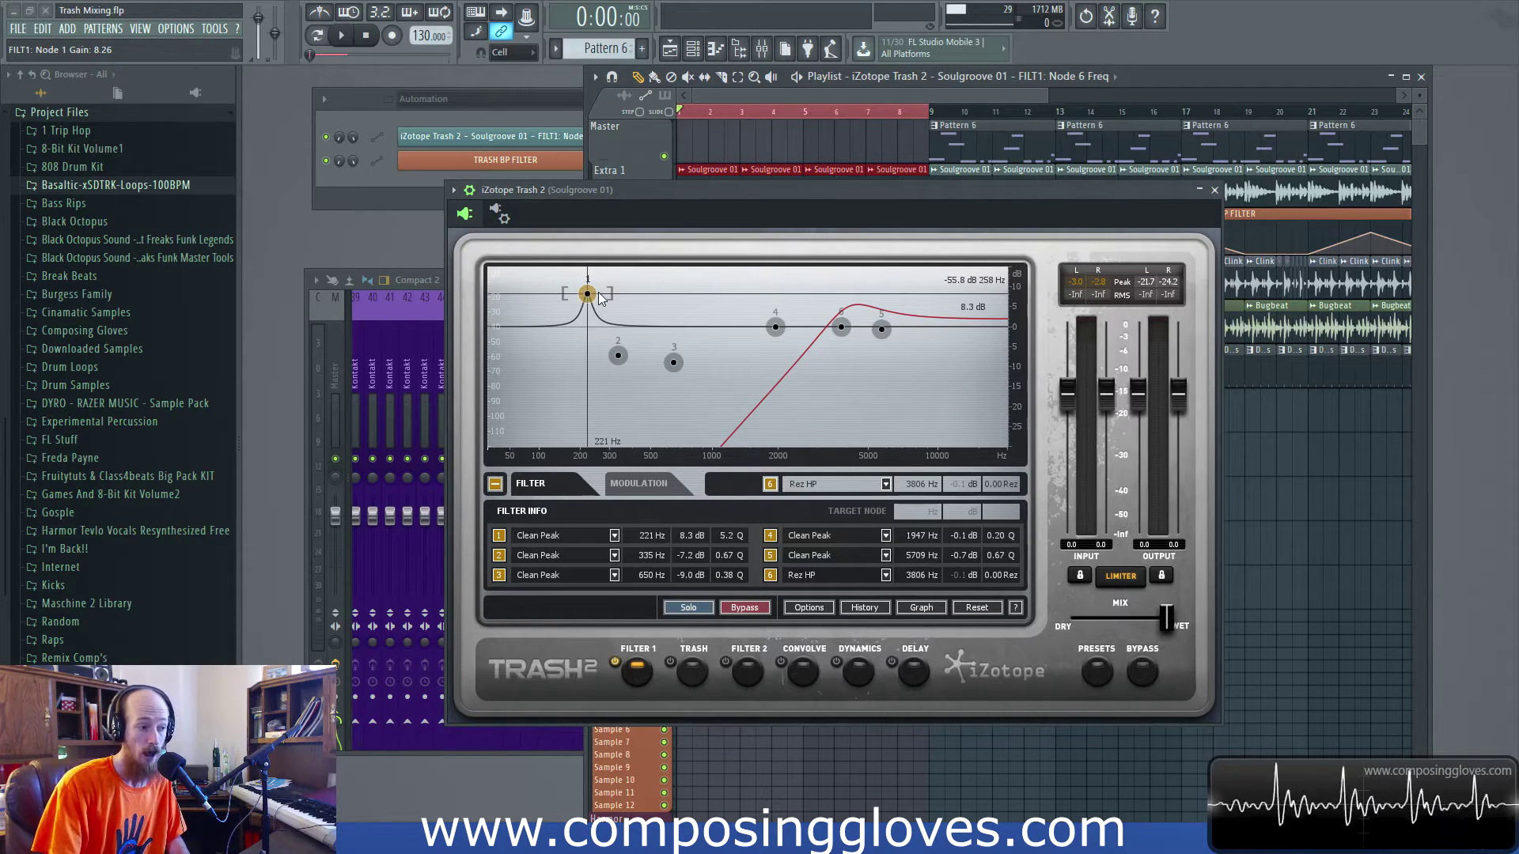
- Flatten and widen Filter 1 node 1, placing it at 177 Hz with -0.3 dB gain and a Q of 0.80
left_click_drag(587, 296, 565, 325)
scroll(565, 325, "down", 2)
scroll(581, 326, "down", 5)
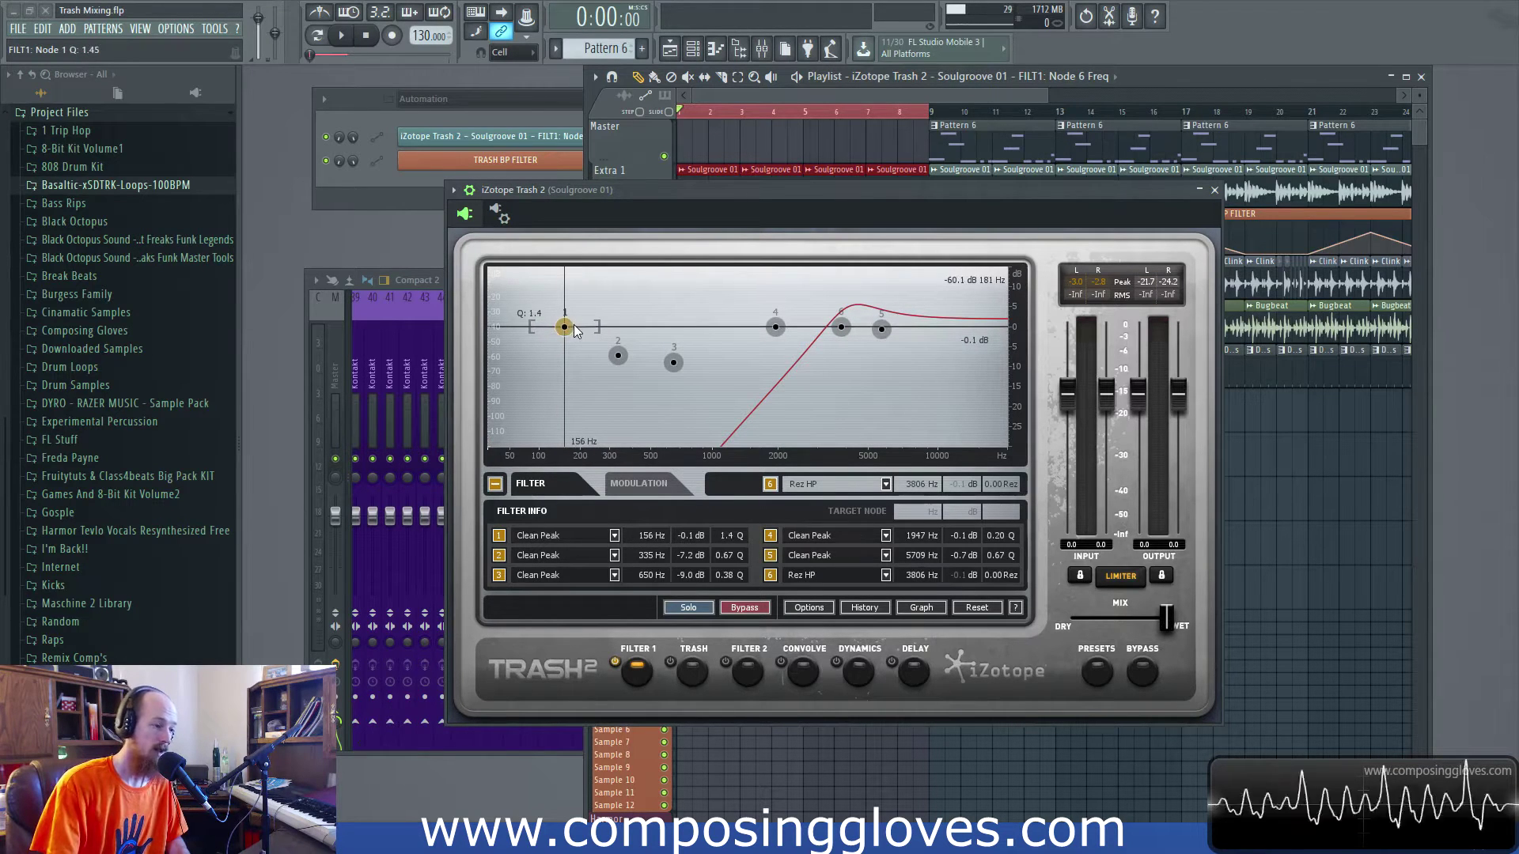
left_click_drag(571, 326, 579, 329)
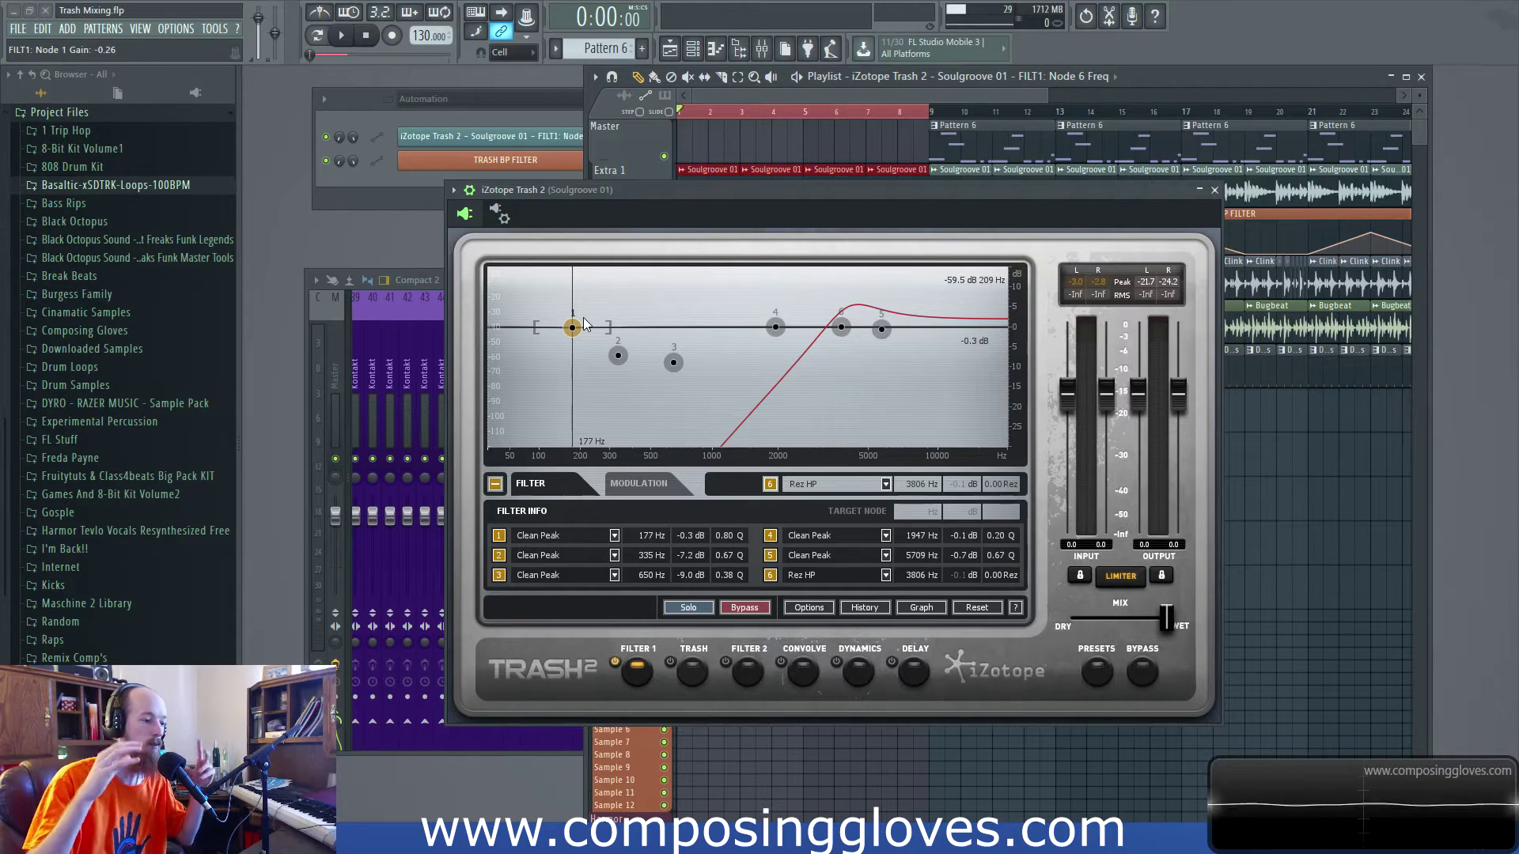
- Try a wide boost on Filter 1 node 1 at 190 Hz with 10.2 dB gain and a Q of 0.23
left_click_drag(572, 331, 567, 294)
scroll(577, 289, "up", 10)
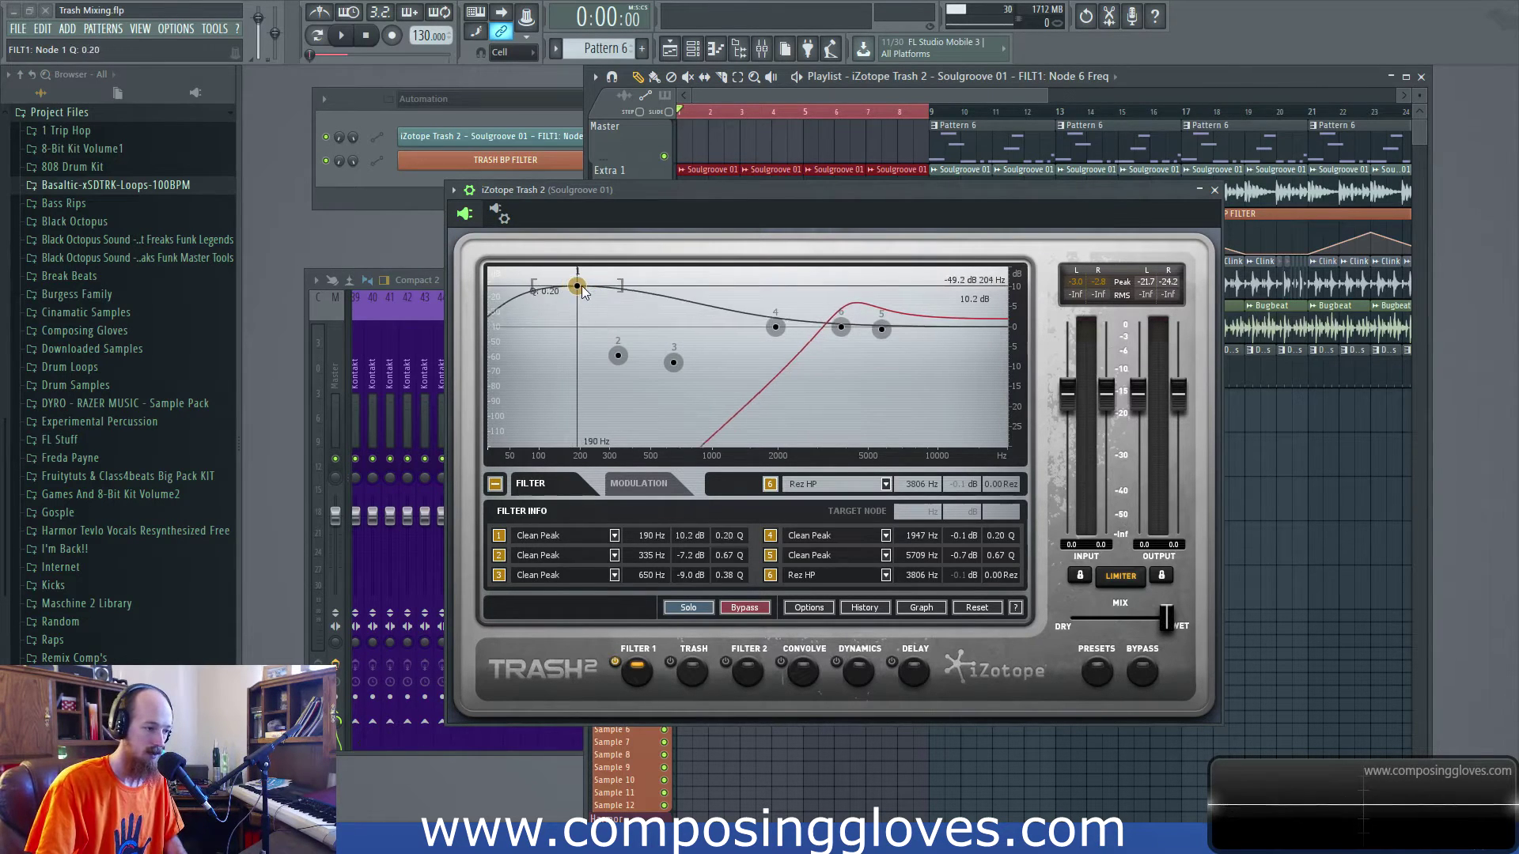
scroll(576, 289, "down", 15)
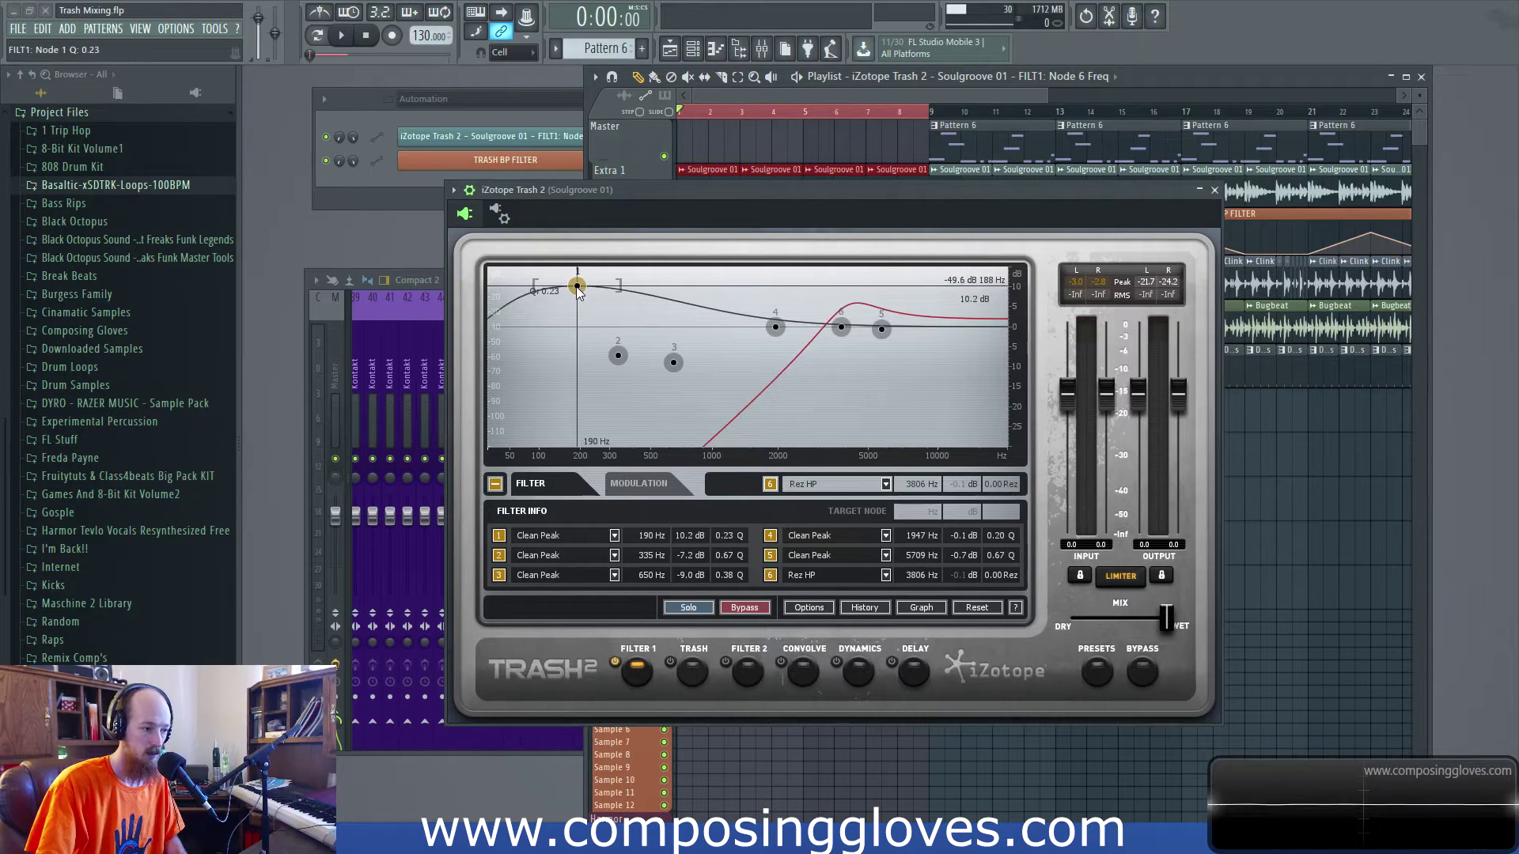
- Flatten Filter 1 node 1 at 184 Hz with -0.3 dB gain and a Q of 0.21, and browse its filter types without changing the type
left_click_drag(577, 286, 574, 330)
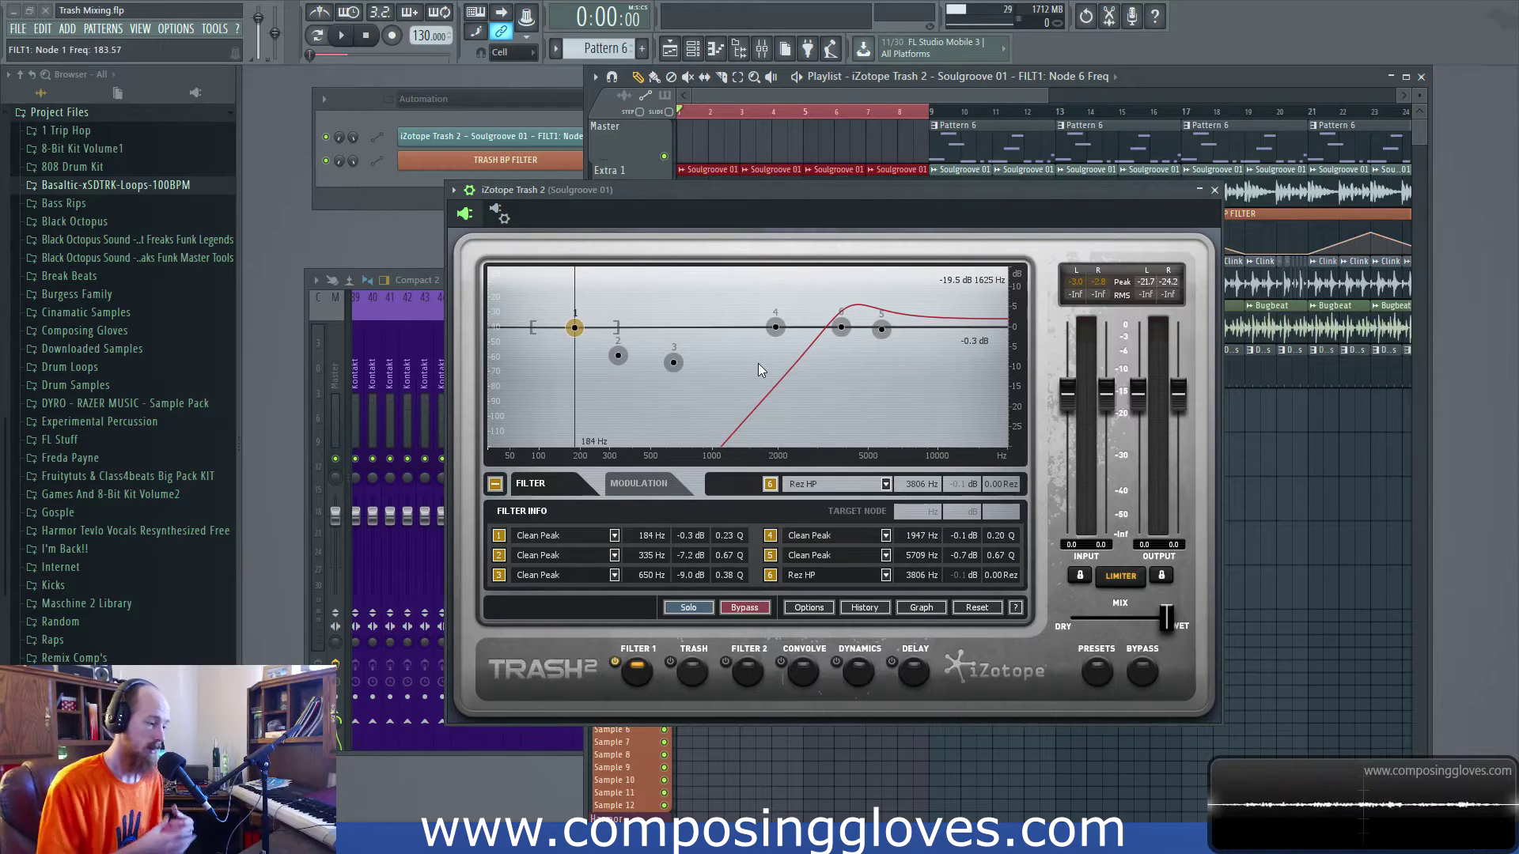
scroll(758, 363, "down", 2)
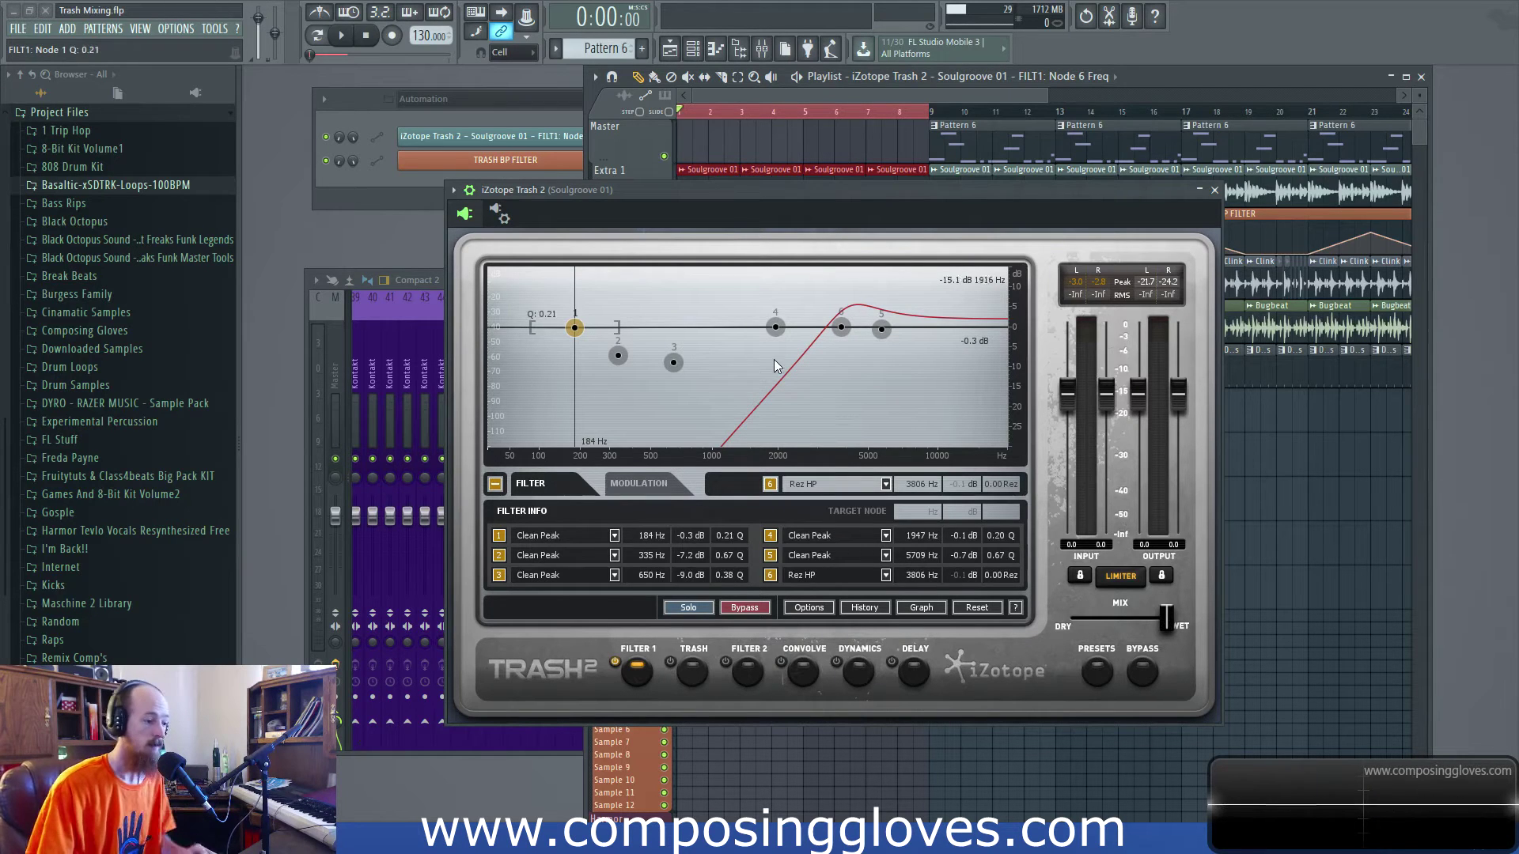
left_click(568, 538)
mouse_move(571, 433)
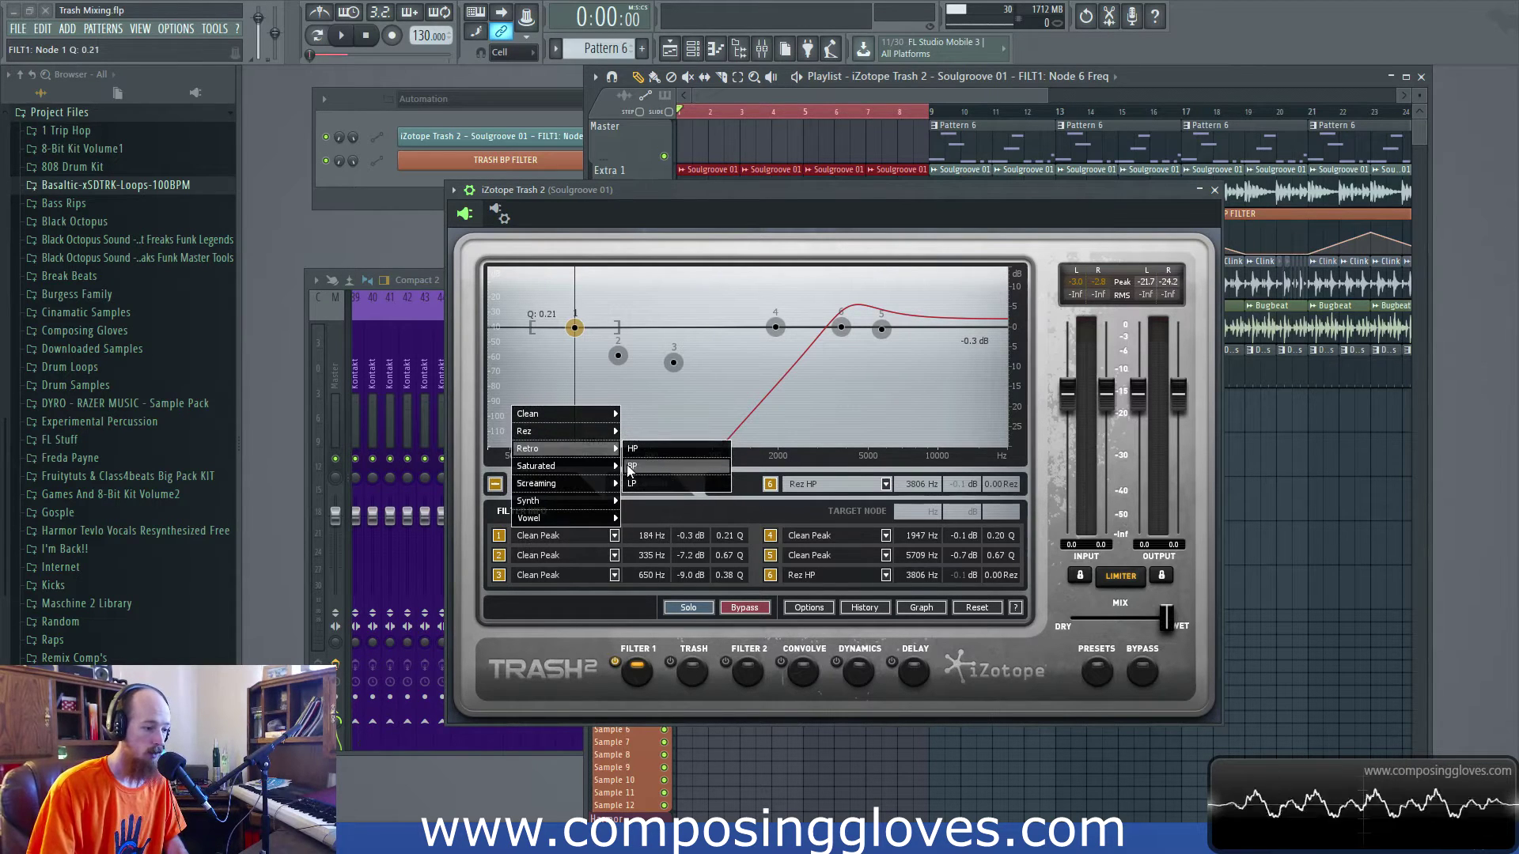
left_click(615, 590)
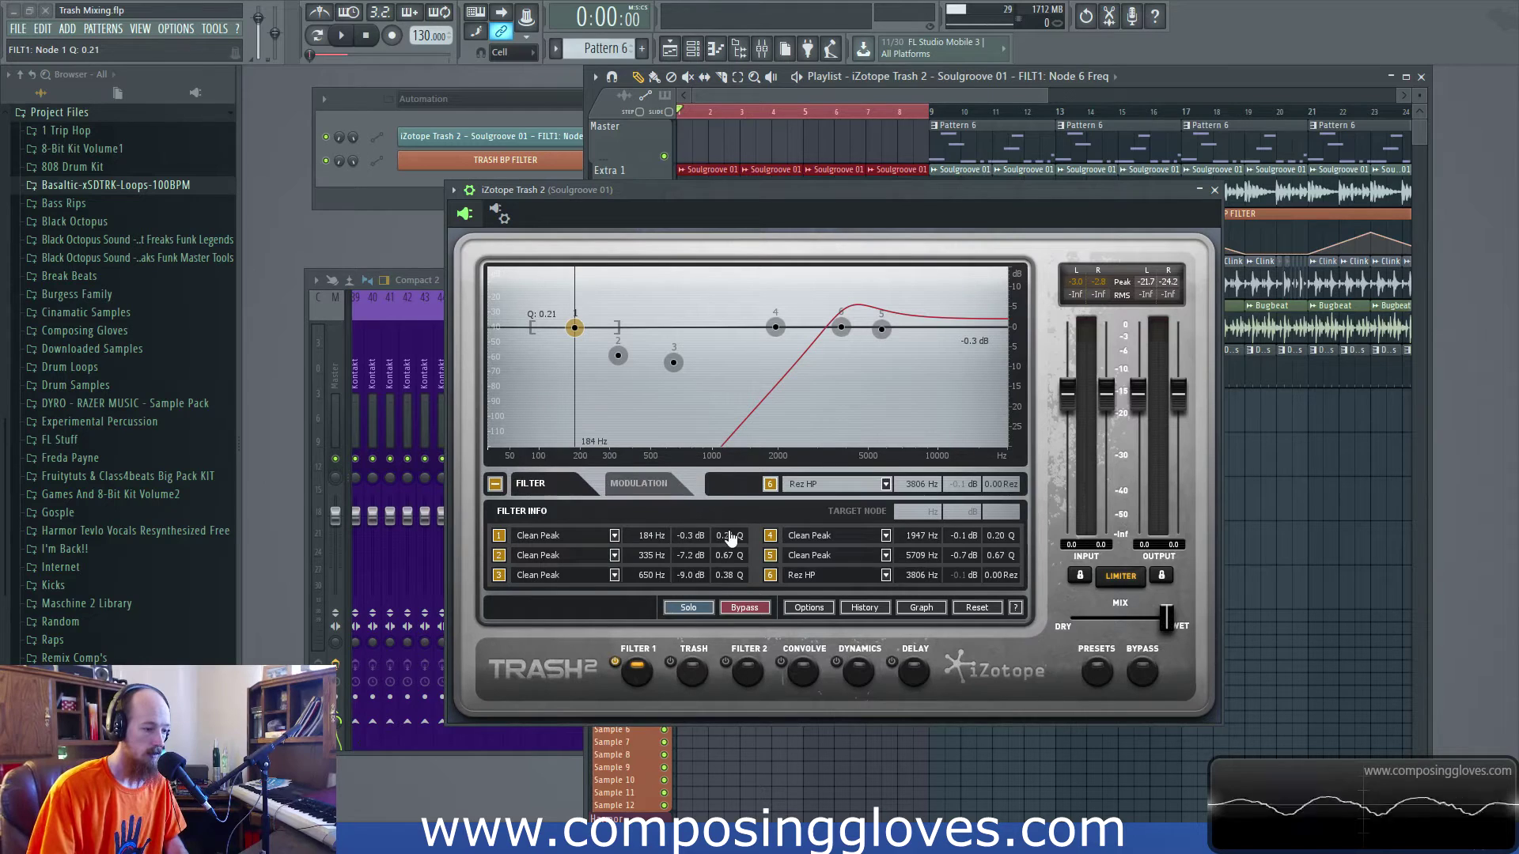
- Set Filter 1 node 6 to 3686 Hz with a resonance of 0.20, and review node 1's filter types, keeping Clean Peak
mouse_move(1000, 484)
left_mouse_down()
mouse_move(1000, 424)
mouse_move(996, 497)
mouse_move(999, 425)
mouse_move(1002, 492)
mouse_move(1000, 431)
mouse_move(1003, 465)
left_mouse_up()
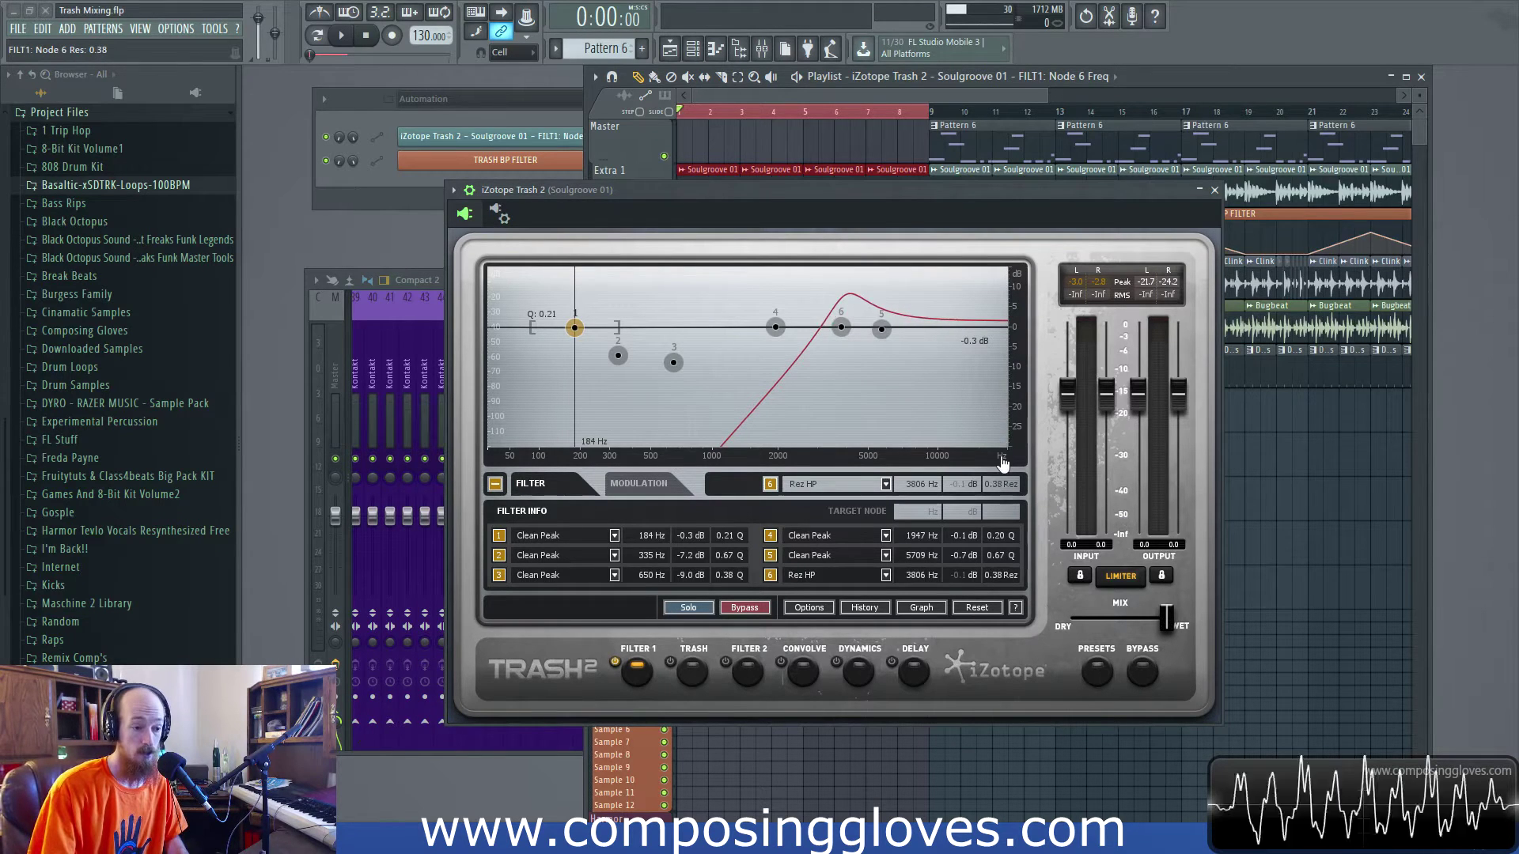
mouse_move(832, 329)
left_mouse_down()
mouse_move(740, 322)
mouse_move(882, 327)
mouse_move(836, 328)
left_mouse_up()
left_click_drag(1002, 492, 999, 500)
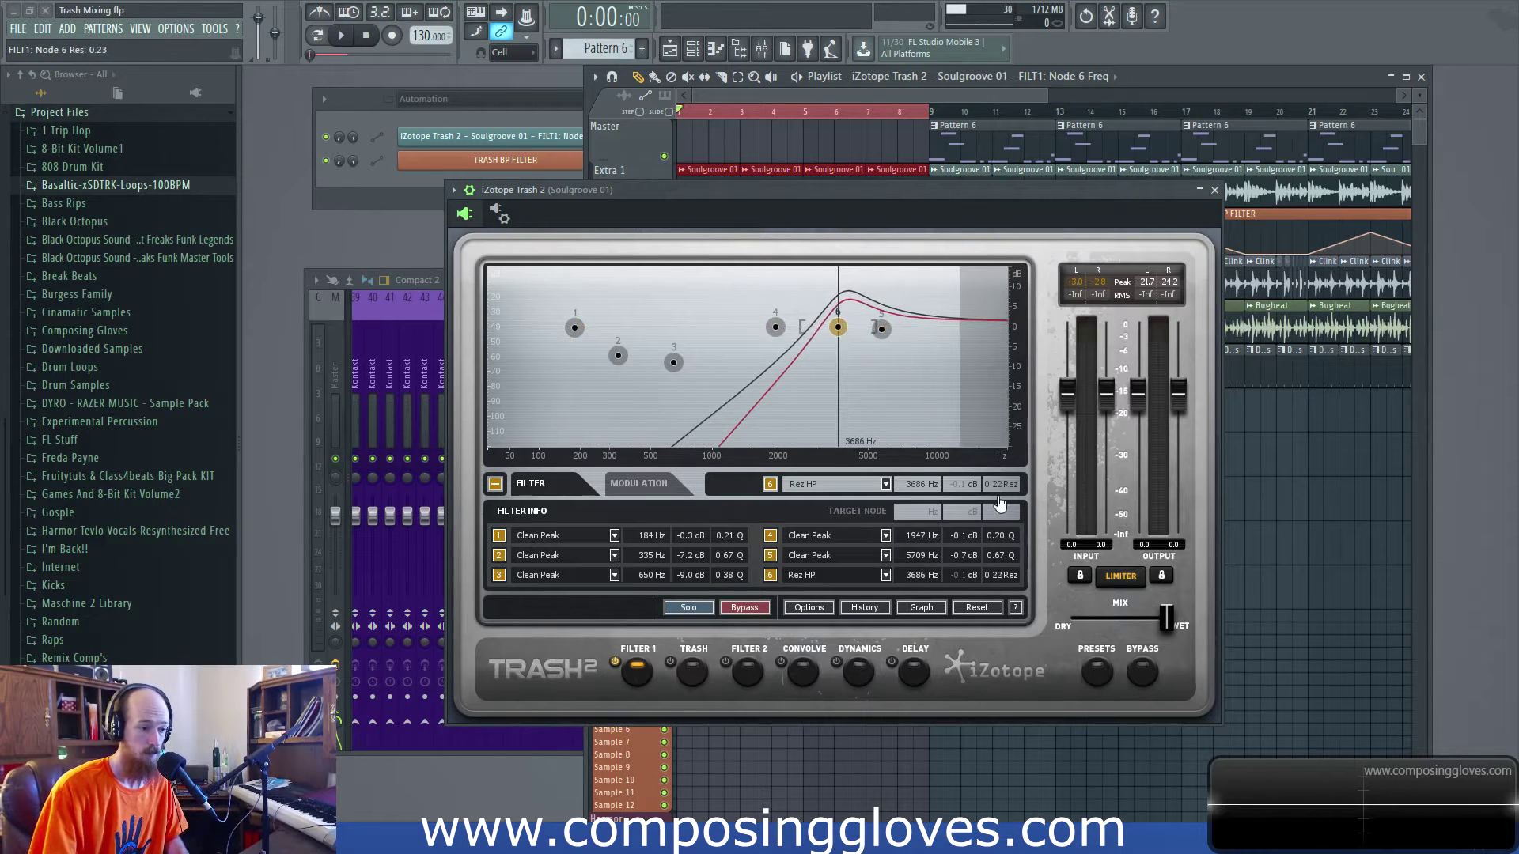
left_click(530, 535)
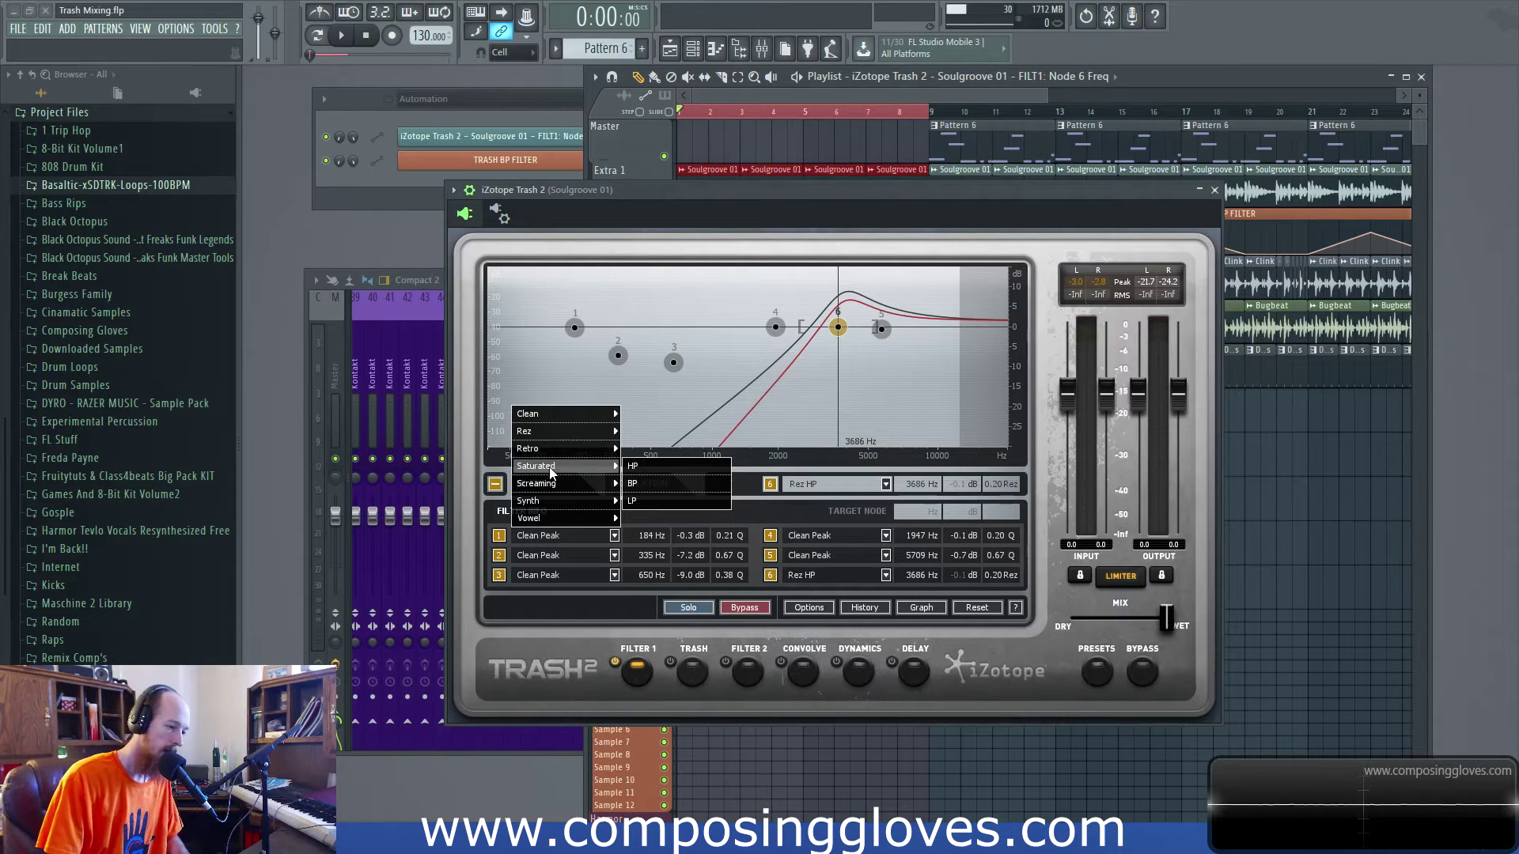
left_click(814, 462)
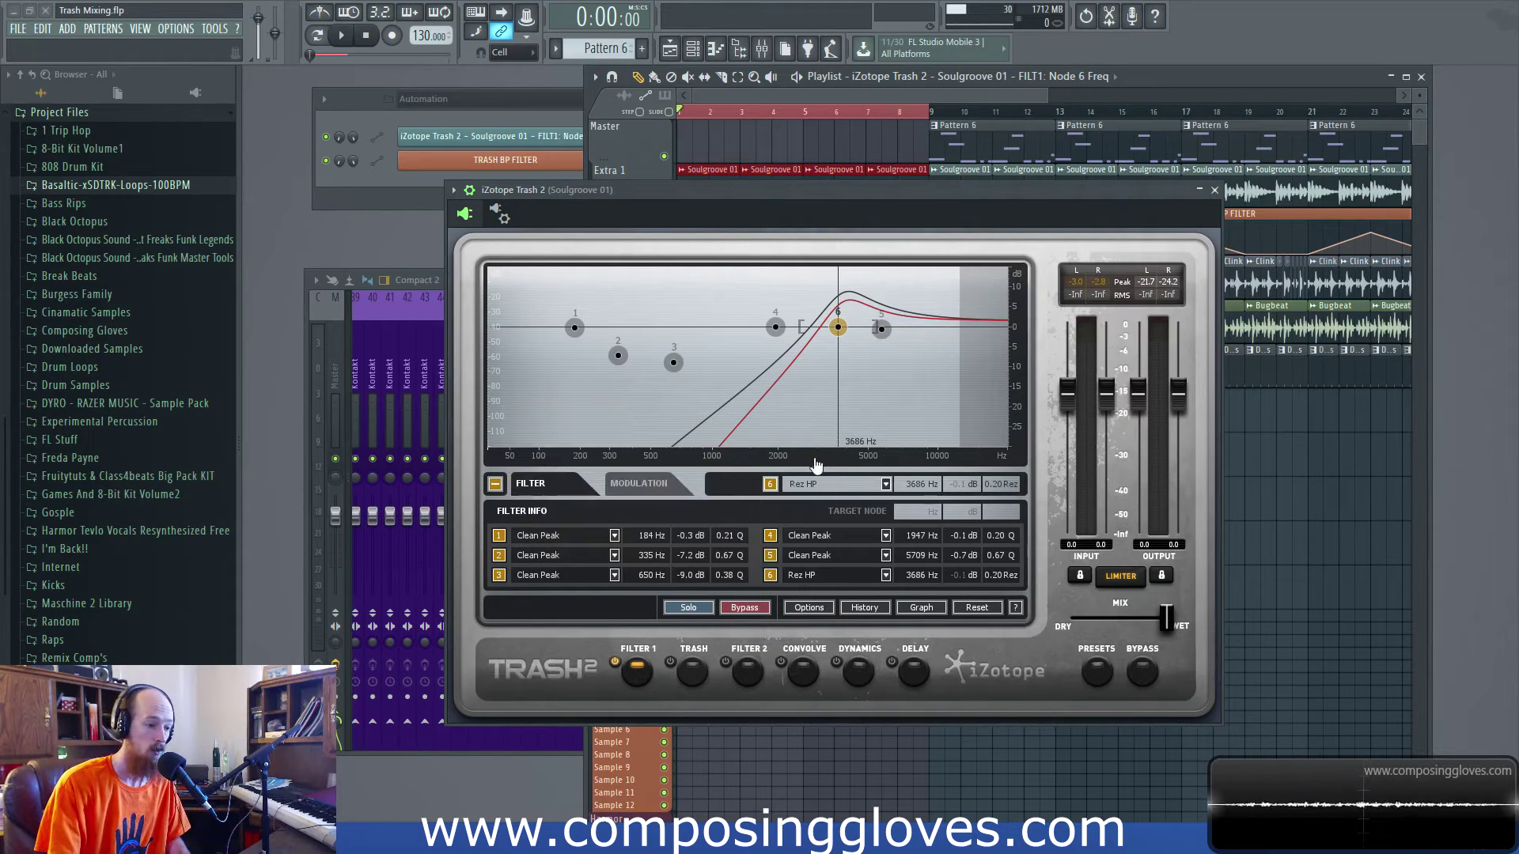
left_click_drag(837, 329, 843, 337)
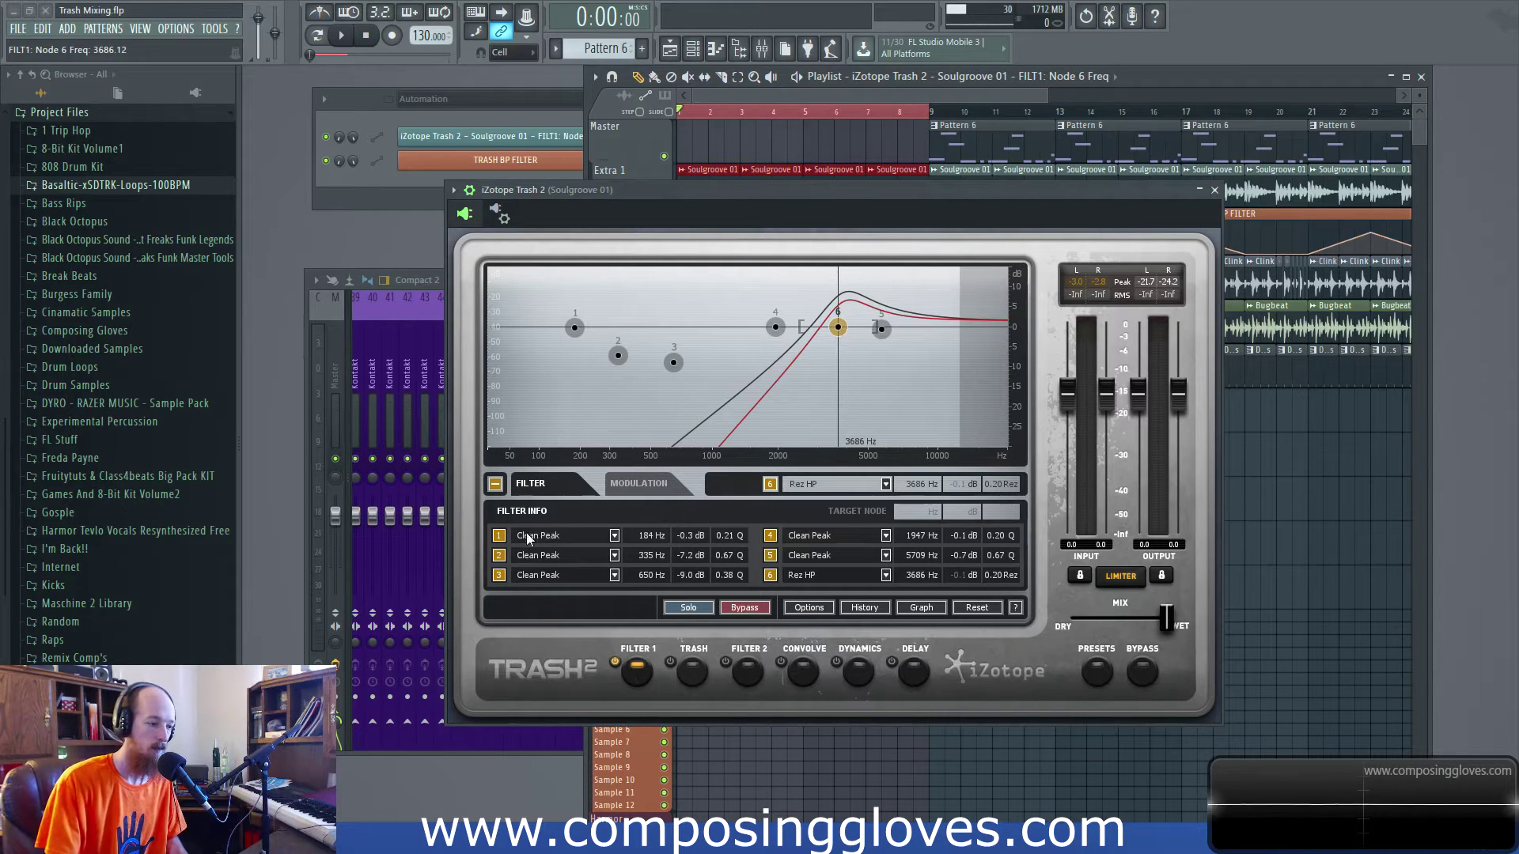
- Try the Screaming Peak filter type on Filter 1 node 1 and move node 6 to 3140 Hz
left_click(550, 537)
mouse_move(581, 448)
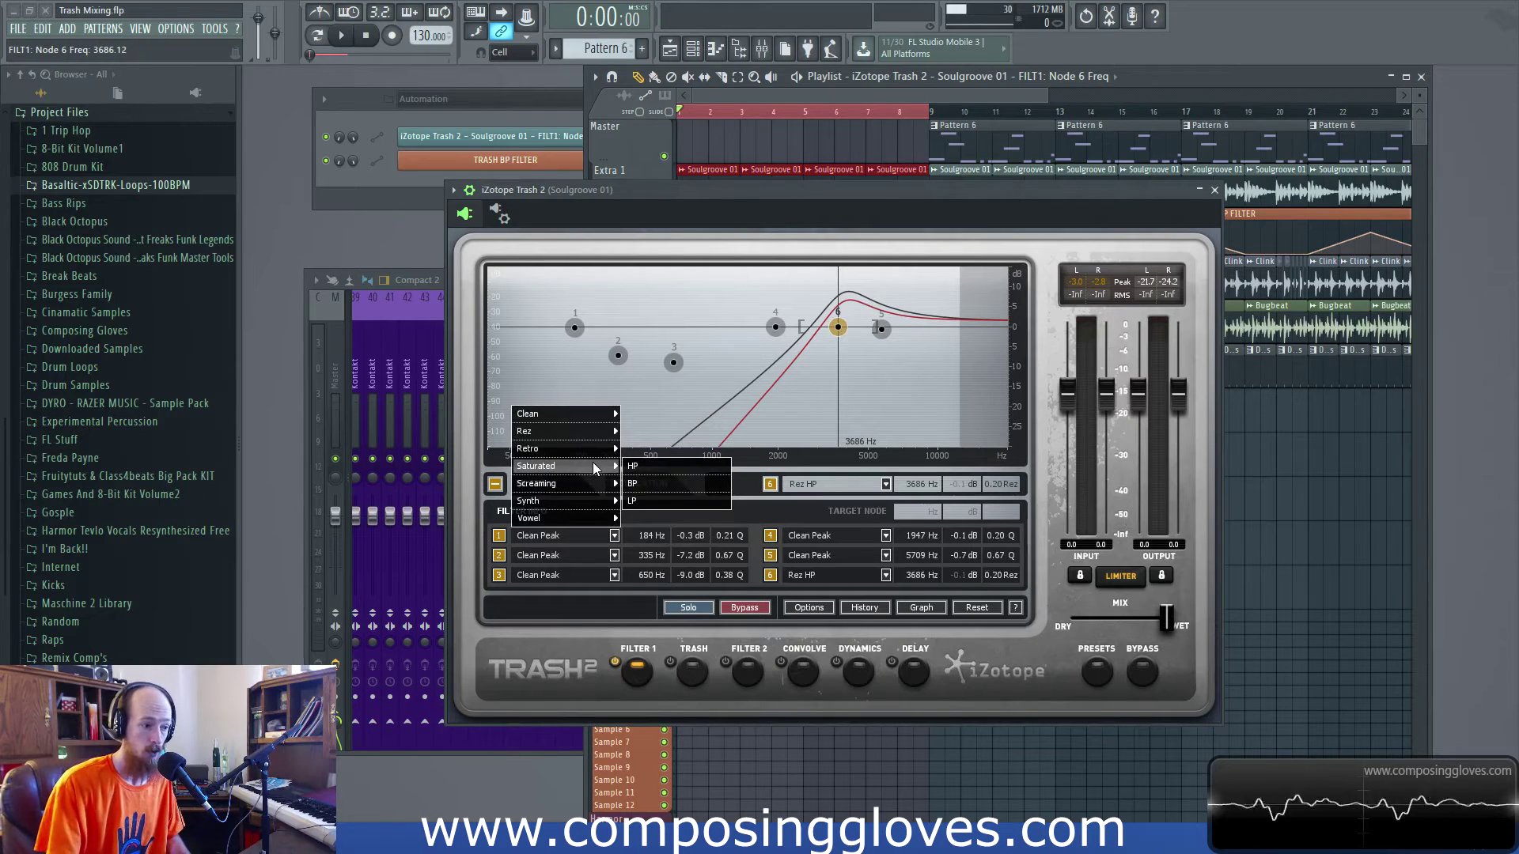
mouse_move(565, 491)
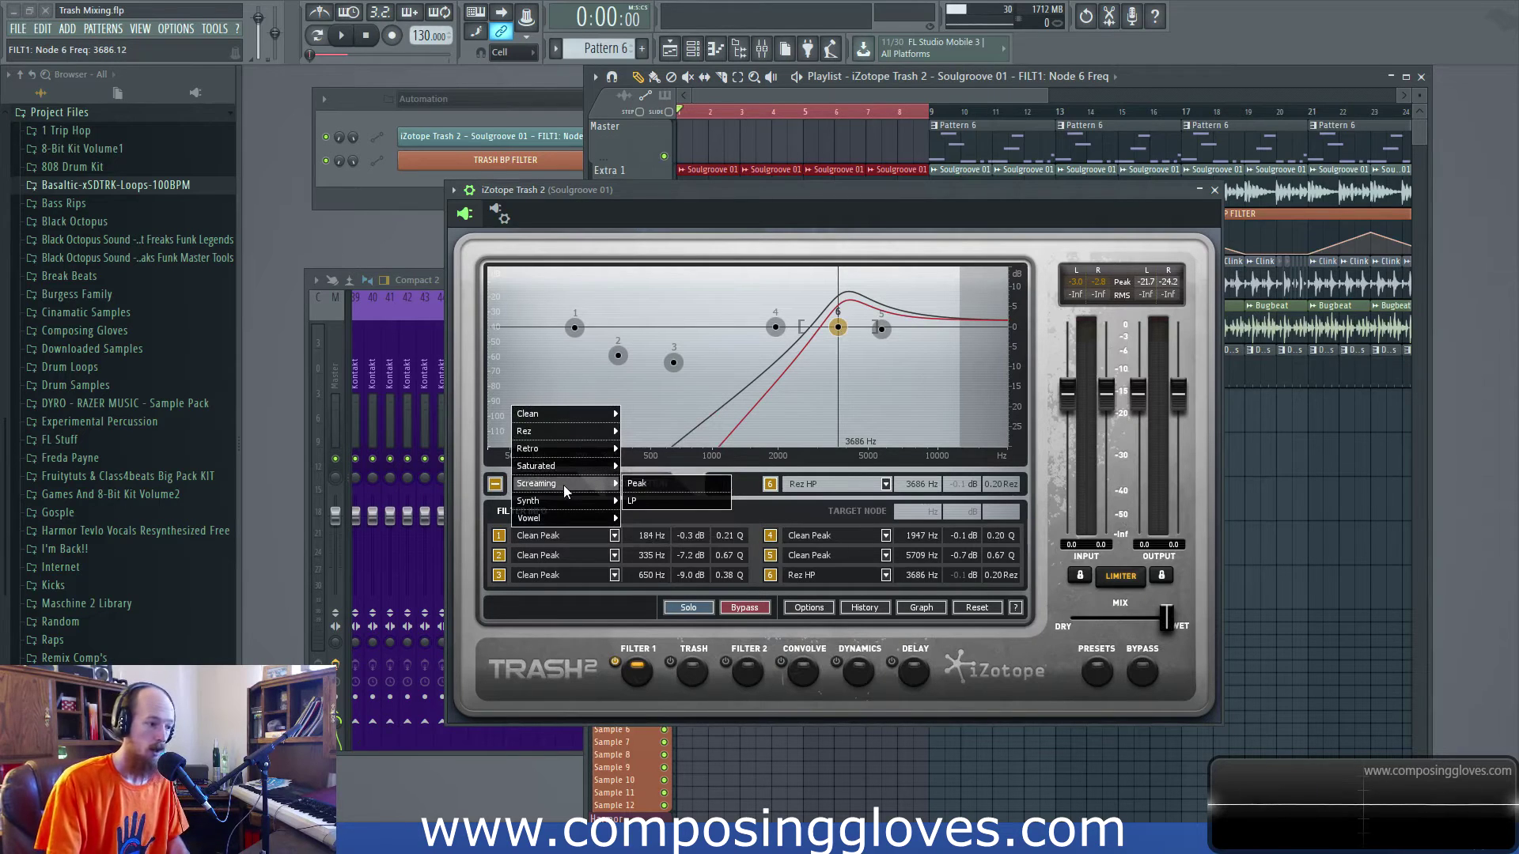
left_click(667, 491)
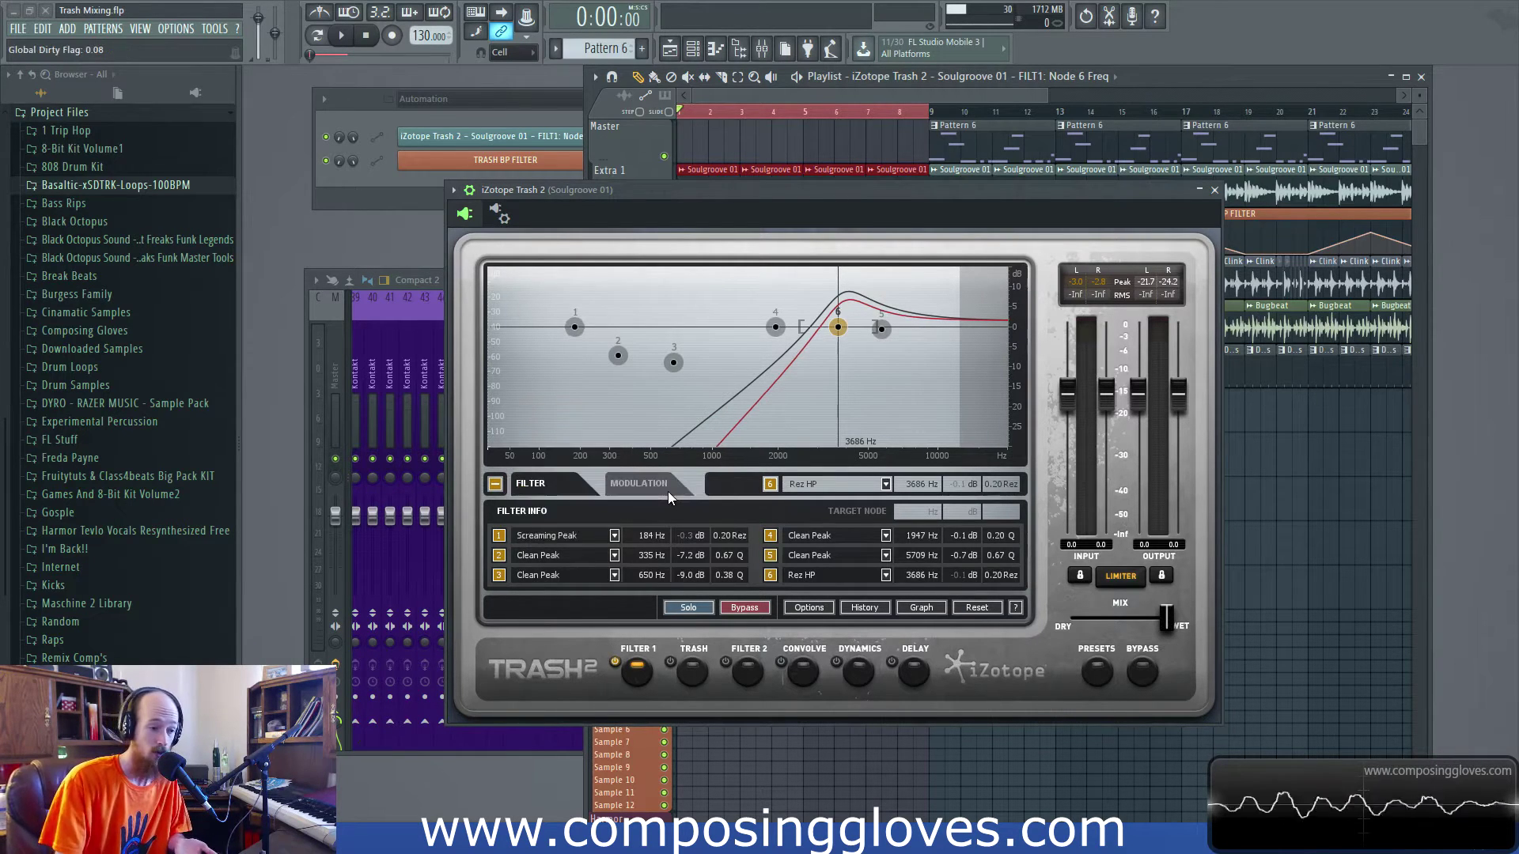
mouse_move(833, 329)
left_mouse_down()
mouse_move(865, 326)
mouse_move(685, 327)
mouse_move(819, 326)
left_mouse_up()
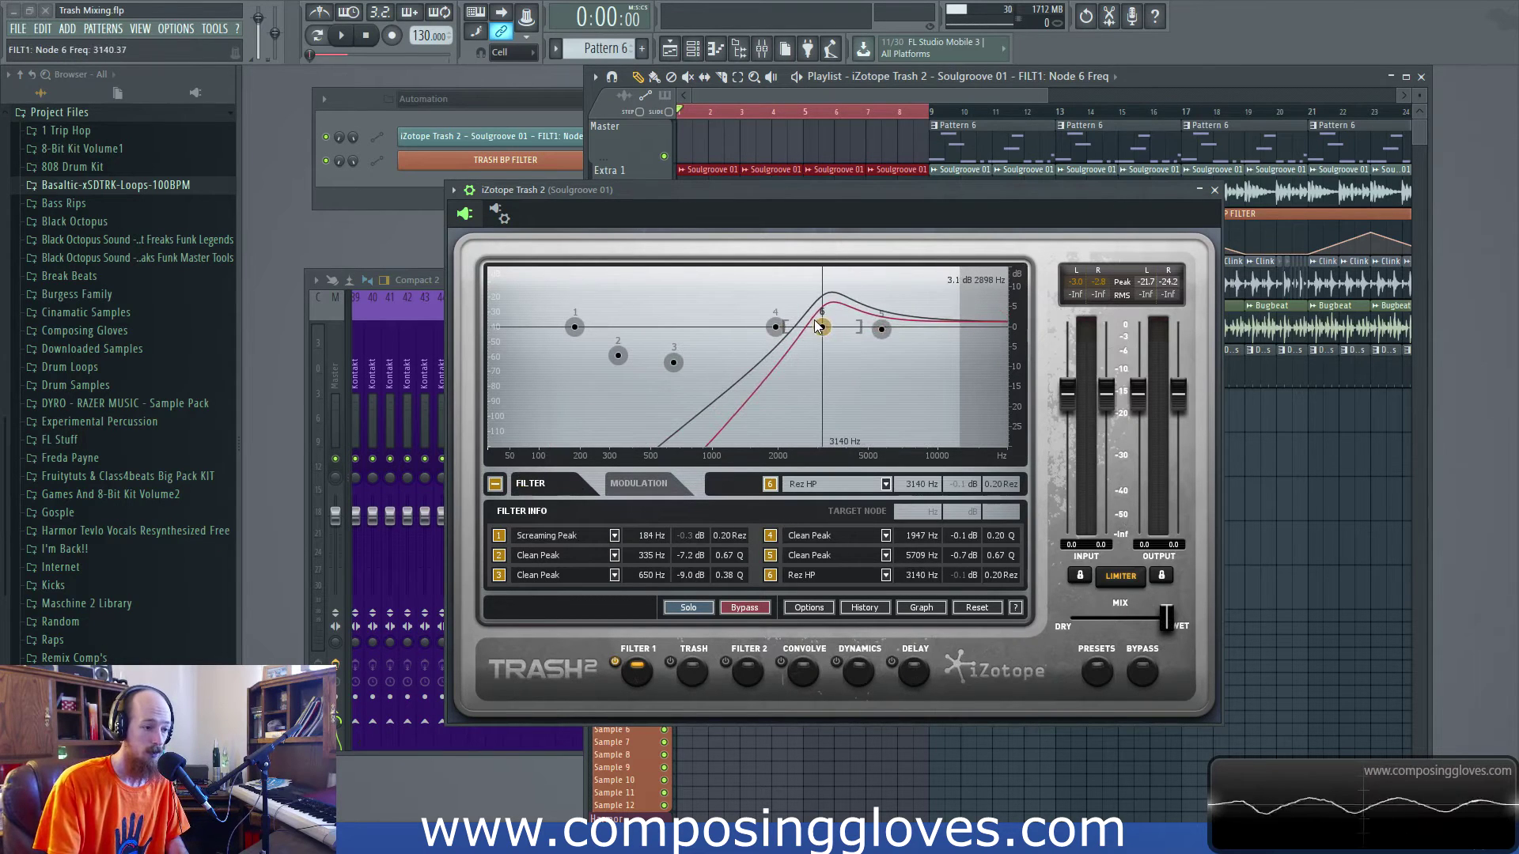
- Try the Clean HP filter type on Filter 1 node 1 and move node 6 to 10727 Hz
left_click(584, 538)
mouse_move(586, 500)
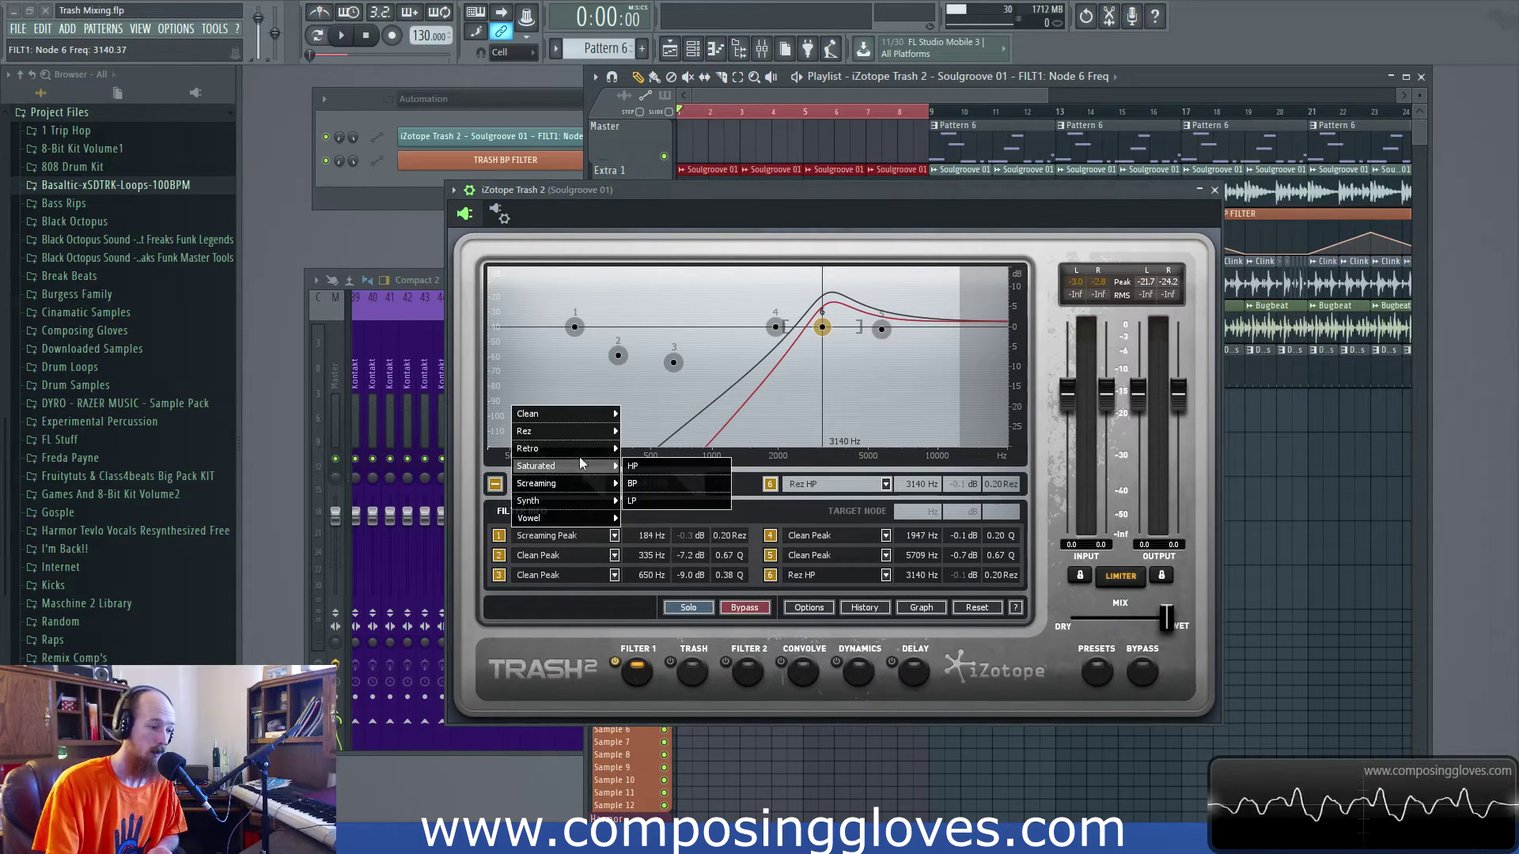
mouse_move(582, 414)
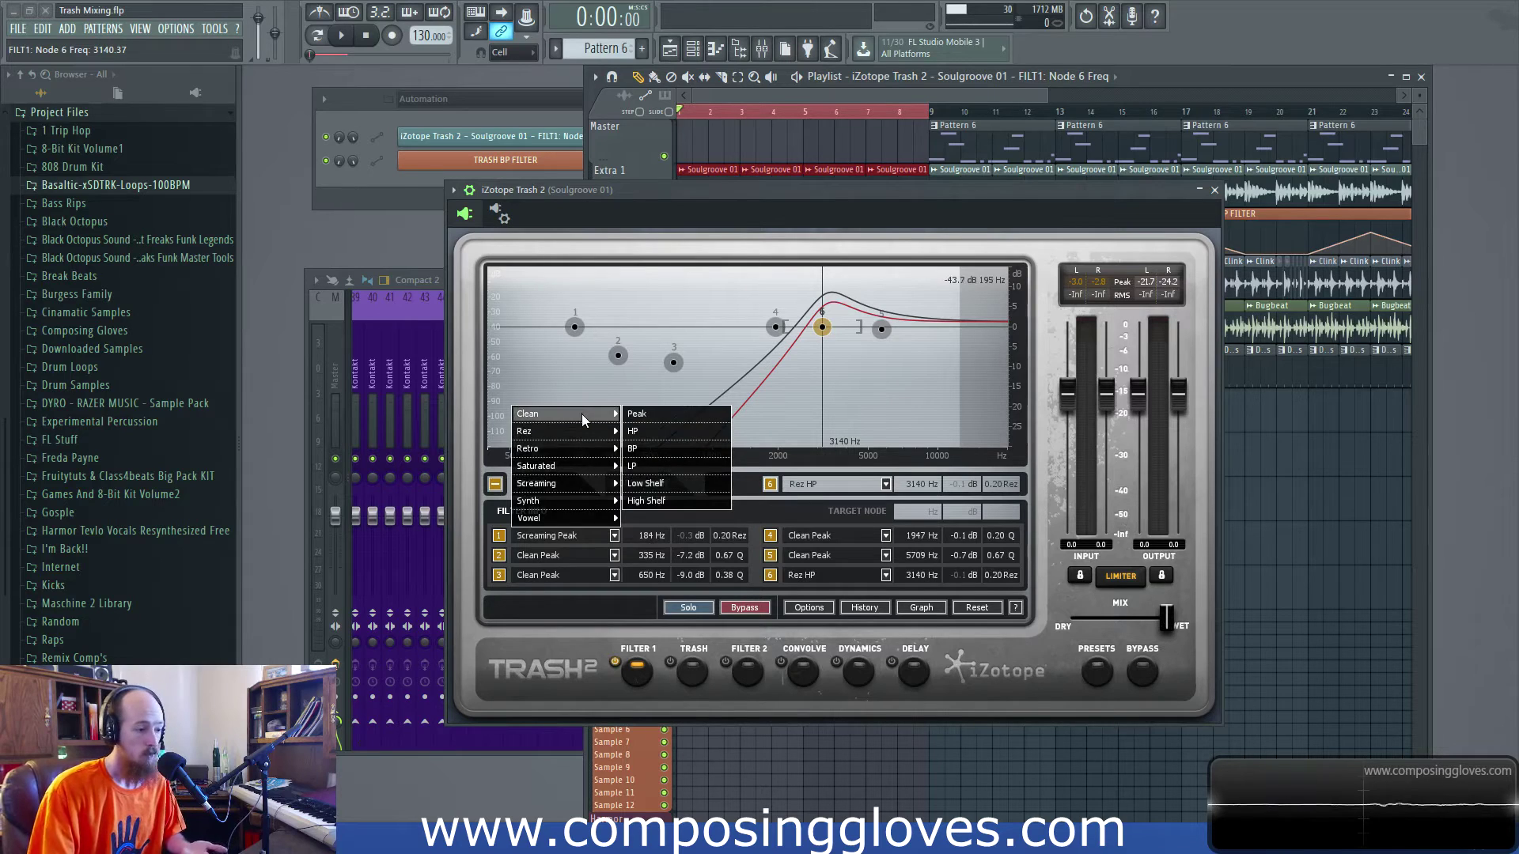
left_click(680, 434)
left_click_drag(822, 329, 944, 327)
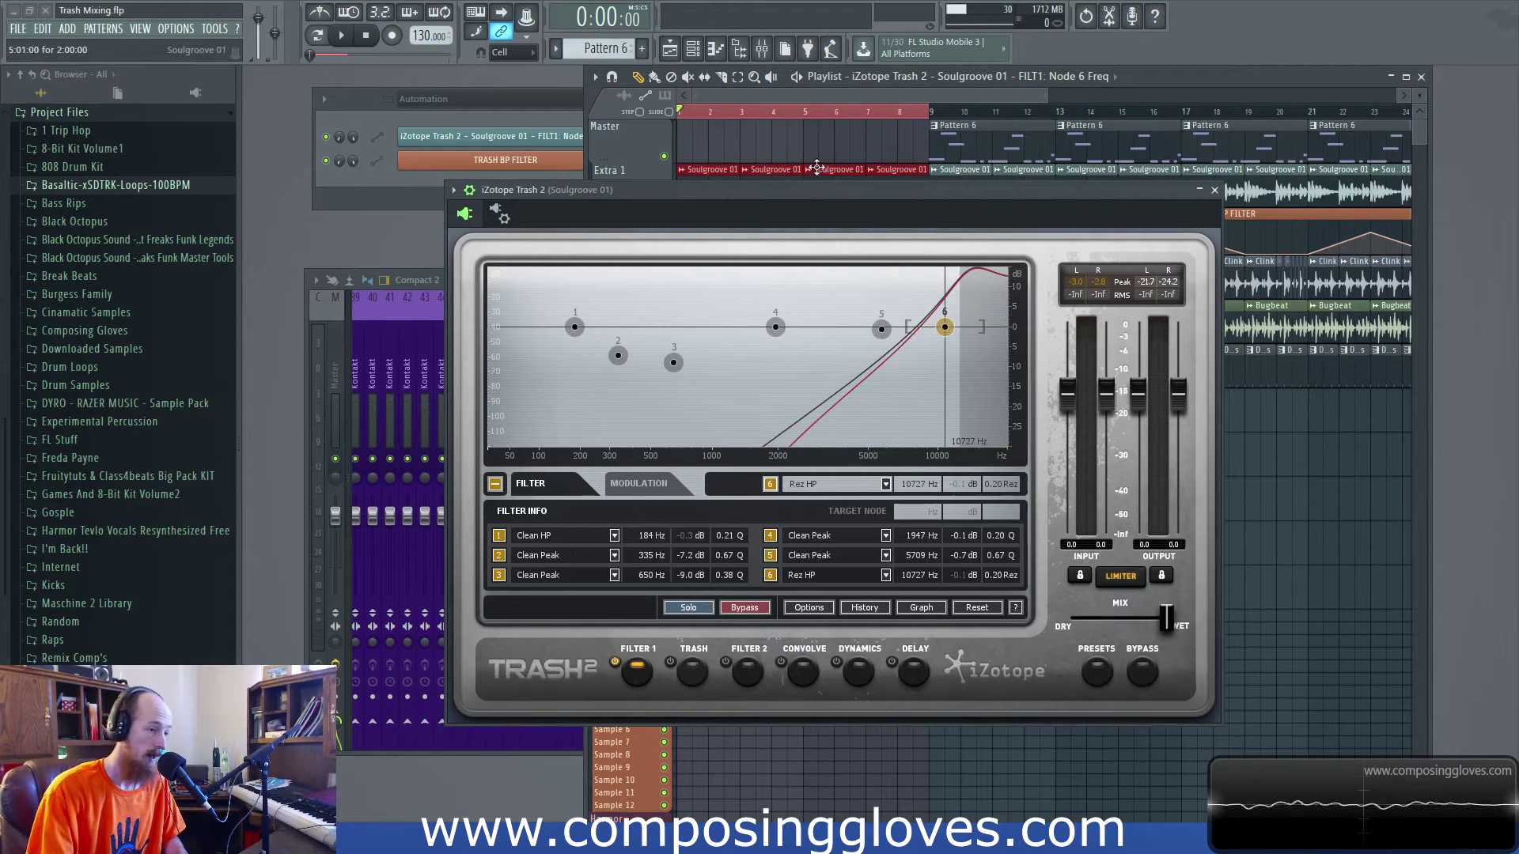
- Return Filter 1 node 1 to the Clean Peak filter type
left_click(566, 535)
mouse_move(568, 423)
left_click(669, 415)
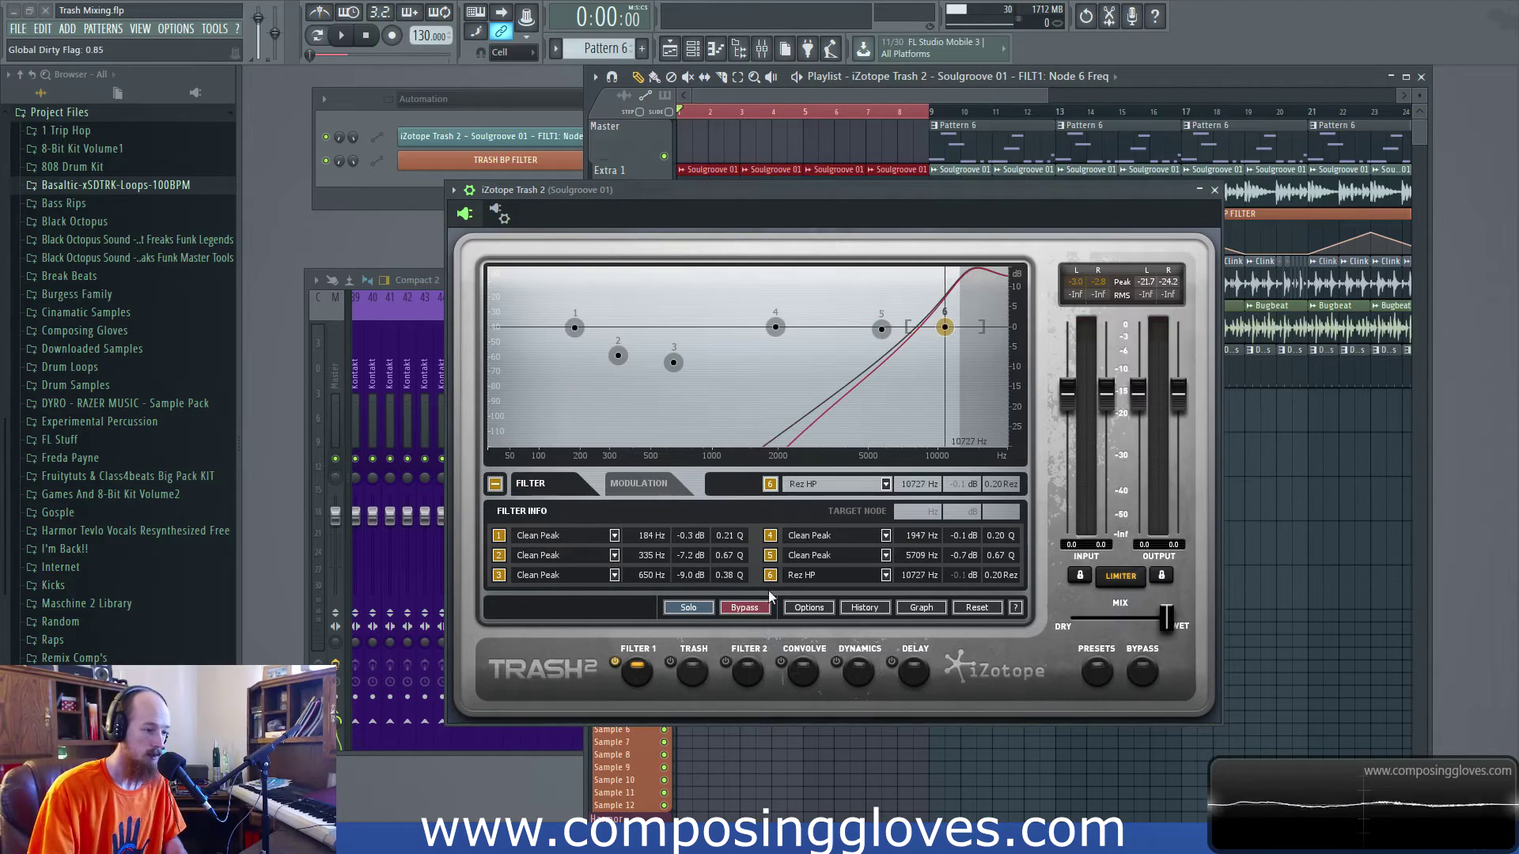
- Change Filter 1 node 6 to Clean HP, play the drum loop to audition the automated filter, and stop playback
left_click(852, 576)
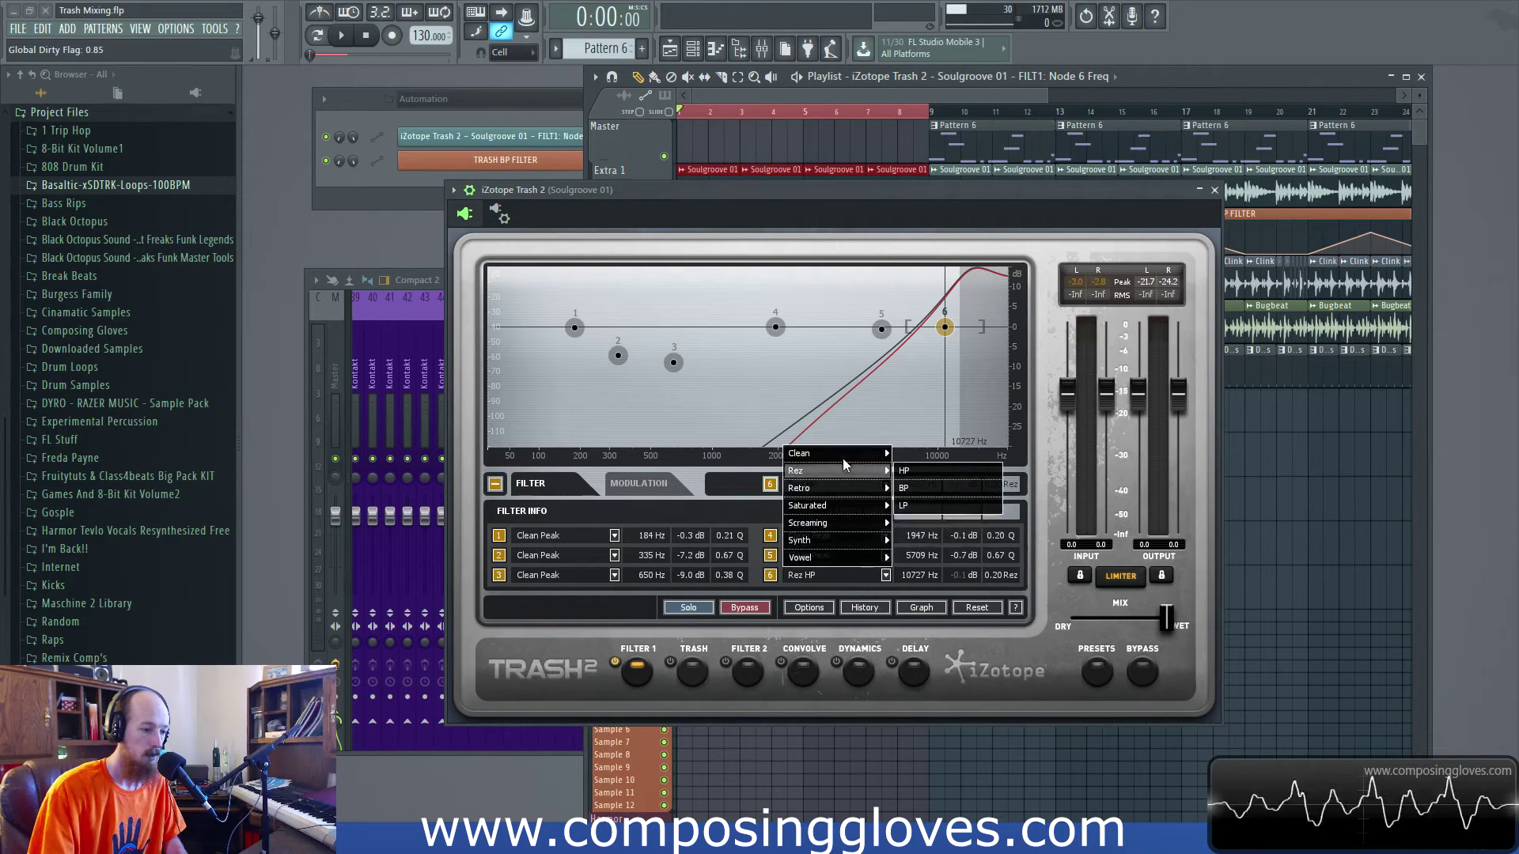
mouse_move(841, 454)
left_click(948, 472)
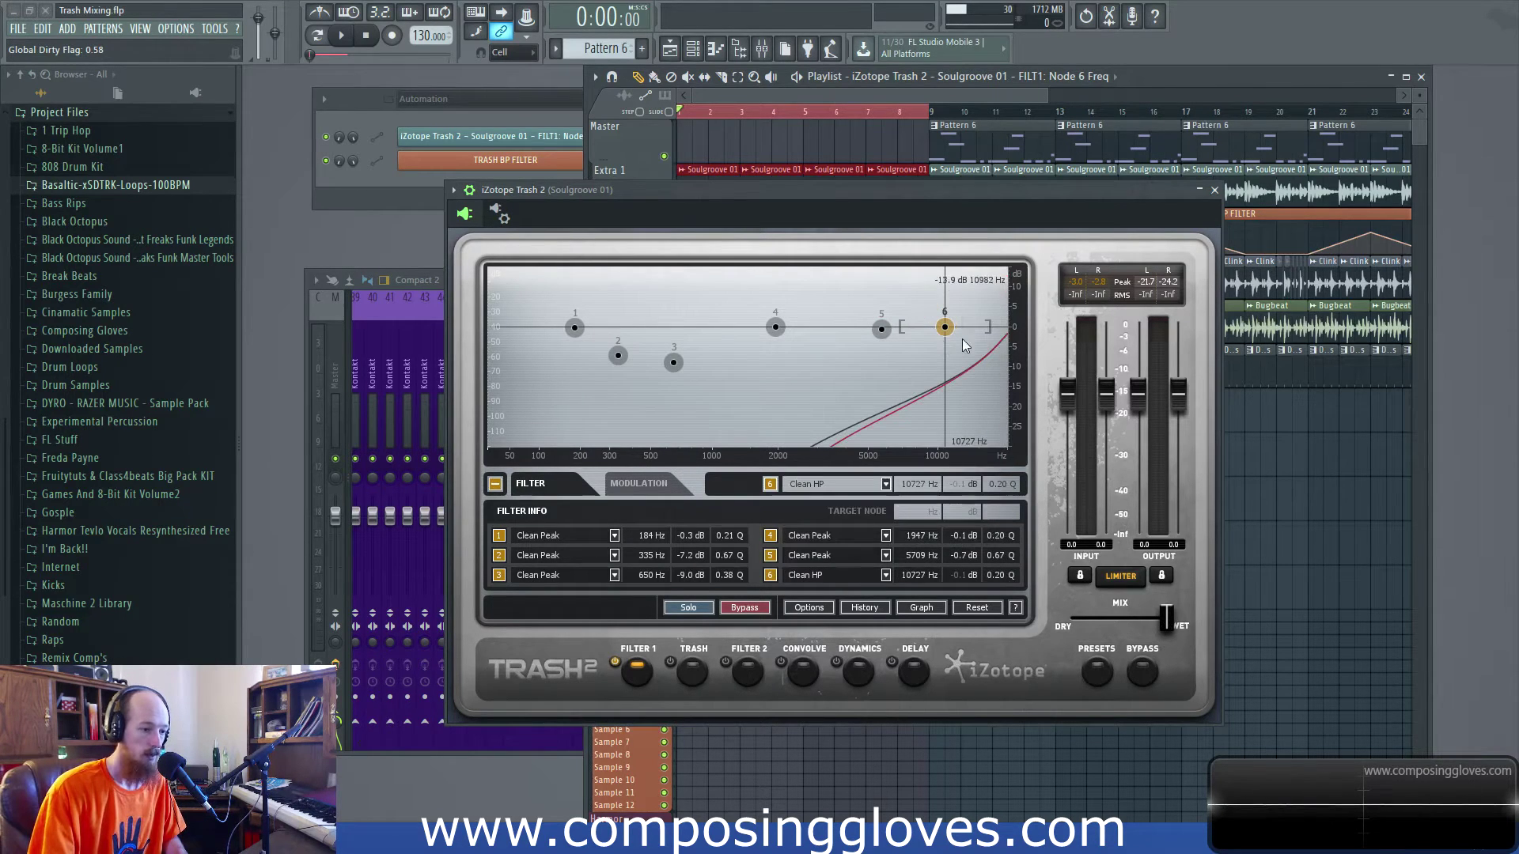
key("space")
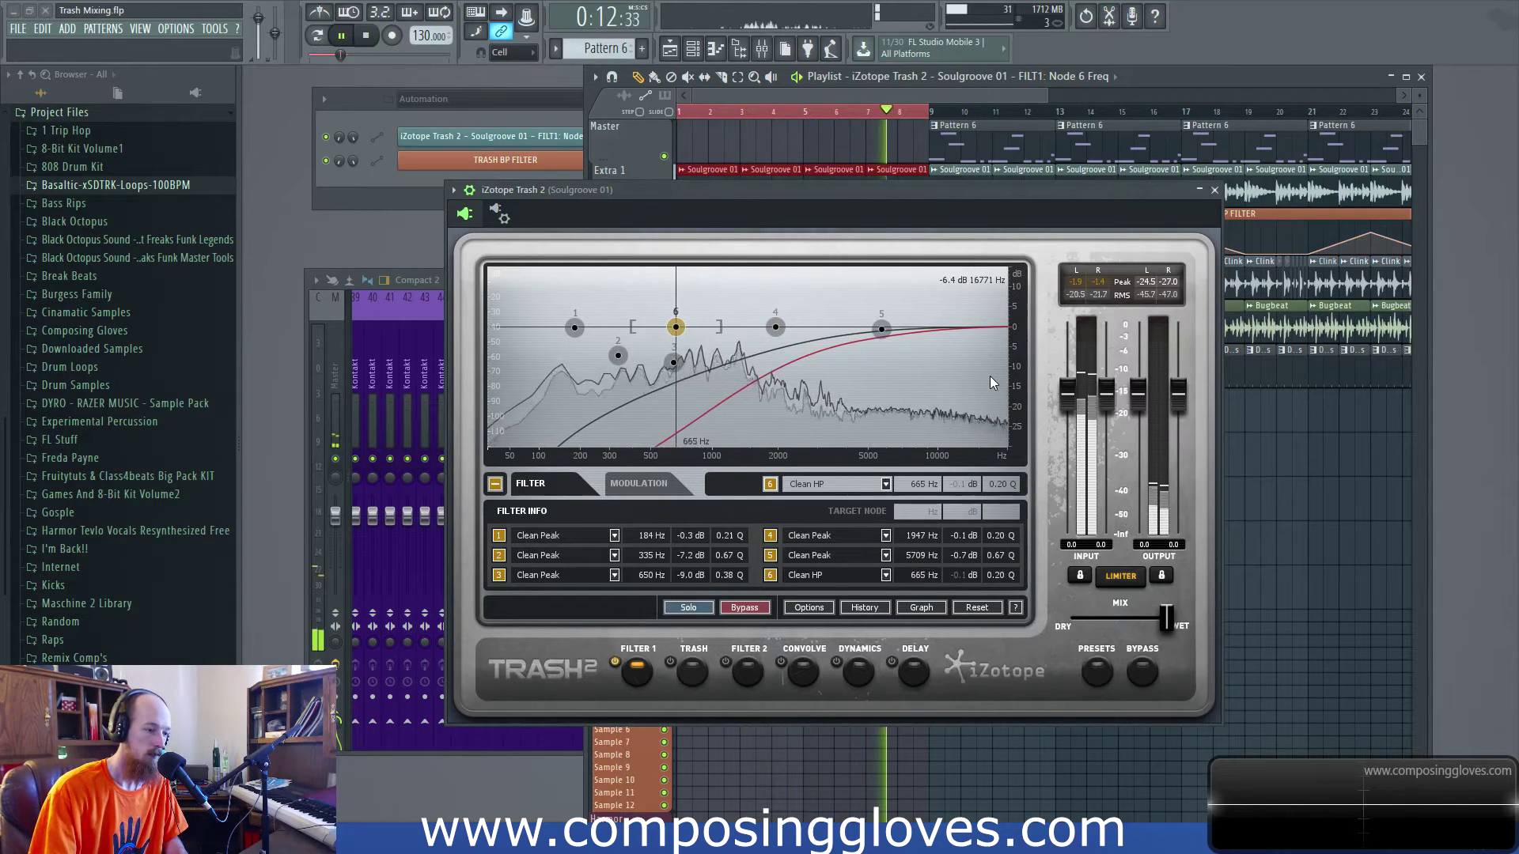
key("space")
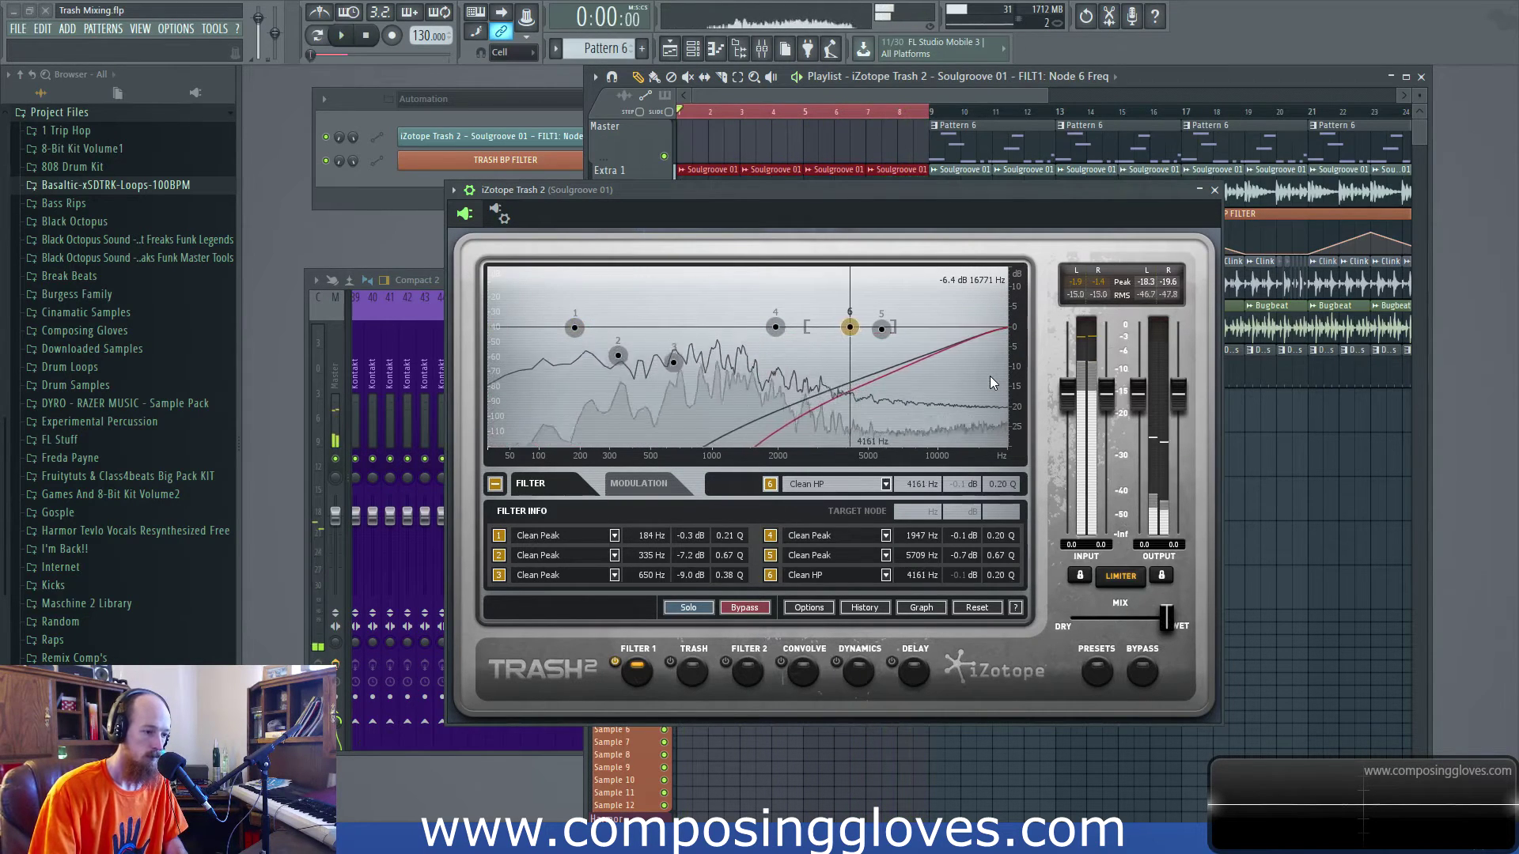
- Change Filter 1 node 6 to Saturated HP, play the drum loop to audition the sweep, and stop playback
left_click(866, 576)
mouse_move(849, 523)
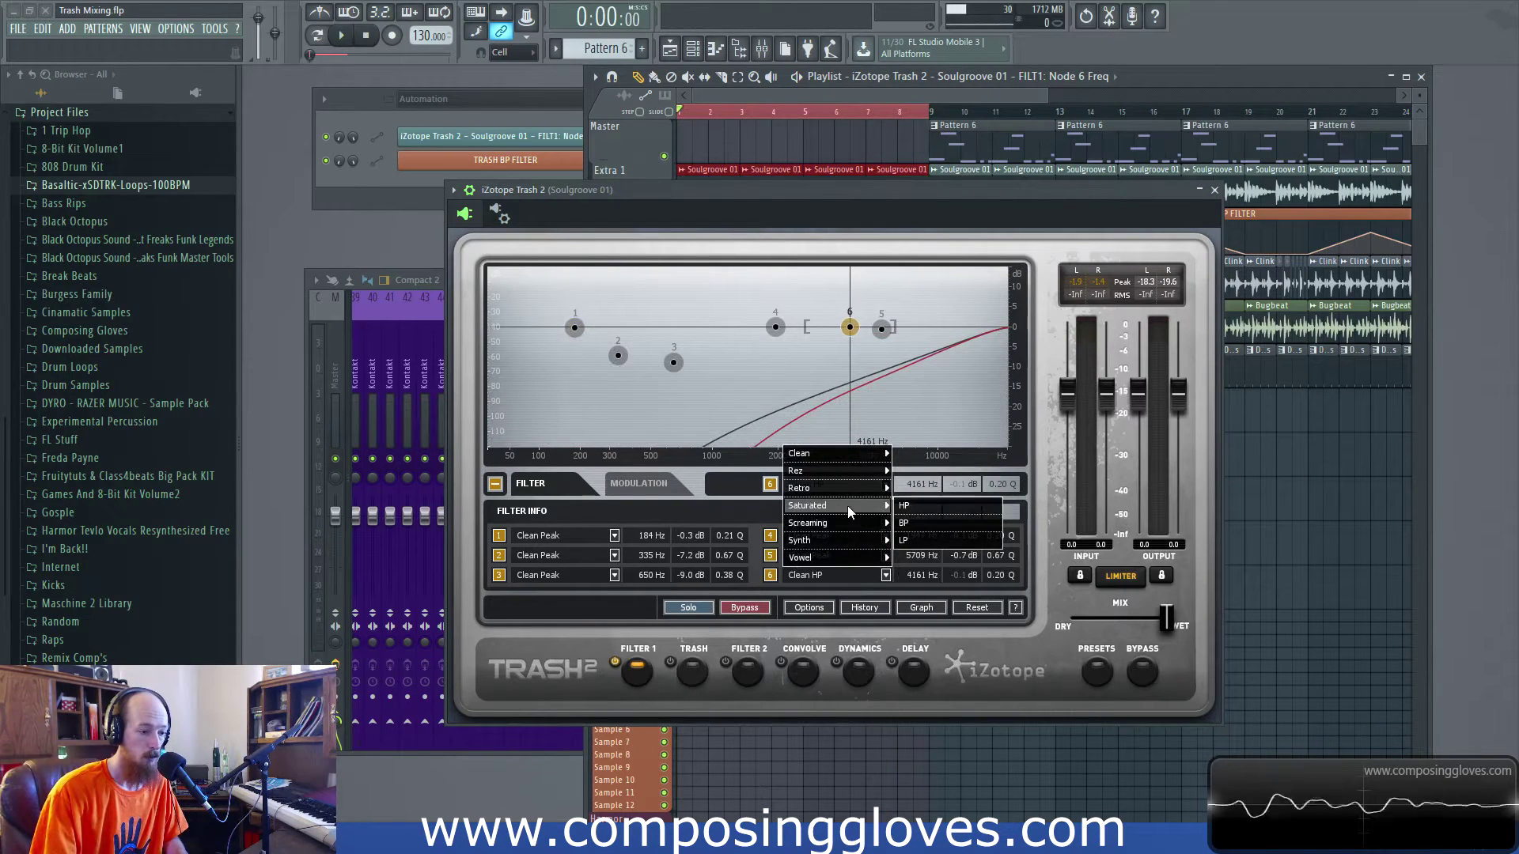
left_click(916, 506)
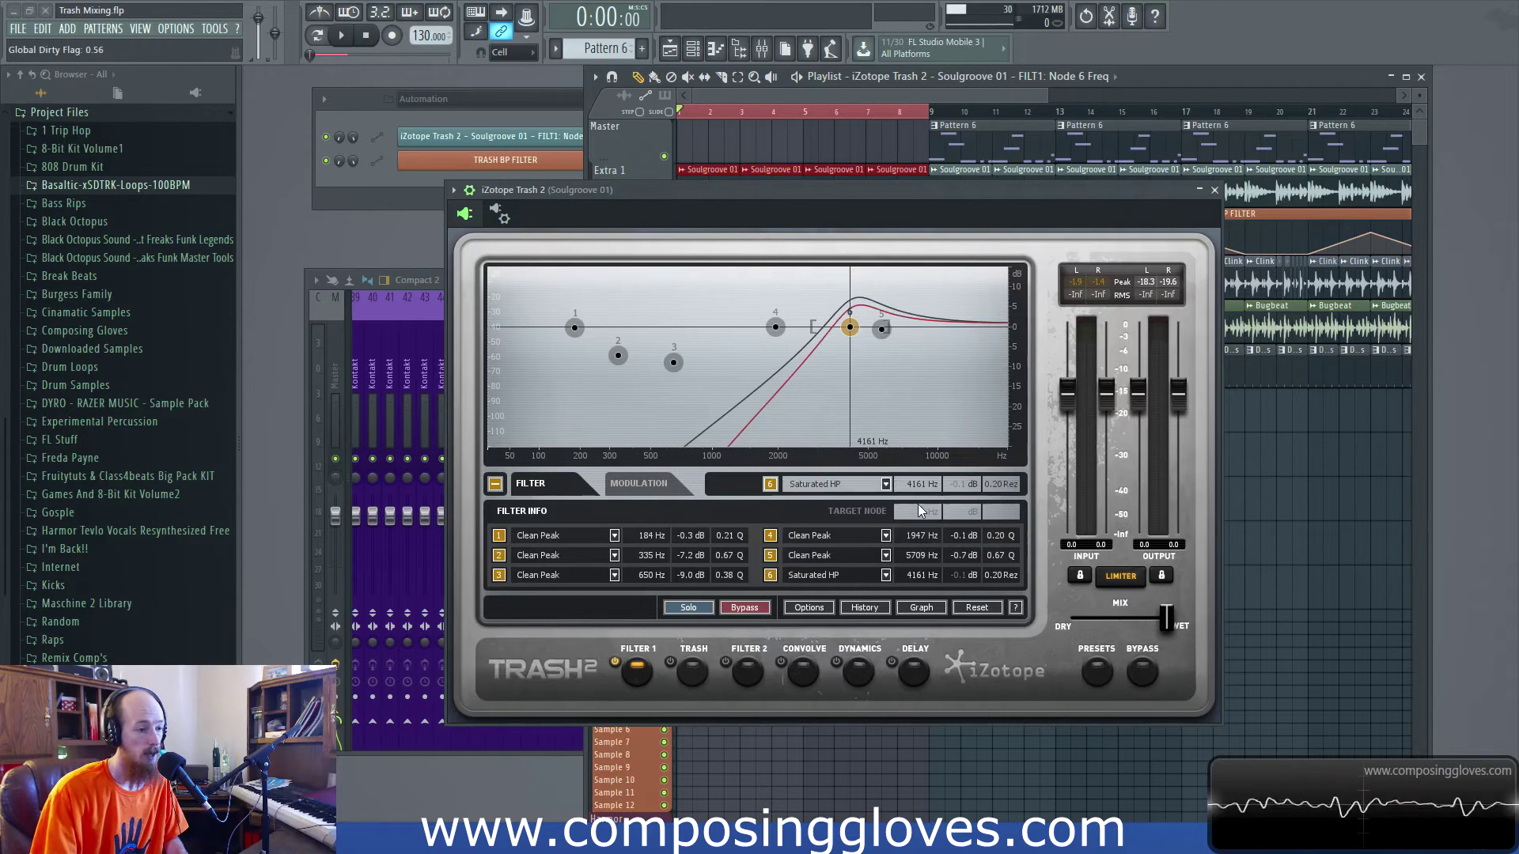
key("space")
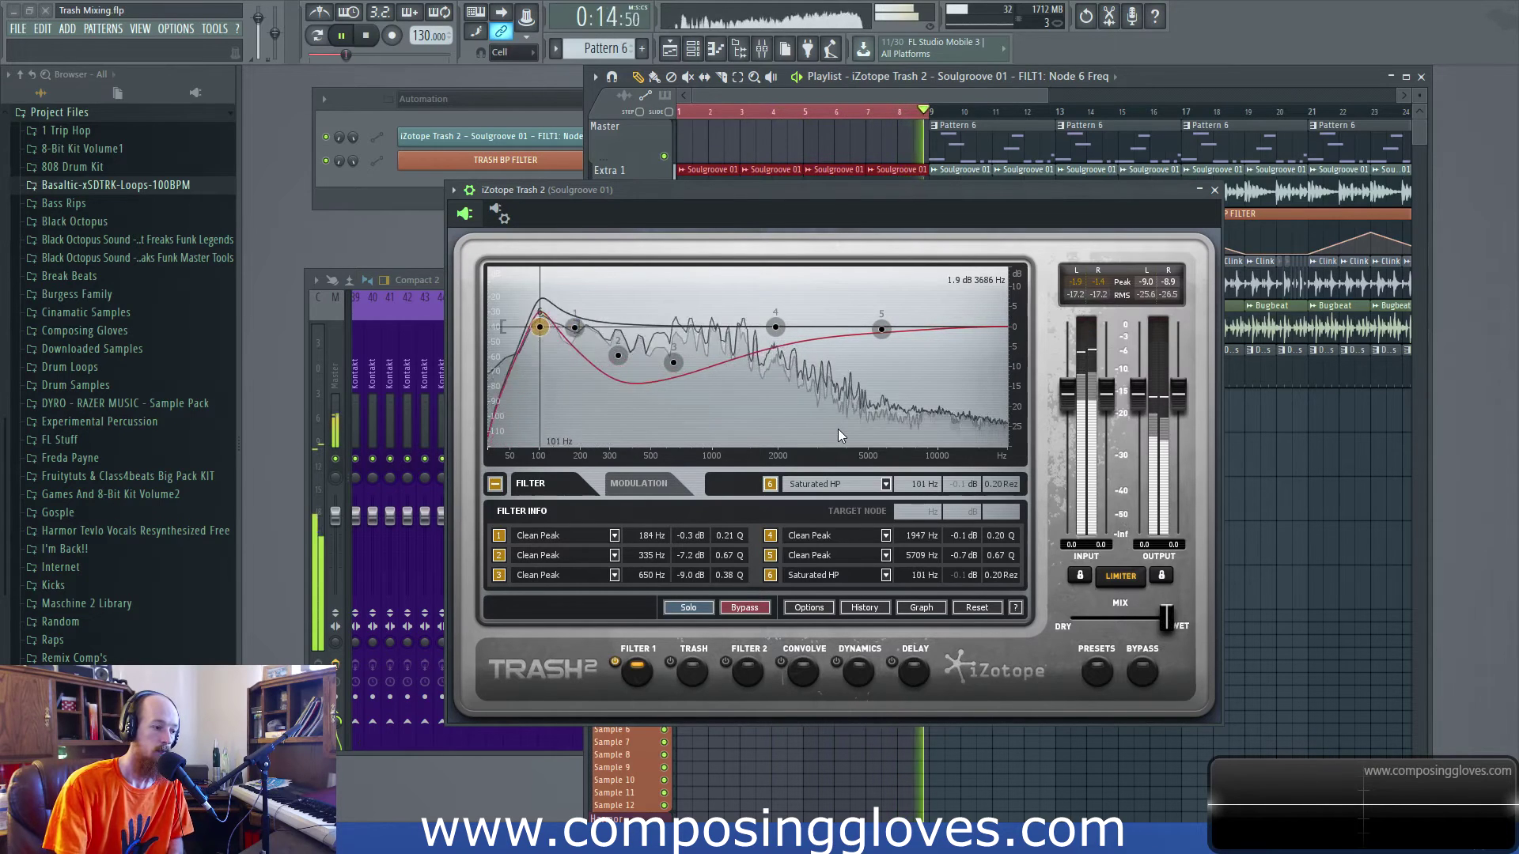
key("space")
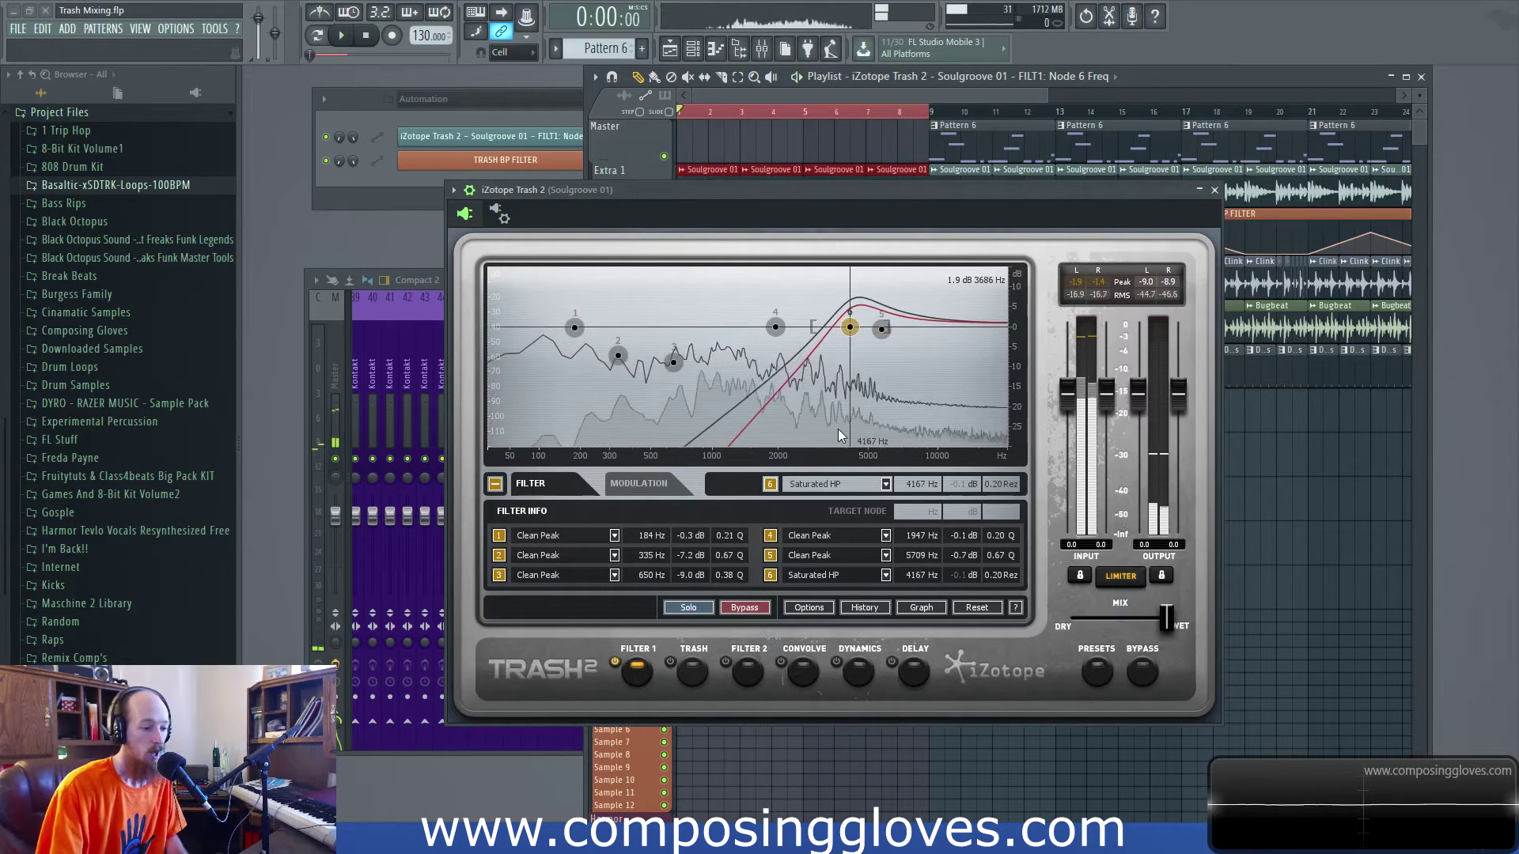
- Change Filter 1 node 6 back to Rez HP, play the drum loop briefly for comparison, and stop playback
left_click(839, 572)
mouse_move(836, 474)
left_click(912, 471)
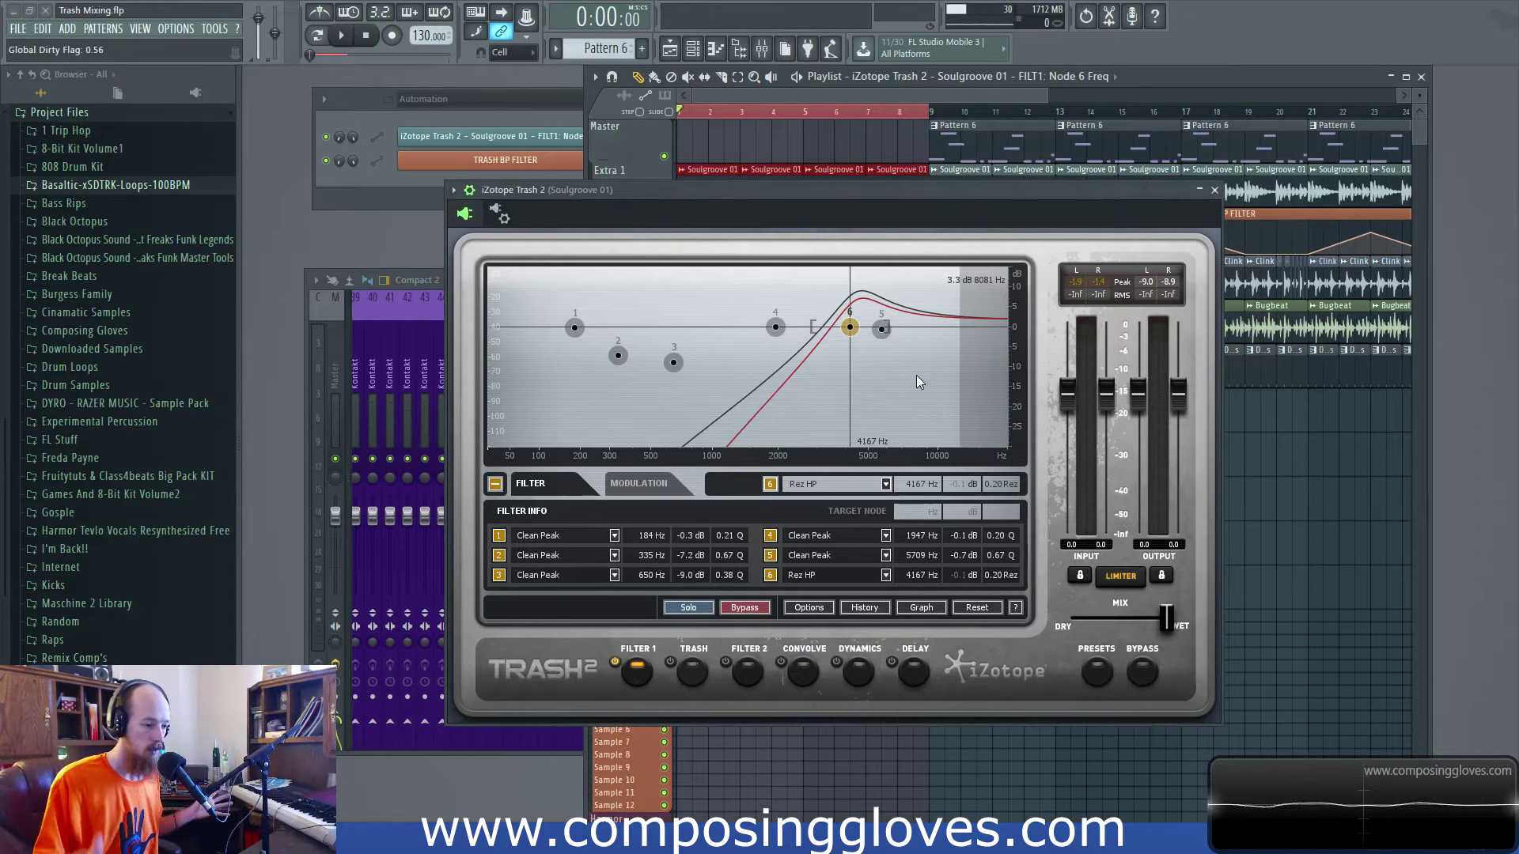
key("space")
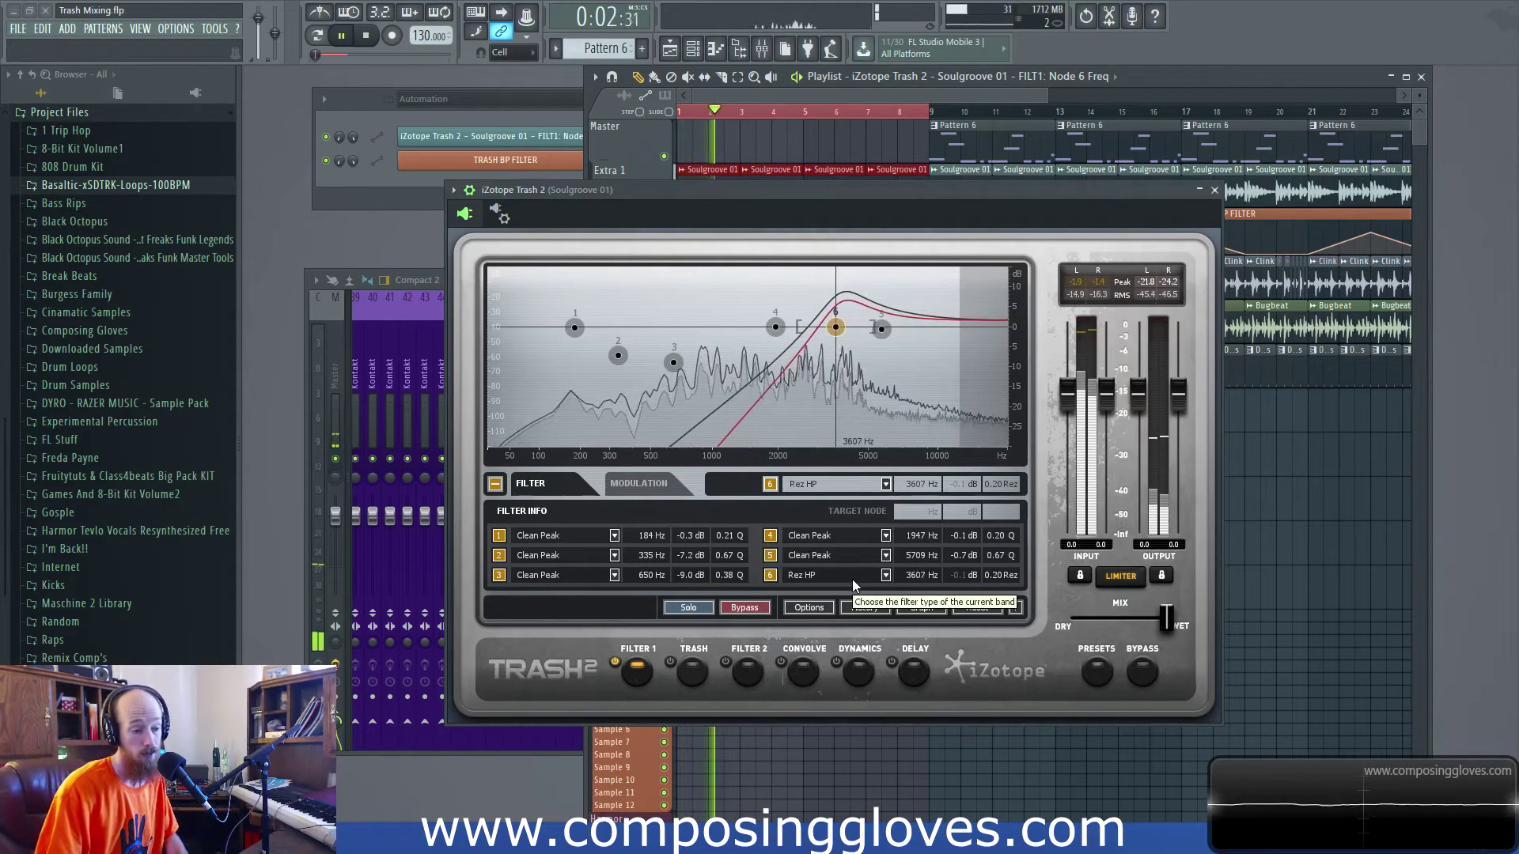
key("space")
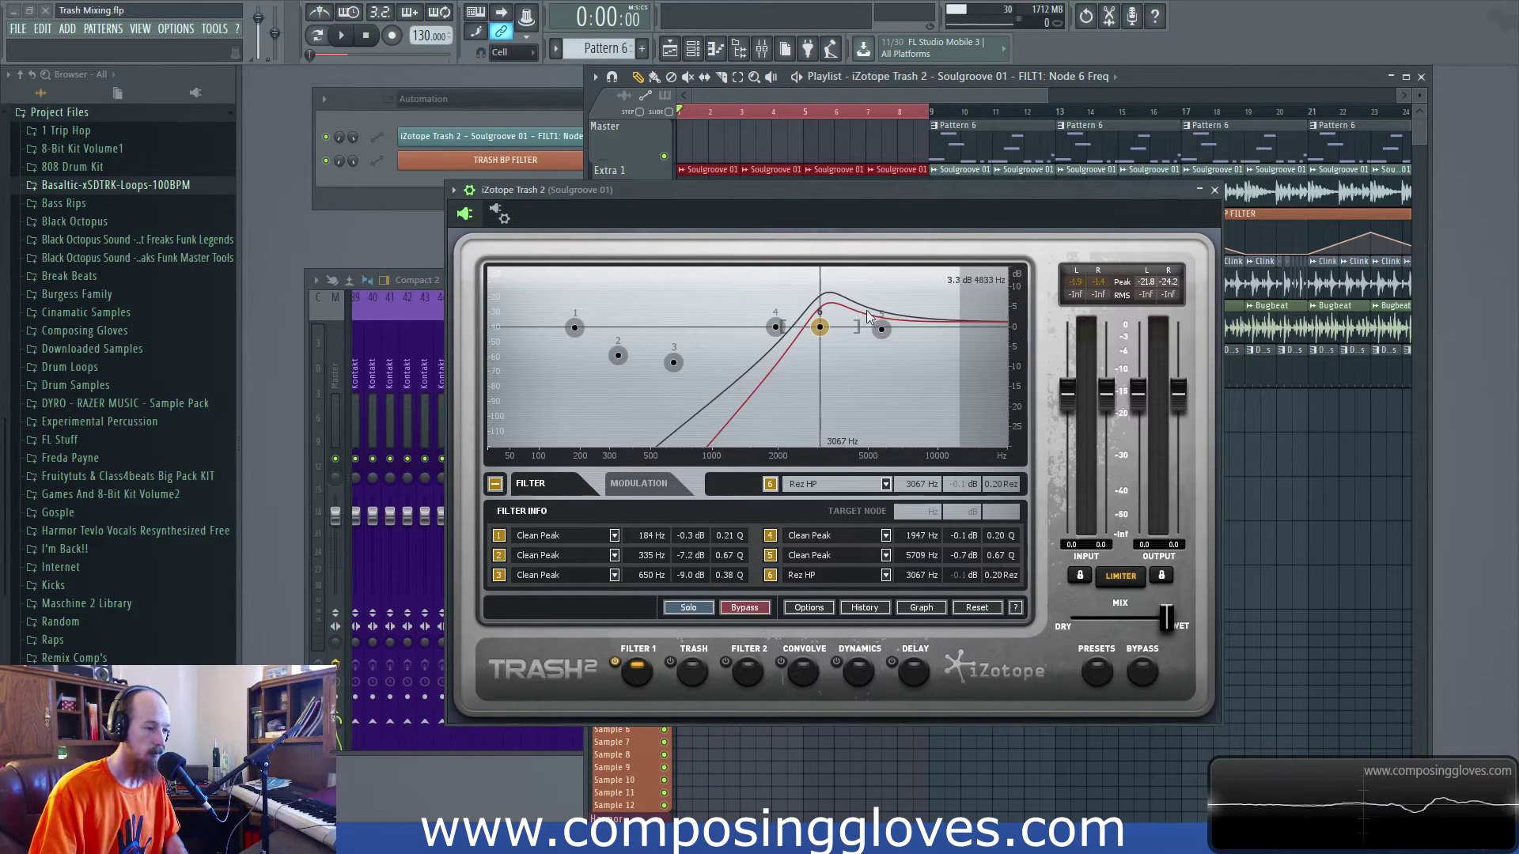
- Lower Filter 1 node 6's resonance to 0.00, and raise it to 0.27
left_click_drag(1003, 576, 998, 606)
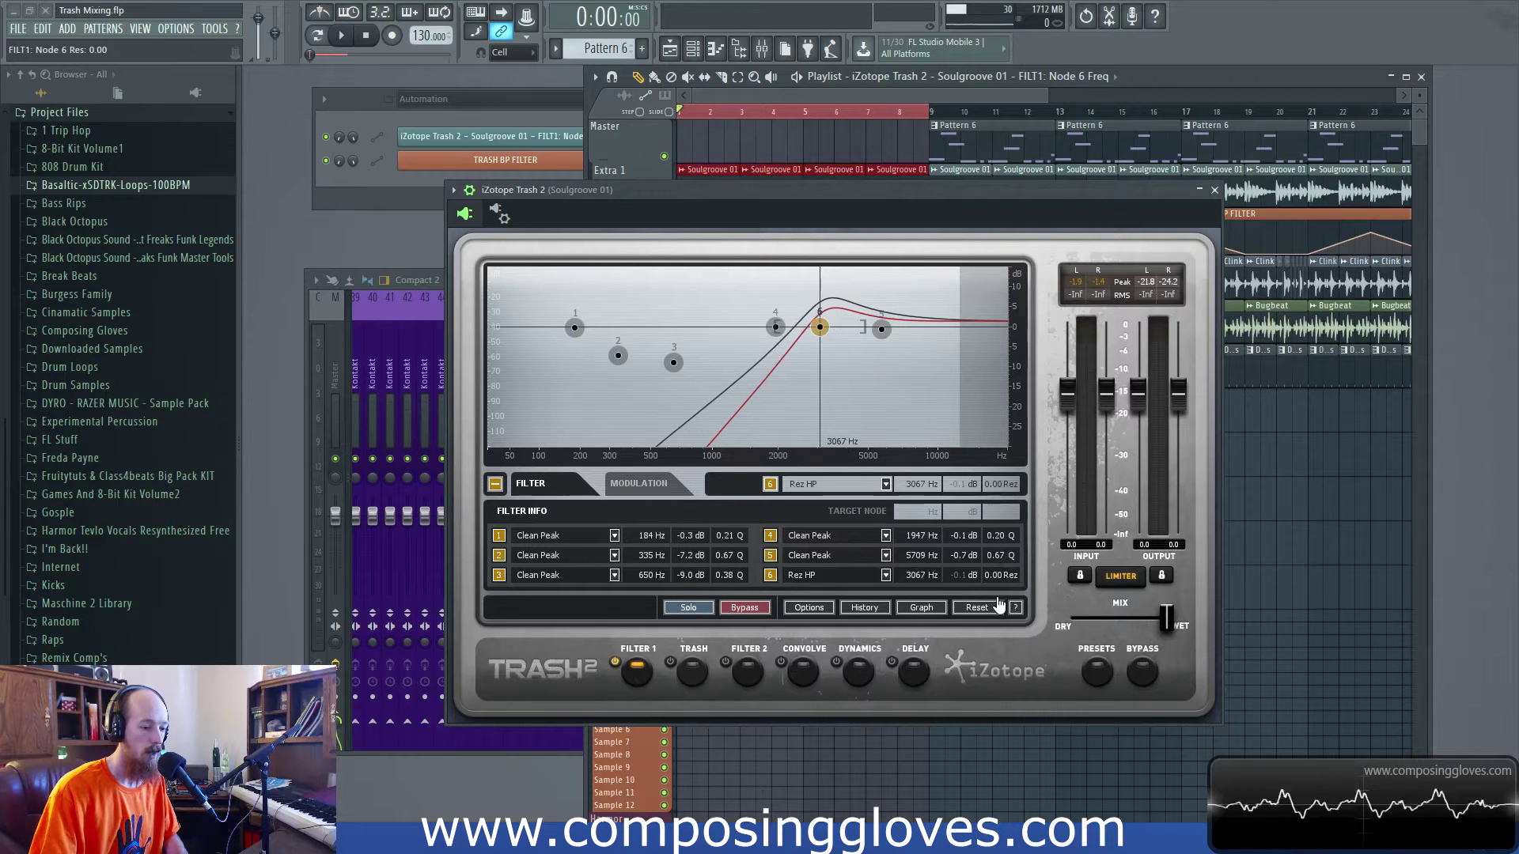
left_click_drag(996, 641, 992, 655)
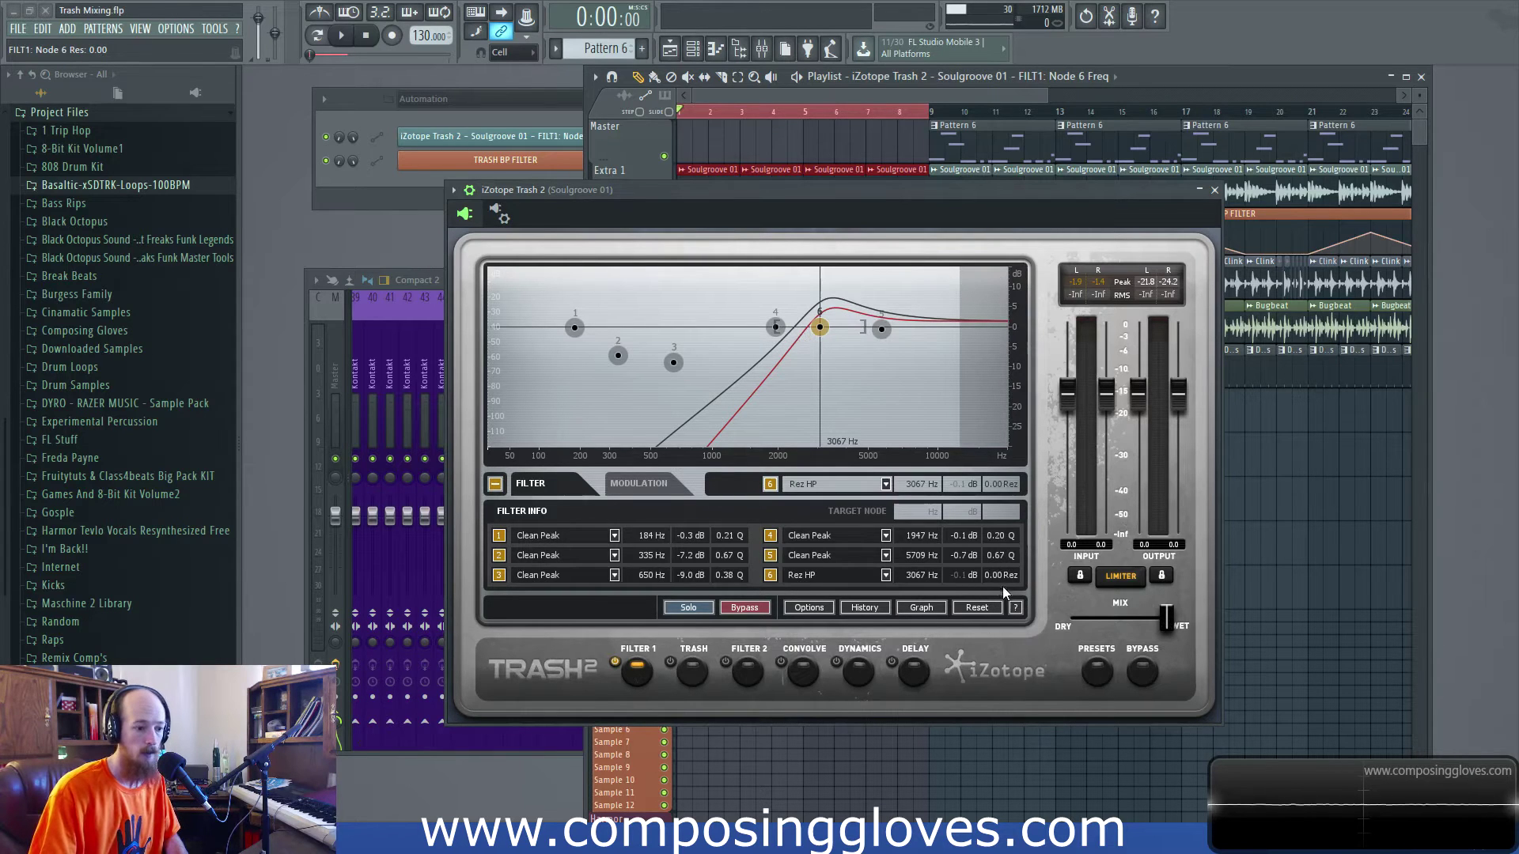
left_click_drag(999, 584, 999, 579)
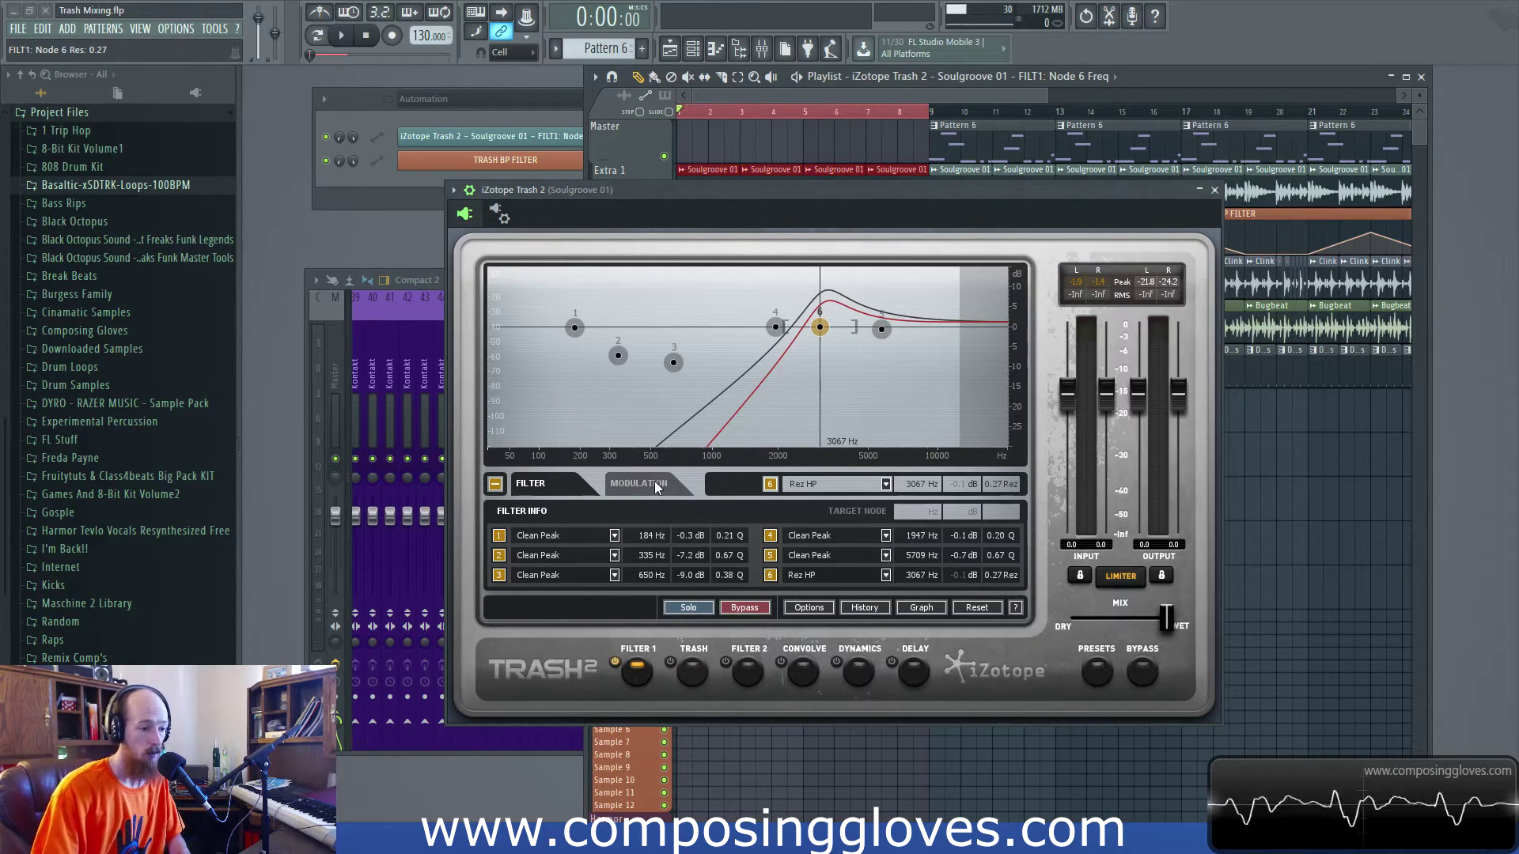
- Disable Filter 1 nodes 3, 2 and 1 to demonstrate the node switches, and enable all three again
left_click(498, 575)
left_click(498, 555)
left_click(499, 535)
left_click(500, 555)
left_click(499, 536)
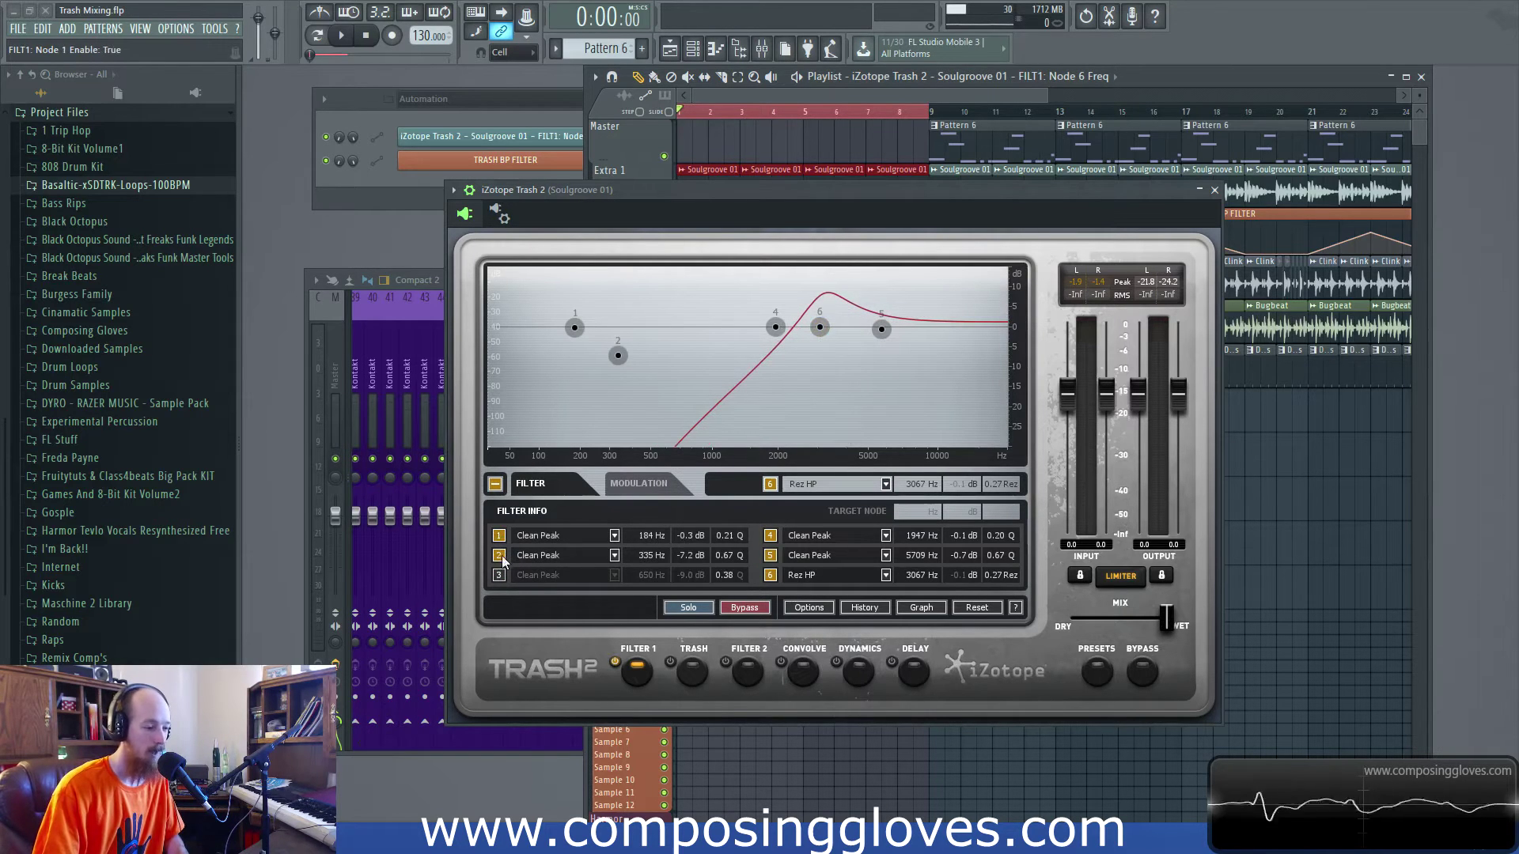
left_click(499, 575)
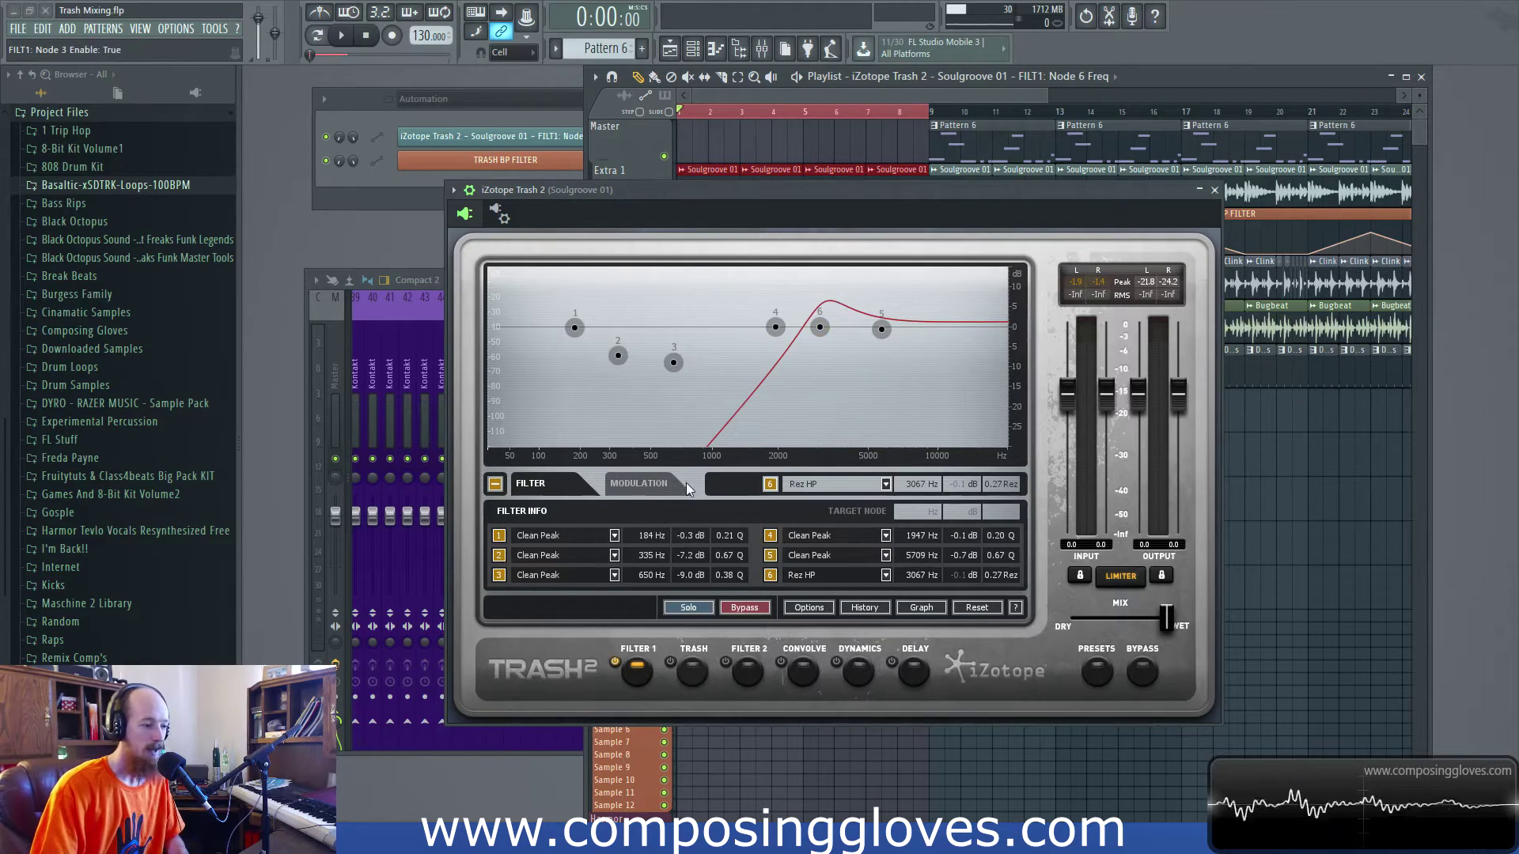
- Examine the modulation settings of Filter 1's nodes 4, 3, 2, 1 and 6, compare with the filter settings, and return to node 3's modulation
left_click(653, 486)
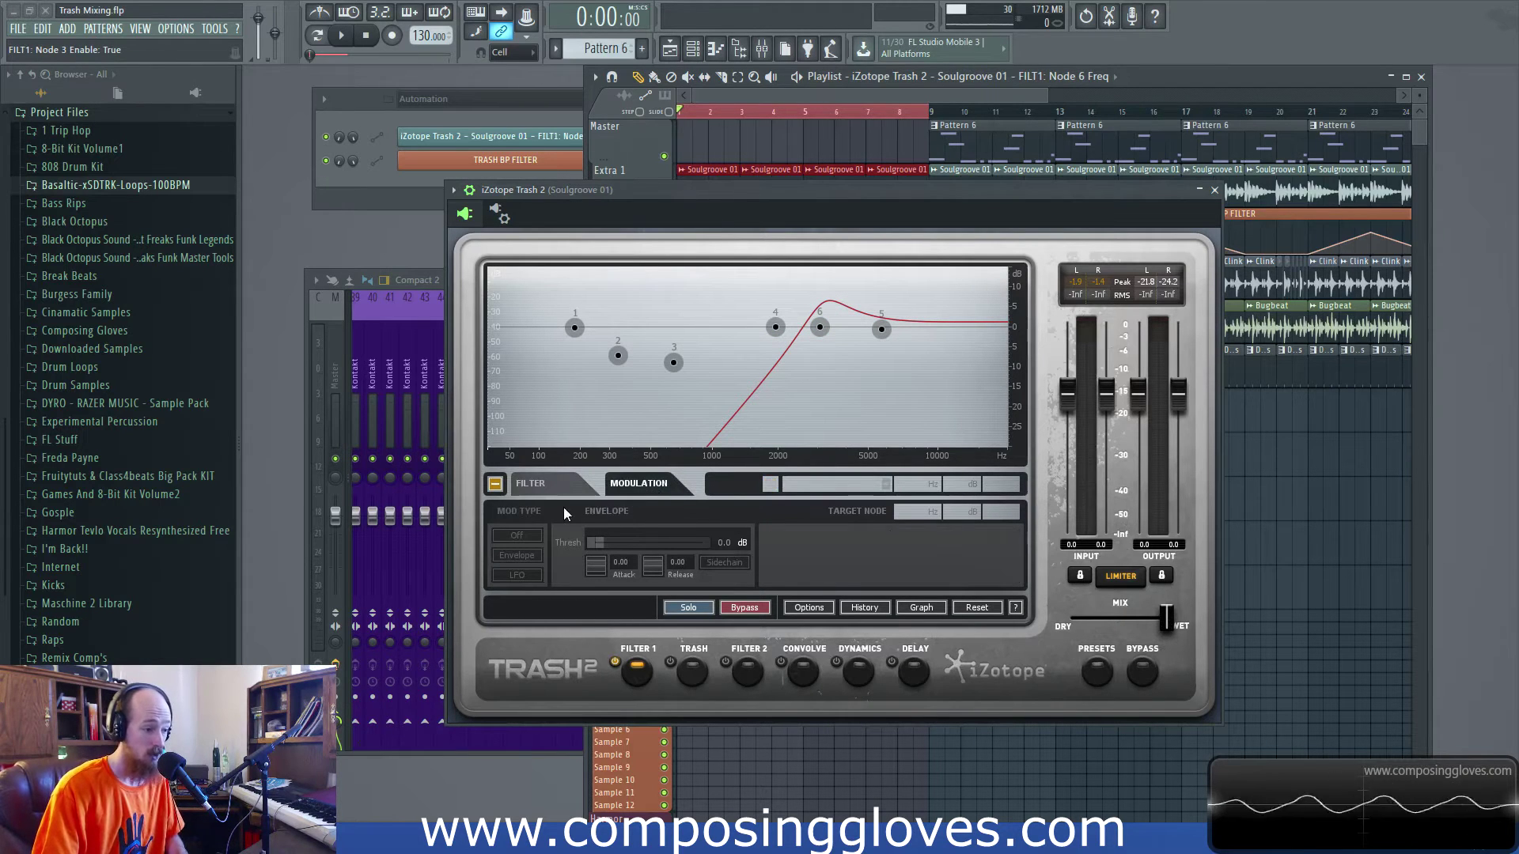
left_click(775, 326)
left_click(673, 363)
left_click(617, 355)
left_click(574, 327)
left_click(819, 327)
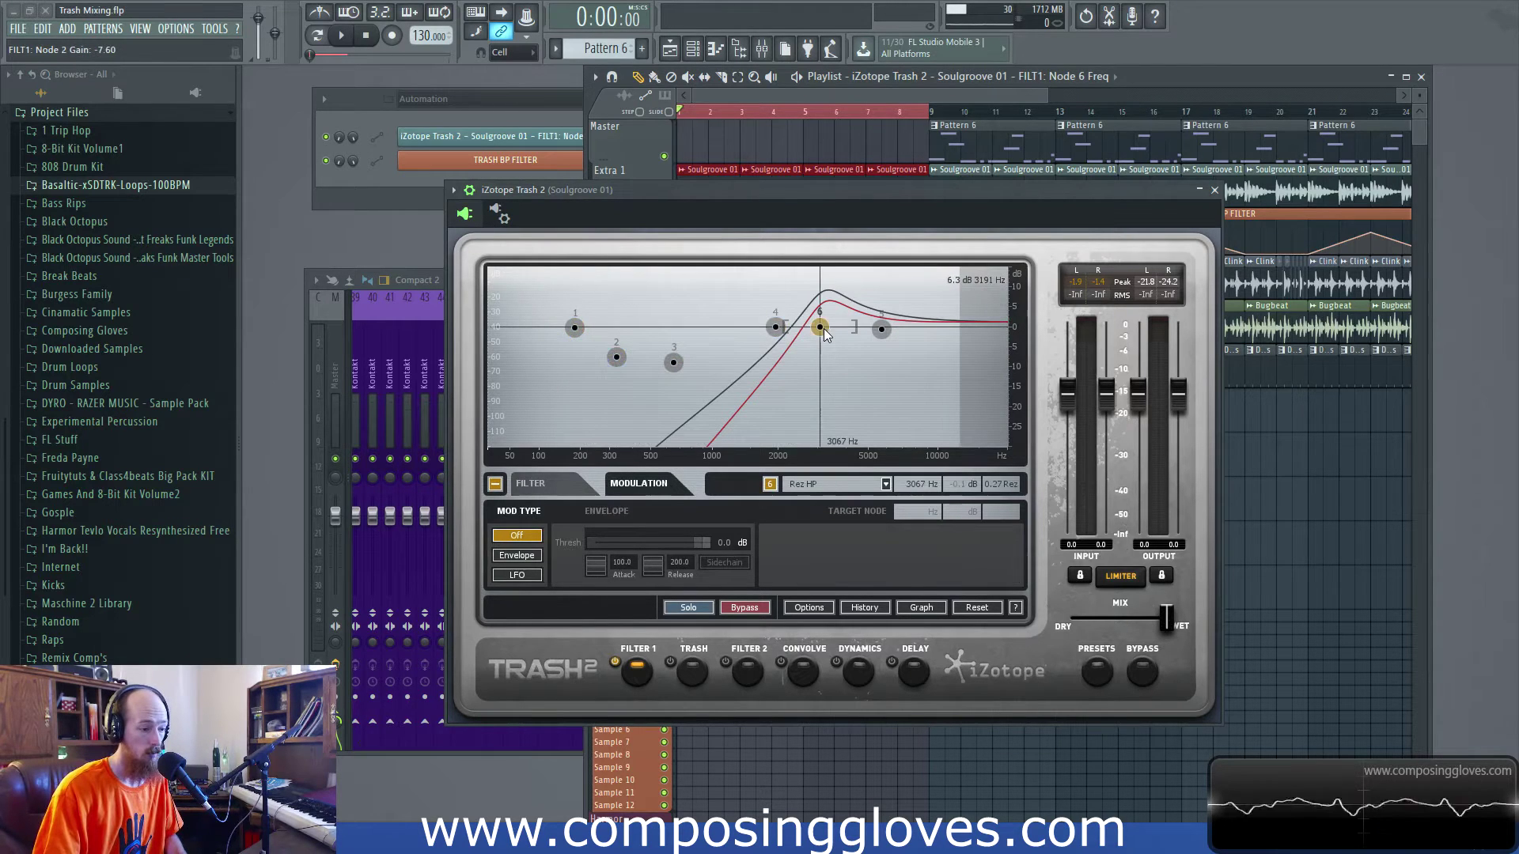
left_click(775, 327)
left_click(688, 369)
left_click(674, 363)
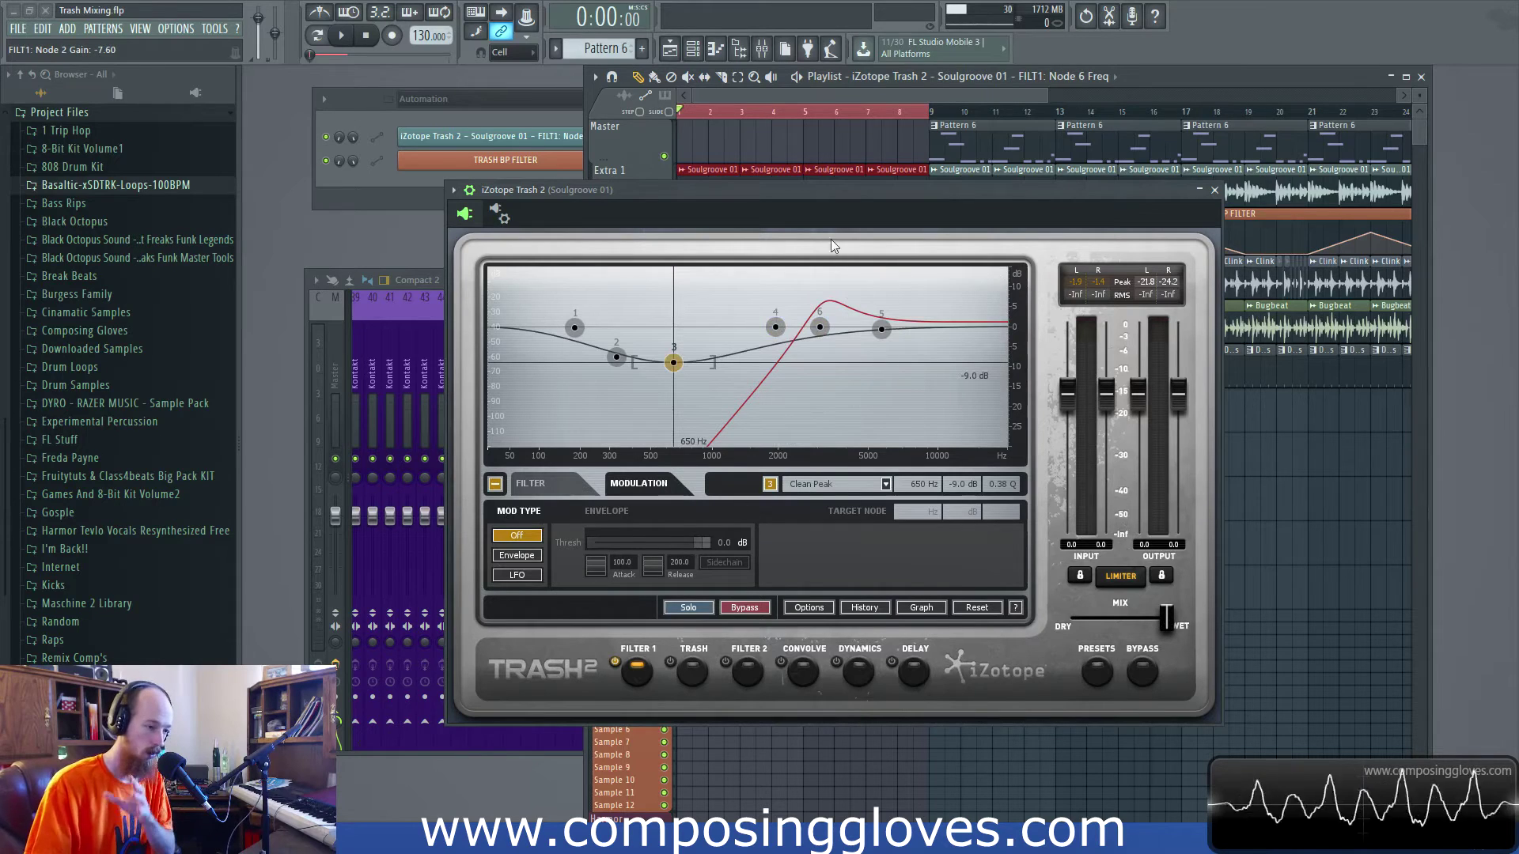
left_click(538, 484)
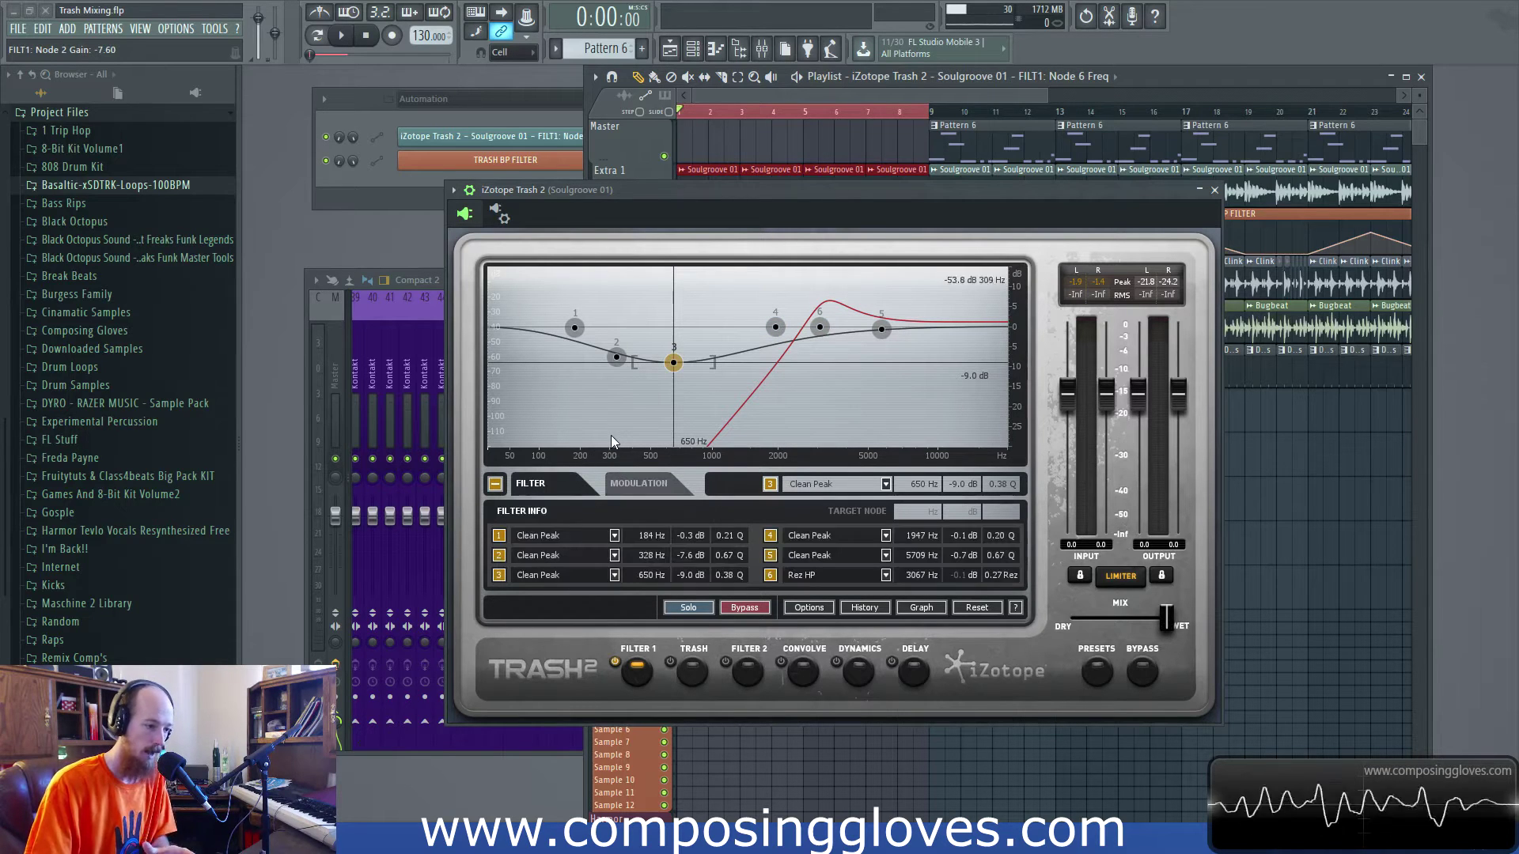
left_click(657, 488)
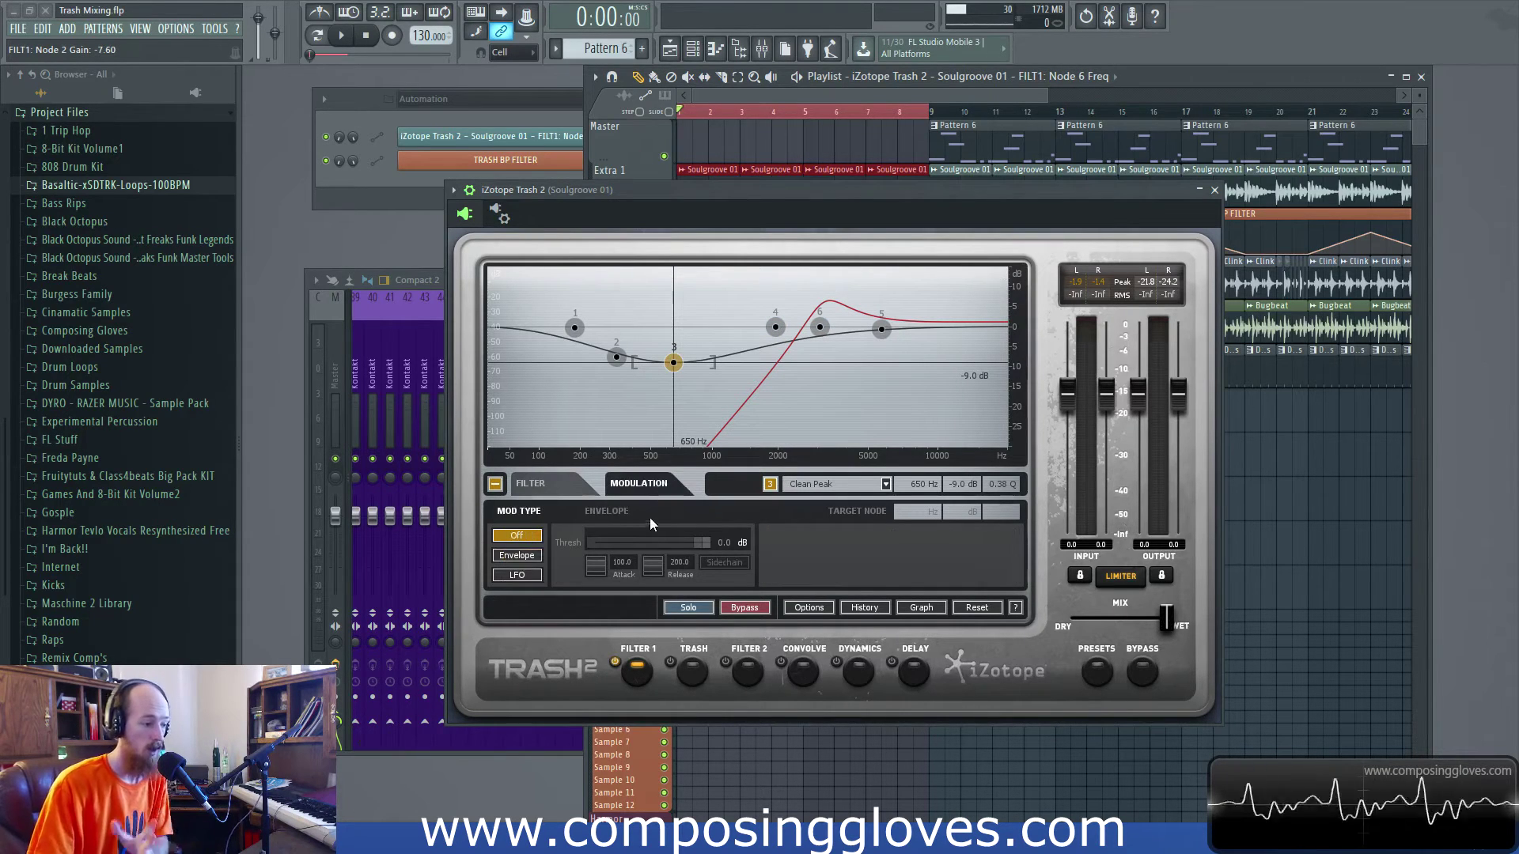
- Try node 3's LFO and Off modulation types, choose Envelope, and move its target node to 11879 Hz and -24.8 dB
left_click(512, 557)
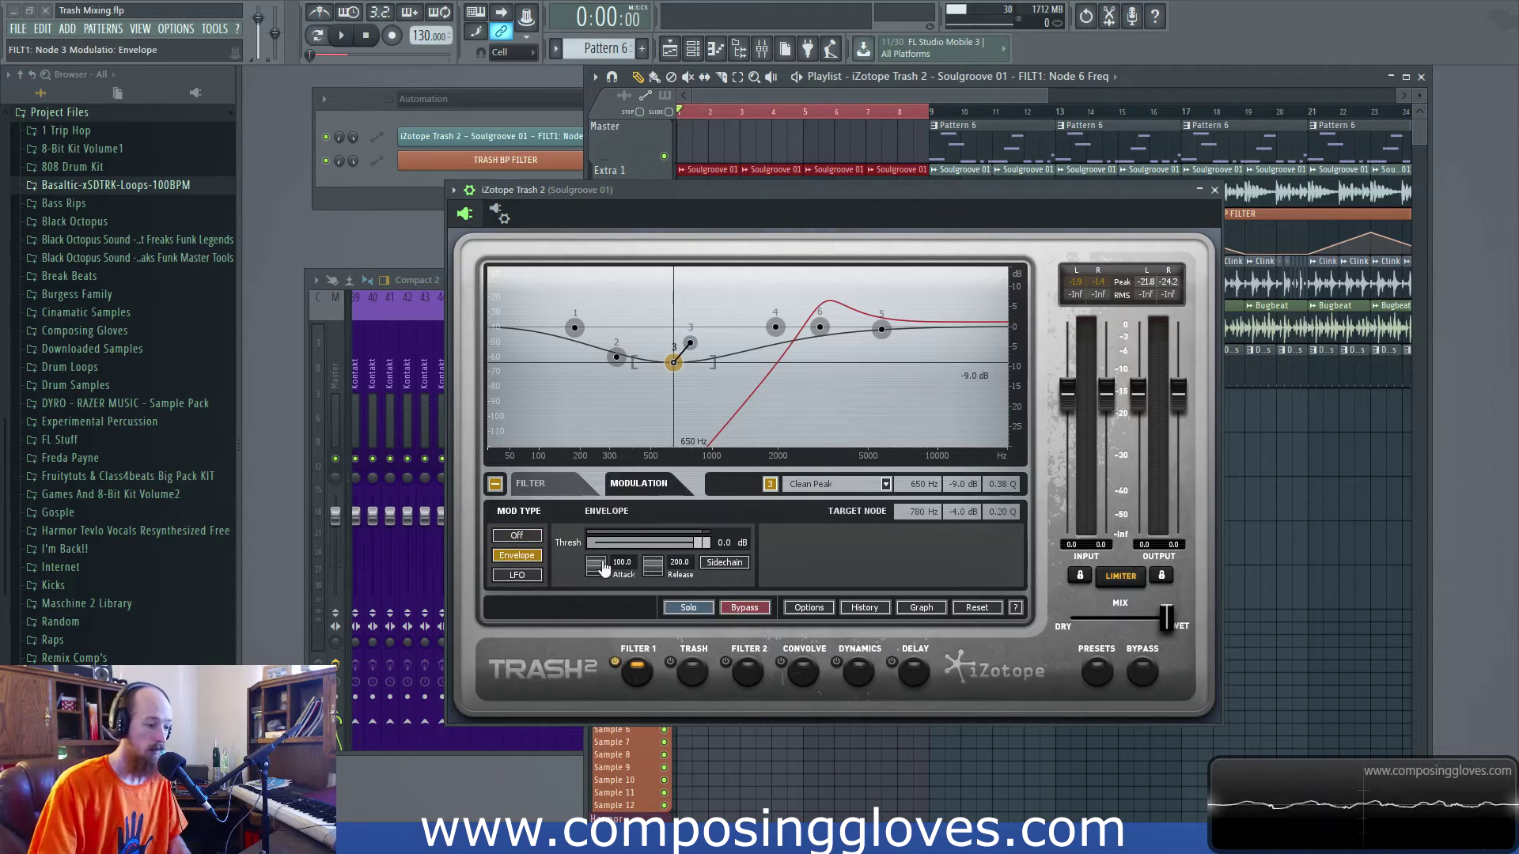
left_click(517, 575)
left_click(516, 555)
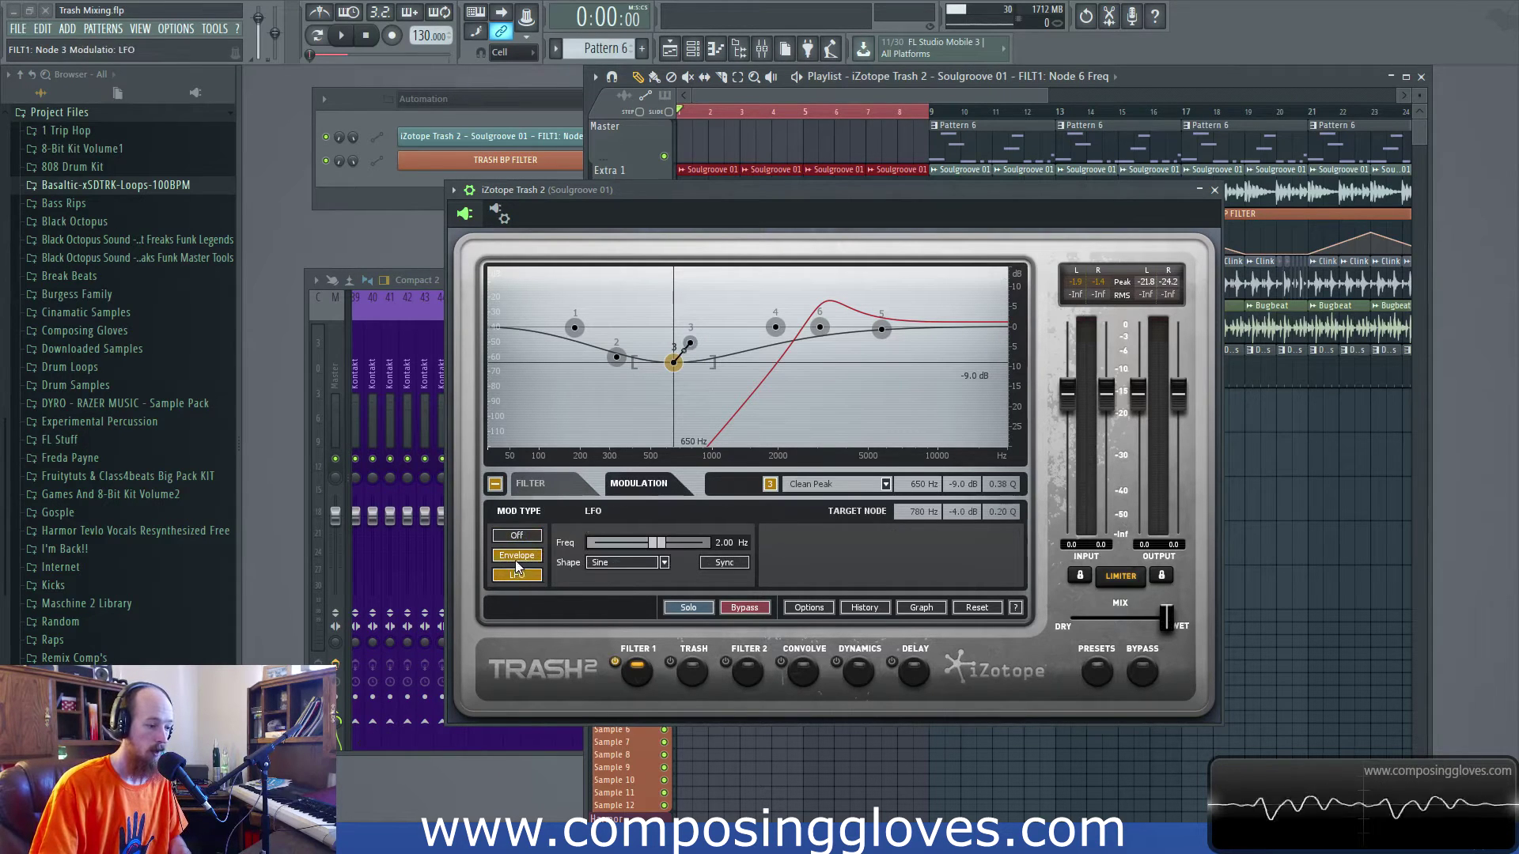
left_click(530, 537)
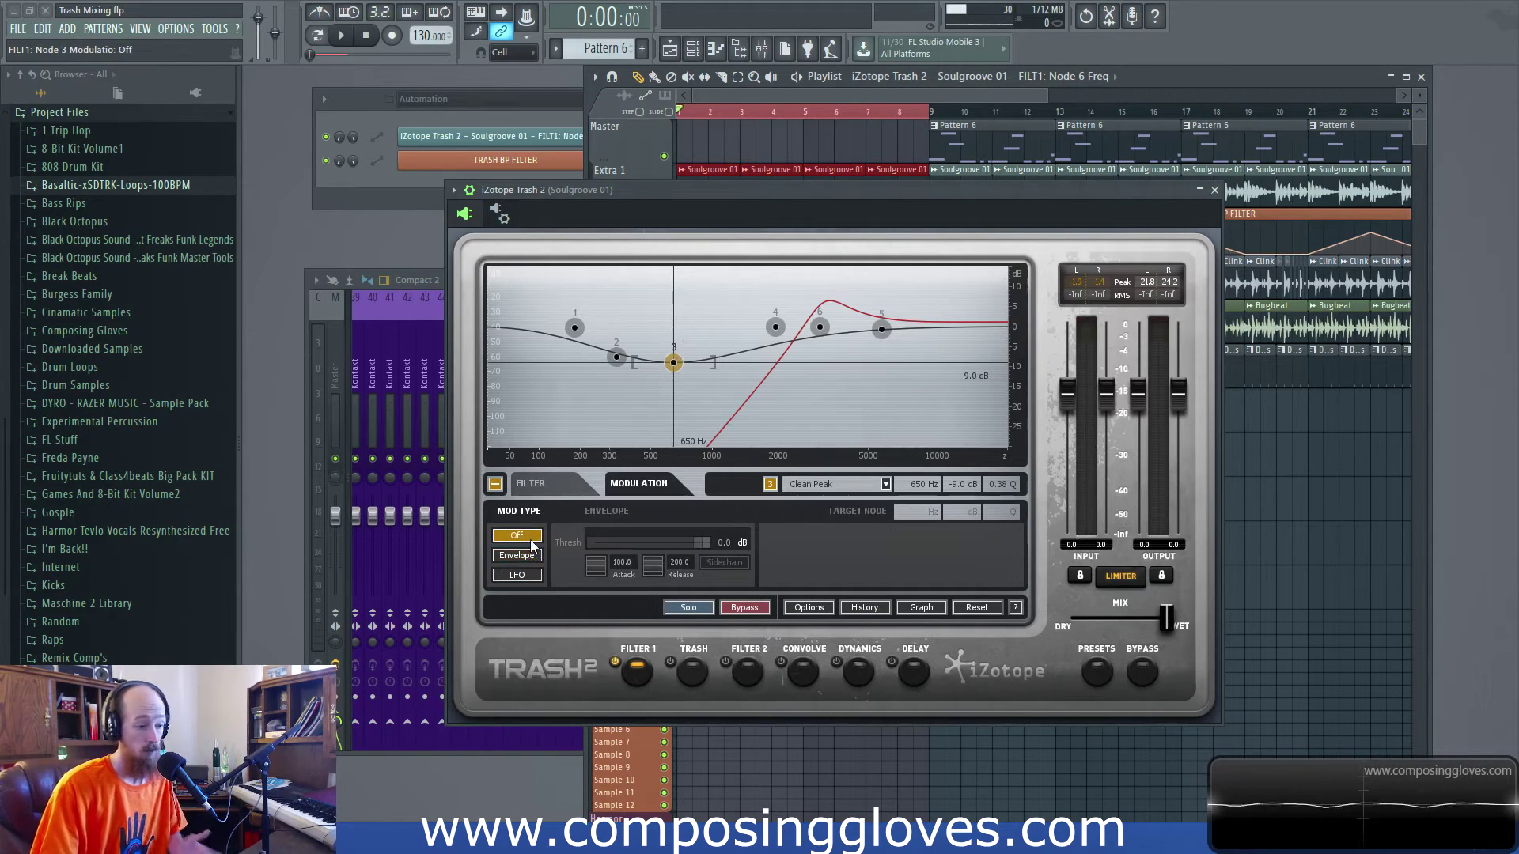
left_click(535, 557)
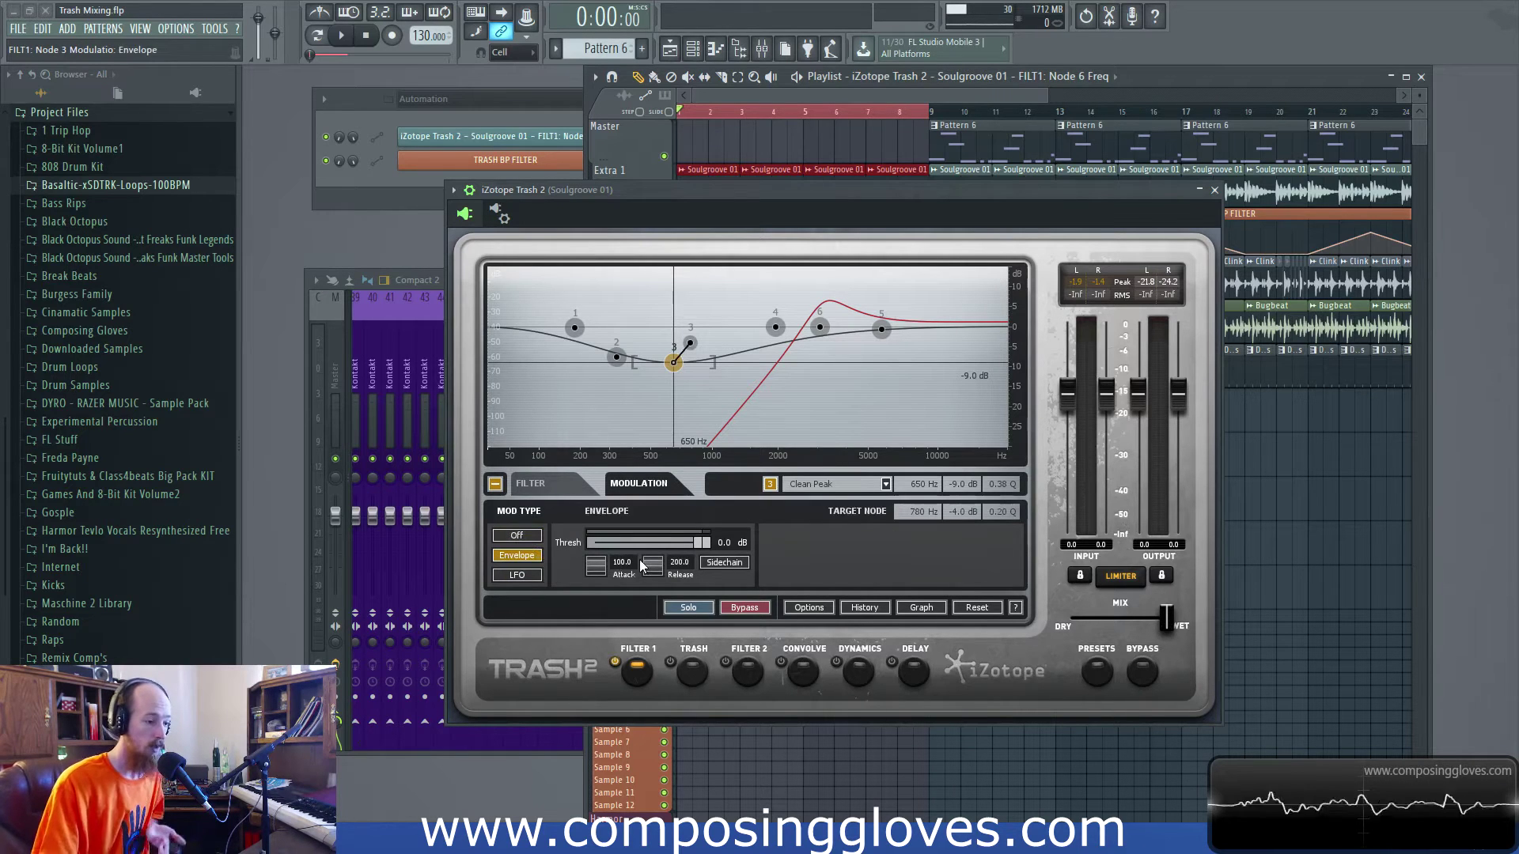
left_click_drag(690, 343, 958, 428)
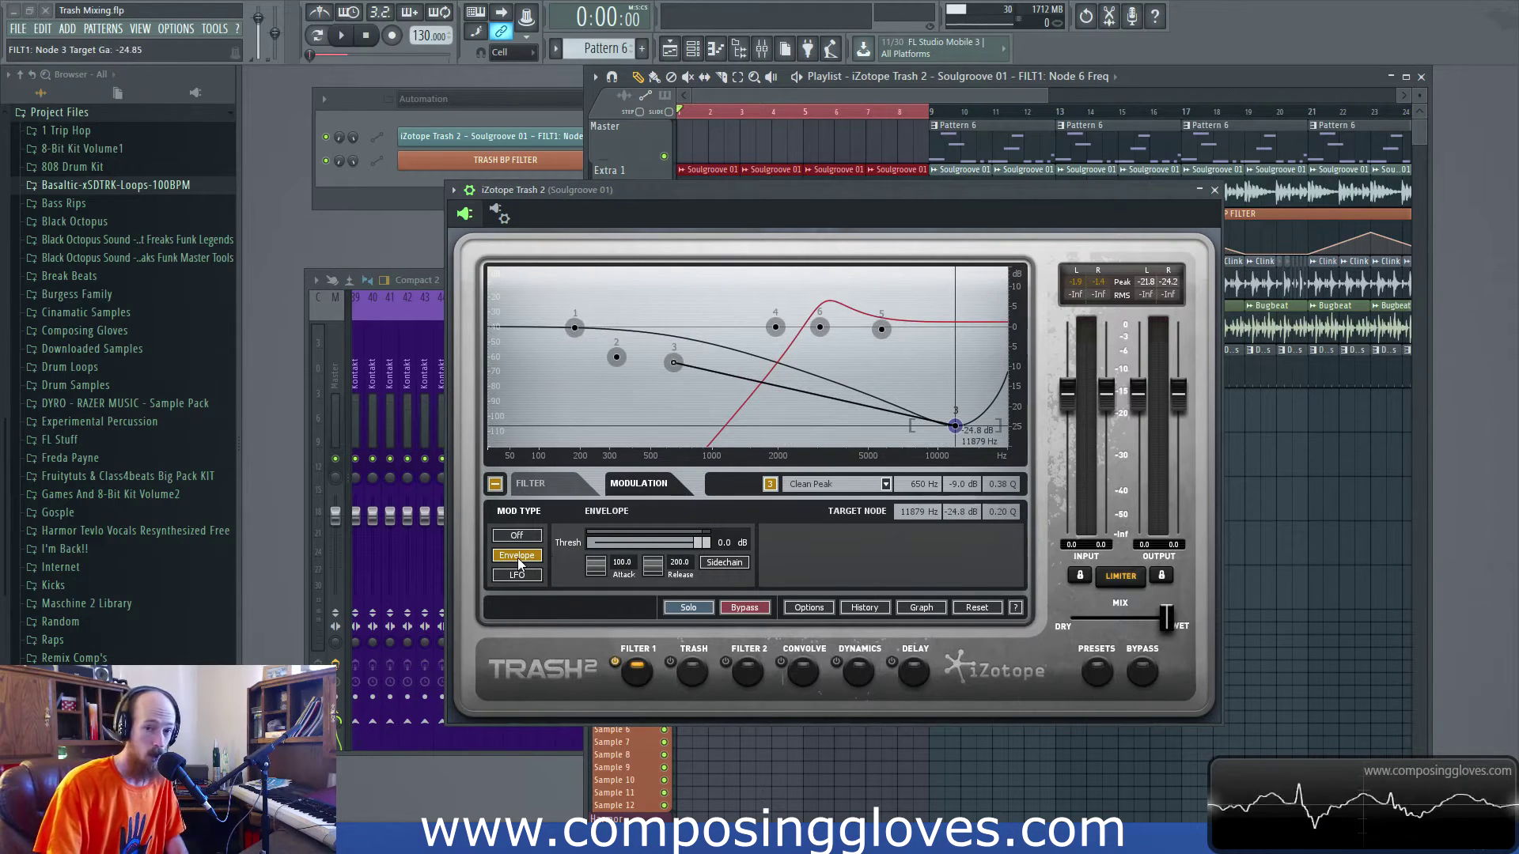
- Add a 3x Osc channel from the plugin picker and display its volume envelope
left_click(372, 195)
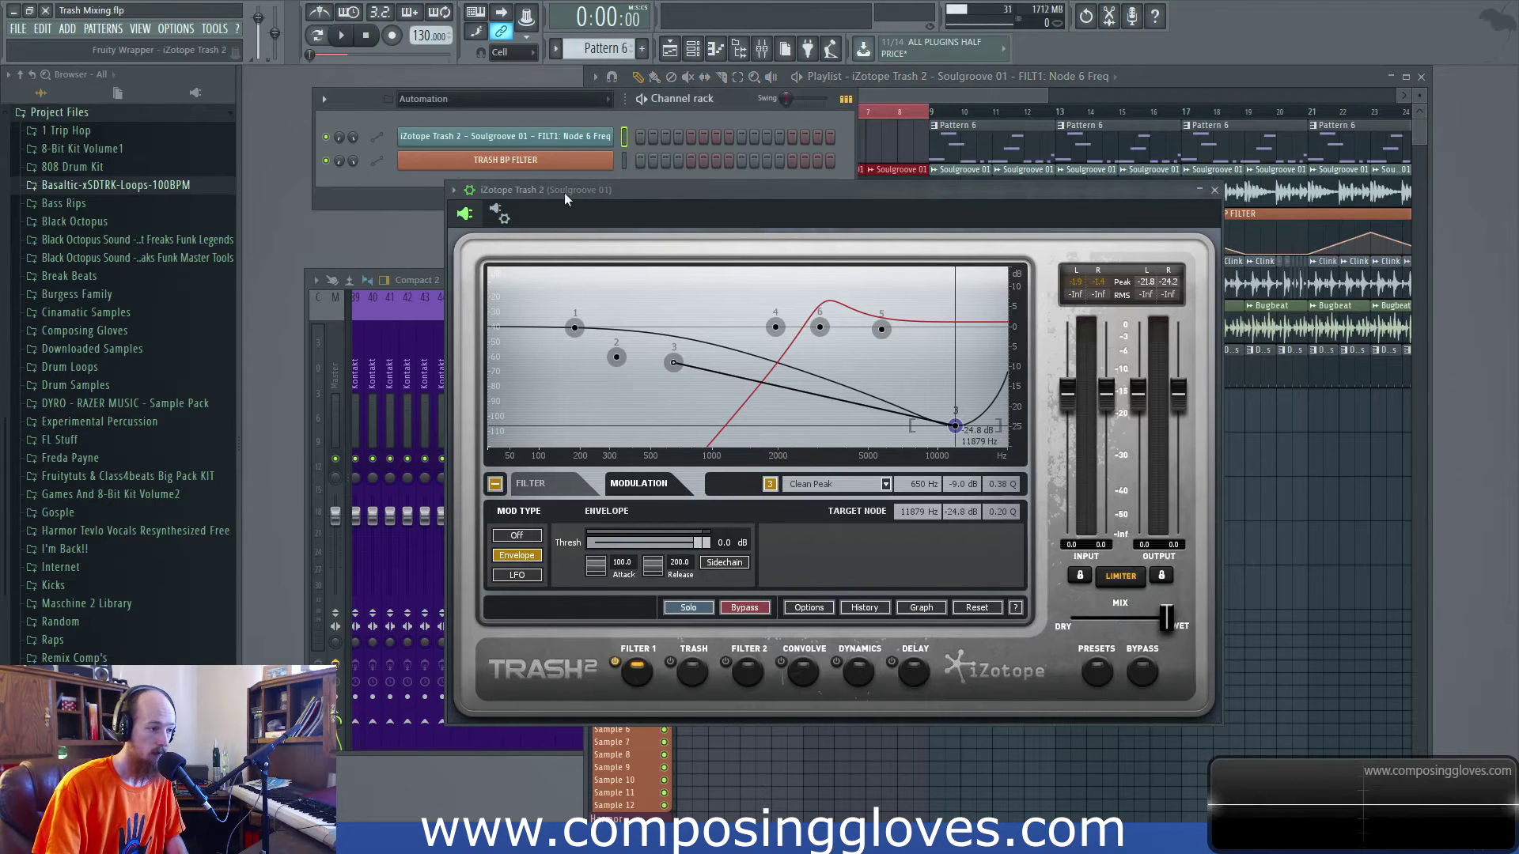
left_click_drag(564, 192, 739, 196)
left_click(404, 199)
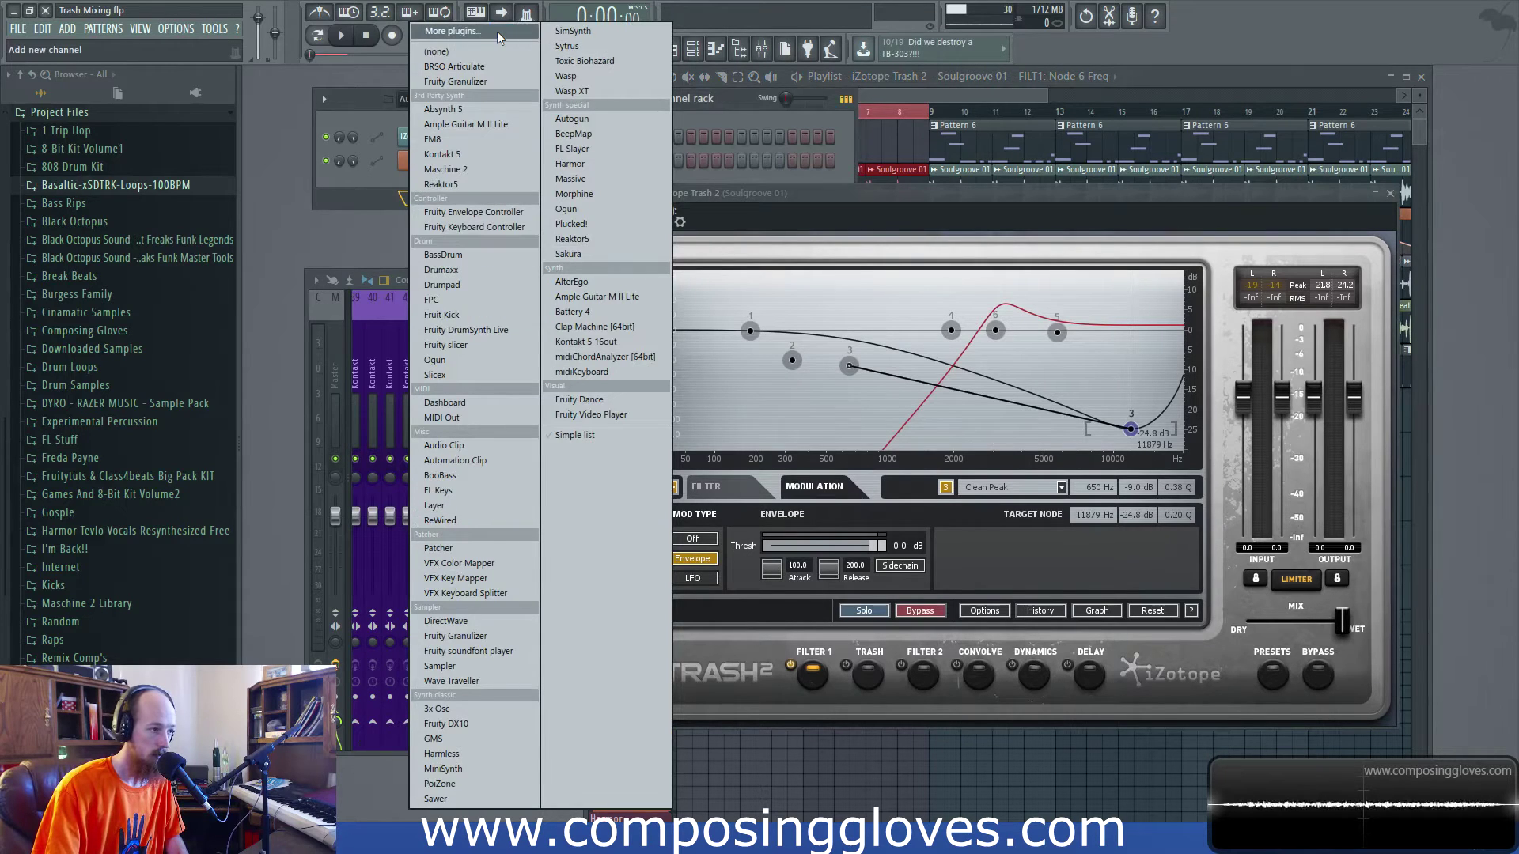
left_click(349, 198)
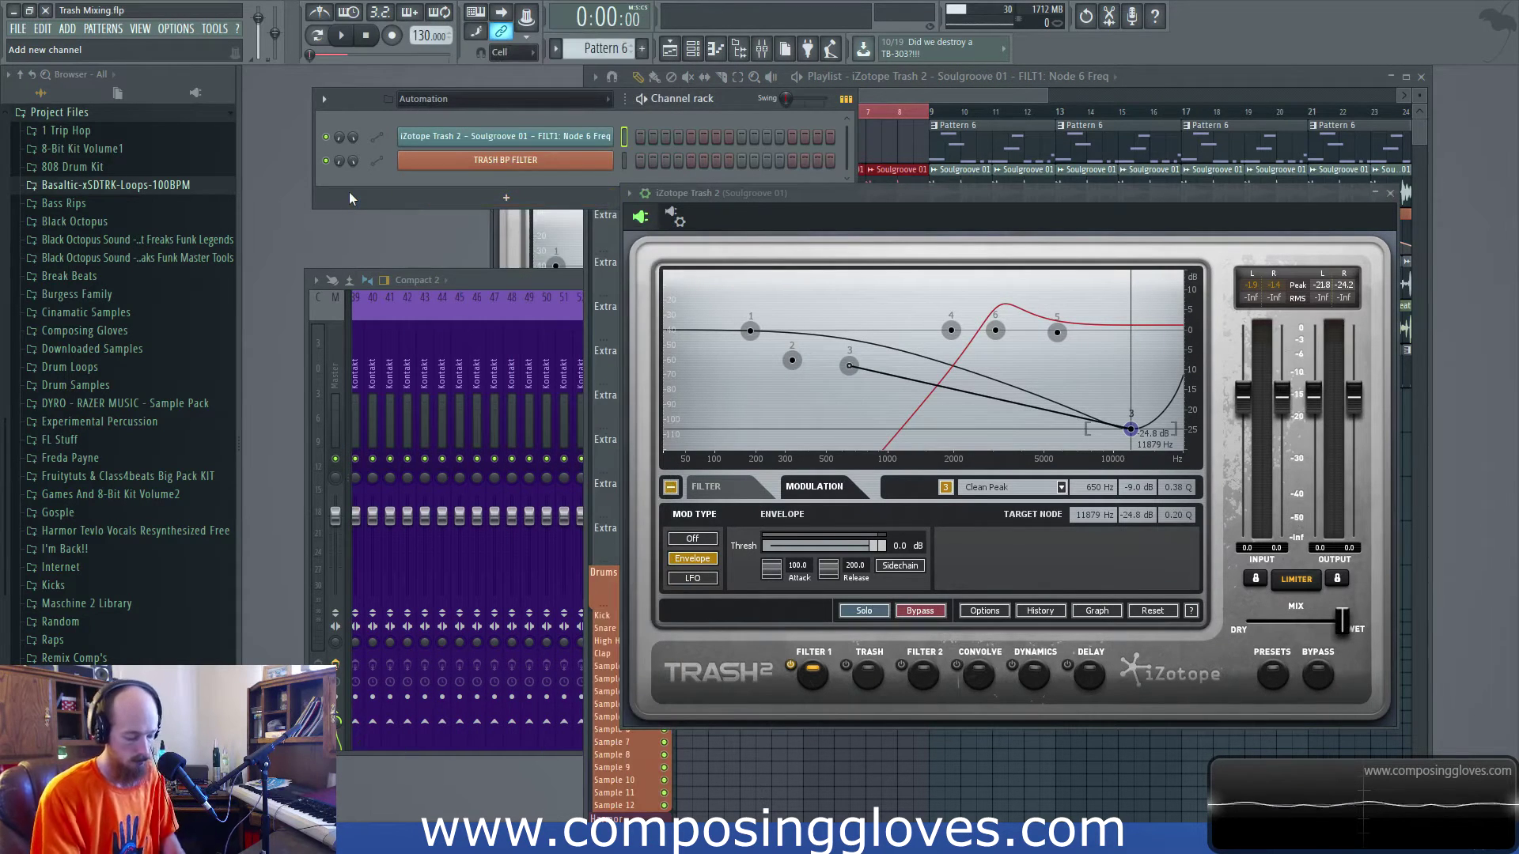
key("F8")
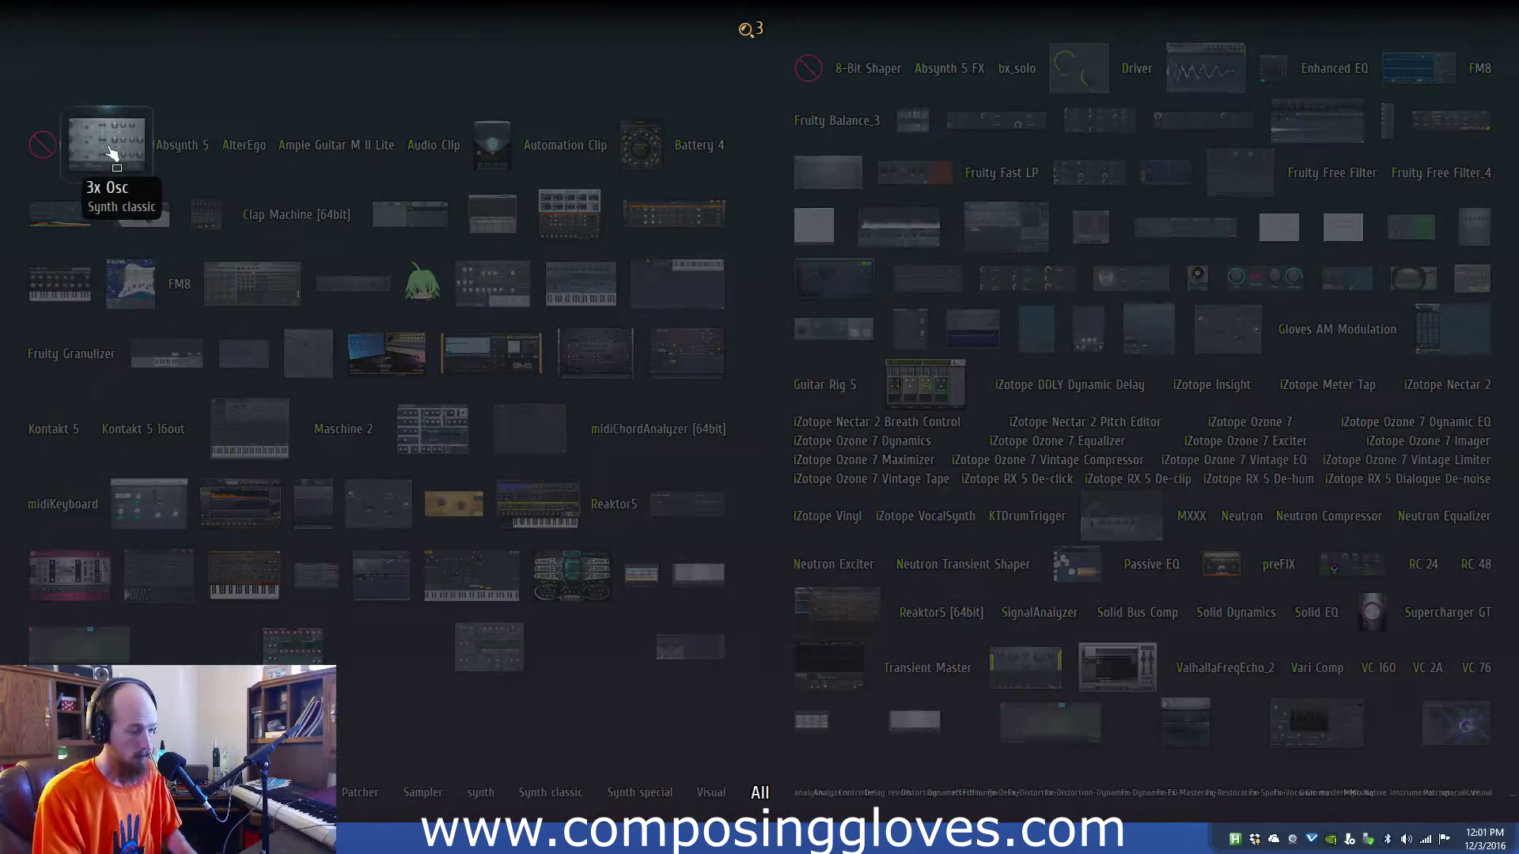
left_click(111, 150)
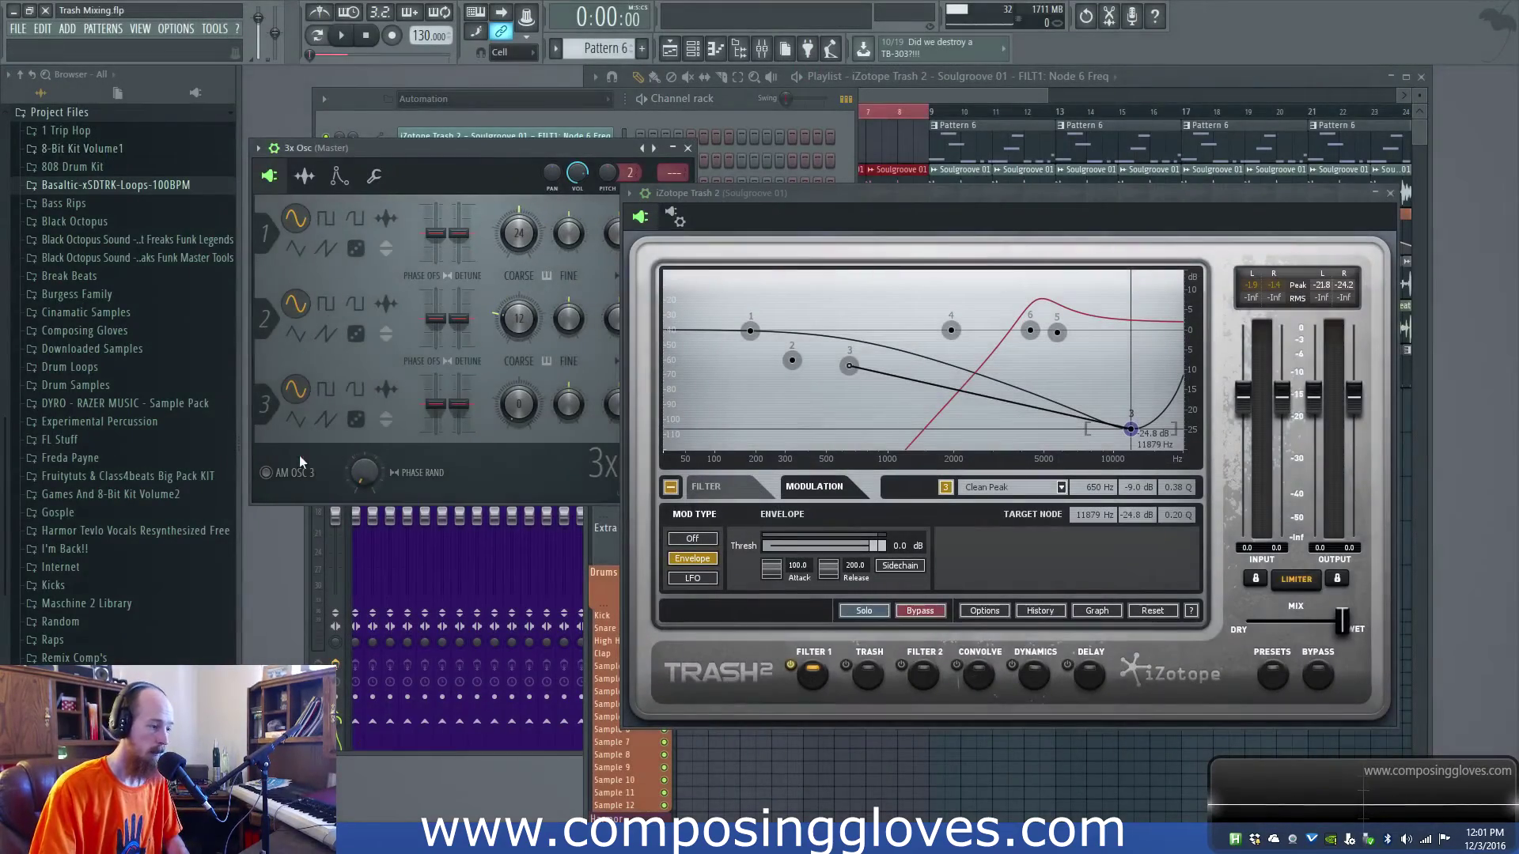
left_click(339, 175)
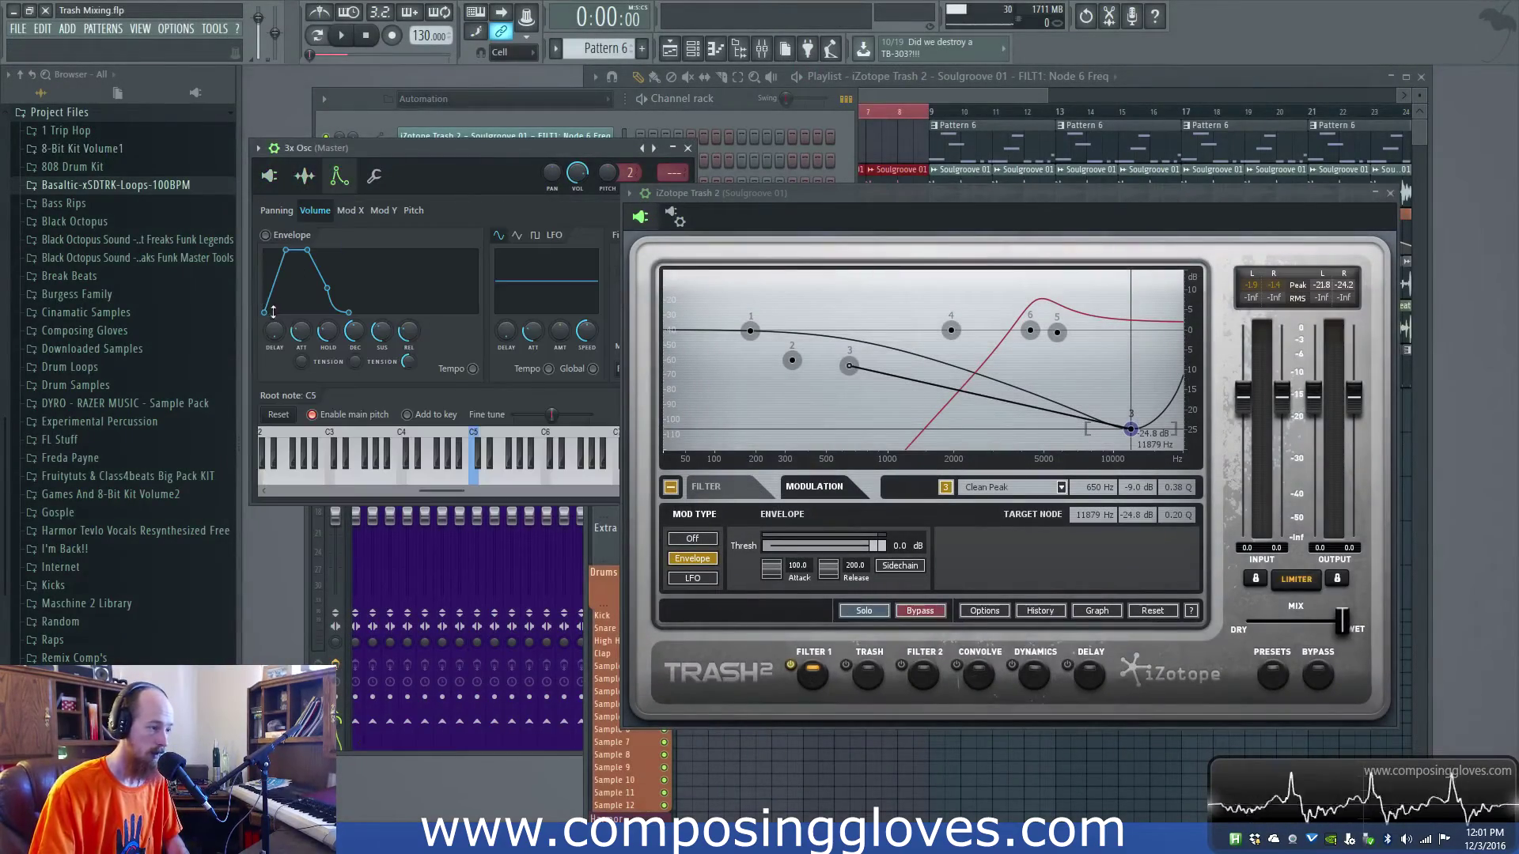
- Move Trash 2 up, try node 3's envelope threshold at -26.4 and 0.0 dB, and set threshold -18.4 dB and attack 10.0
left_click_drag(909, 198, 921, 153)
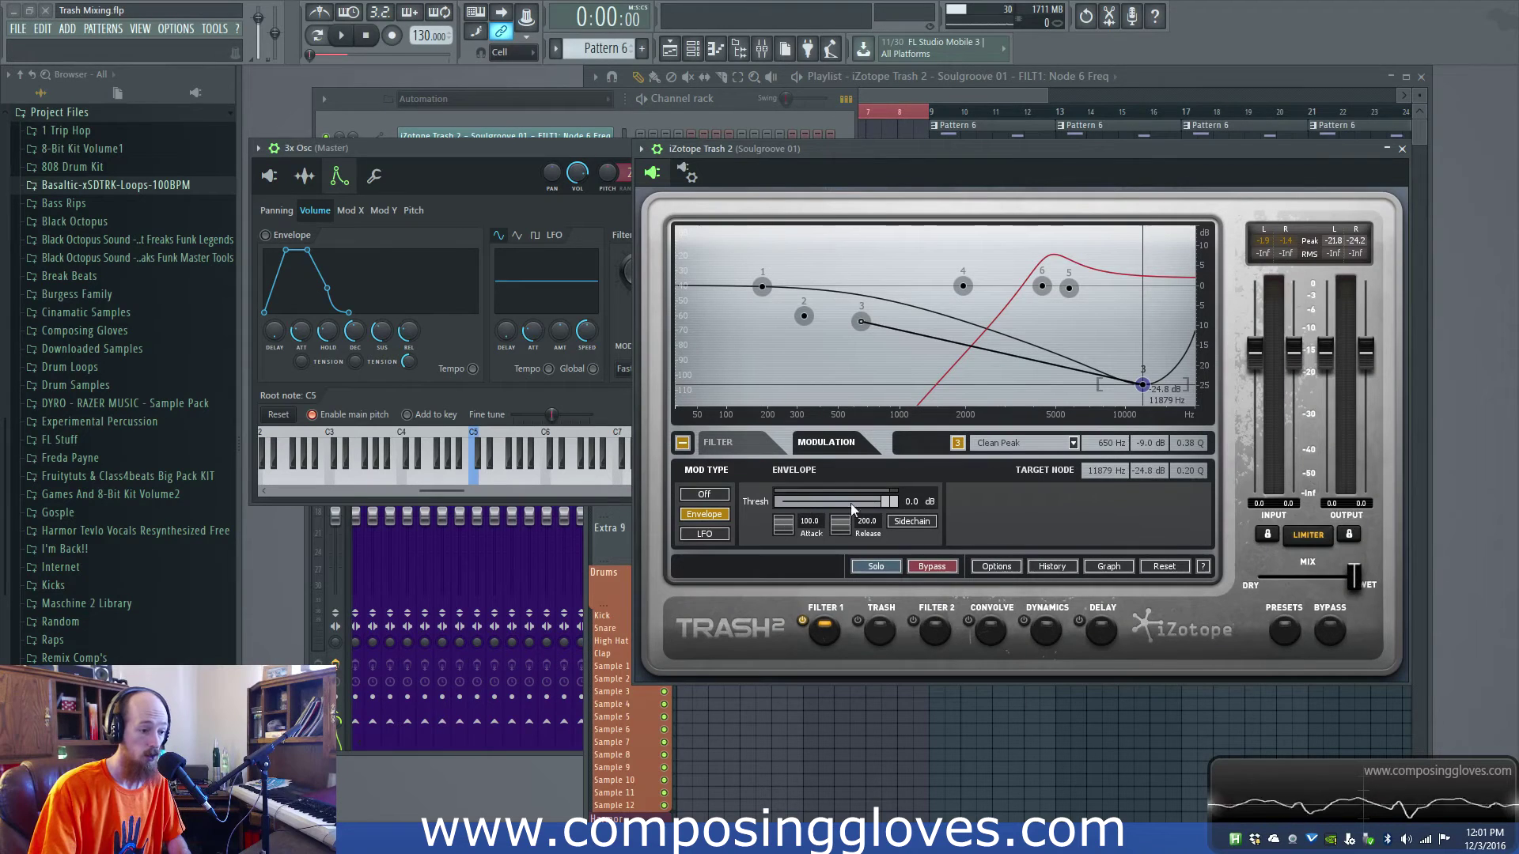
mouse_move(891, 502)
left_mouse_down()
mouse_move(787, 508)
mouse_move(889, 506)
left_mouse_up()
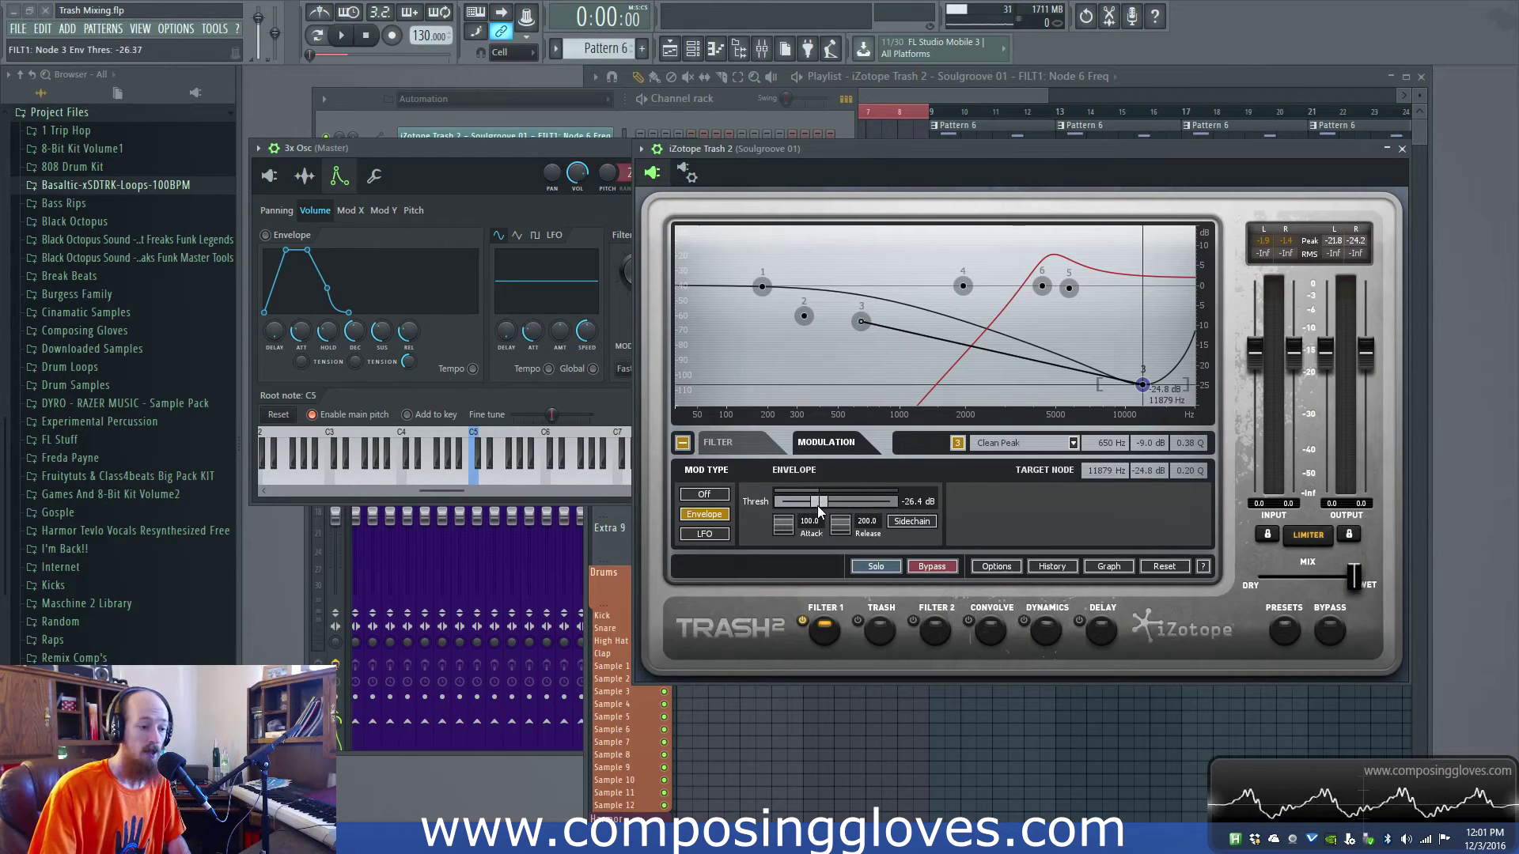
left_click_drag(818, 506, 901, 516)
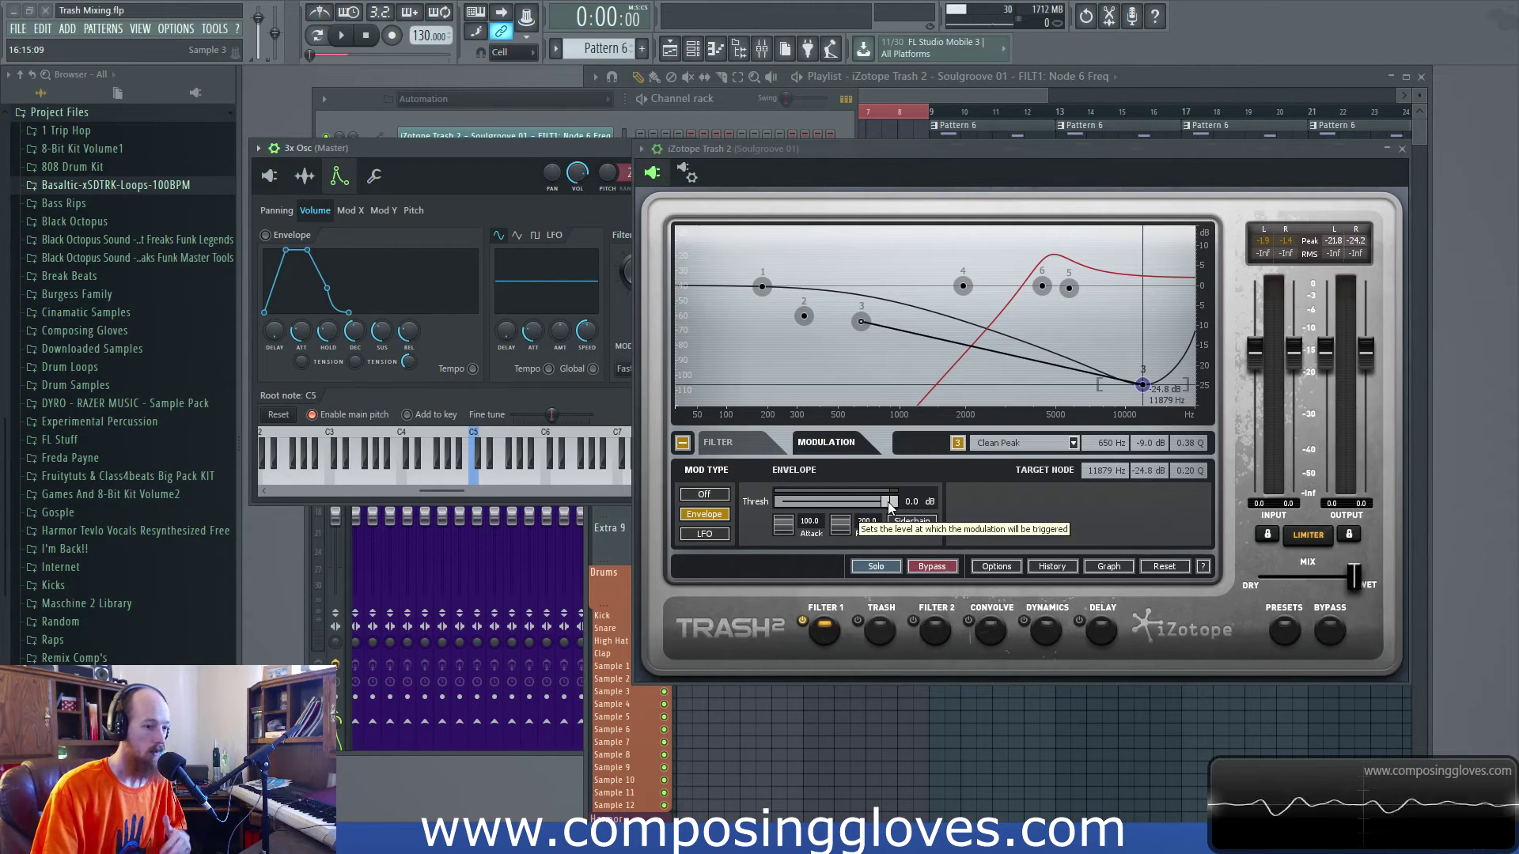
left_click_drag(889, 507, 793, 538)
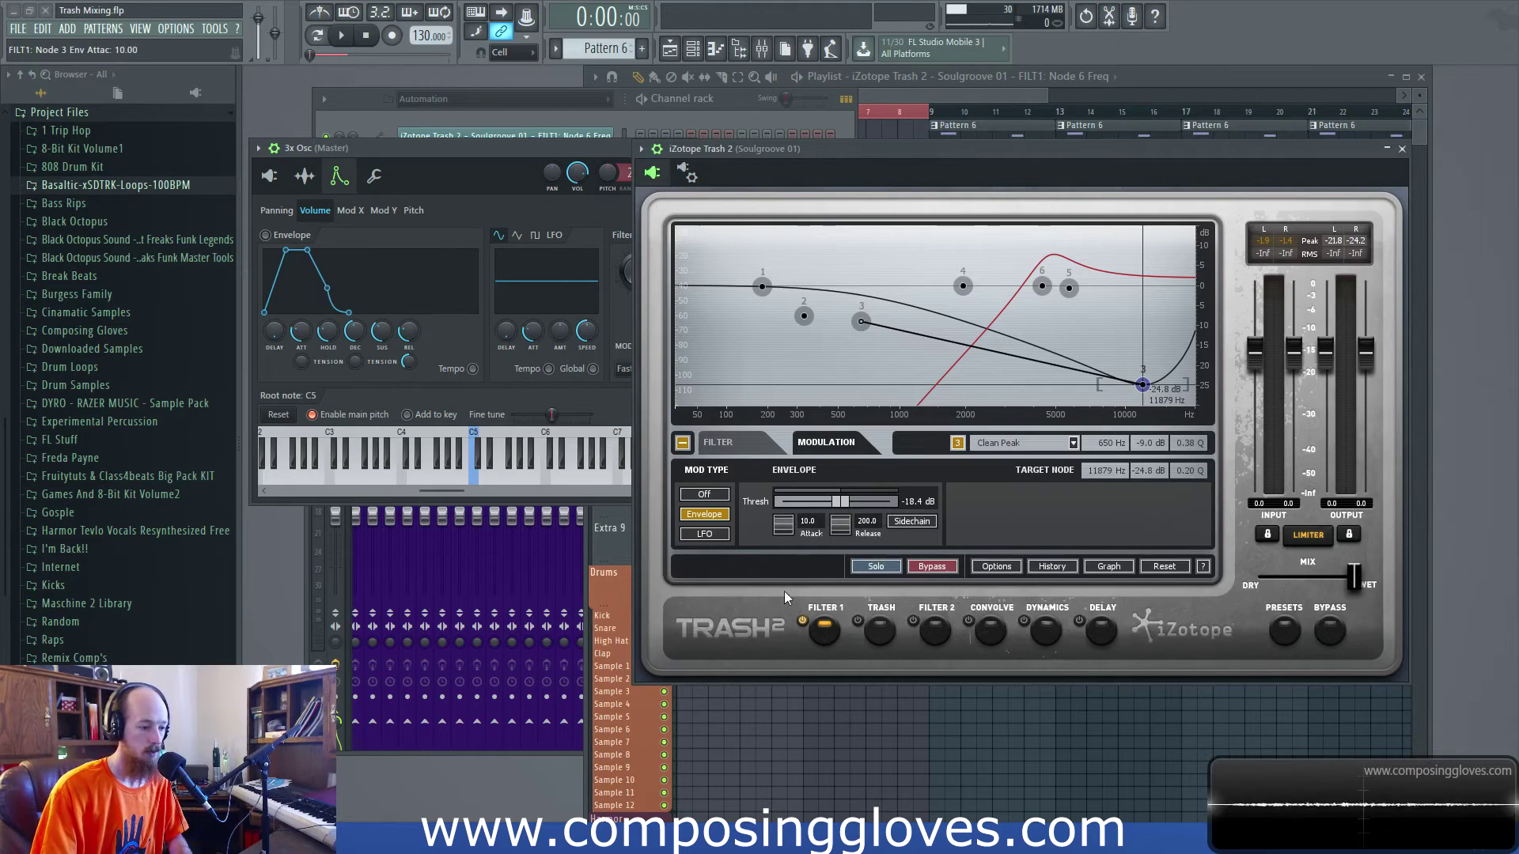
- Select node 3's start and target points, set its envelope attack to 41.0 and threshold to -23.4 dB, and audition briefly
left_click(861, 322)
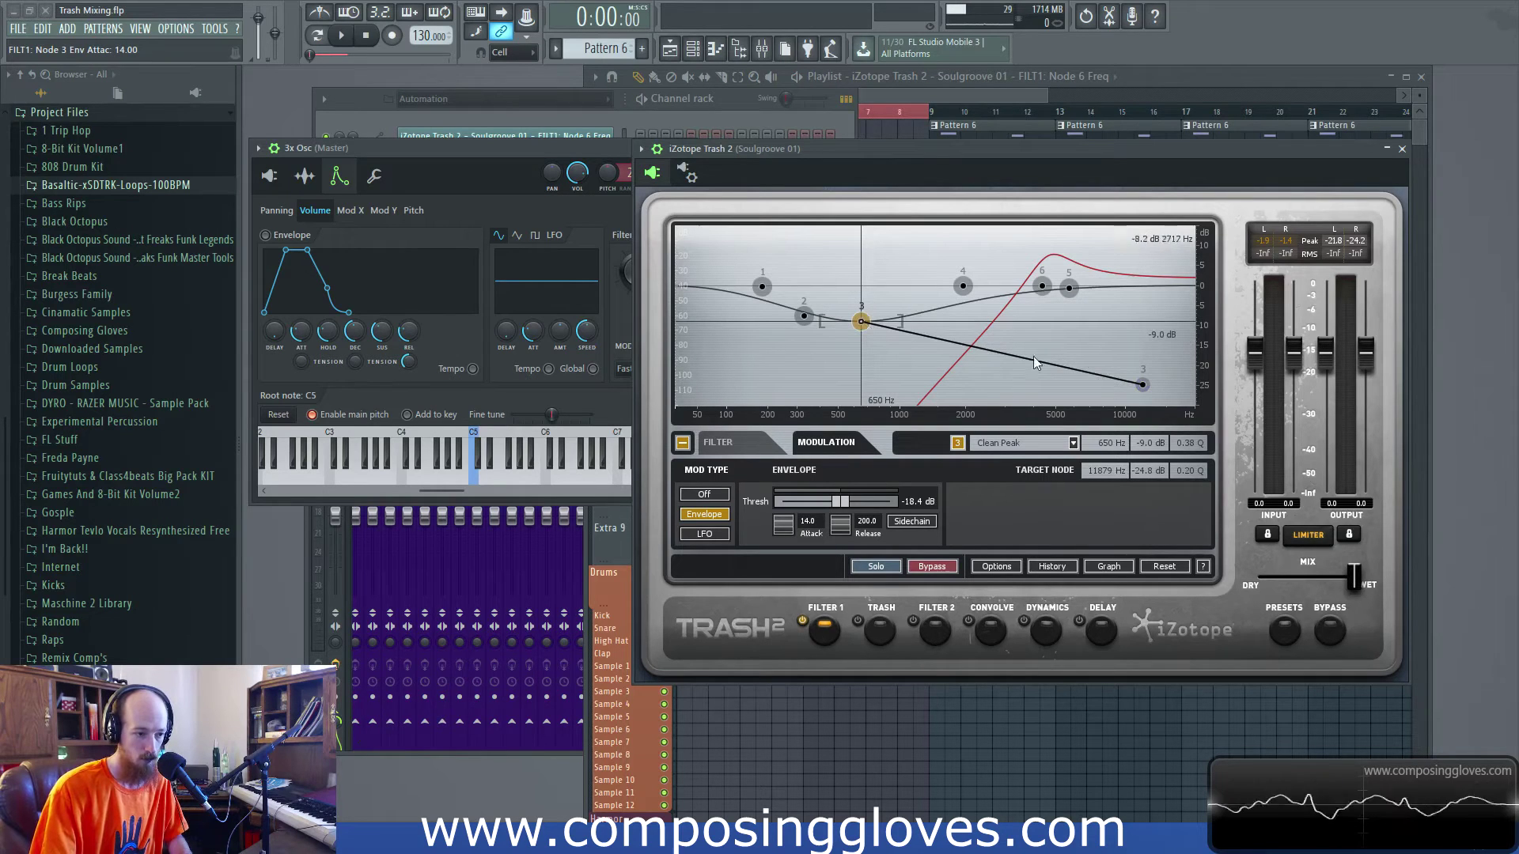
left_click(1144, 385)
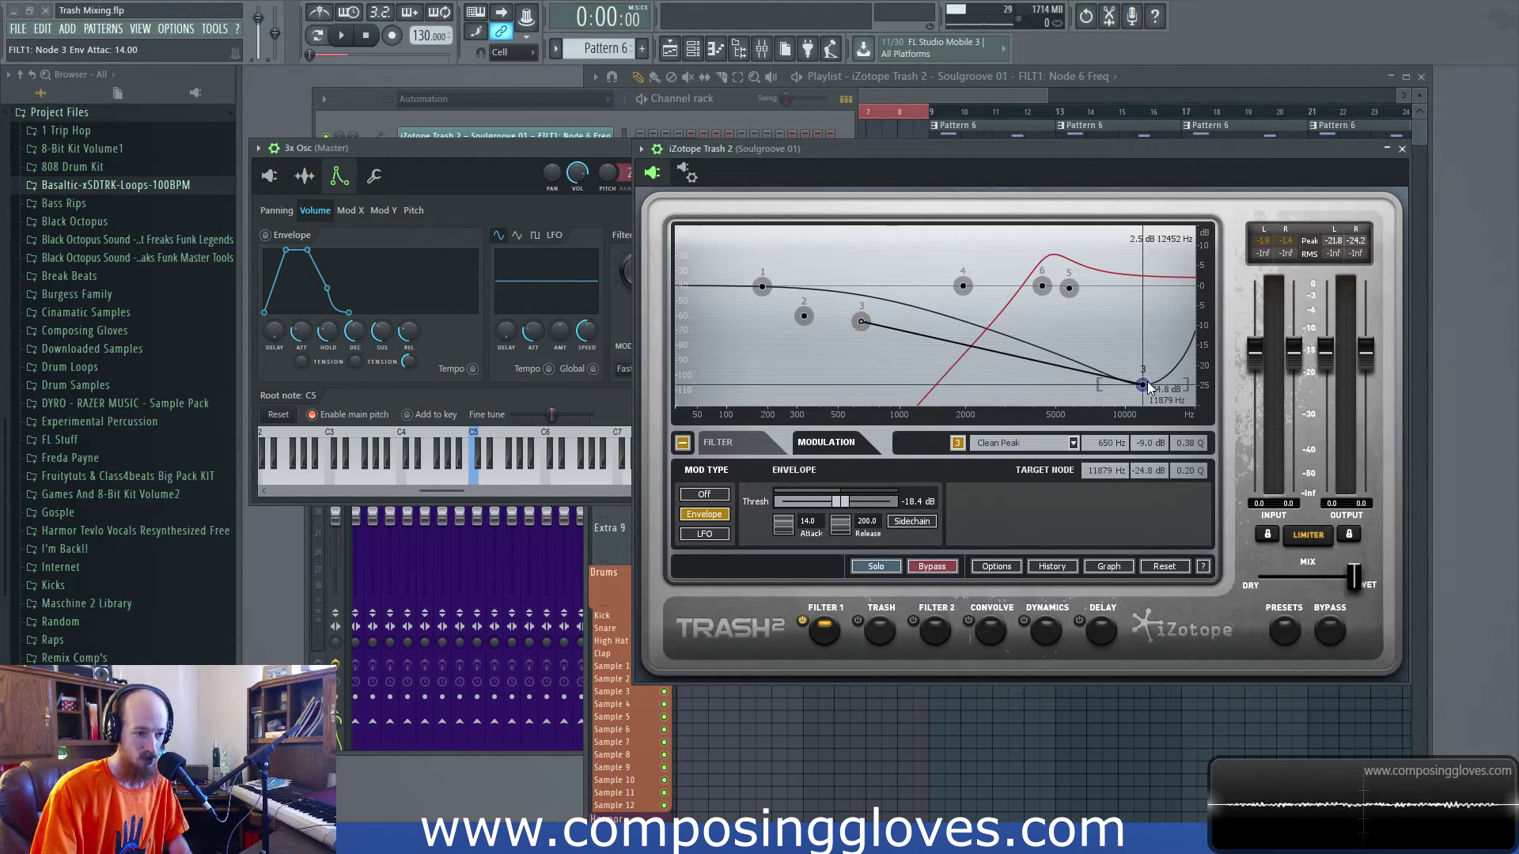
left_click(862, 322)
left_click_drag(785, 532, 786, 519)
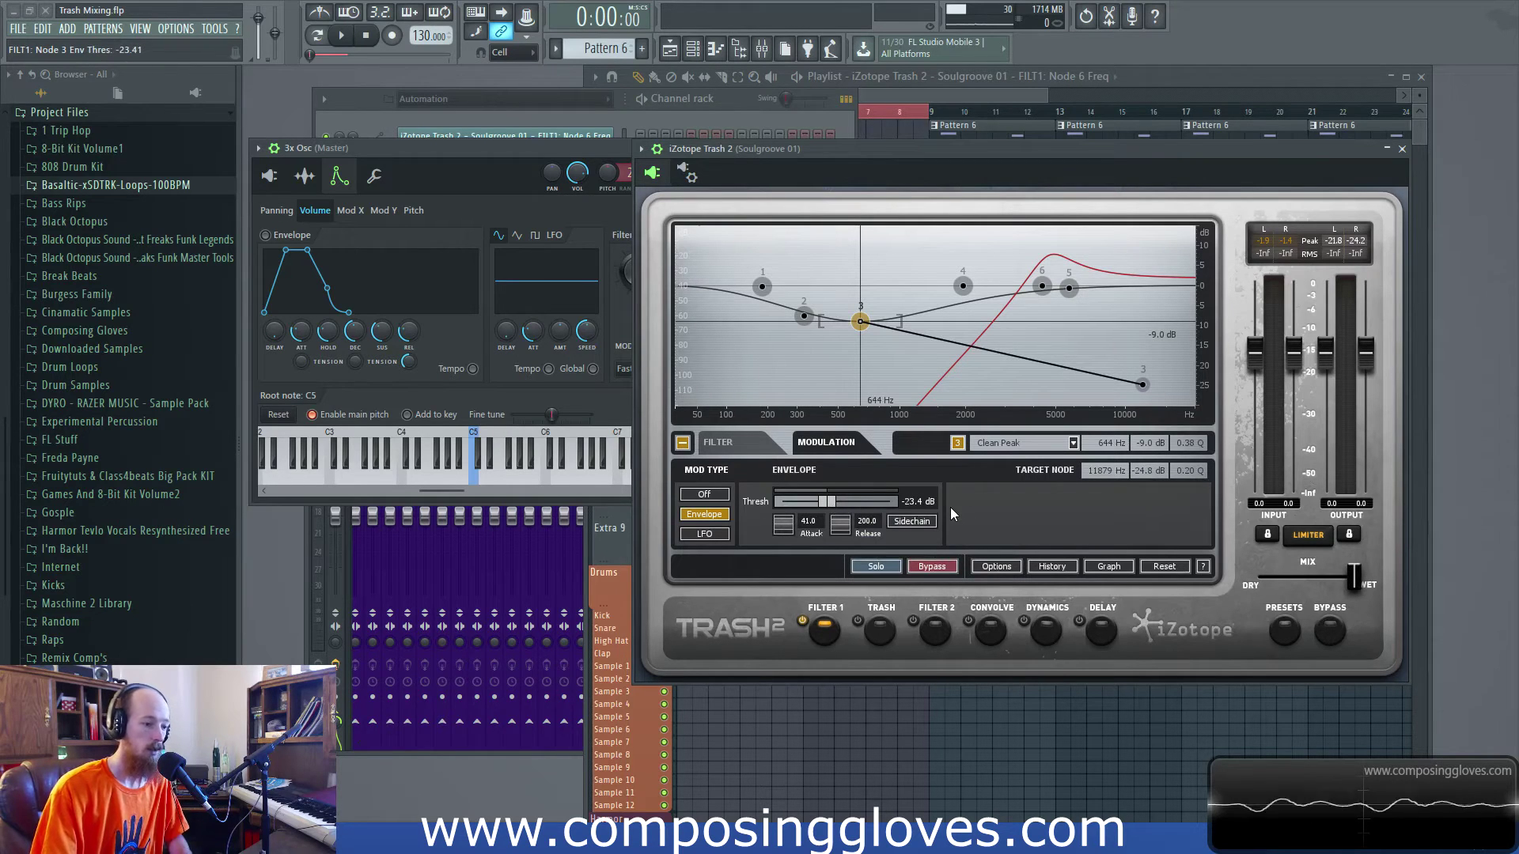
key("space")
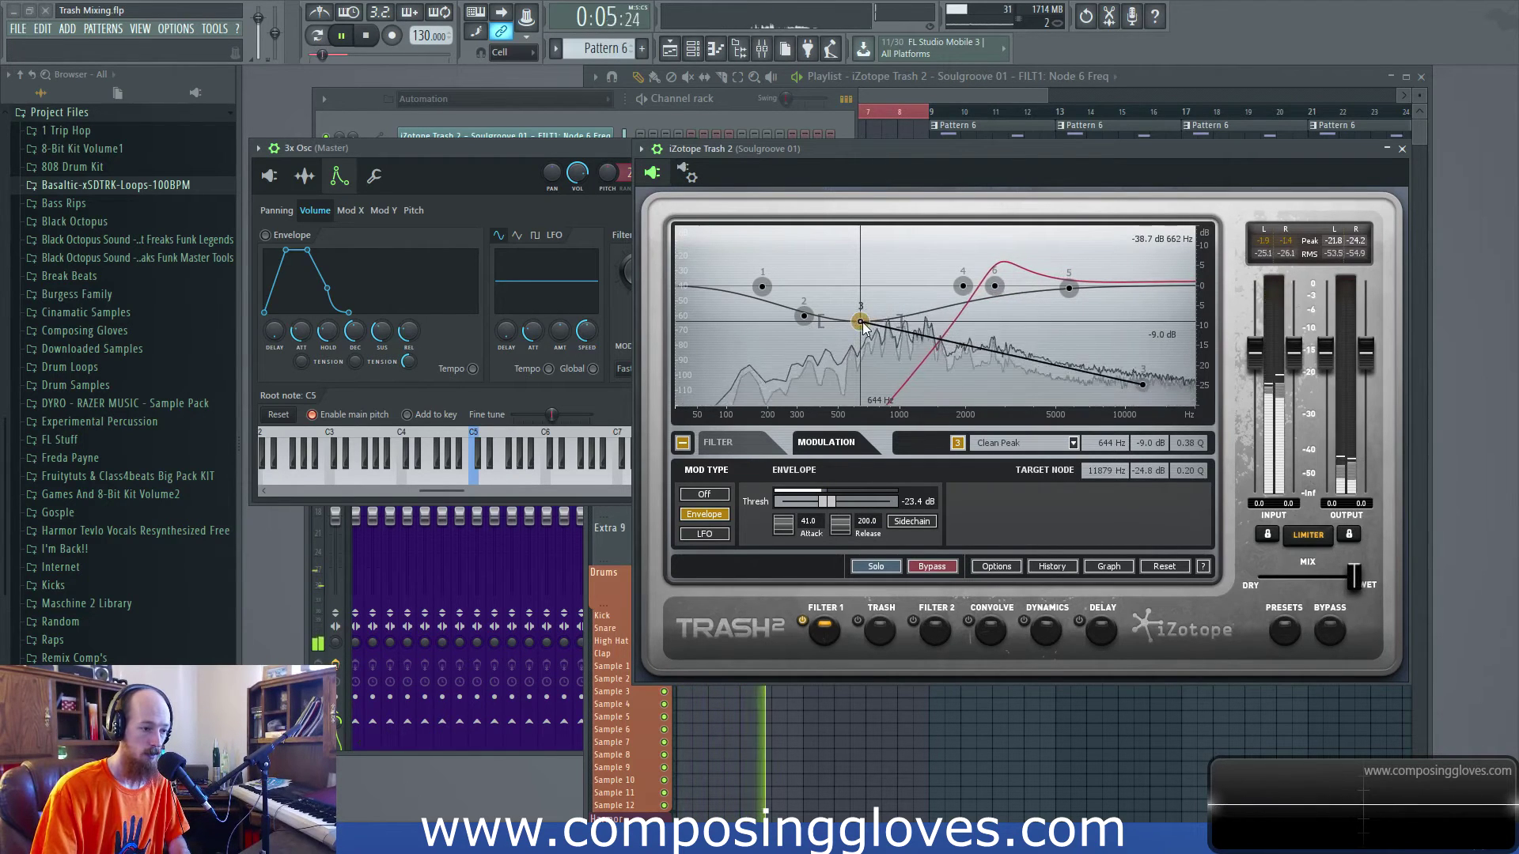
key("space")
- Bring the playlist forward, move Trash 2 below its tracks, and set the playback loop to bars 9 to 12
left_click(976, 88)
left_click_drag(940, 114, 980, 390)
key("space")
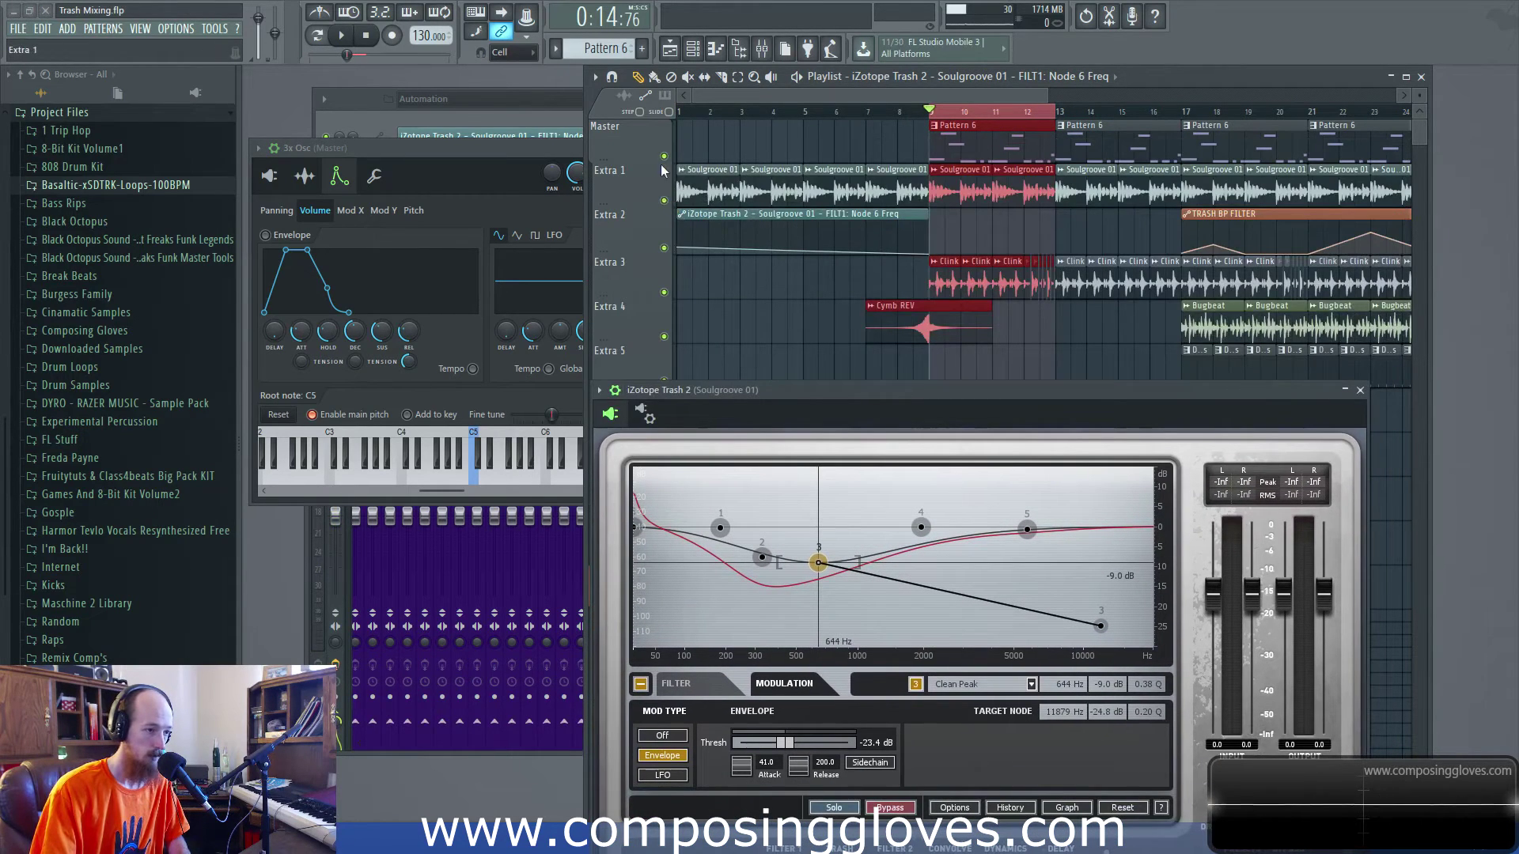
- Mute playlist tracks Extra 3 and Extra 4, and play the looped drums to audition node 3's envelope modulation
left_click_drag(665, 338, 664, 293)
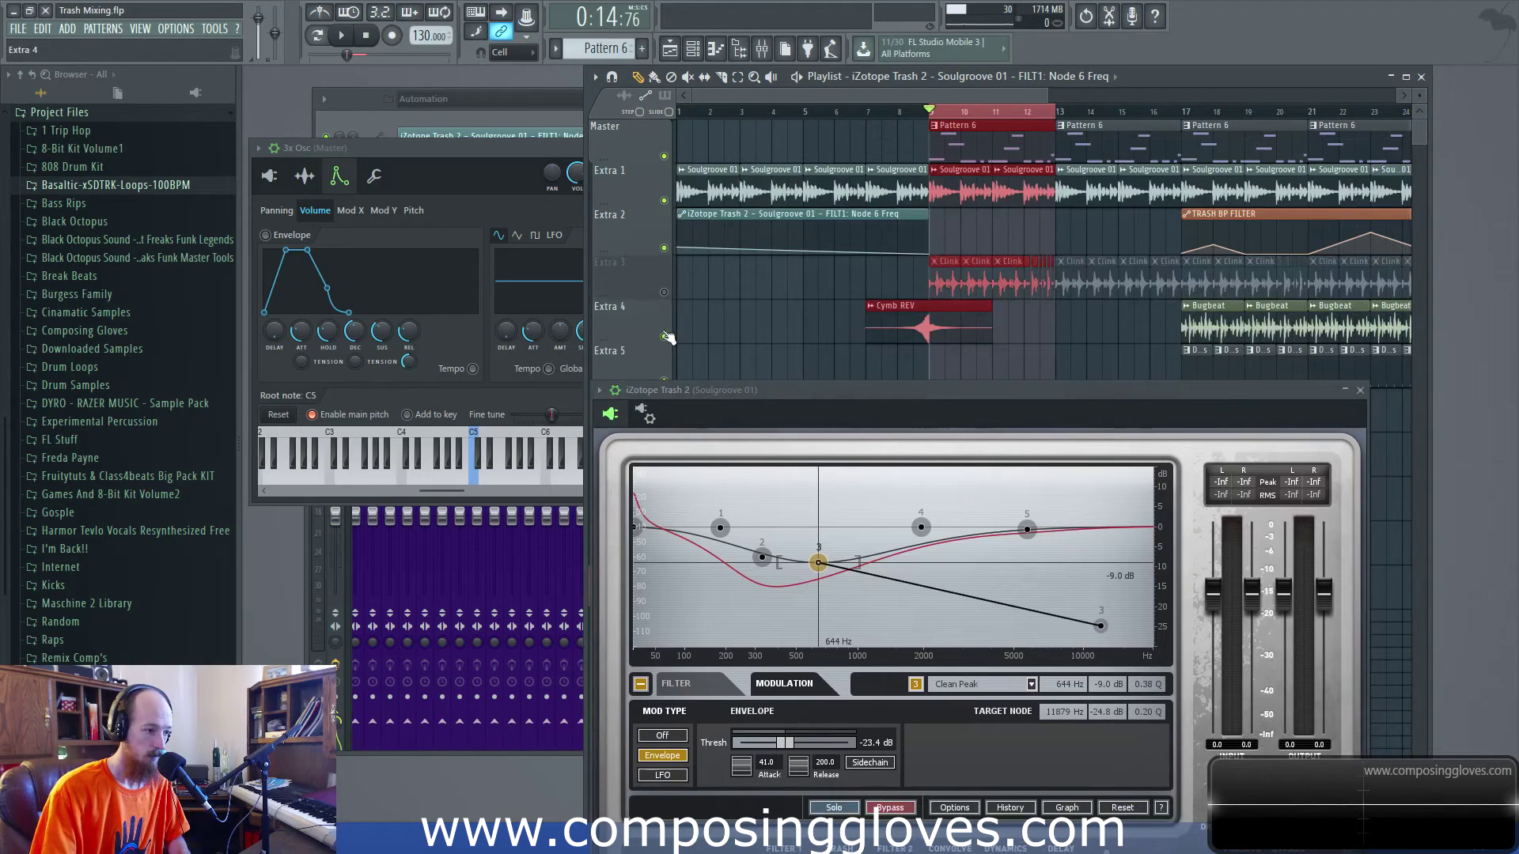
key("space")
left_click_drag(874, 393, 866, 321)
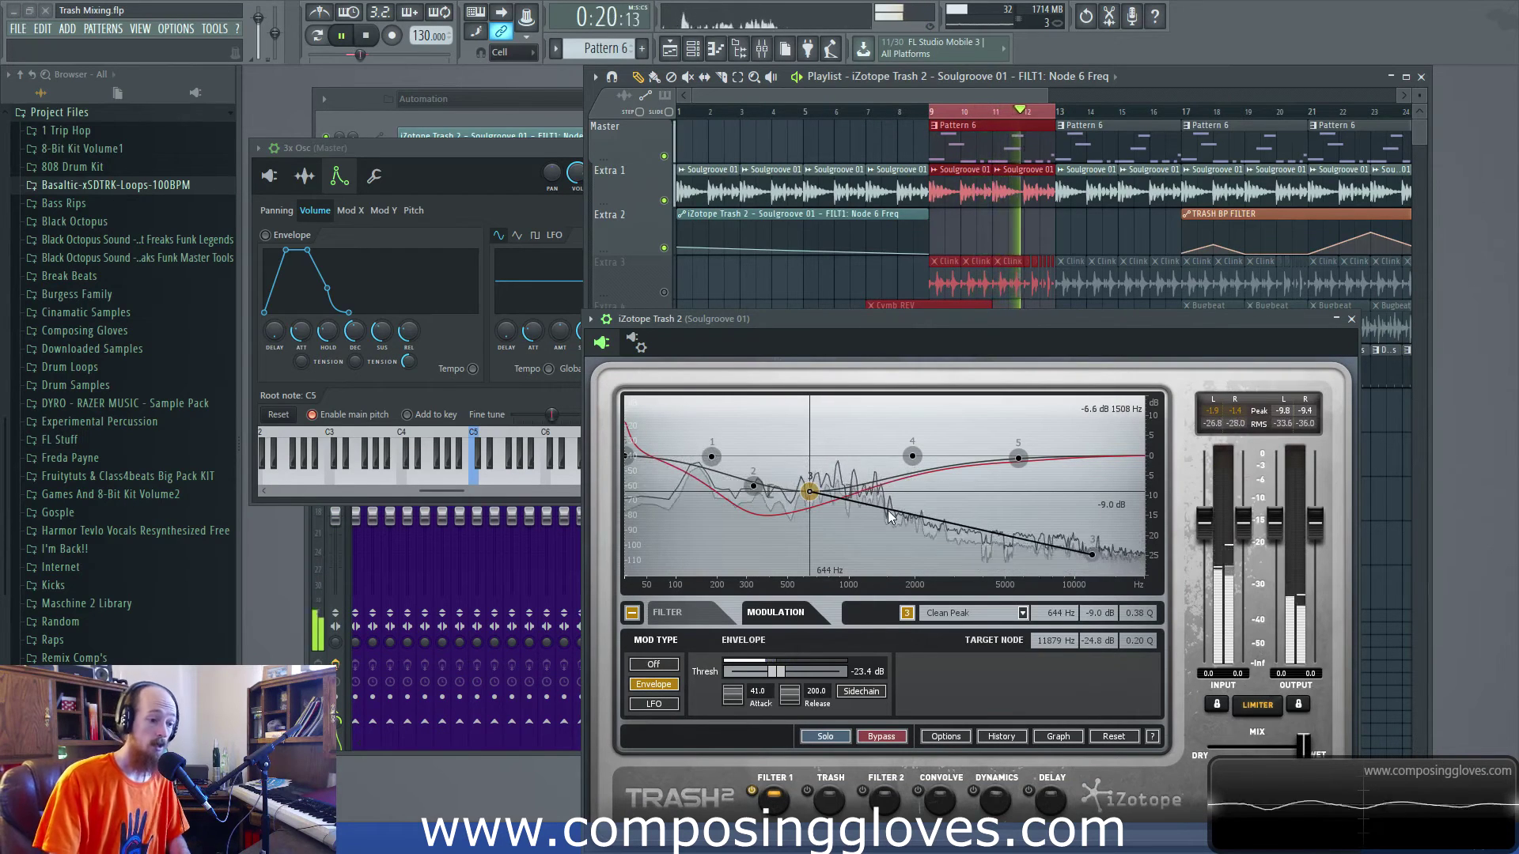
key("space")
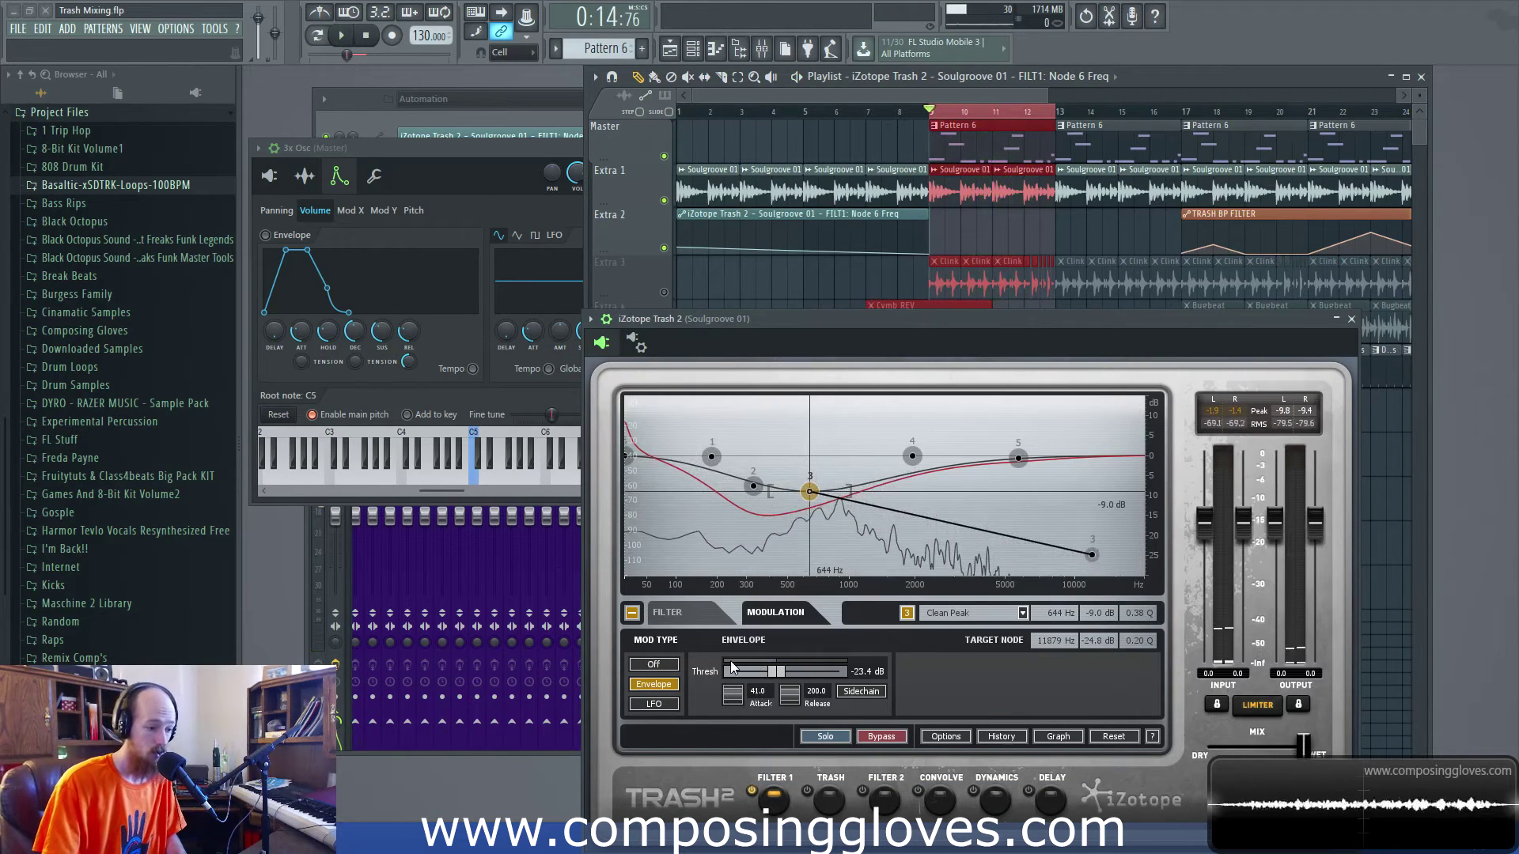
- Raise node 3's envelope threshold to 0.0 dB while auditioning the loop, lower it to -18.4 dB, and stop playback
left_click_drag(779, 675, 815, 676)
key("space")
key("space")
key("space")
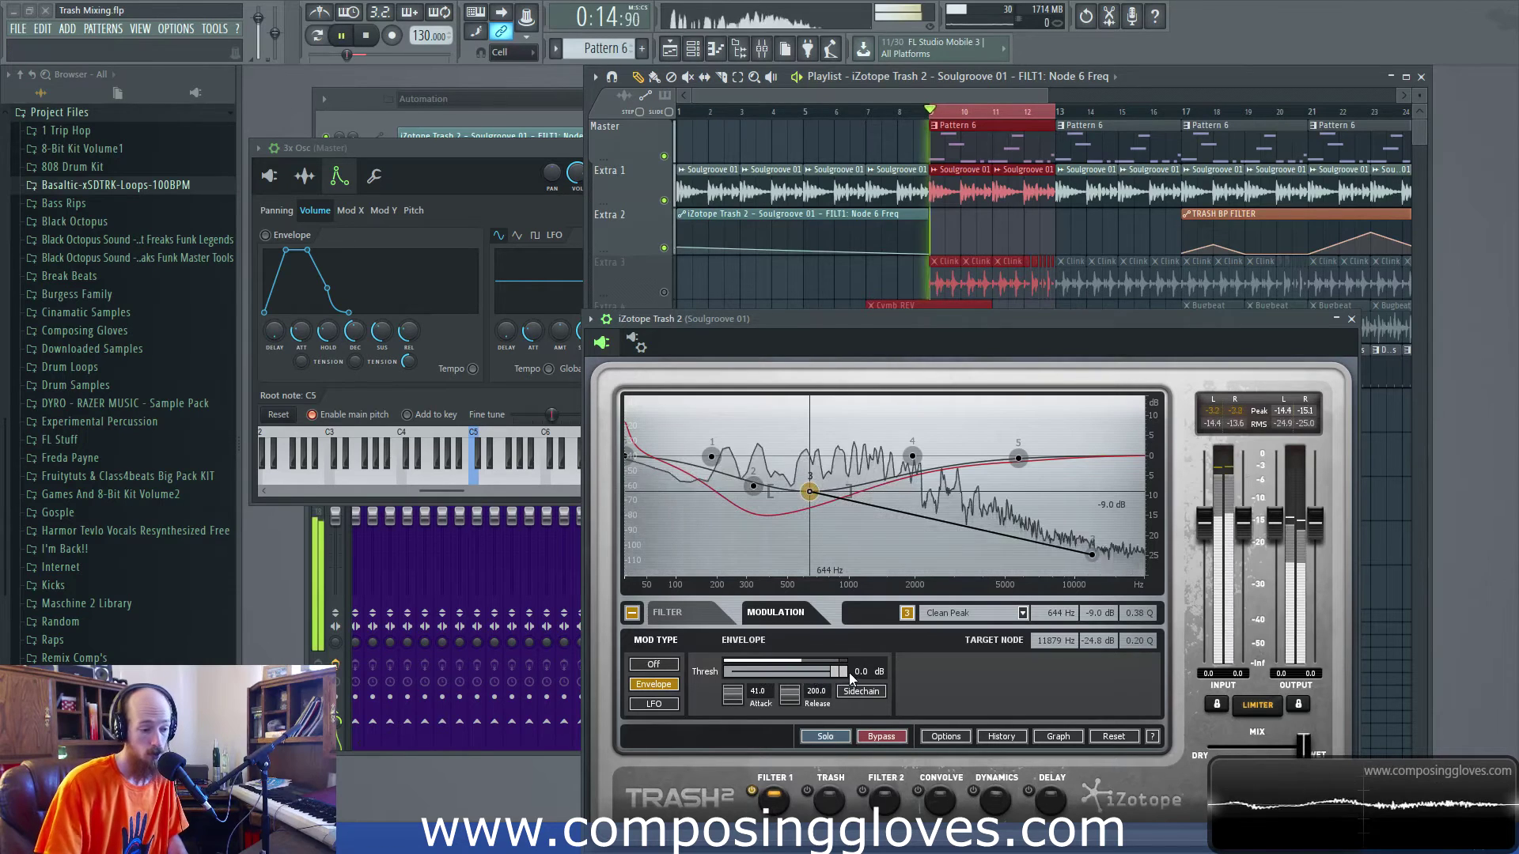
left_click_drag(845, 672, 794, 673)
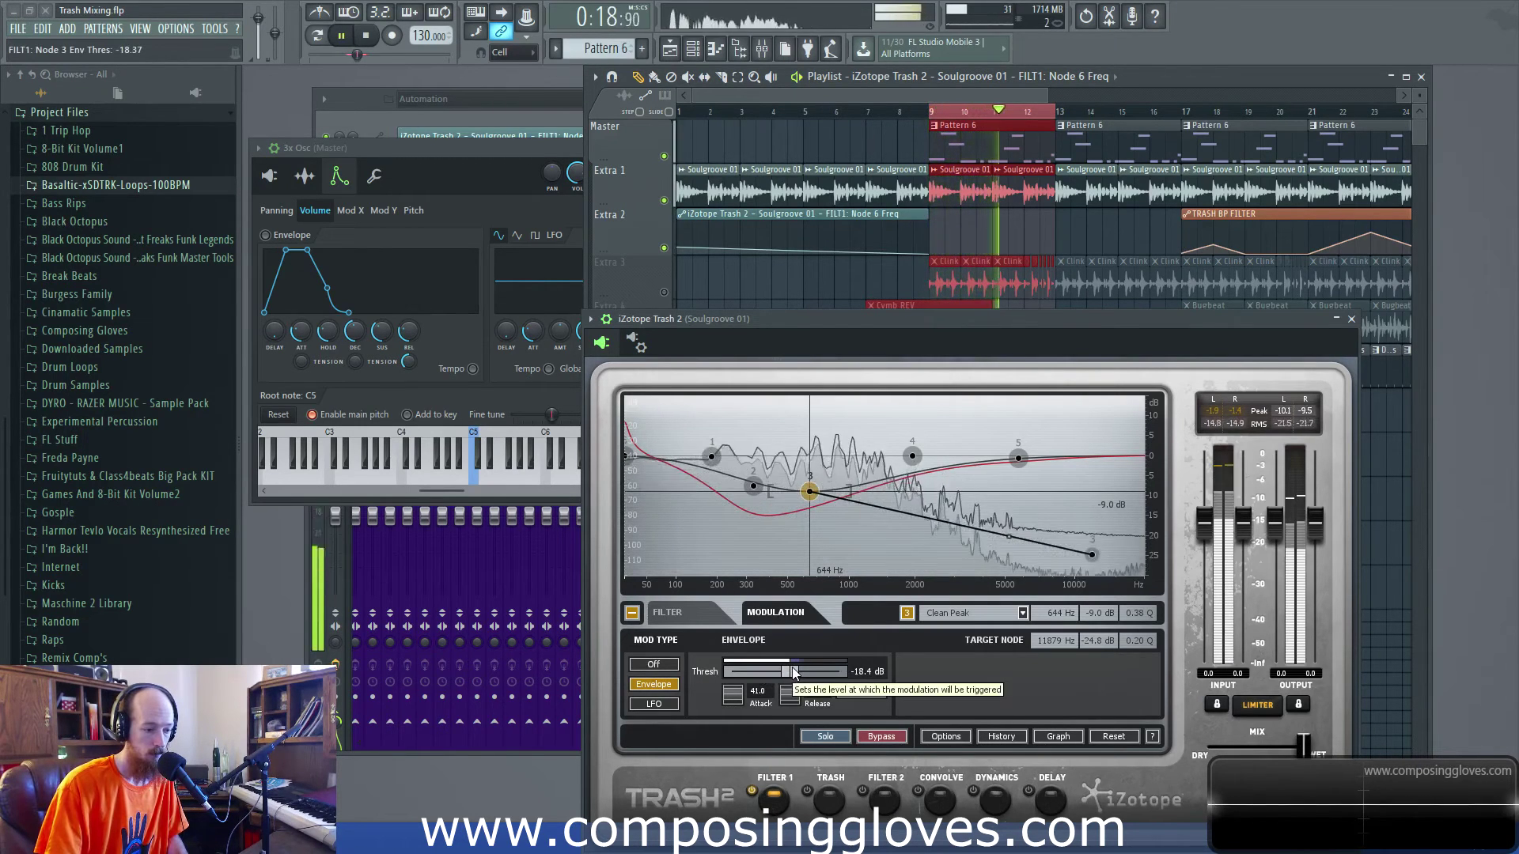
key("space")
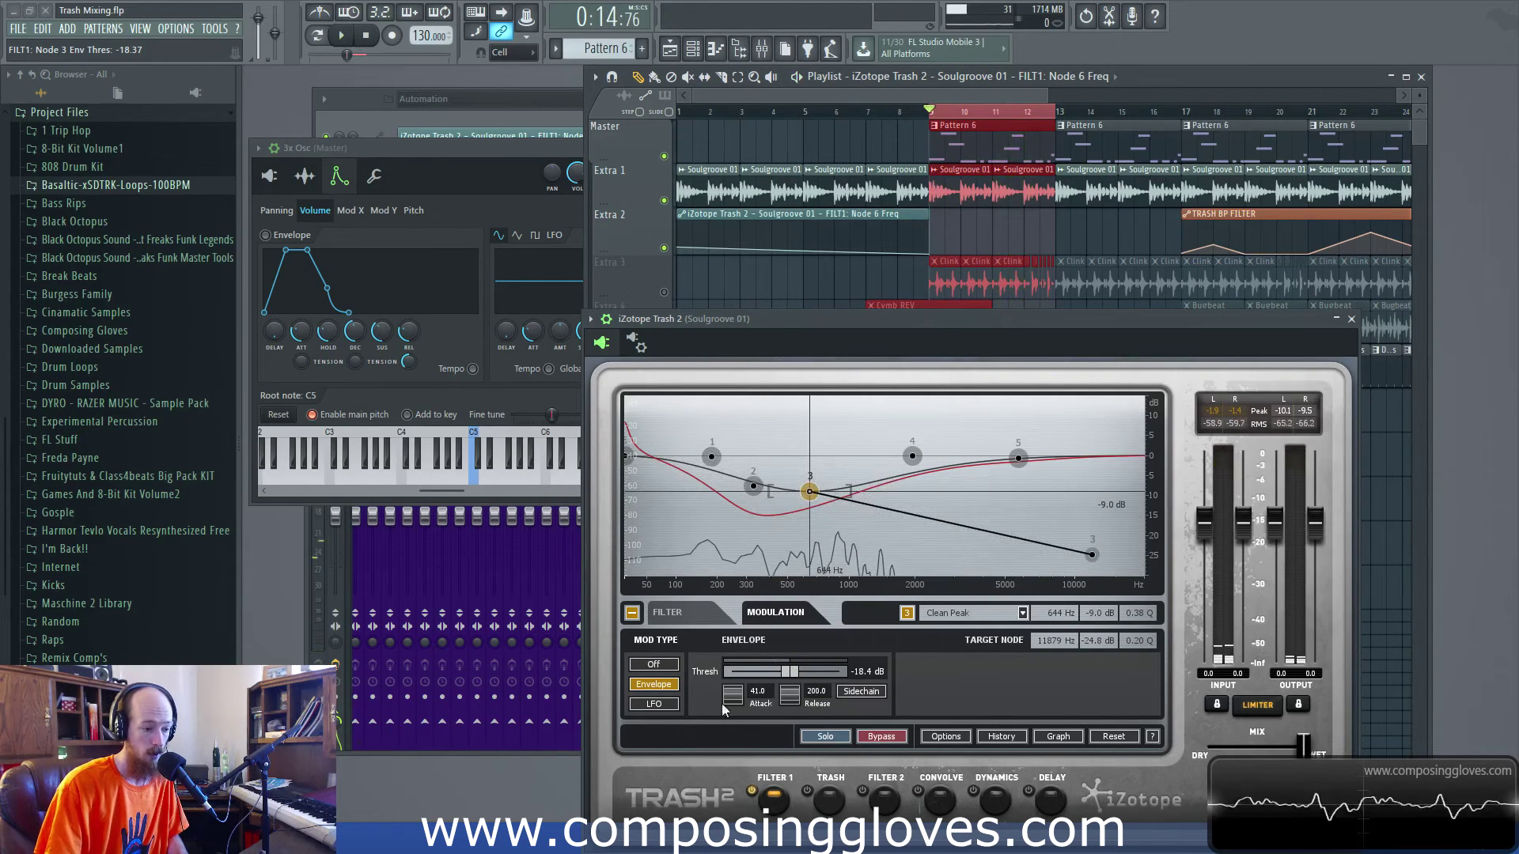
- Set node 3's envelope attack to 394.0, and play the loop to audition the slower response
left_click_drag(725, 709, 714, 460)
key("space")
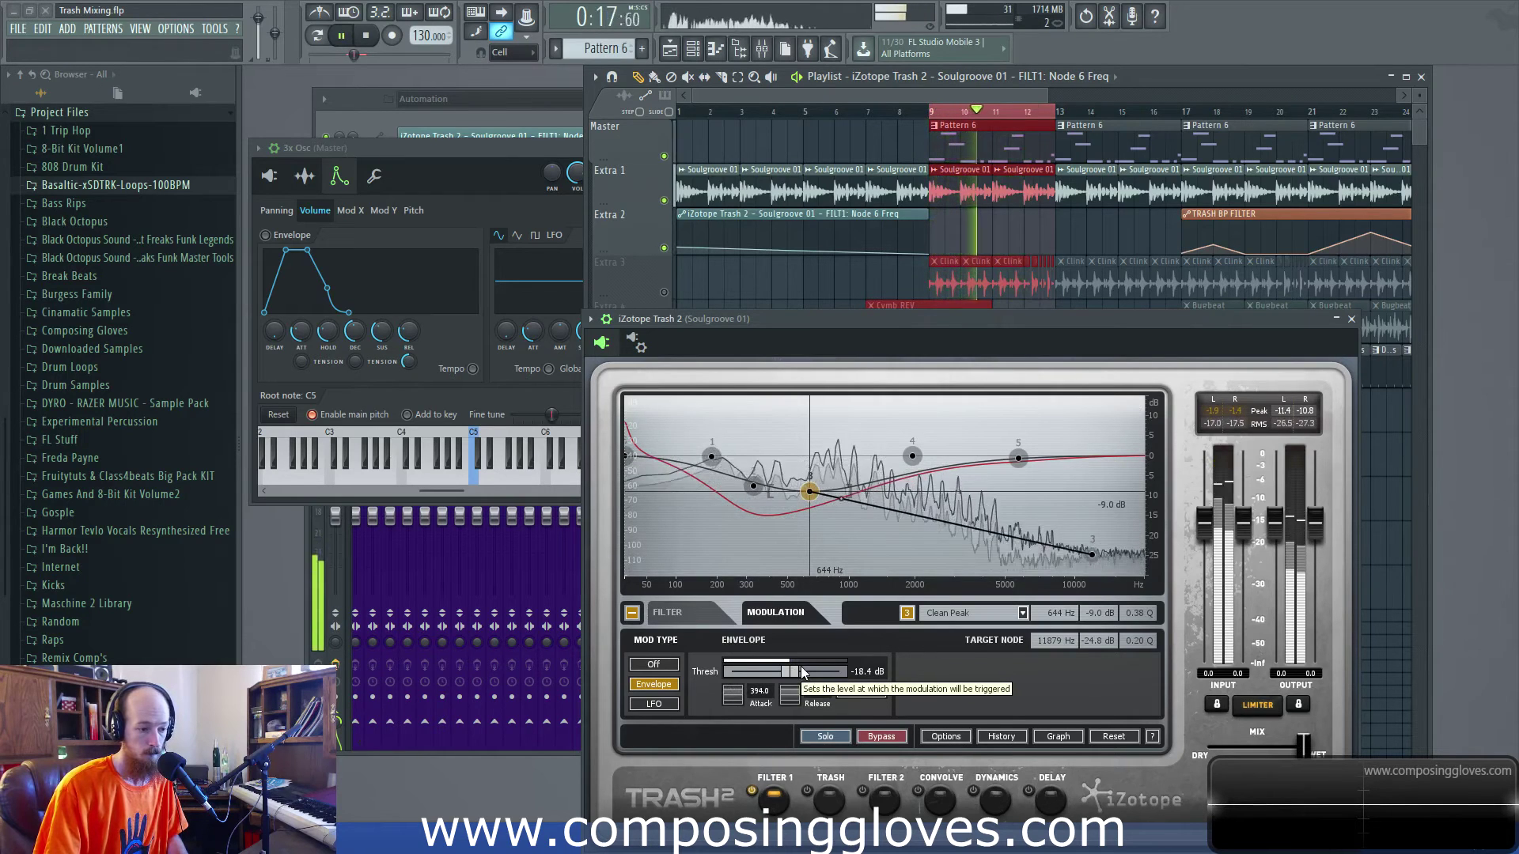
key("space")
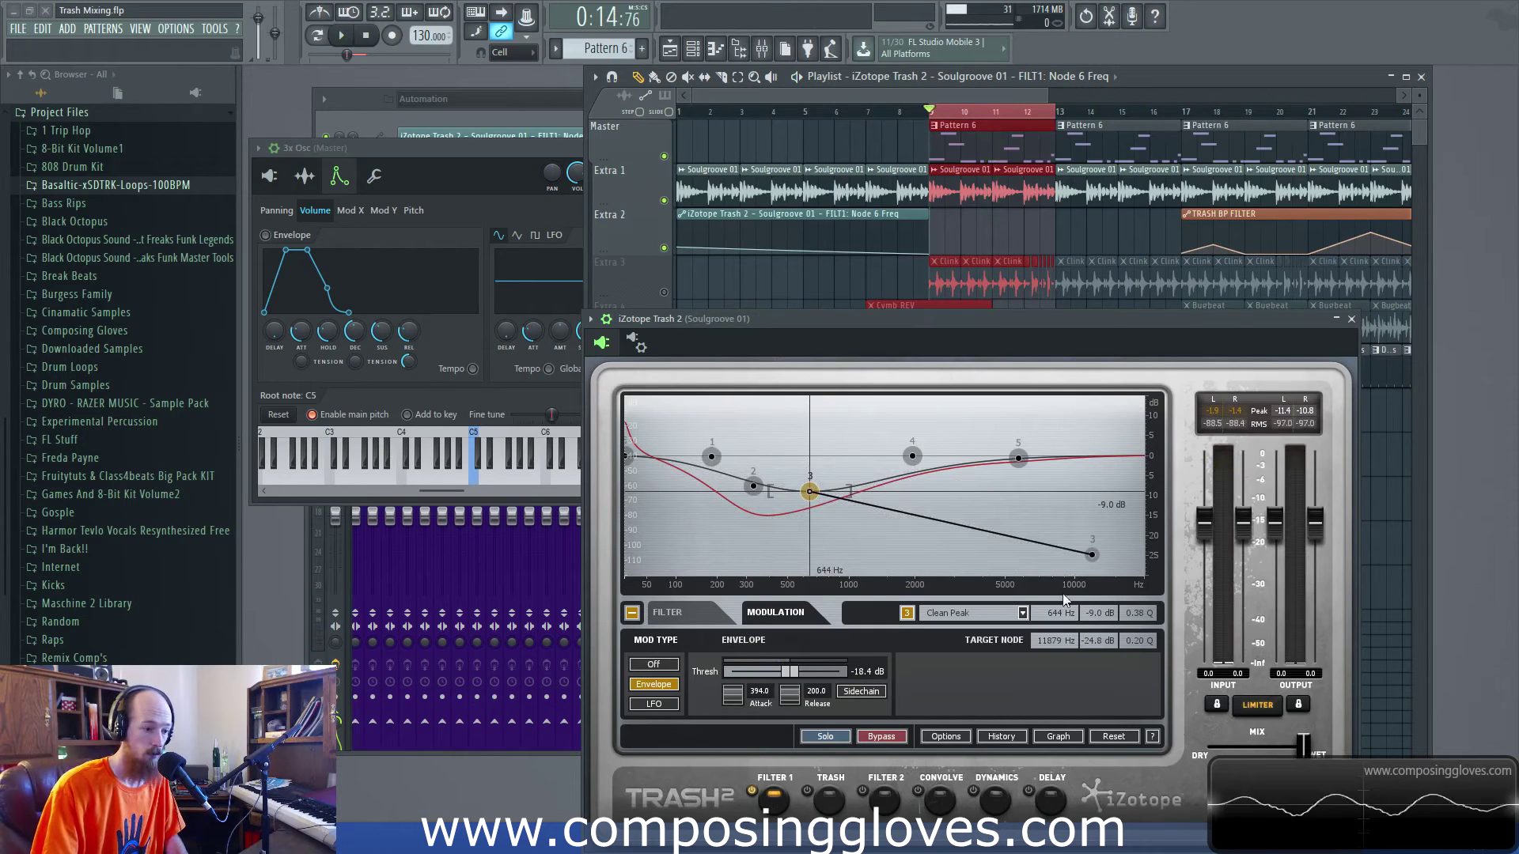
- Shorten node 3's envelope release to 11.0, play the loop to audition it, and stop playback
left_click_drag(794, 696, 792, 791)
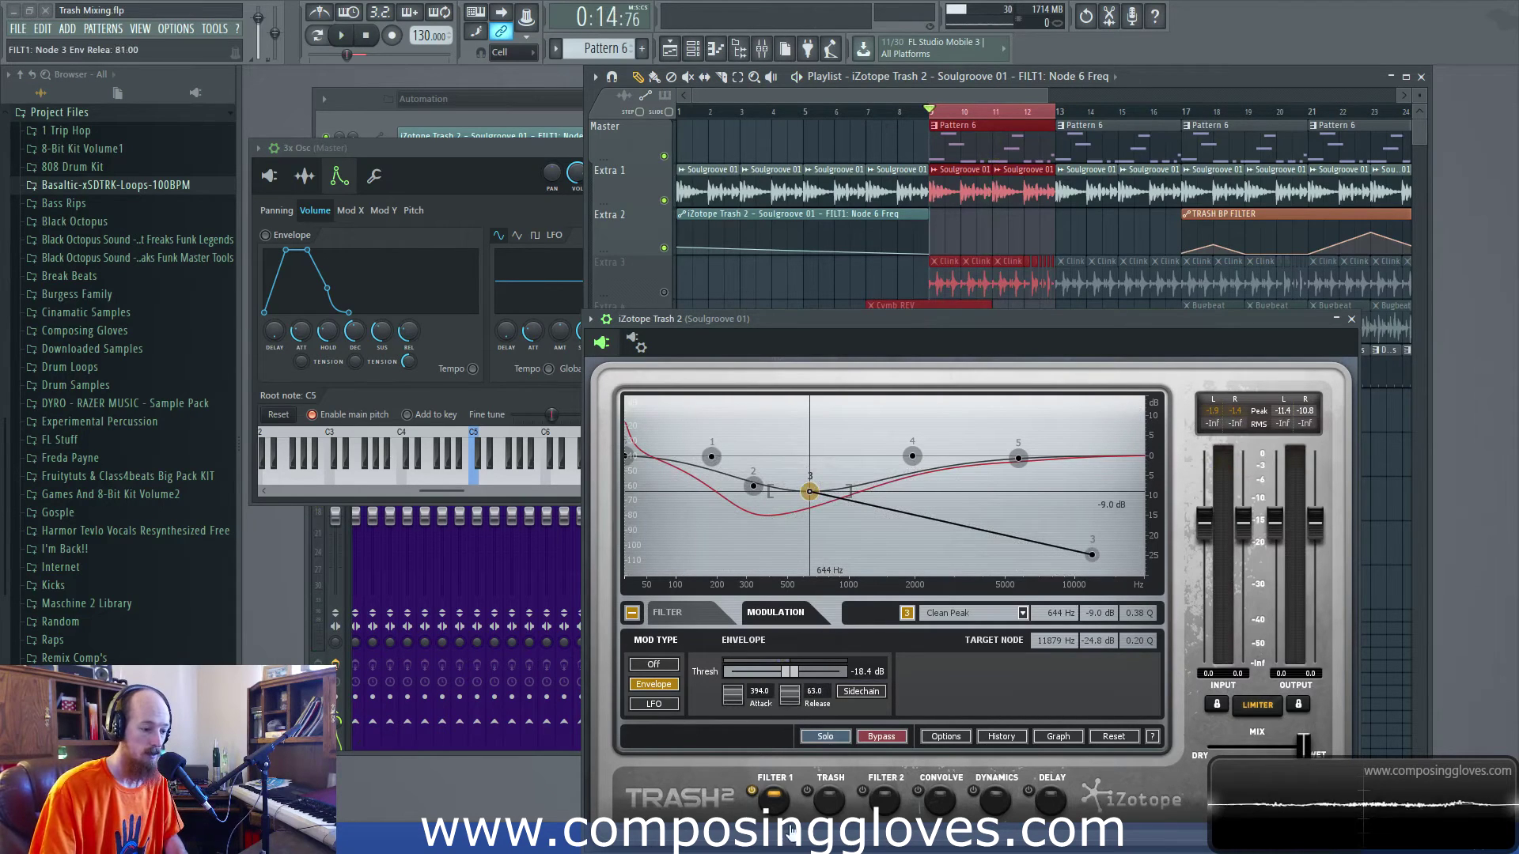
key("space")
key("space")
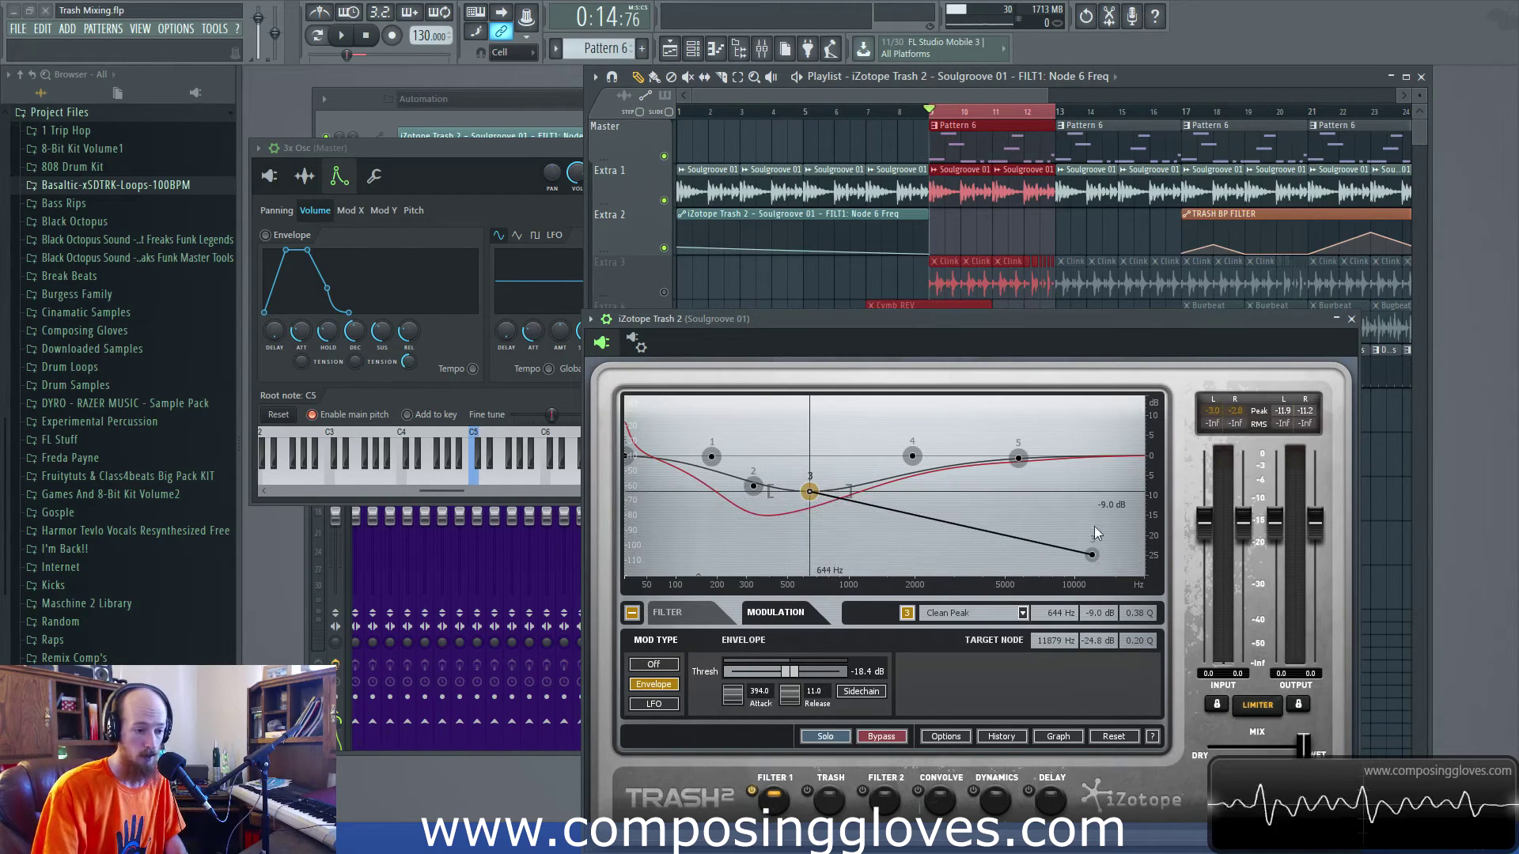
- Move node 3's modulation target to 12550 Hz and 12.2 dB, and lower its envelope threshold to -31.4 dB while auditioning the loop
left_click_drag(1090, 556, 1096, 407)
key("space")
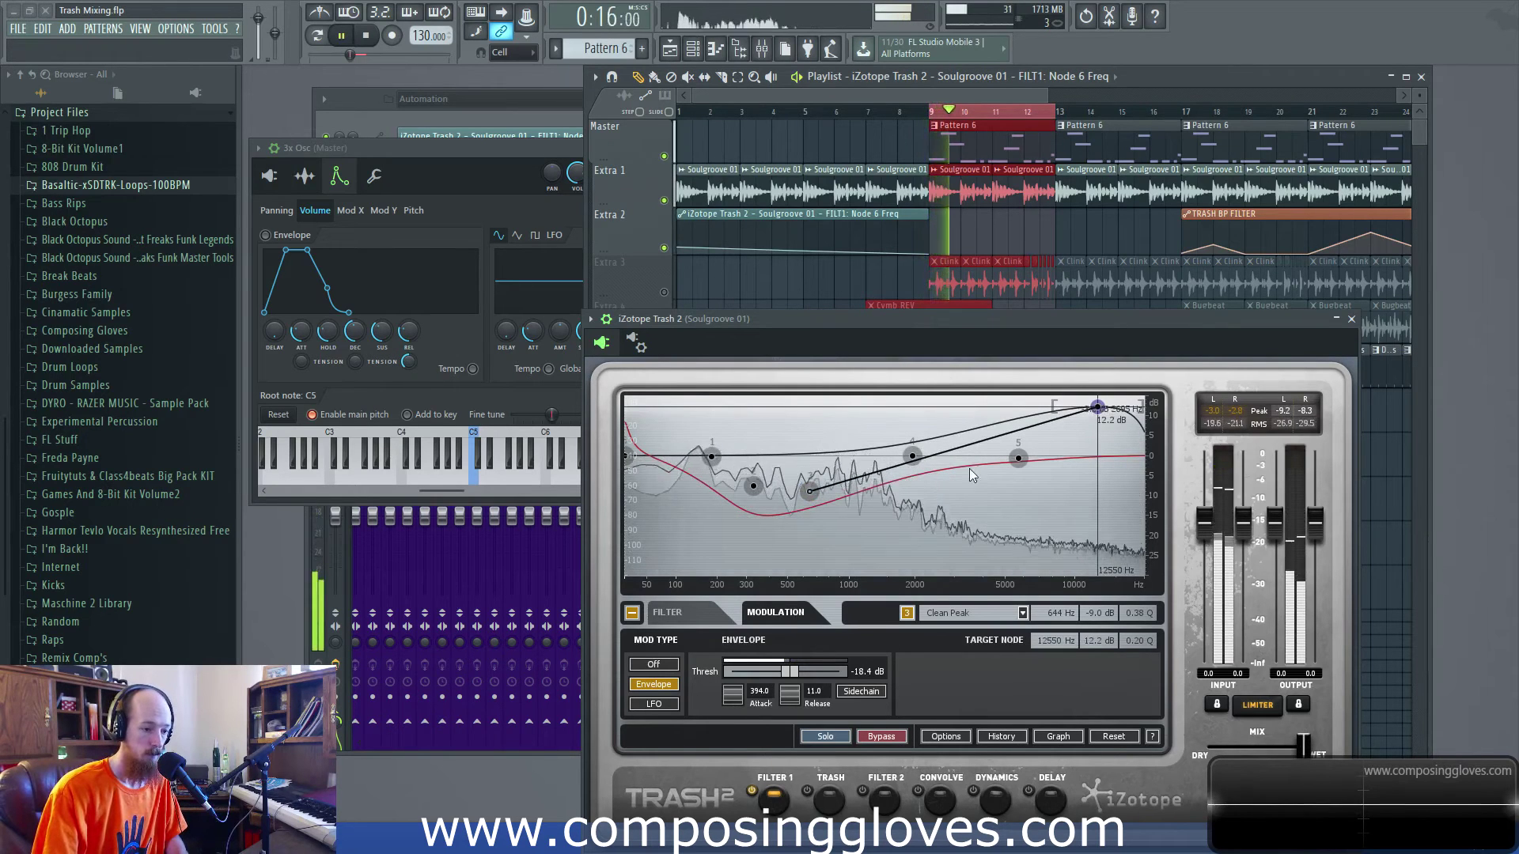
left_click_drag(791, 672, 755, 671)
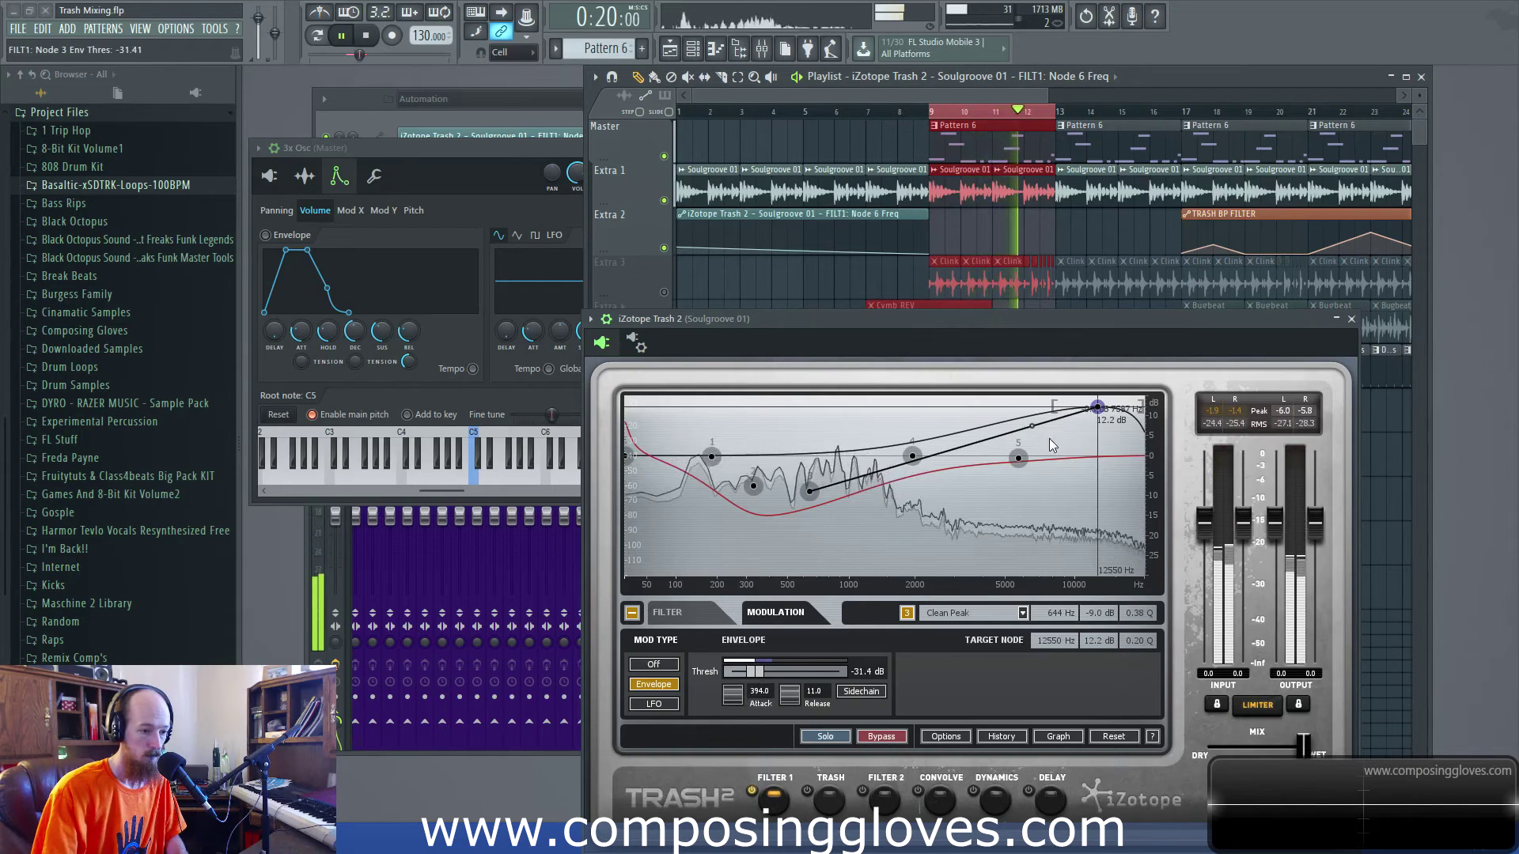
key("space")
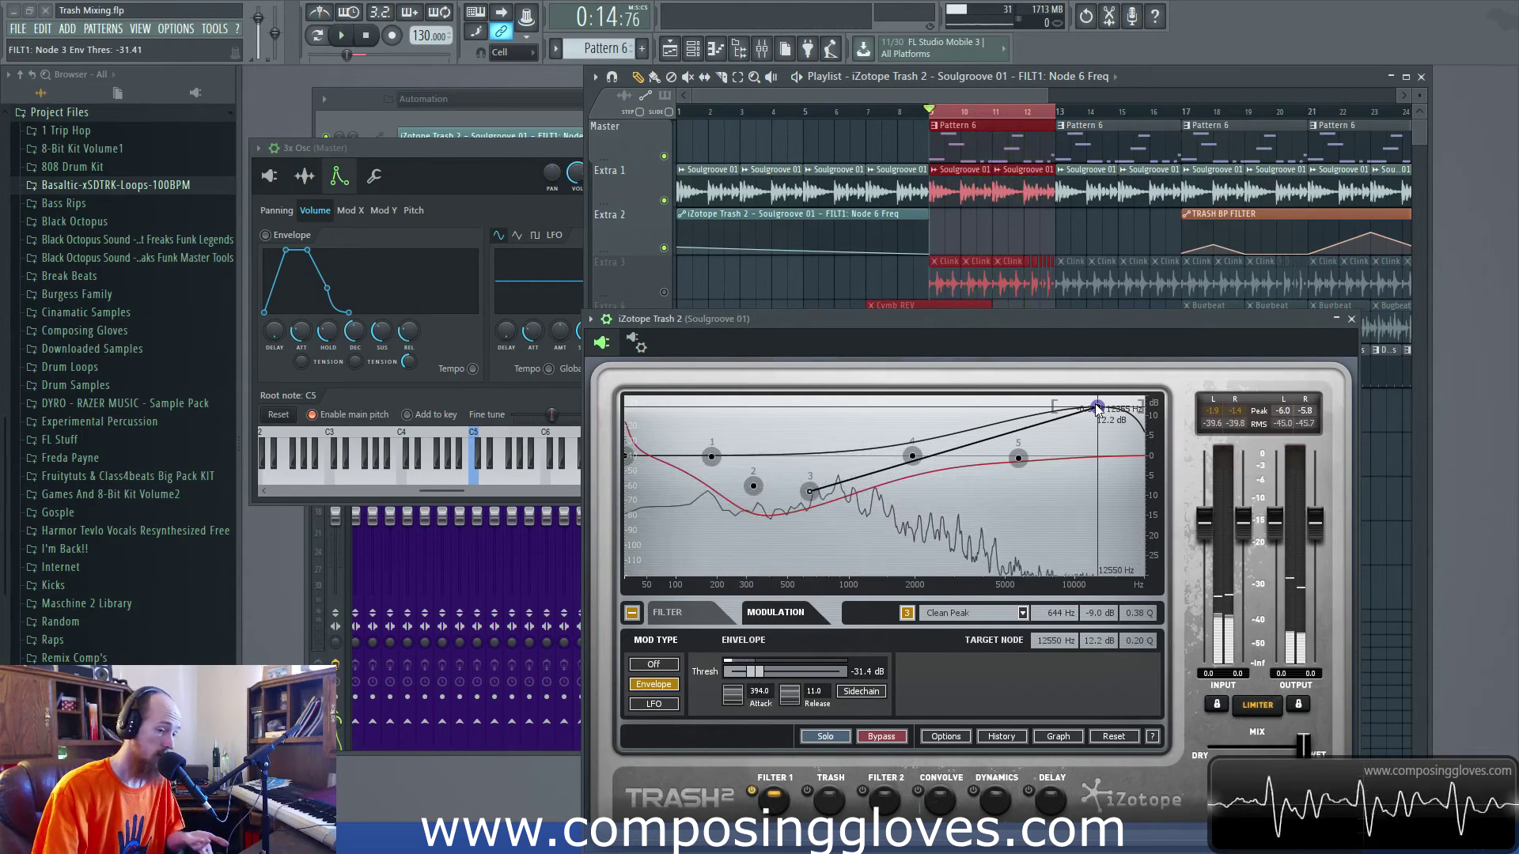
- Move node 3's modulation target to 11512 Hz and 6.1 dB, set its threshold to -31.7 dB, and audition the loop
mouse_move(1098, 408)
left_mouse_down()
mouse_move(1090, 458)
mouse_move(1088, 432)
left_mouse_up()
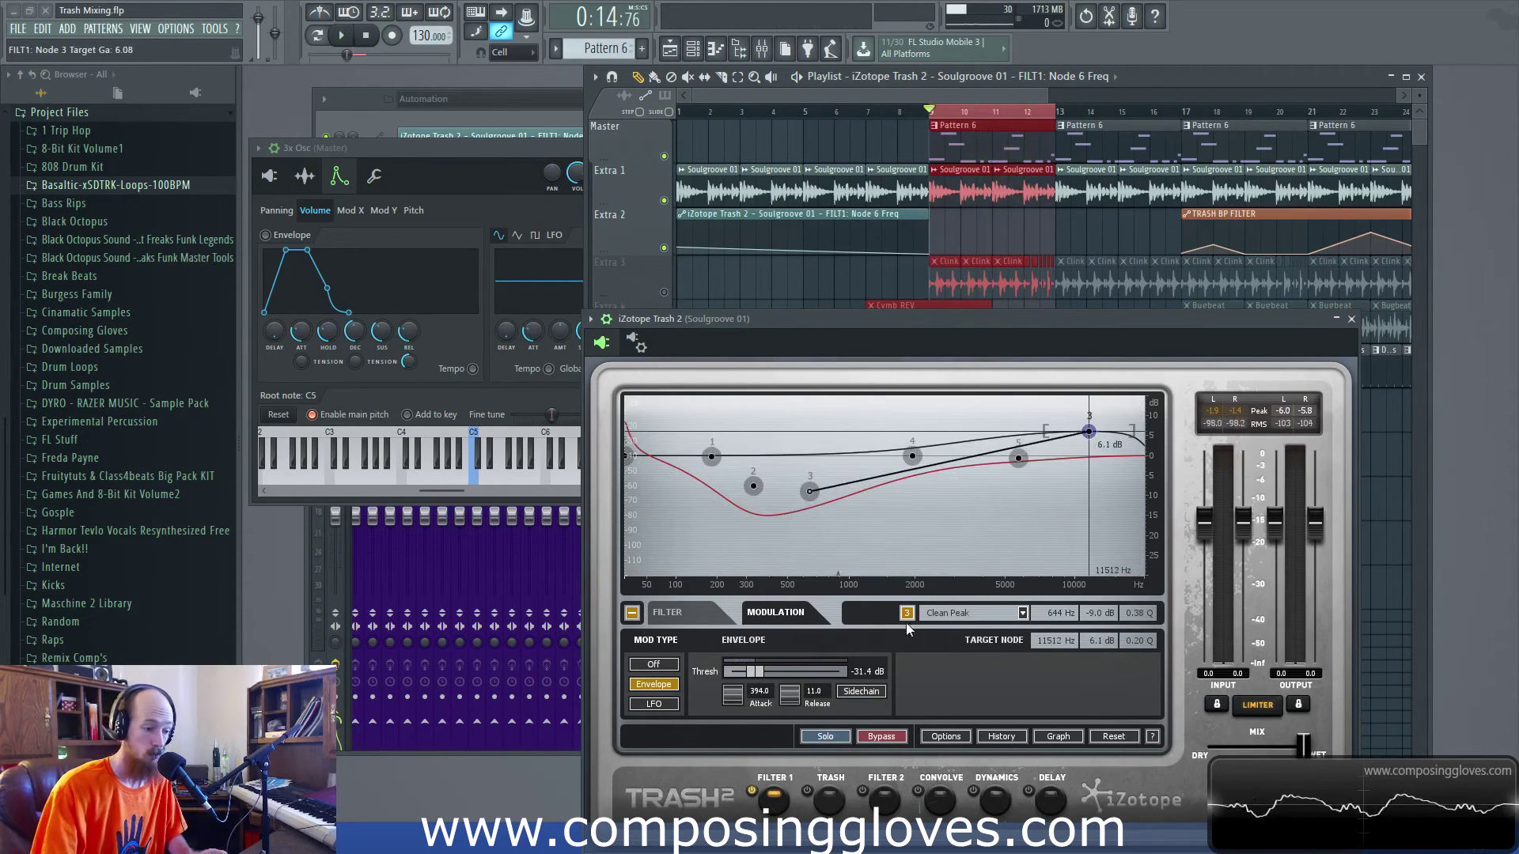
left_click_drag(752, 673, 757, 673)
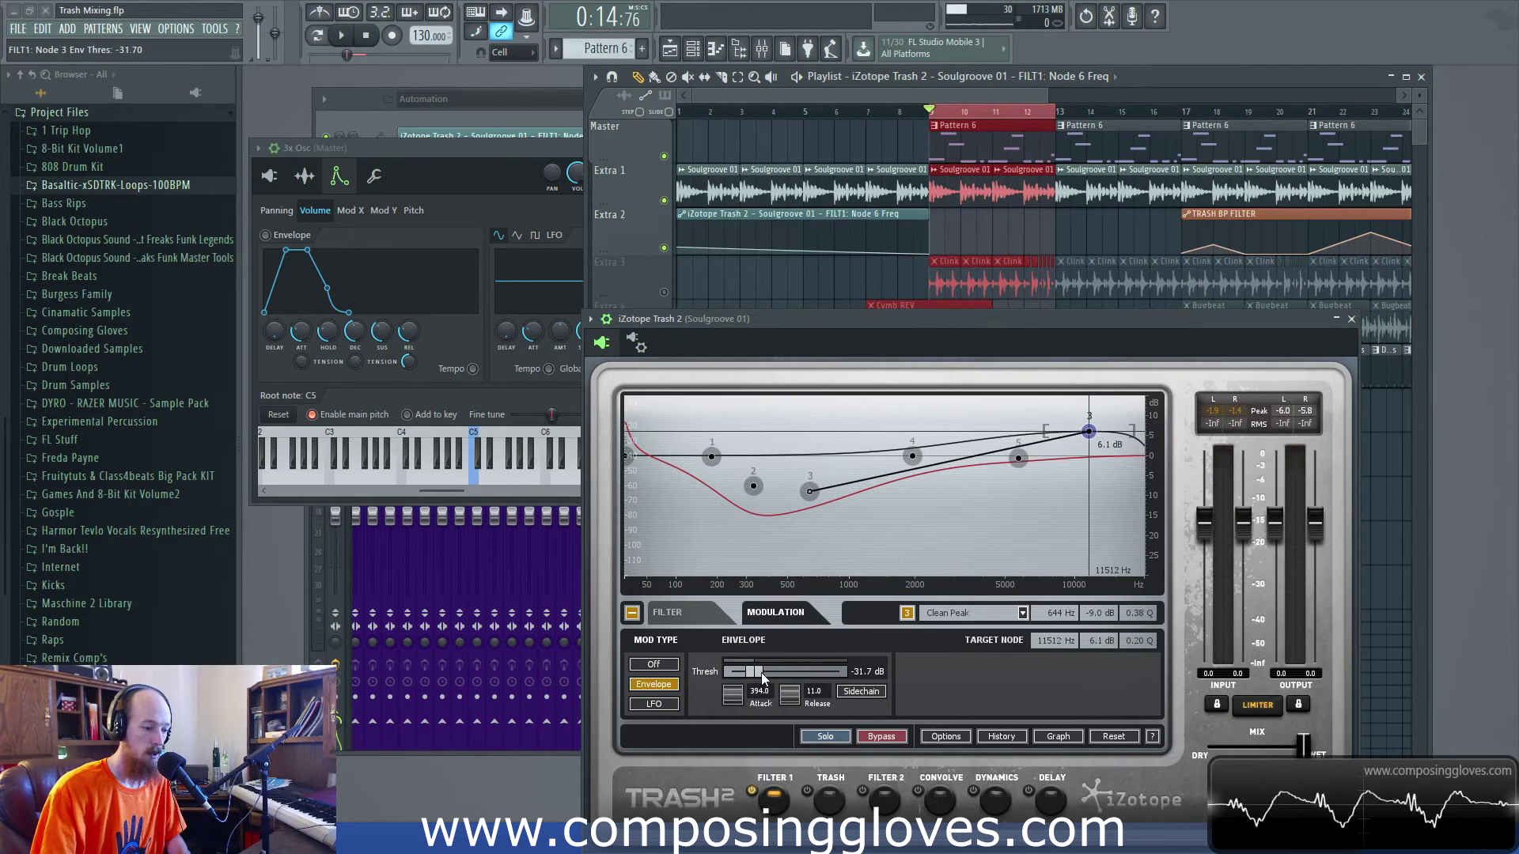
key("space")
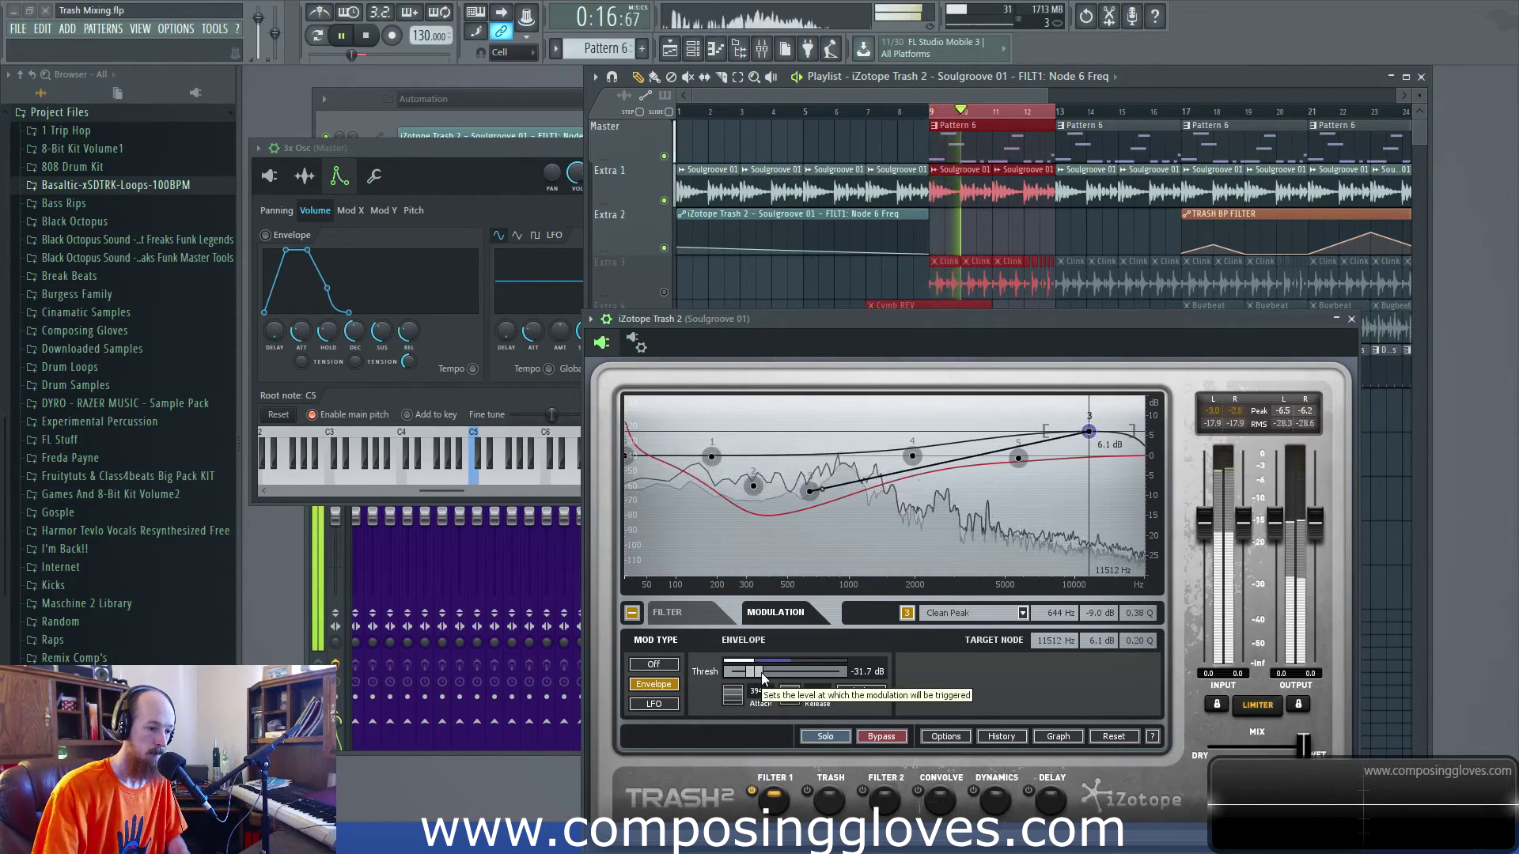
key("space")
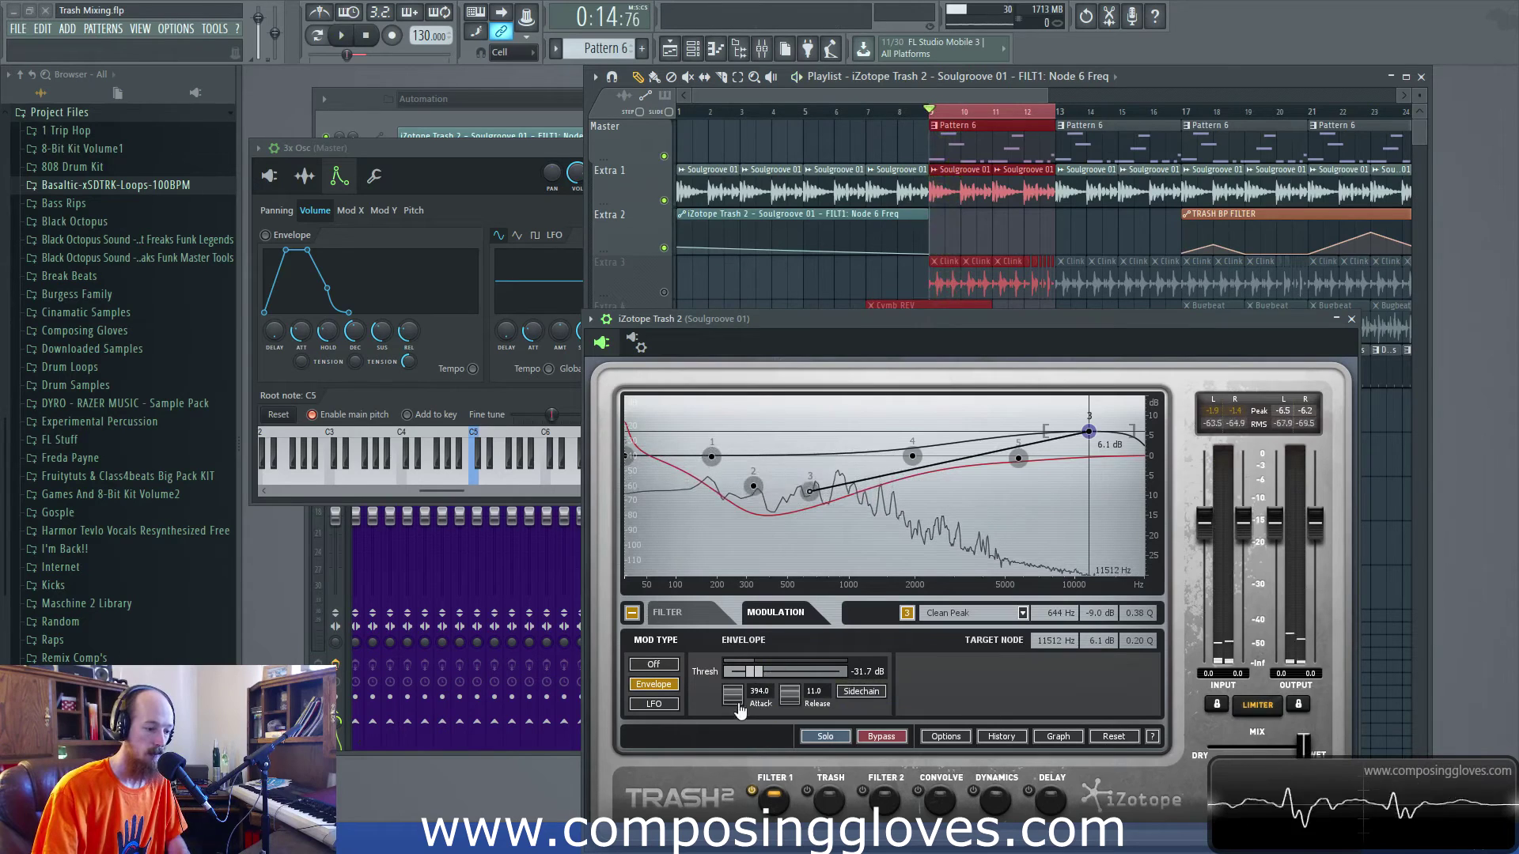
key("space")
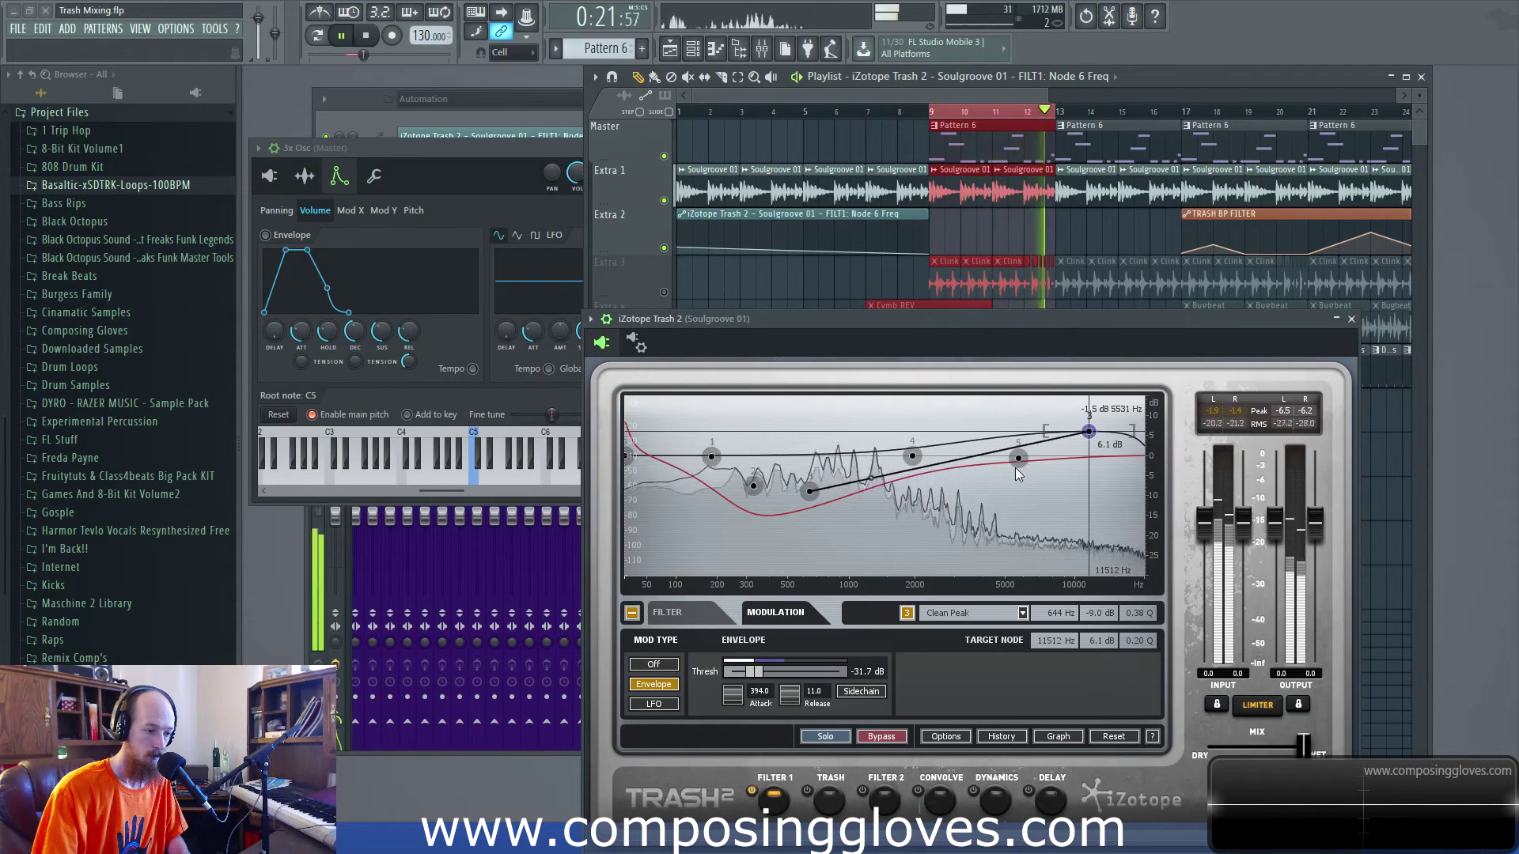
key("space")
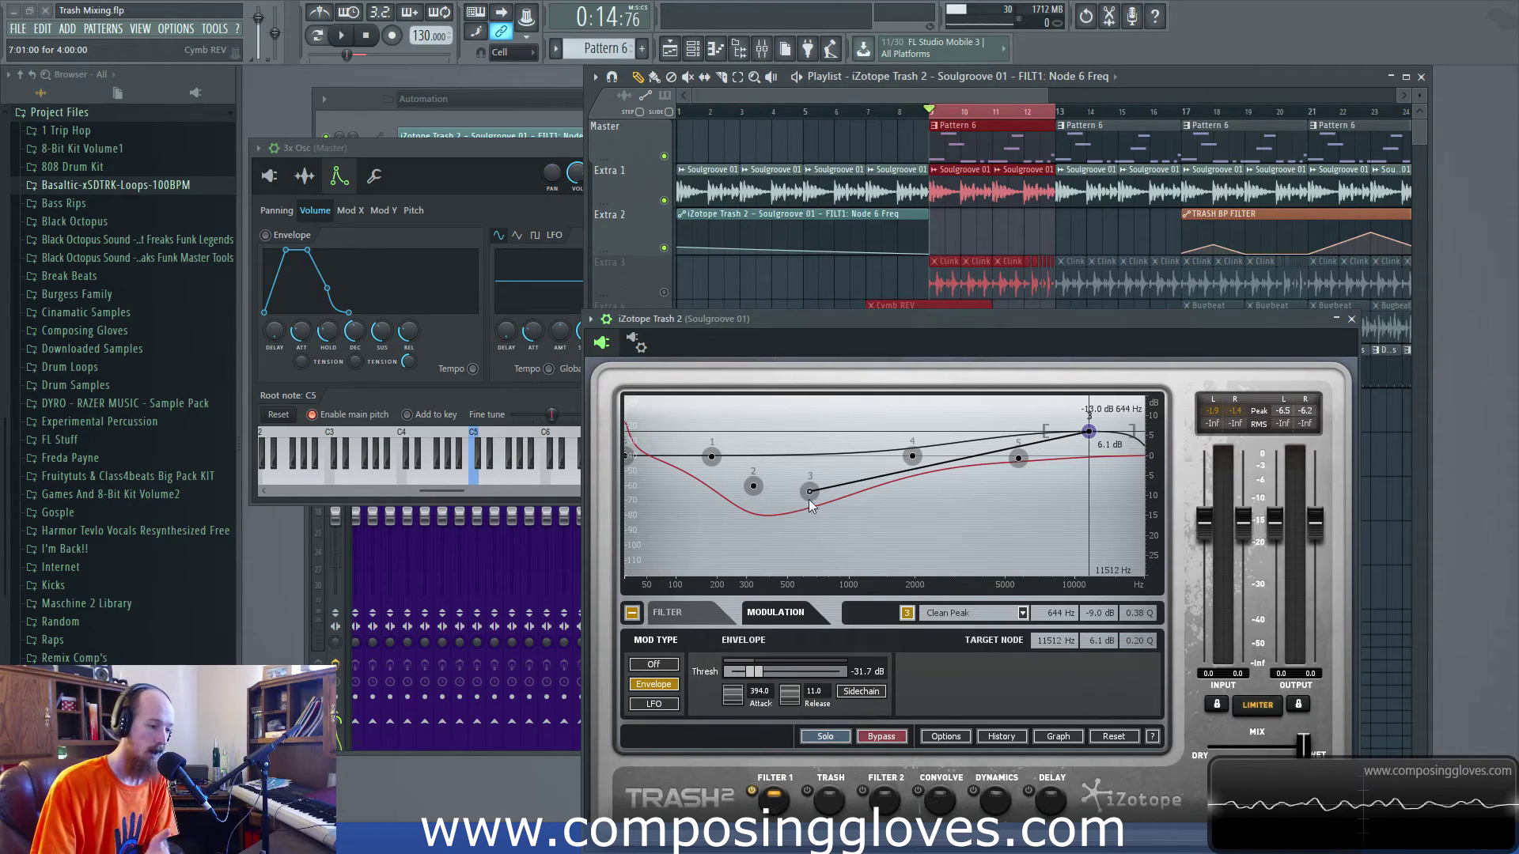
- Set node 3's envelope threshold to -25.2 dB, and switch its sidechain option on and back off
left_click_drag(756, 676, 776, 675)
left_click(874, 696)
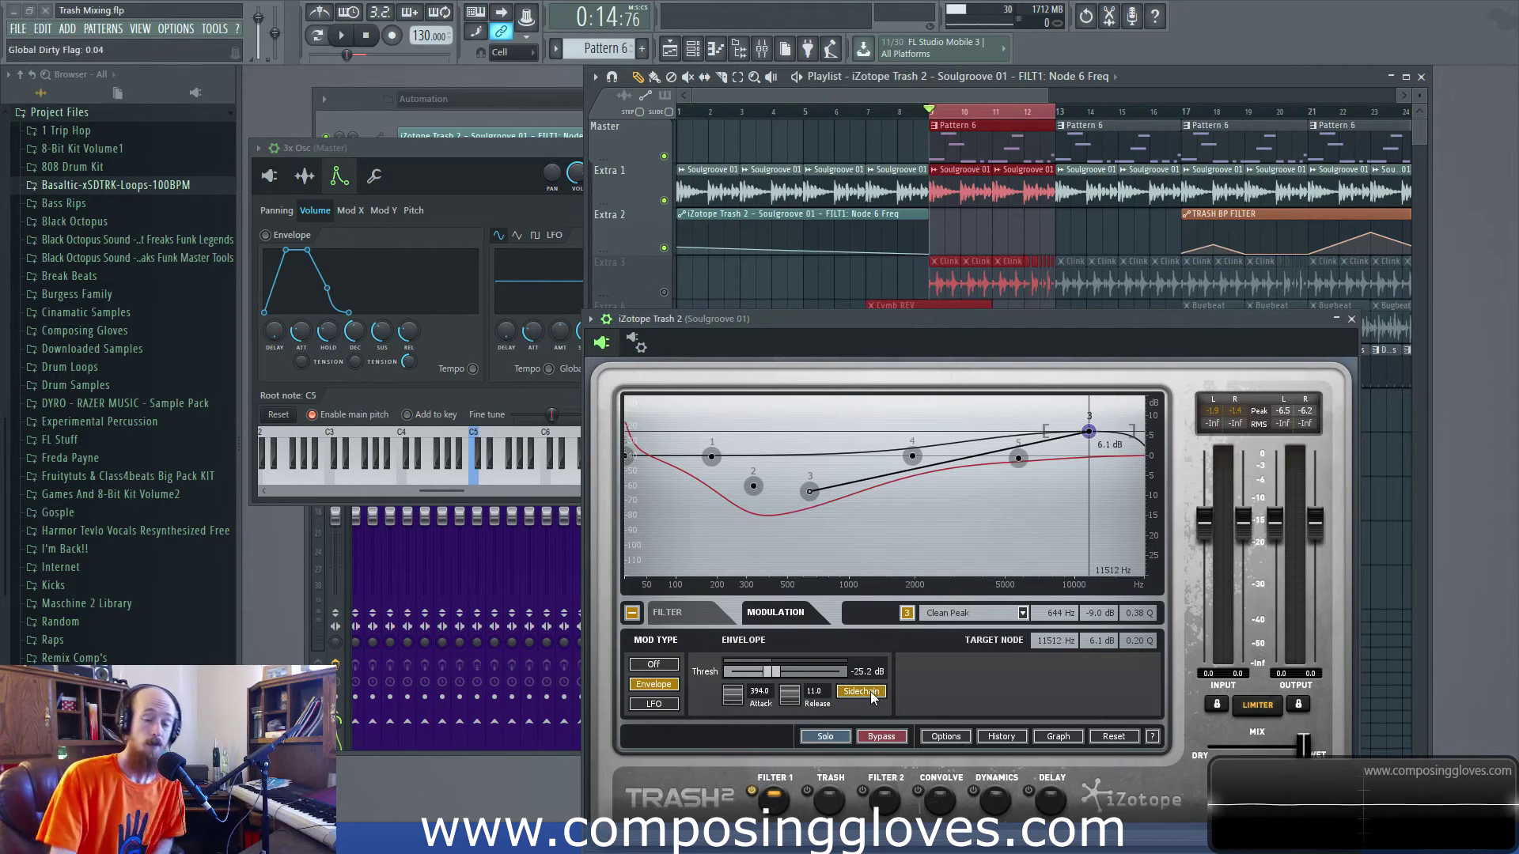
left_click(873, 694)
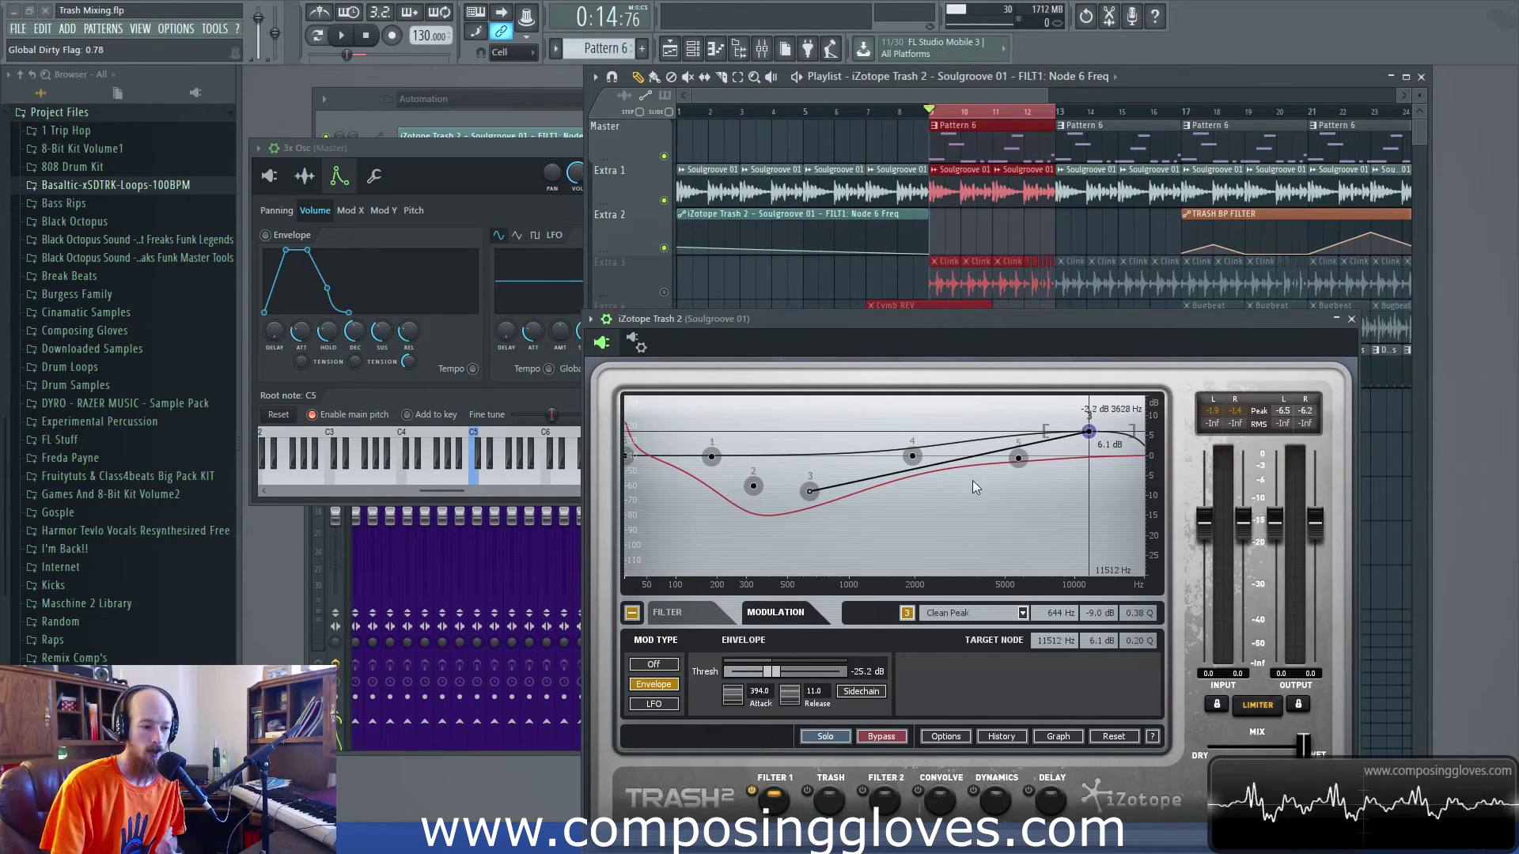
- Switch node 3's modulation type between LFO and Envelope, ending on Envelope
left_click(656, 705)
left_click(655, 685)
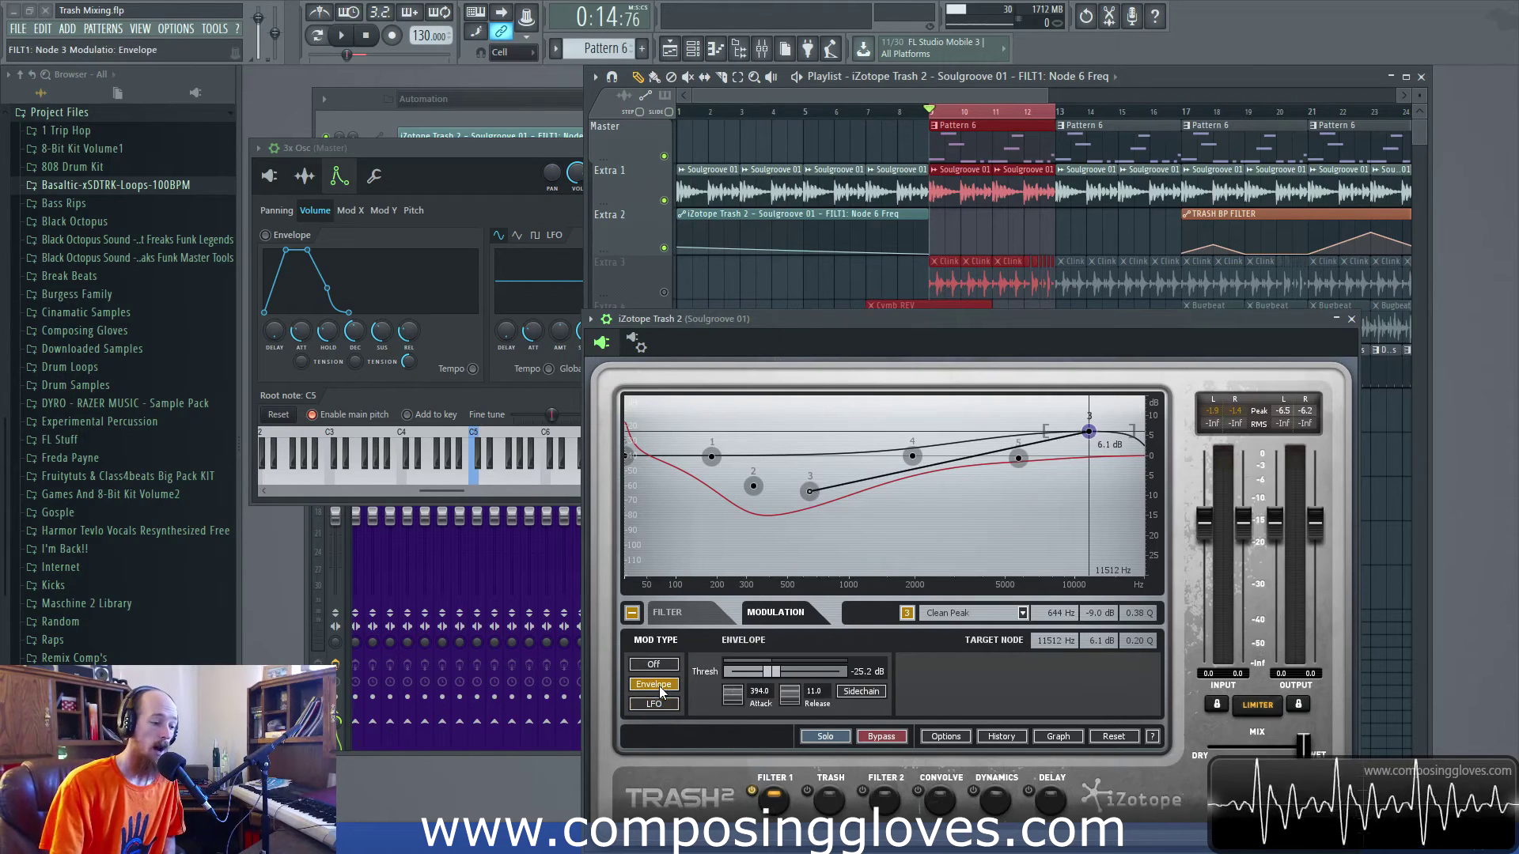
left_click(657, 705)
left_click(653, 686)
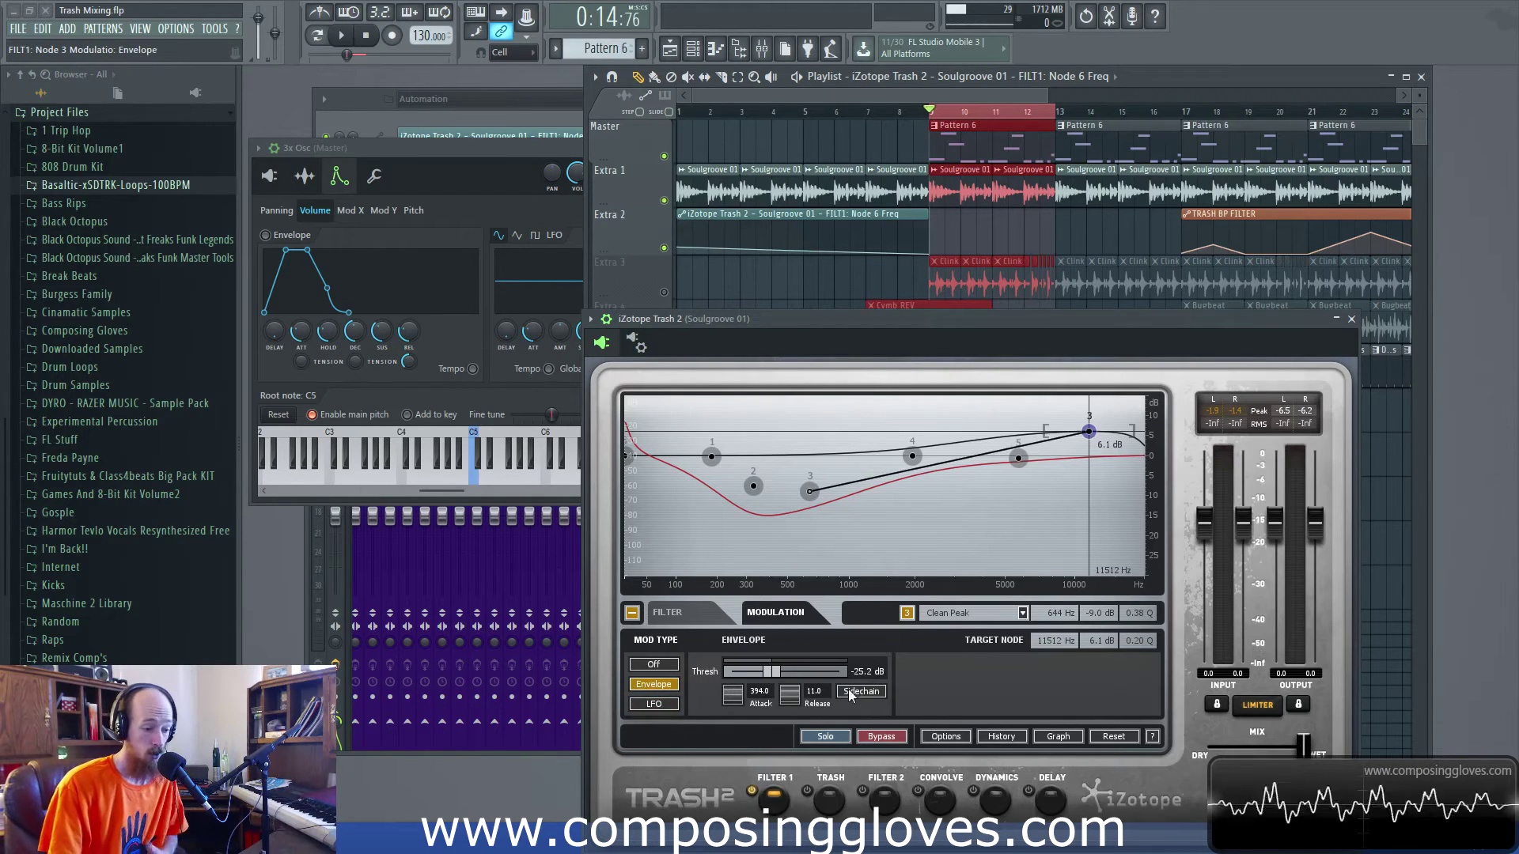
- Show the mixer, and move the Trash 2 window clear of the mixer's effect slots
left_click_drag(815, 322, 791, 186)
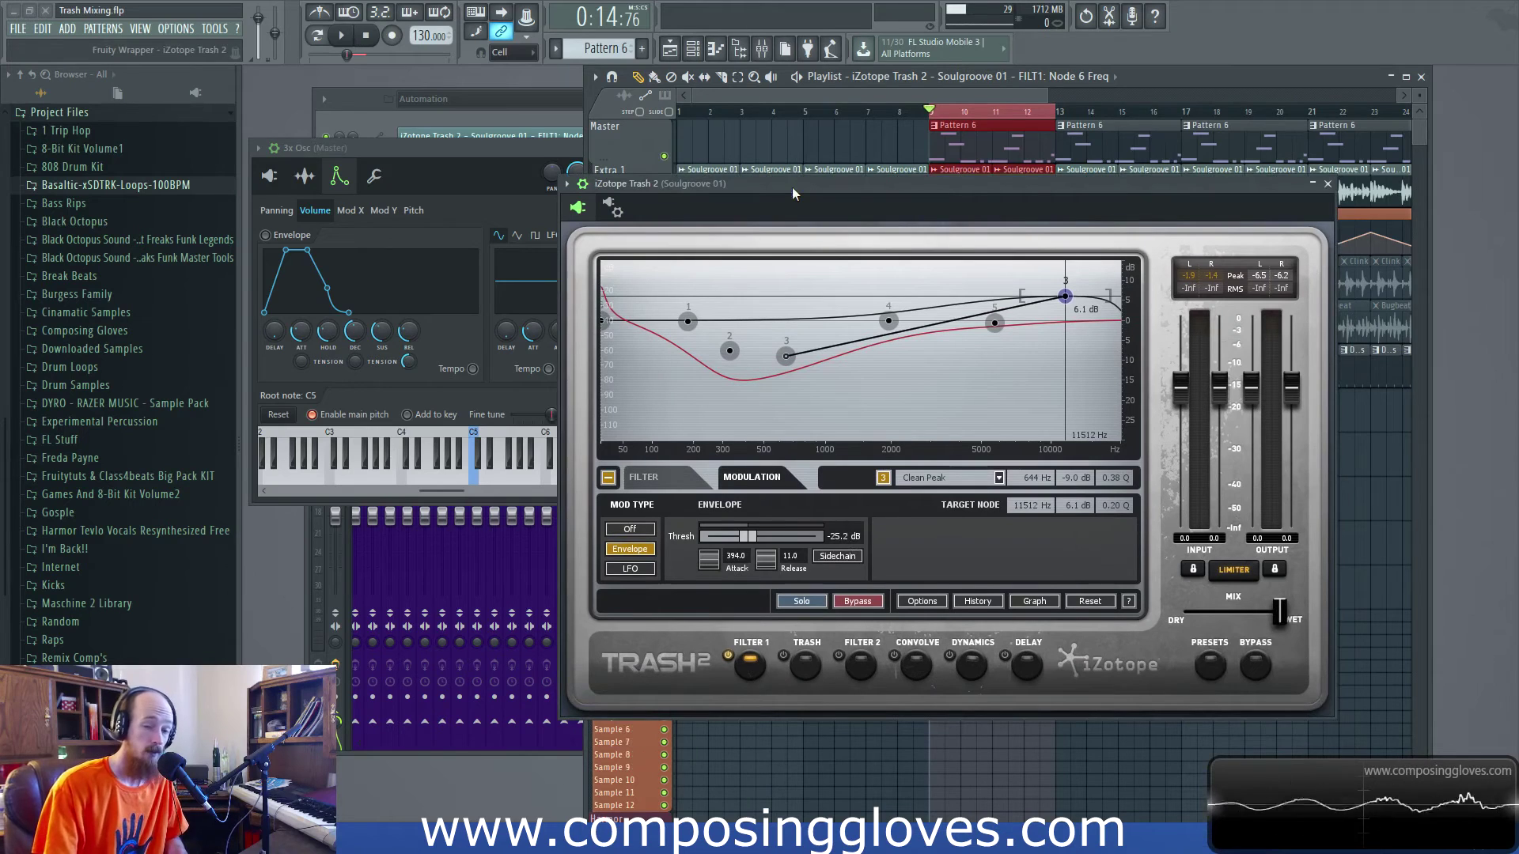
left_click(761, 49)
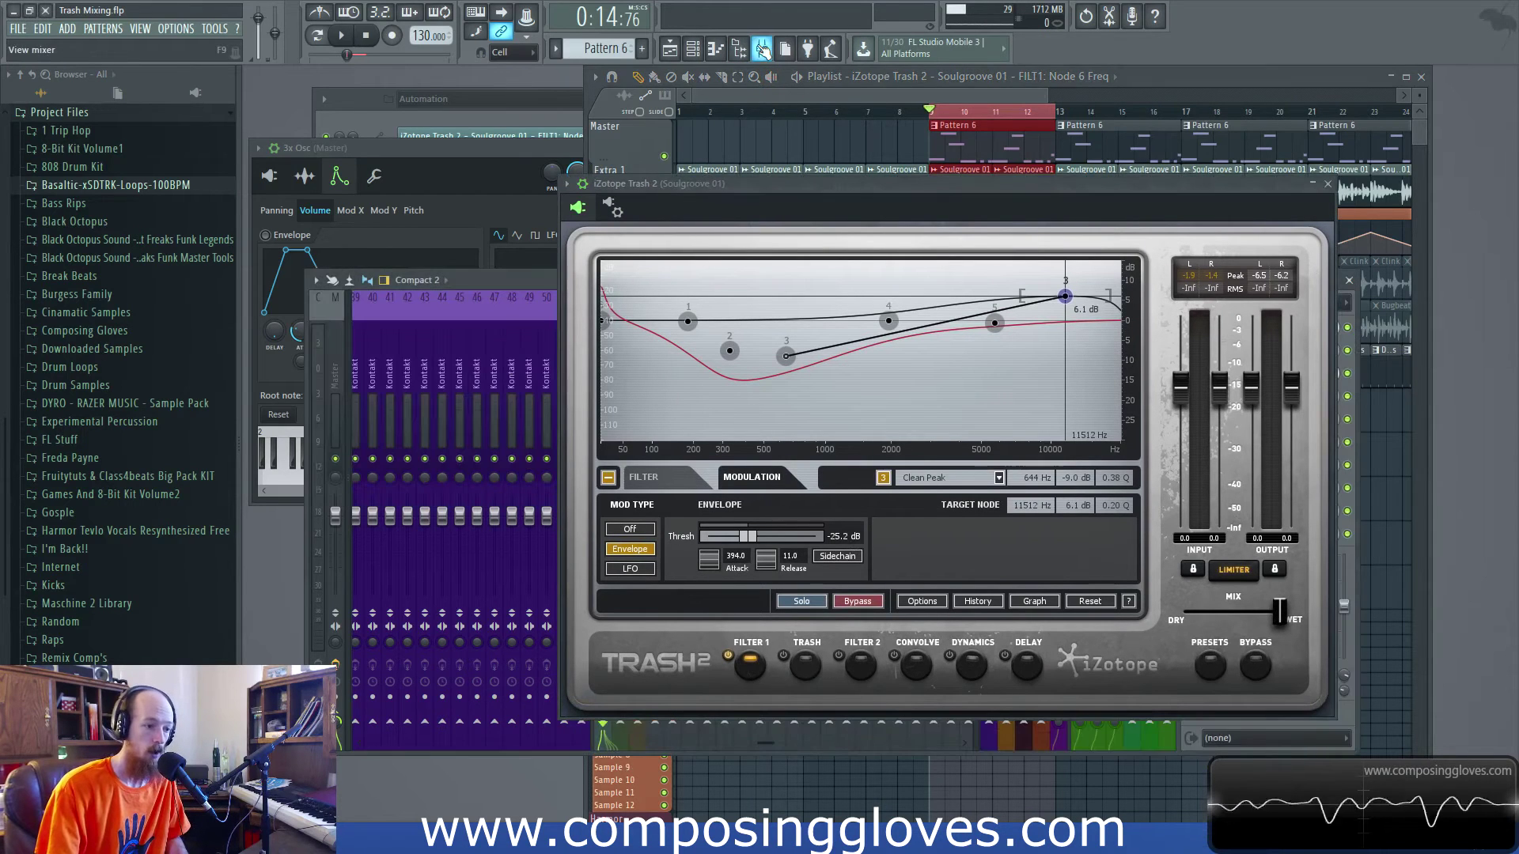
left_click_drag(937, 183, 628, 133)
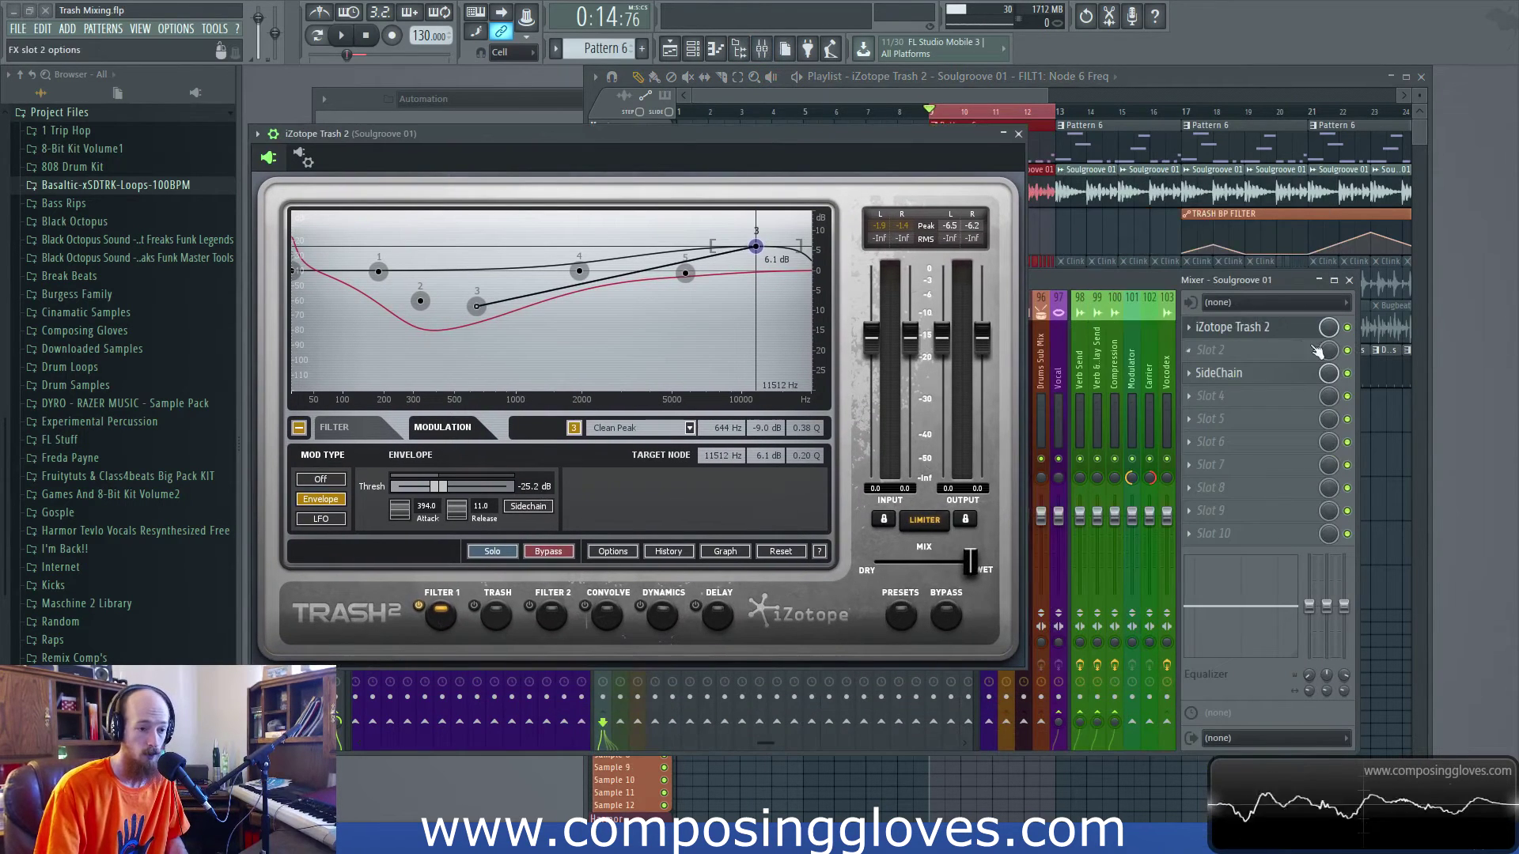
- Examine the Trash 2 wrapper's processing settings and input/output connections, and return to the plugin interface
left_click(305, 158)
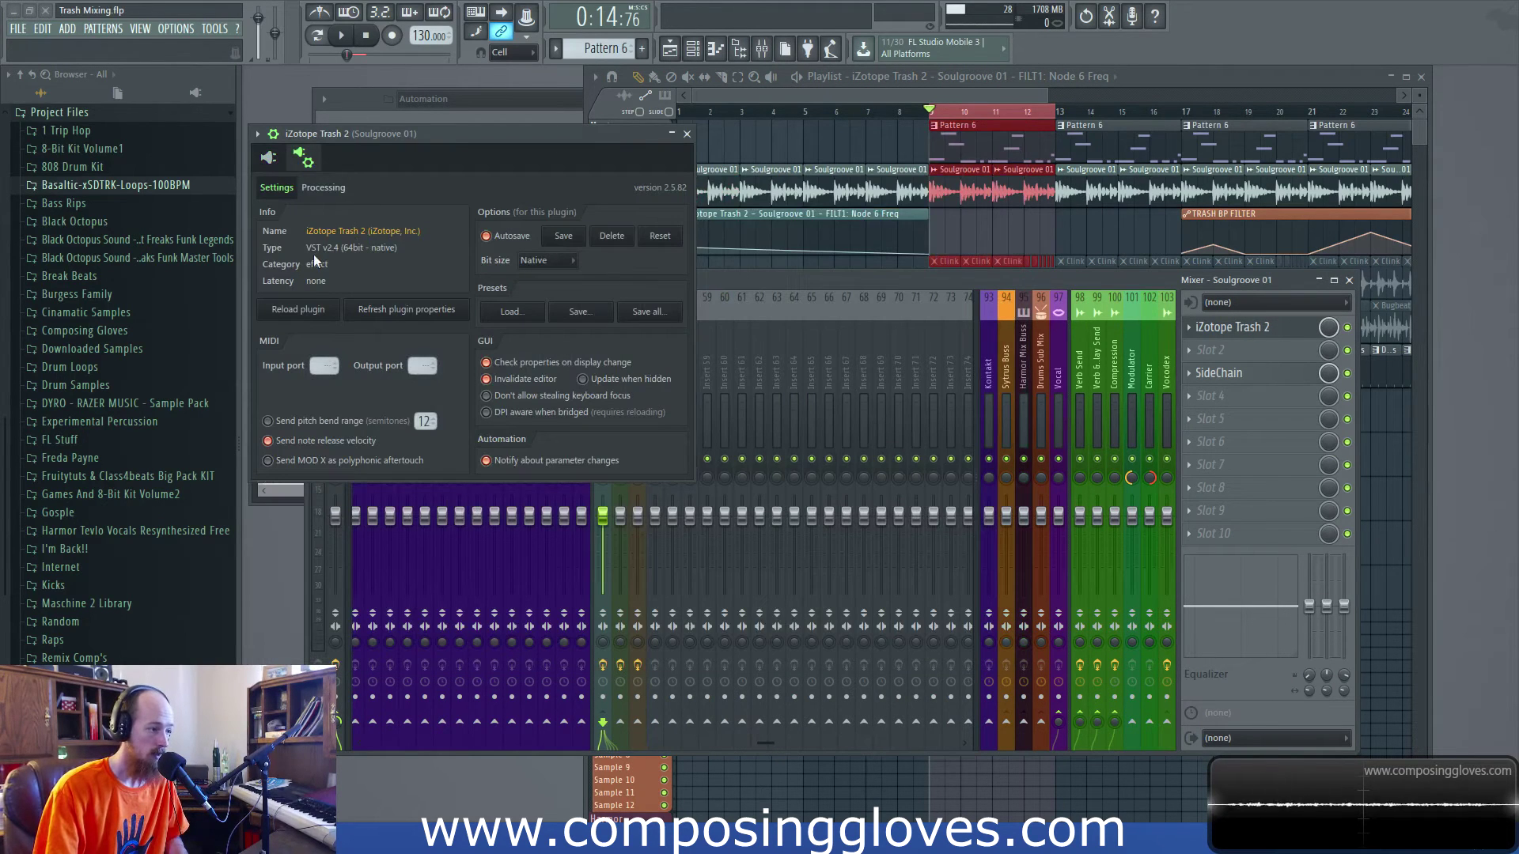
left_click(339, 192)
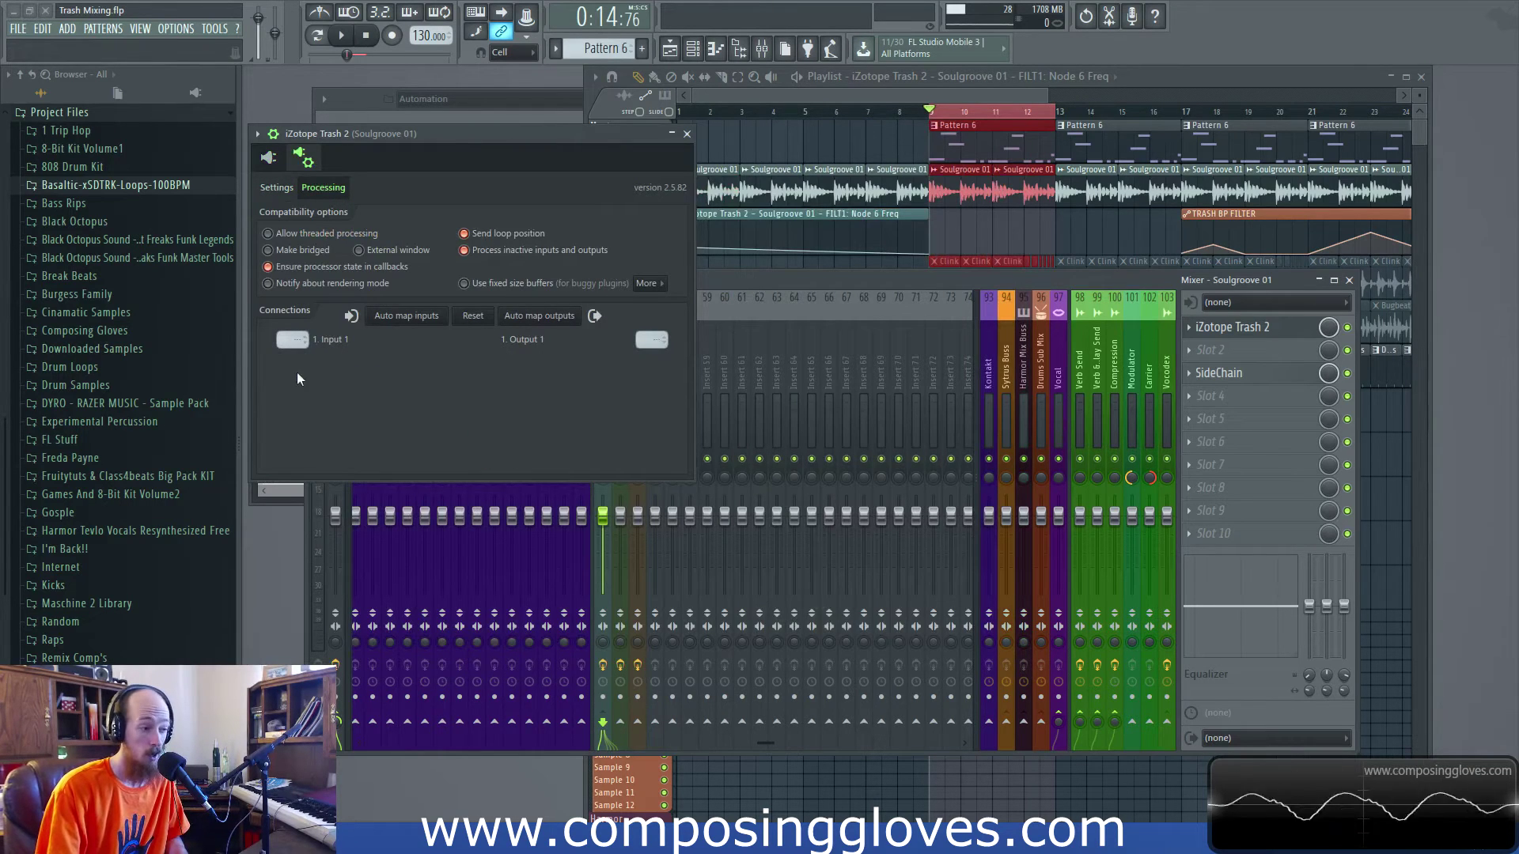
left_click(276, 187)
left_click(268, 157)
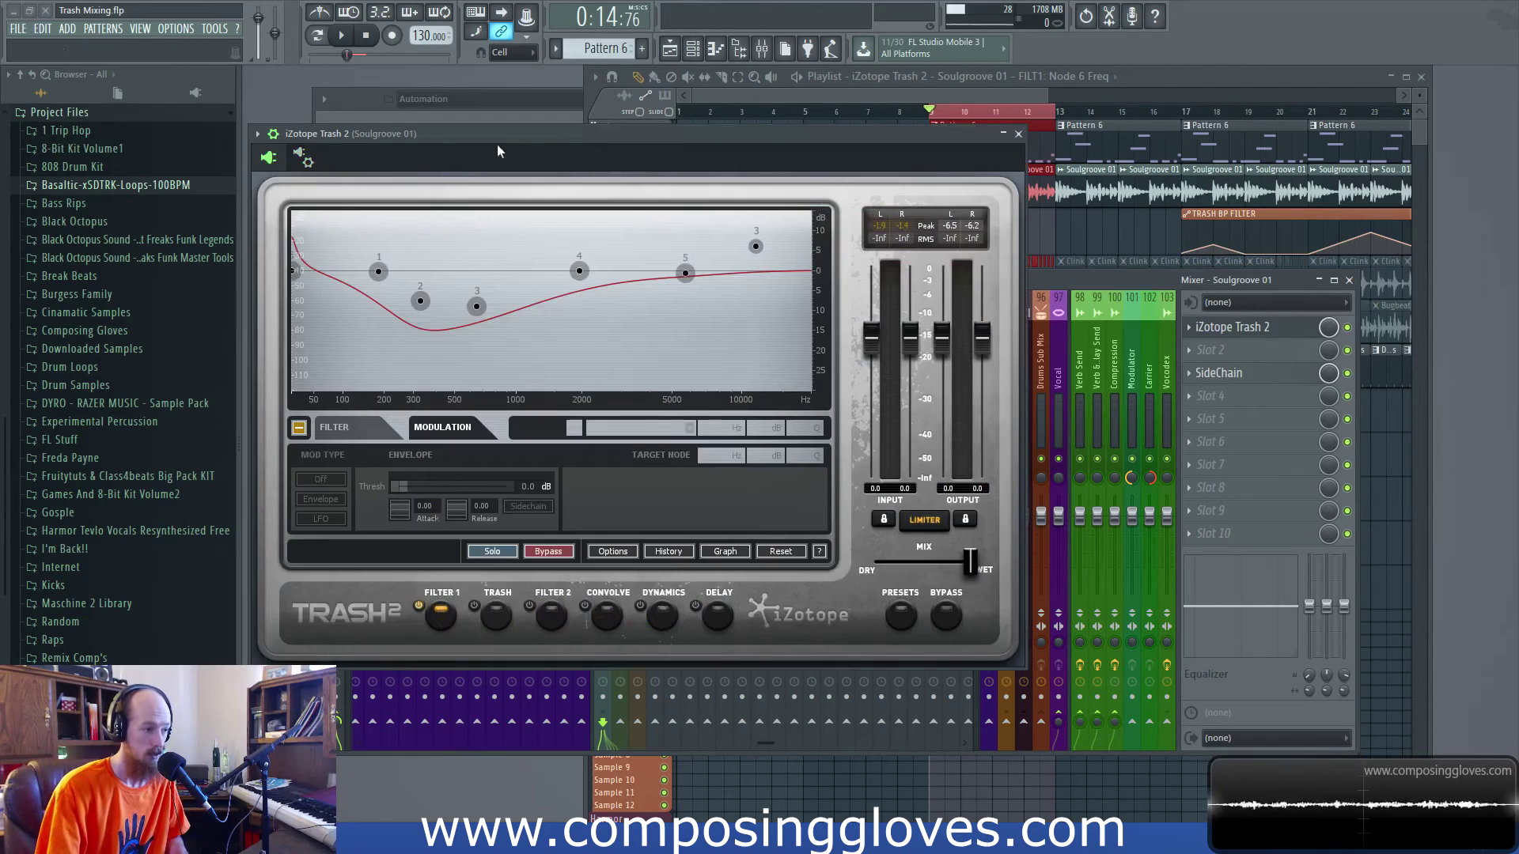
- Look at the available effect plugins for mixer slot 5 and dismiss the list without choosing one
left_click_drag(668, 149, 709, 151)
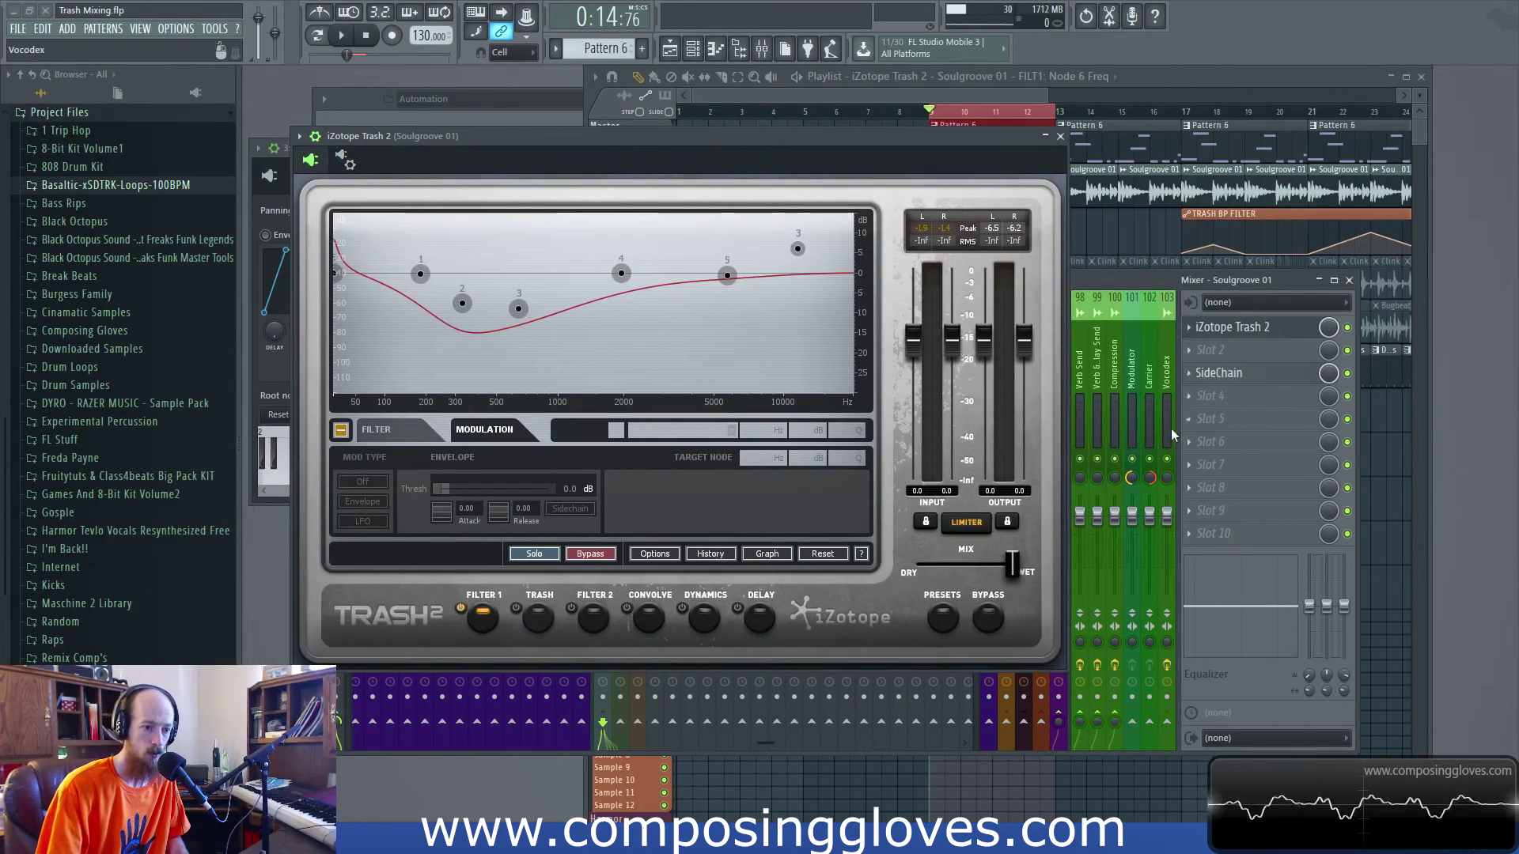
left_click(1209, 423)
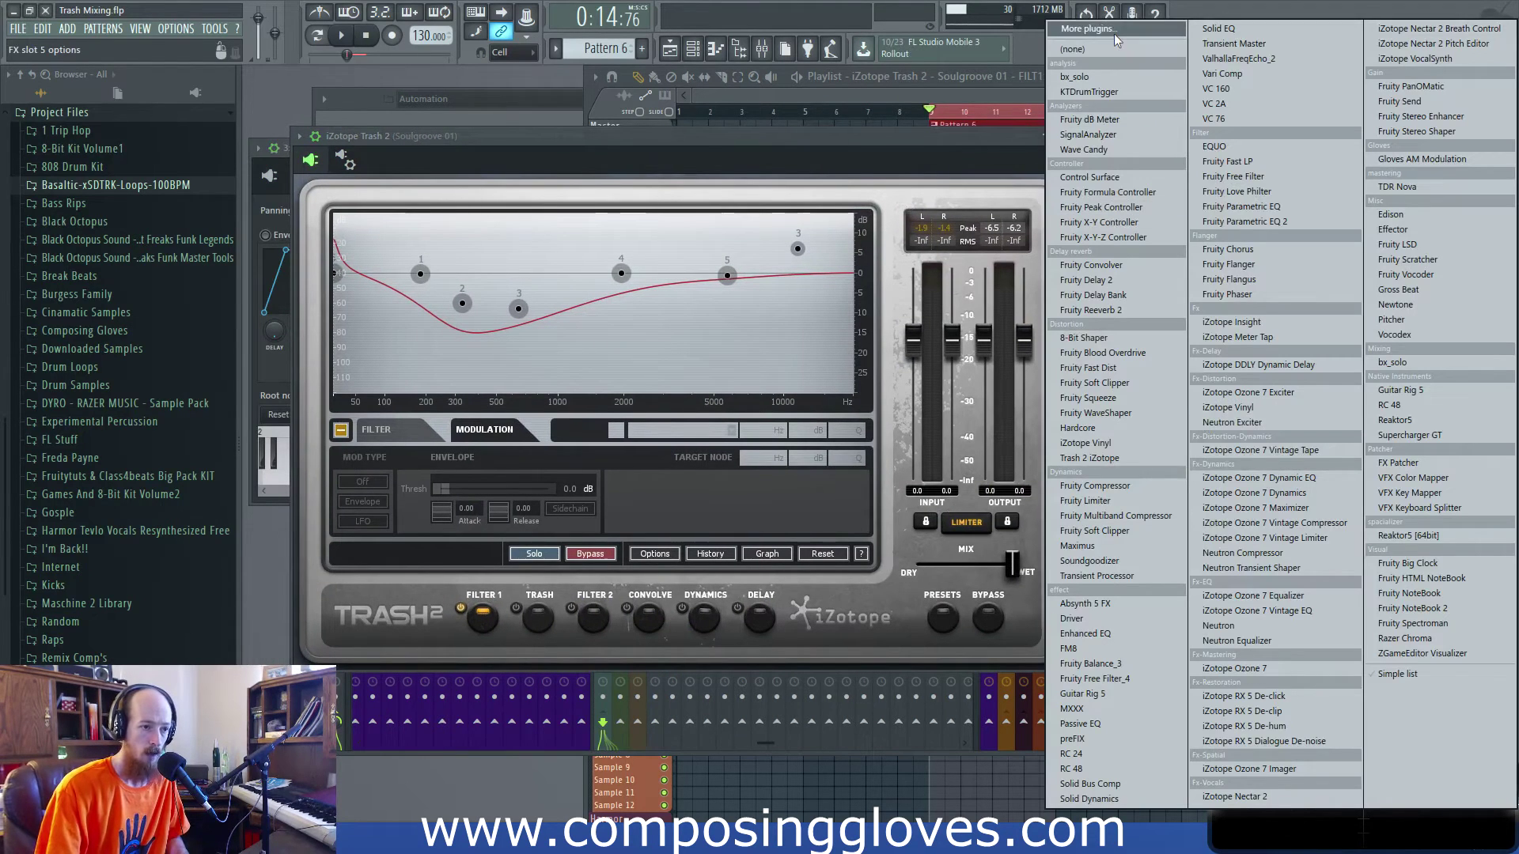
left_click(900, 137)
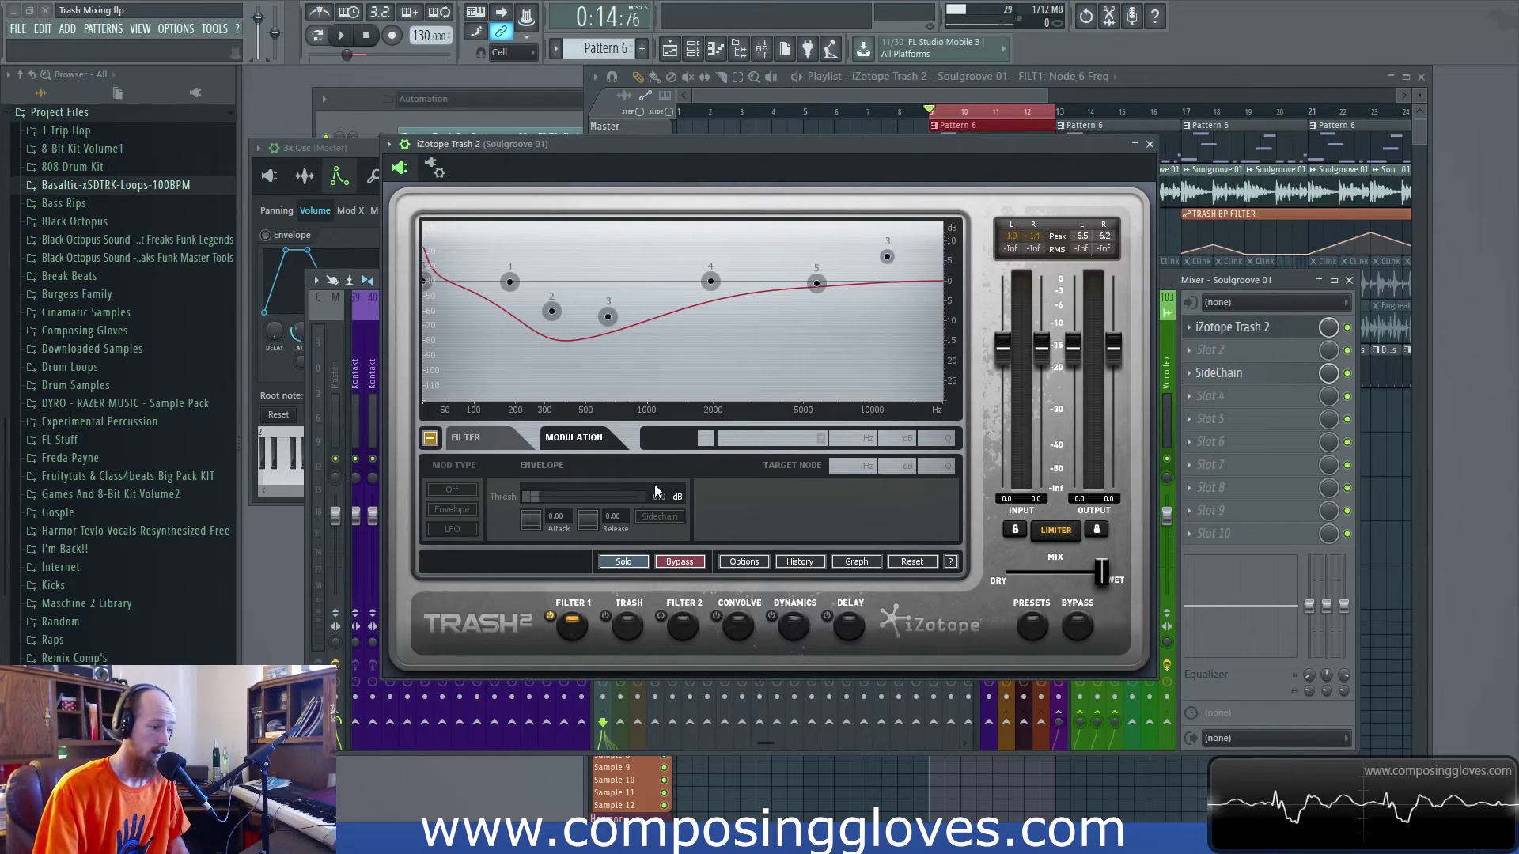
- Compare Filter 1's filter and modulation settings, and select node 3 to view its envelope settings
left_click(484, 444)
left_click(554, 440)
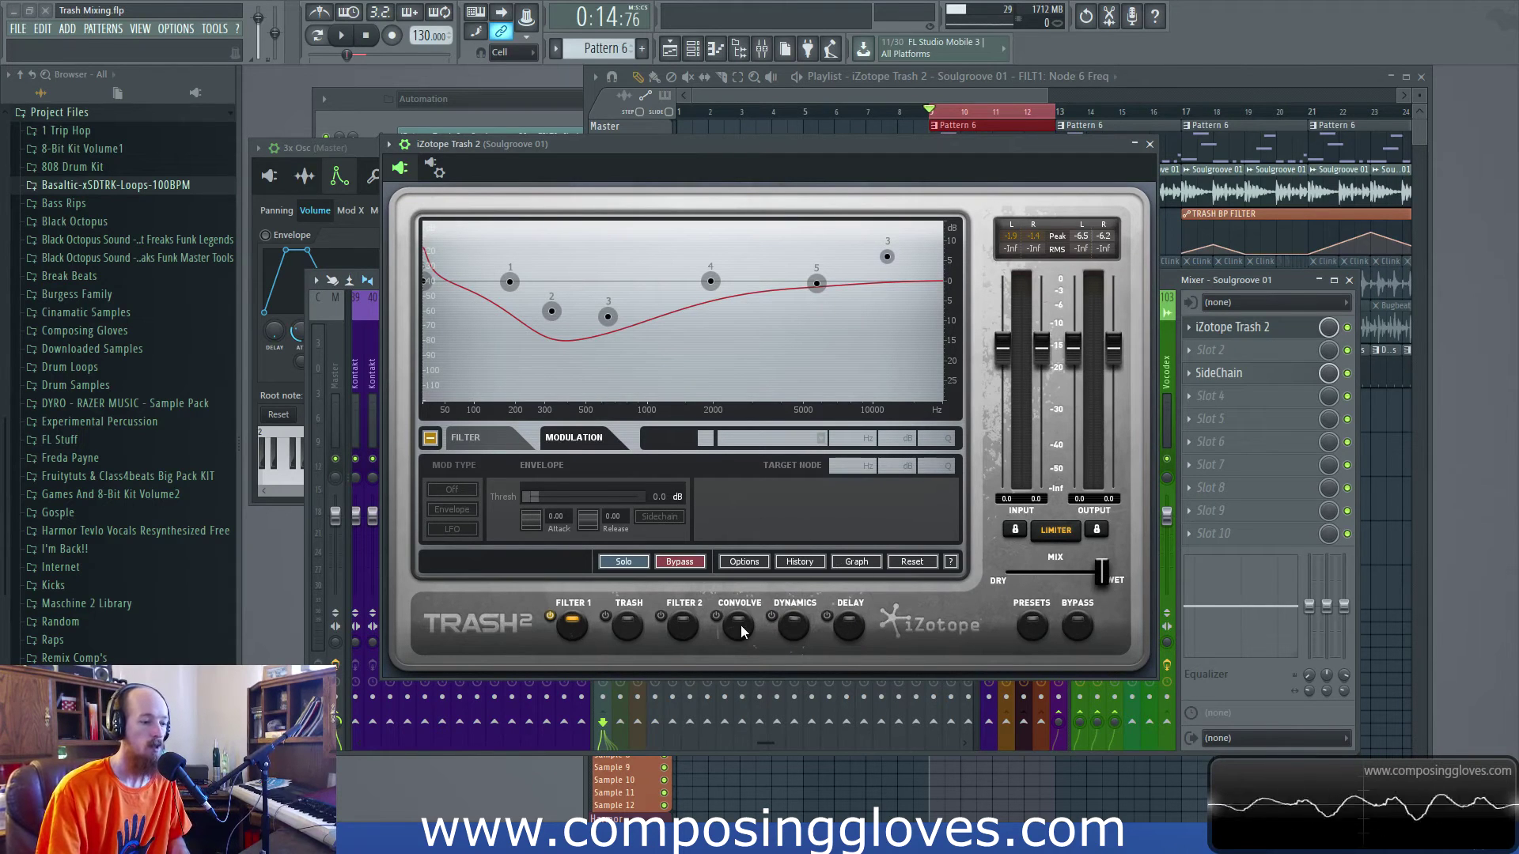
left_click(484, 437)
left_click(574, 437)
left_click(608, 317)
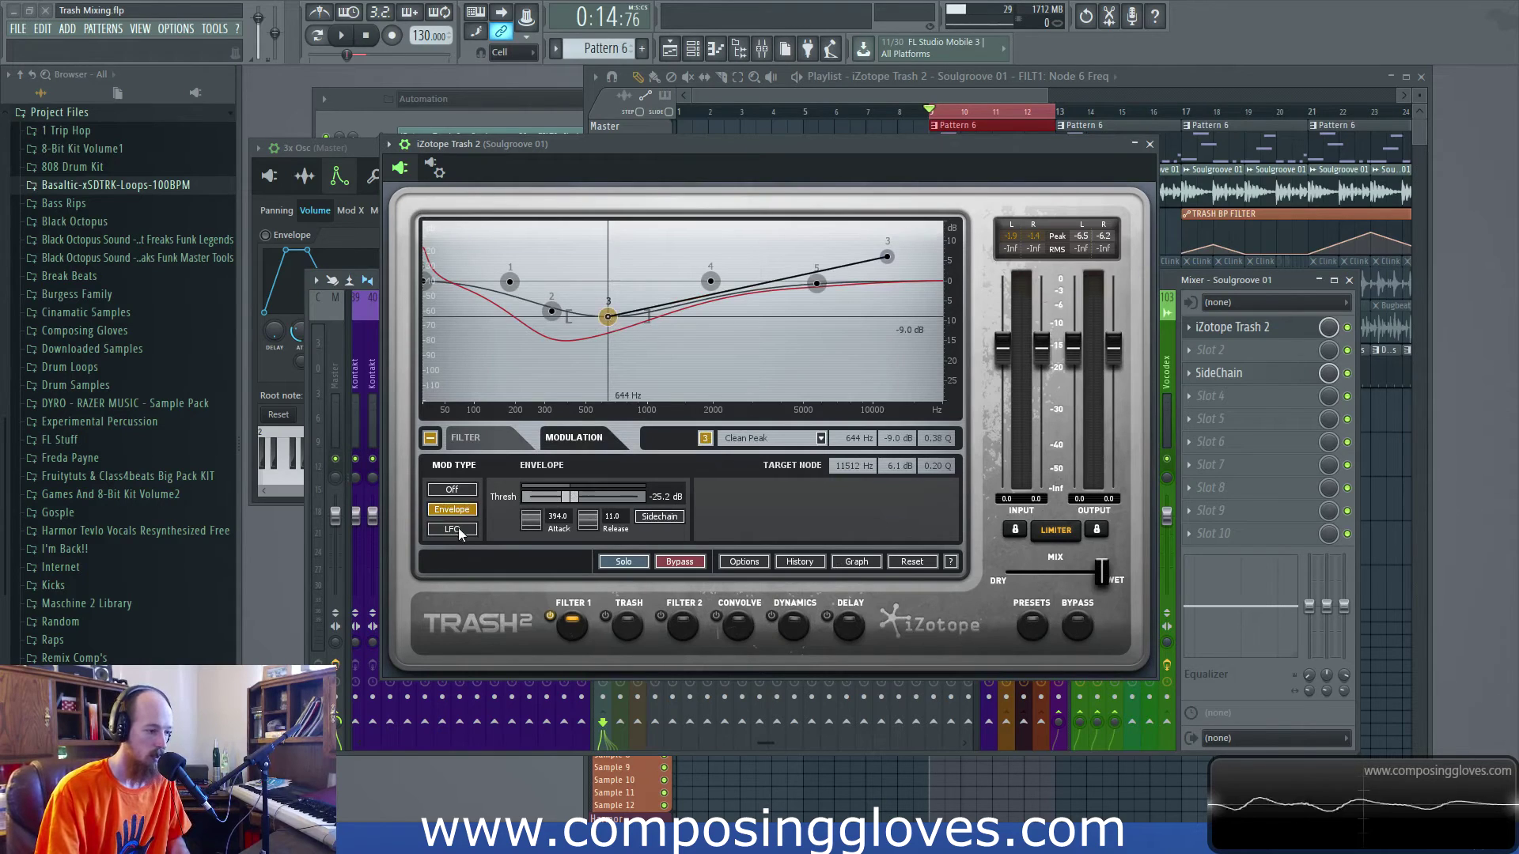
- Enable envelope modulation on node 4 and turn it off again
left_click(558, 319)
left_click(711, 282)
left_click(454, 510)
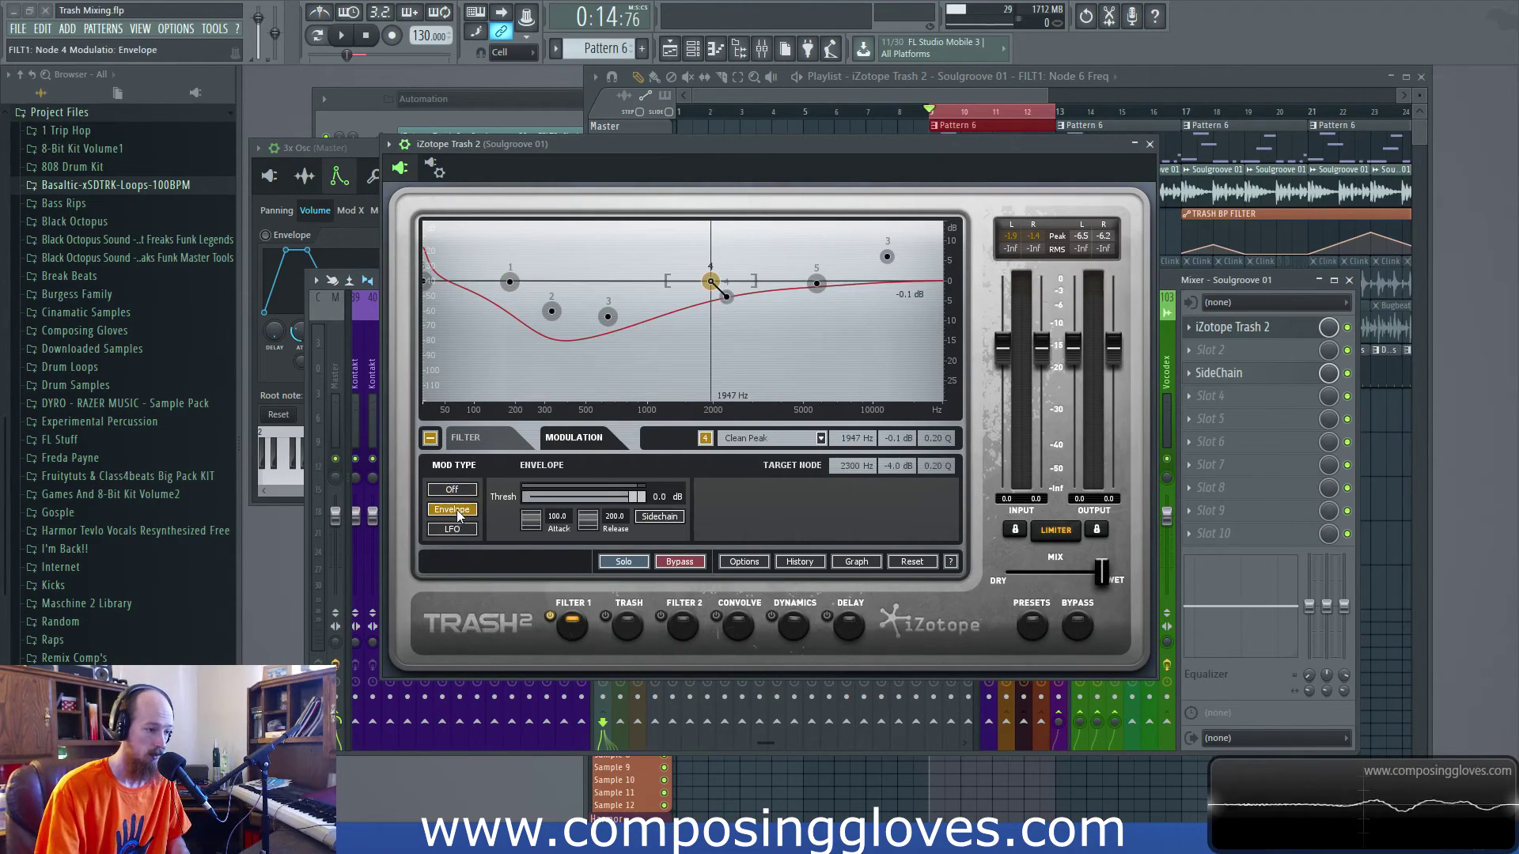
left_click(452, 490)
- Change node 3's modulation to LFO with a frequency of 0.14 Hz, and play the loop to audition it
left_click(608, 318)
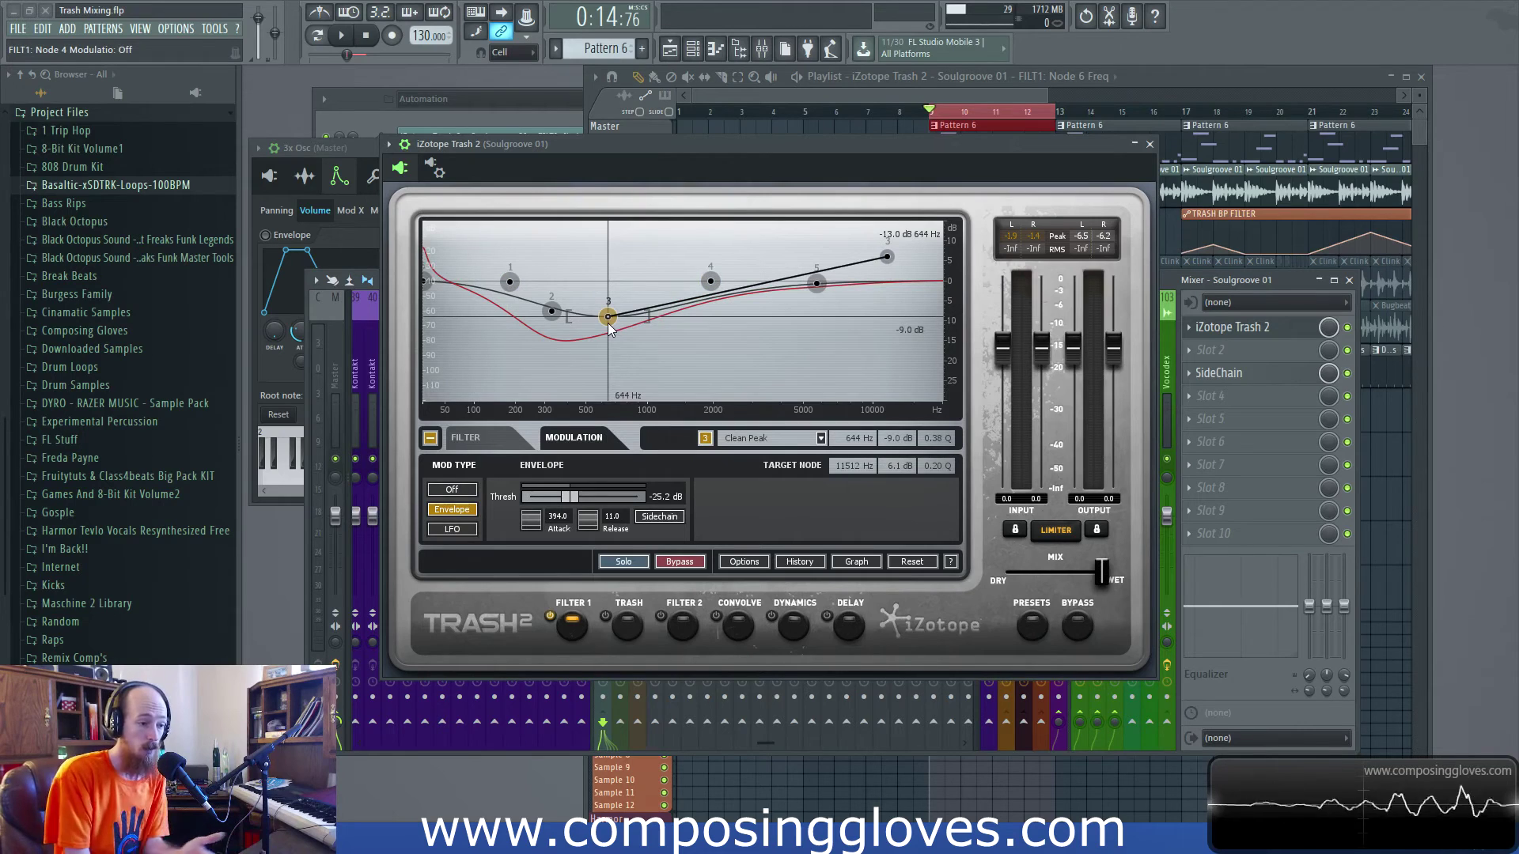
left_click(452, 530)
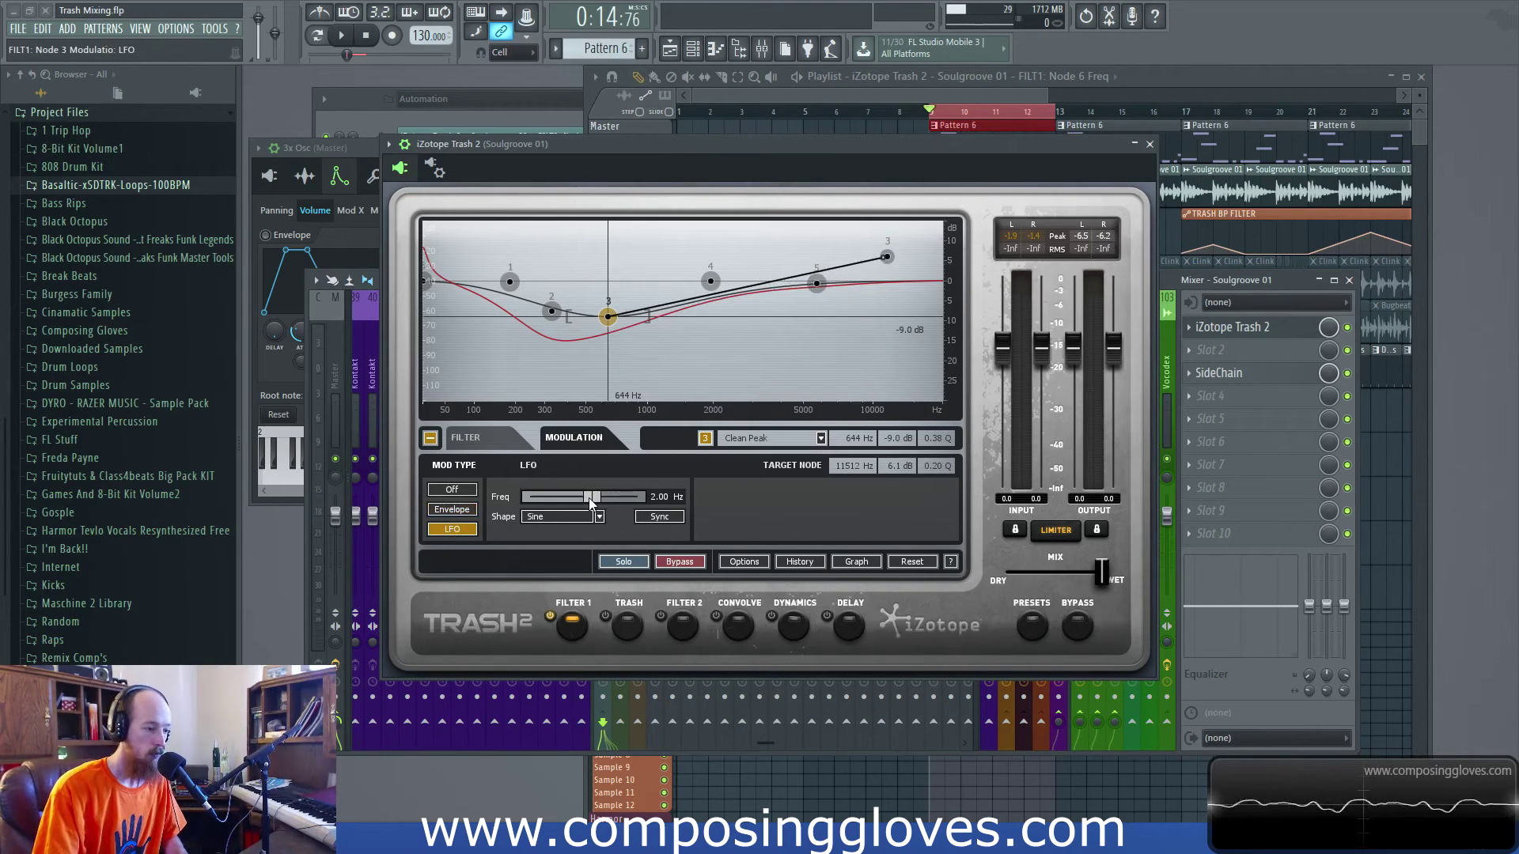
left_click_drag(600, 496, 629, 501)
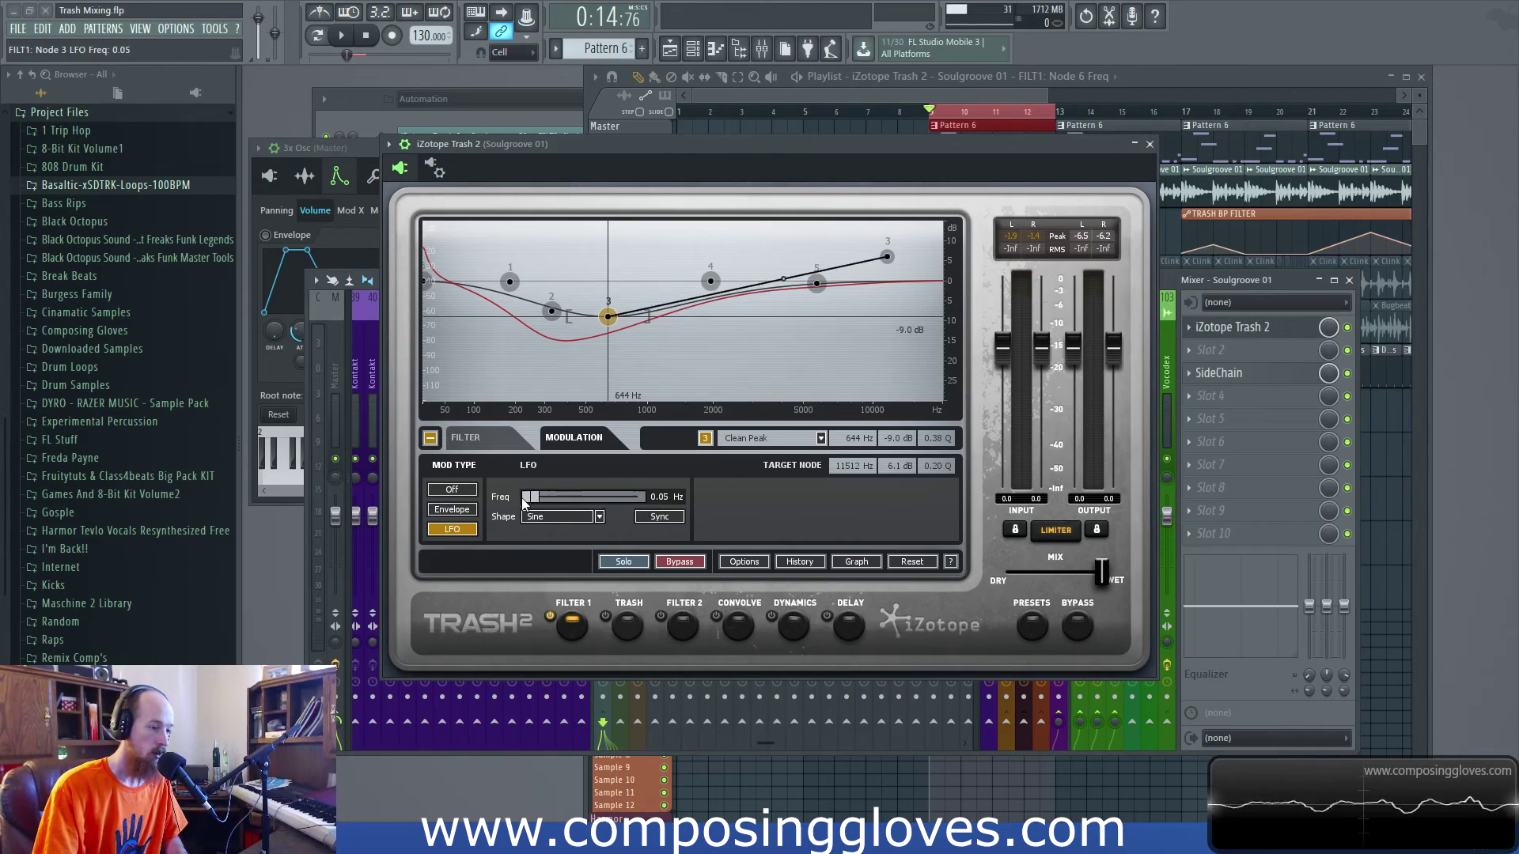
left_click_drag(521, 497, 547, 498)
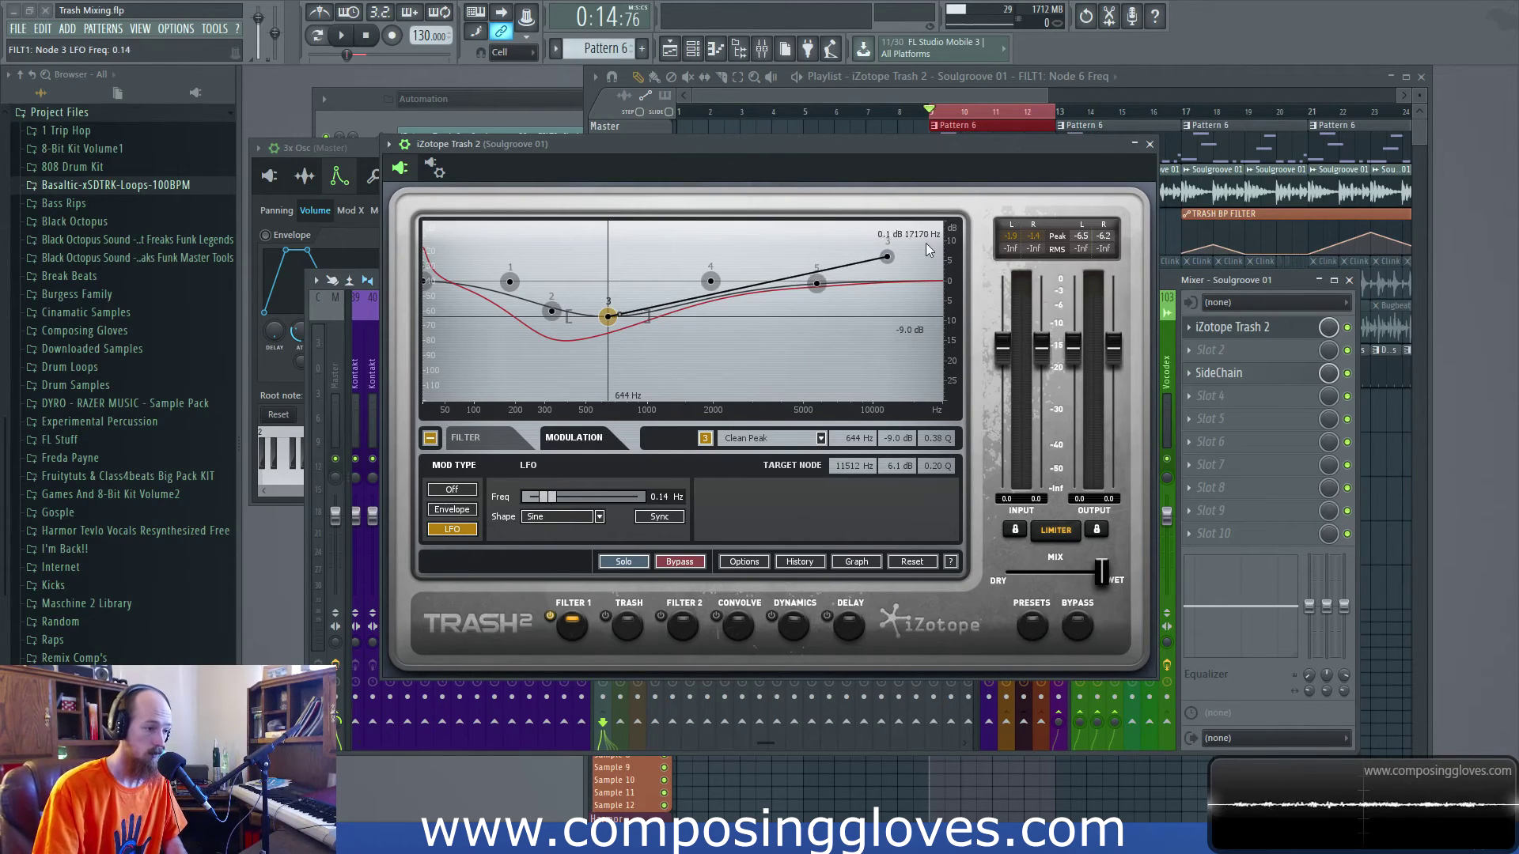
key("space")
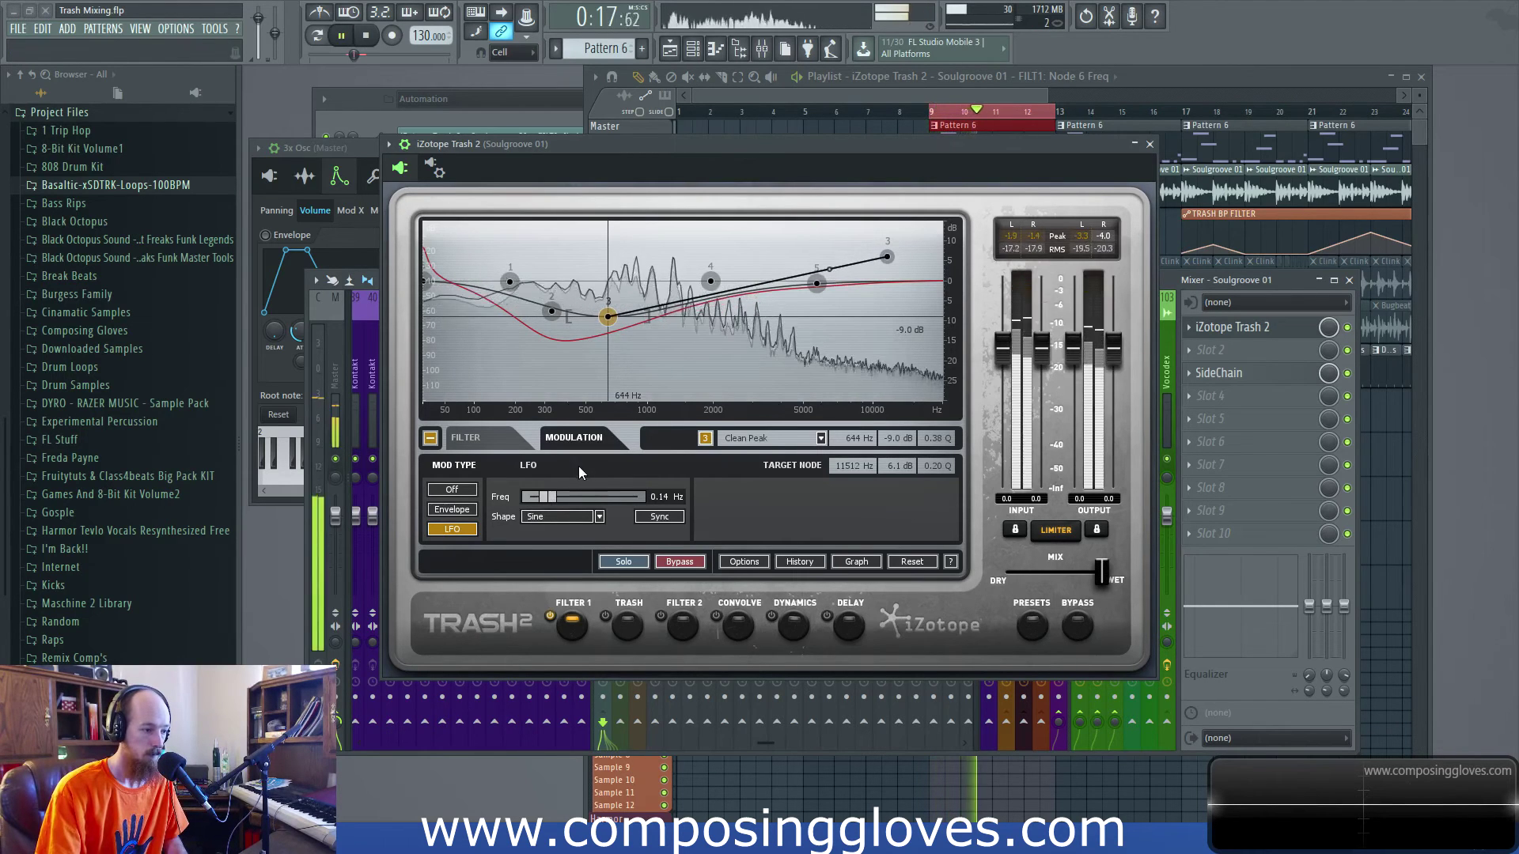
key("space")
- Sync node 3's LFO at a rate of 8x, and move its target to 12550 Hz and 13.0 dB while auditioning the loop
left_click(659, 517)
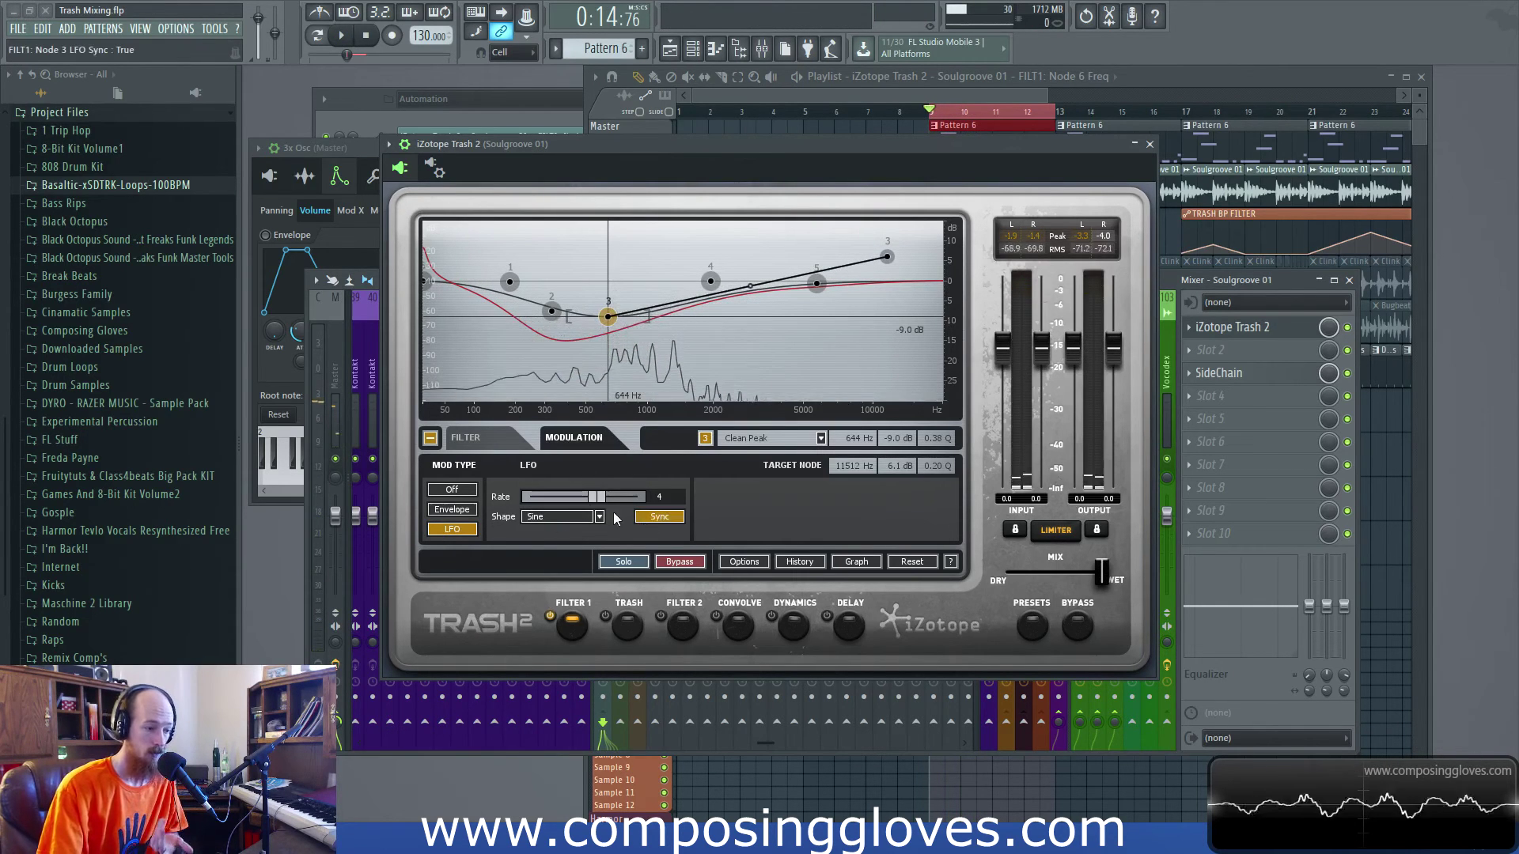
left_click_drag(597, 500, 635, 496)
key("space")
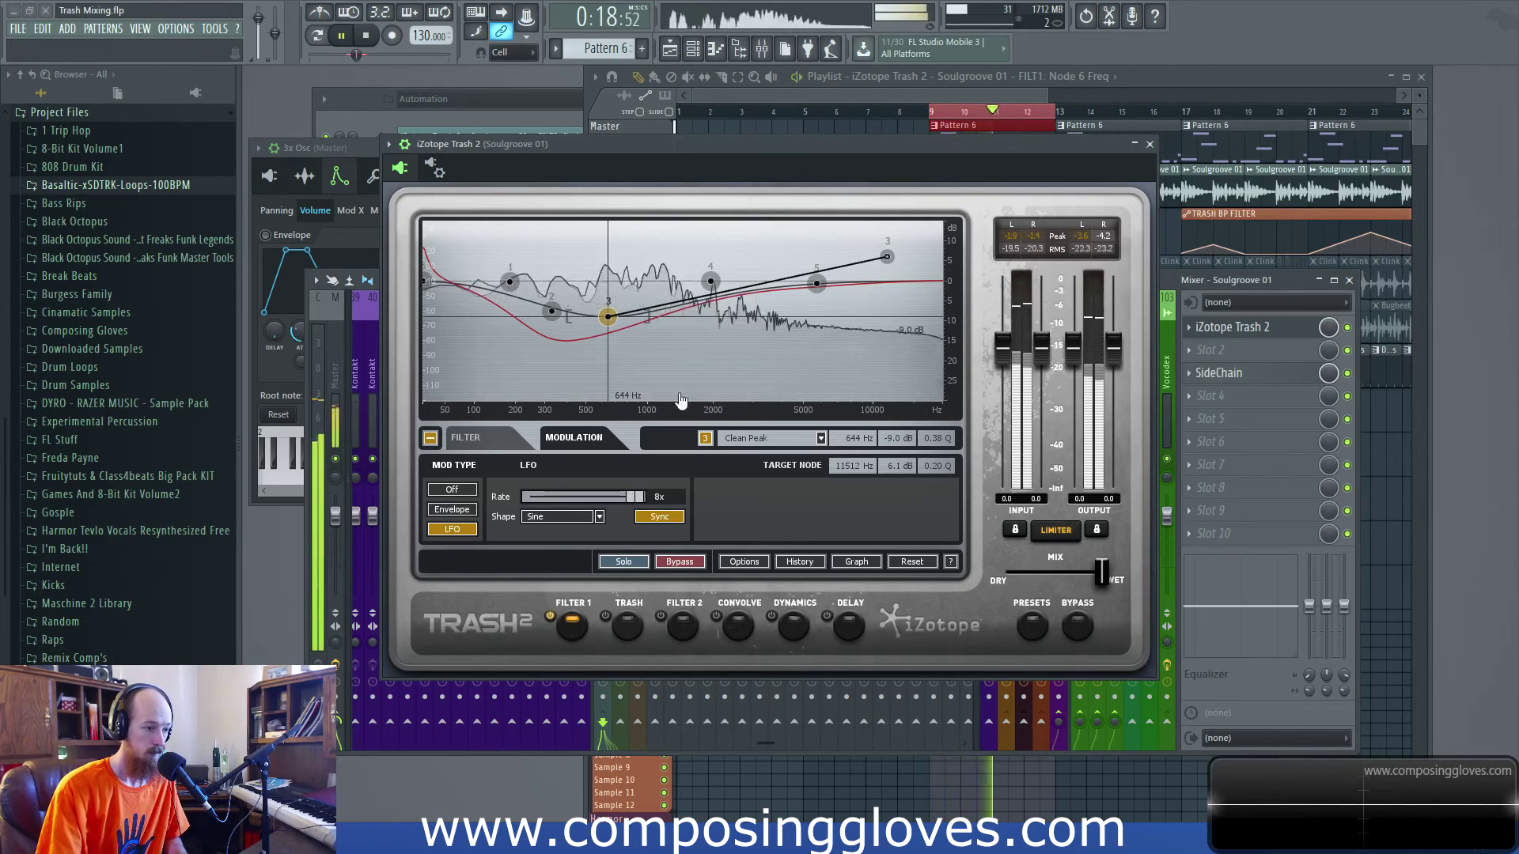
left_click_drag(888, 256, 896, 228)
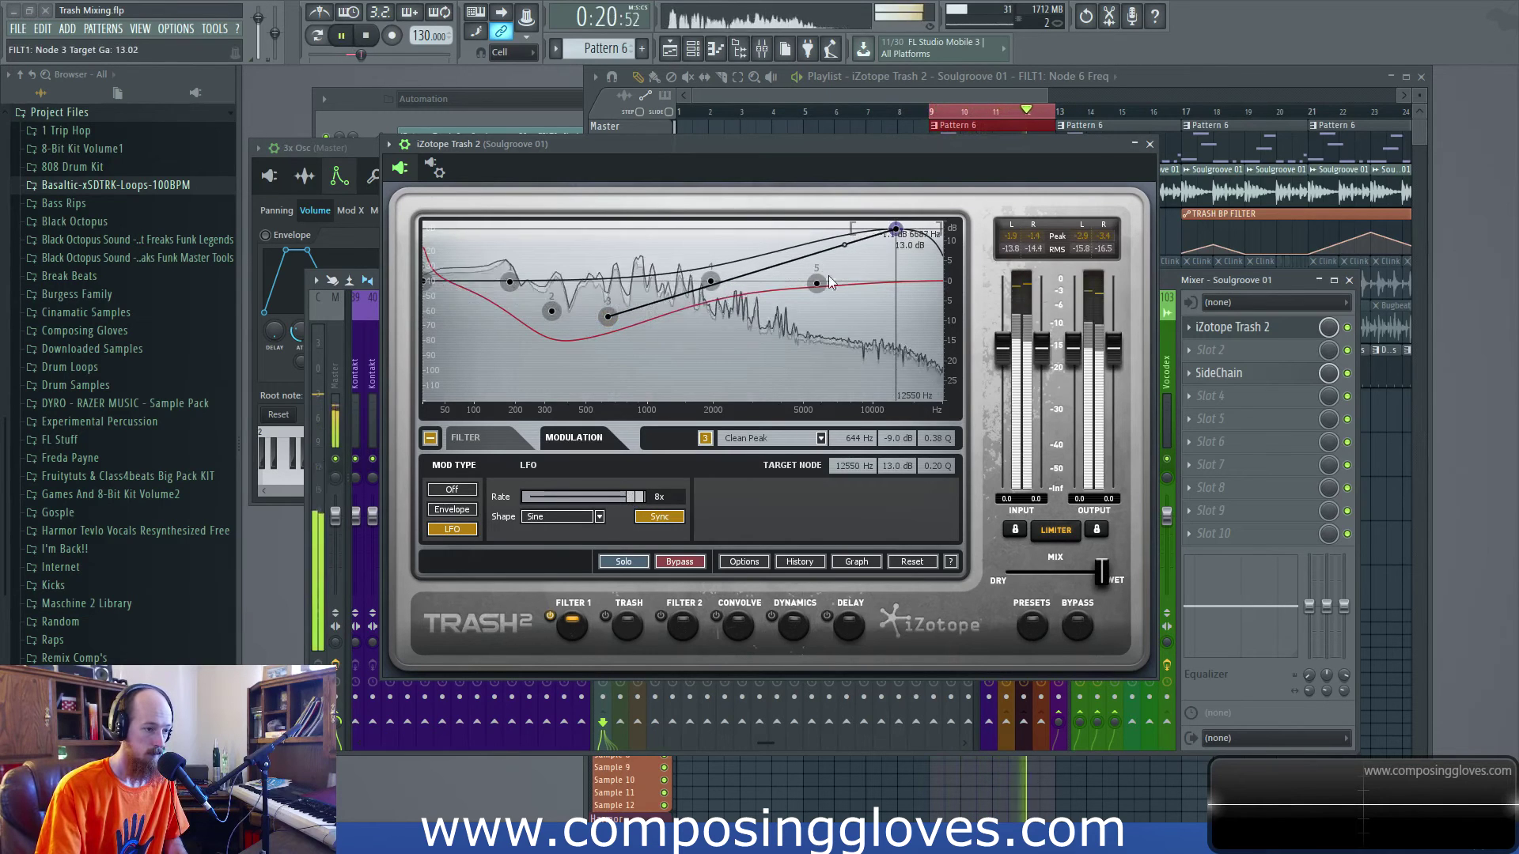
key("space")
- Audition node 3's LFO at synced rates 64 (.) and 8 (.), and move its target to 12452 Hz and 7.9 dB
left_click_drag(641, 498, 528, 498)
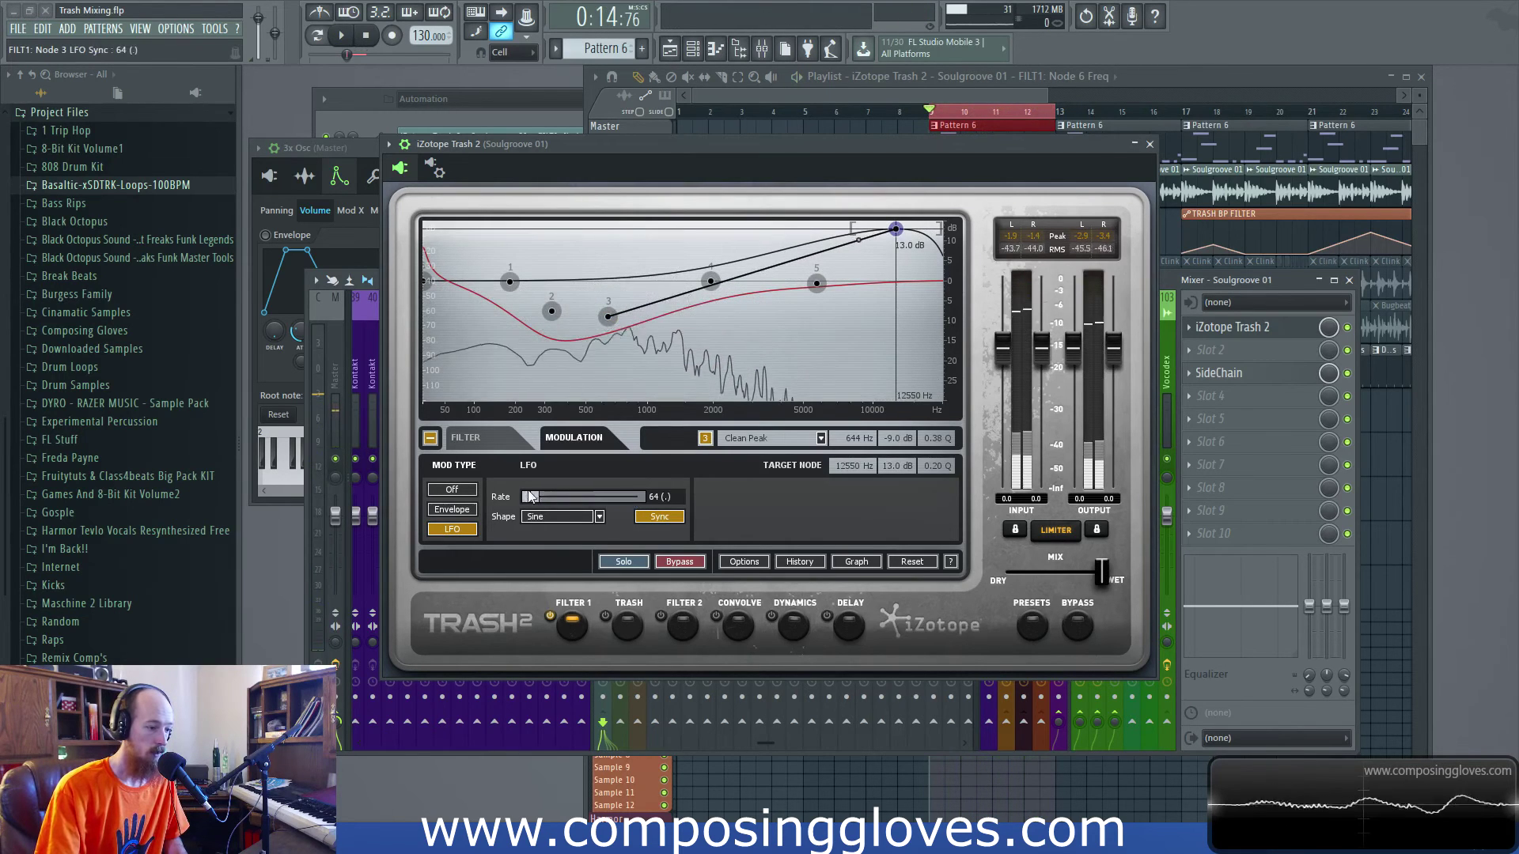
key("space")
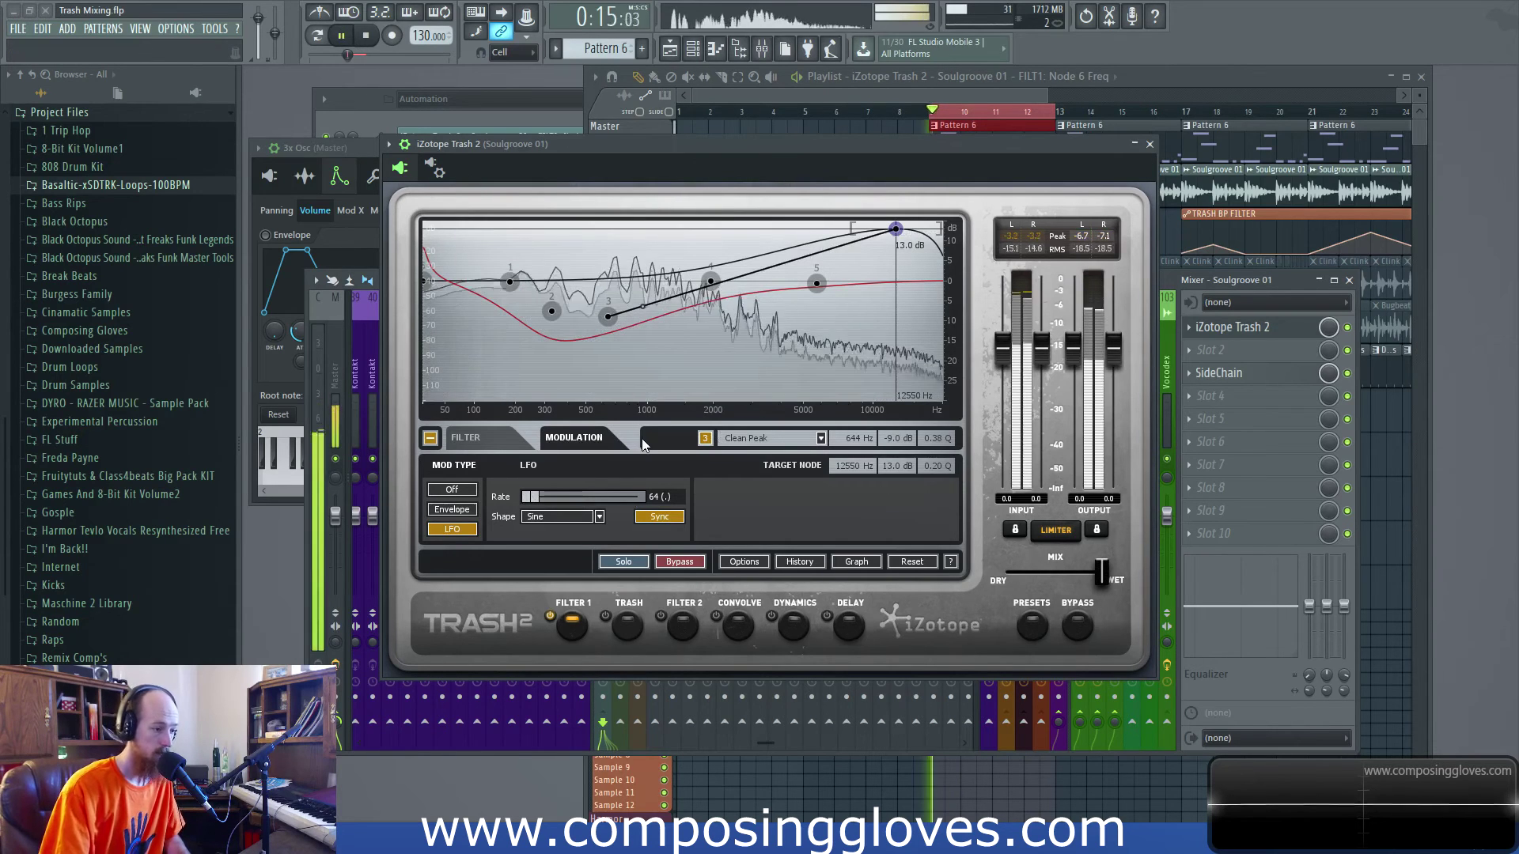
left_click_drag(530, 497, 576, 497)
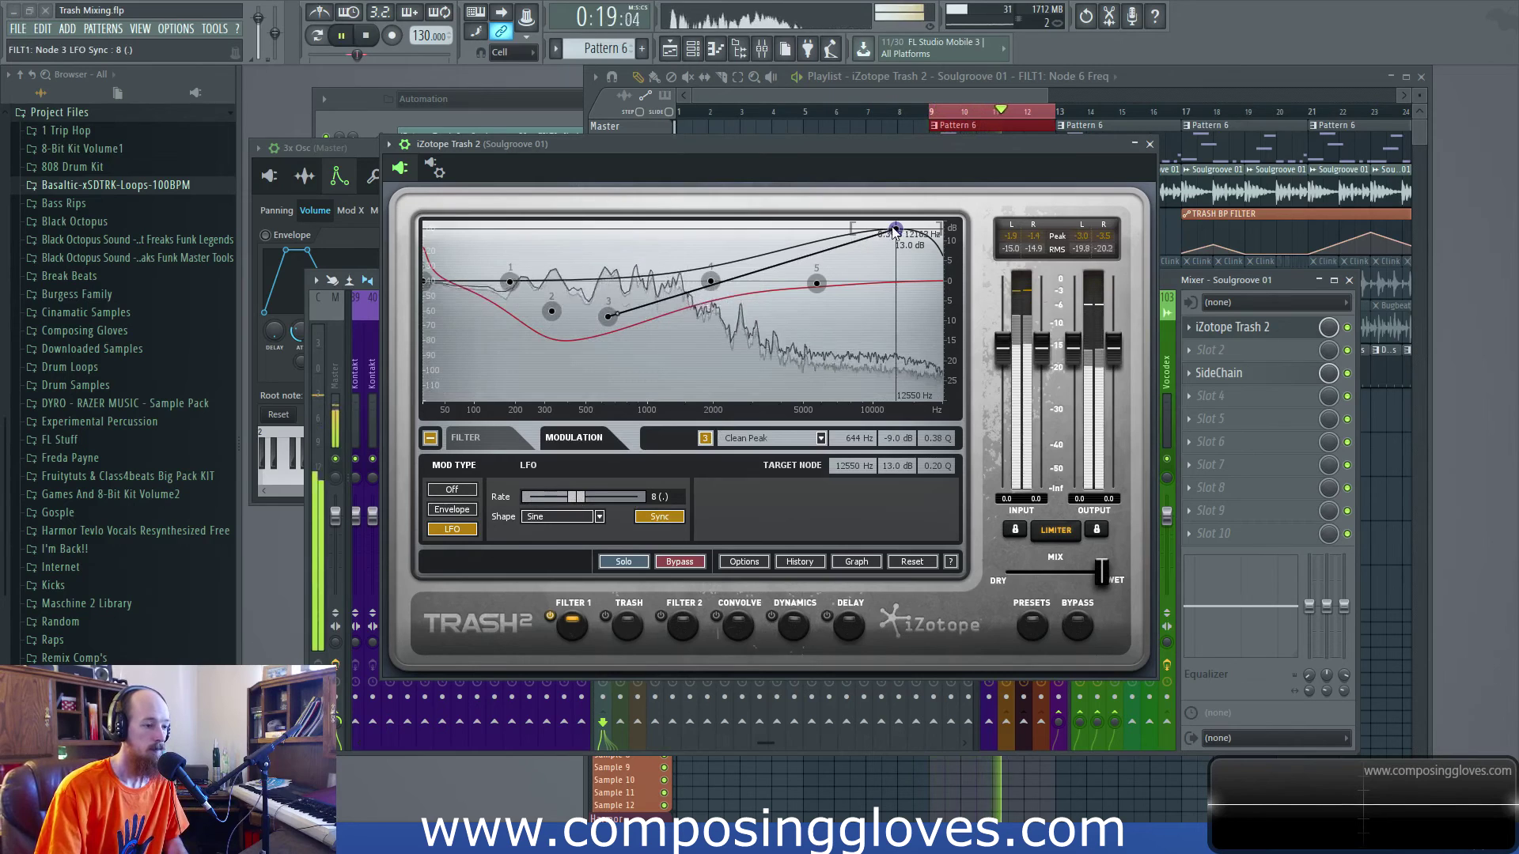
left_click_drag(894, 229, 894, 249)
key("space")
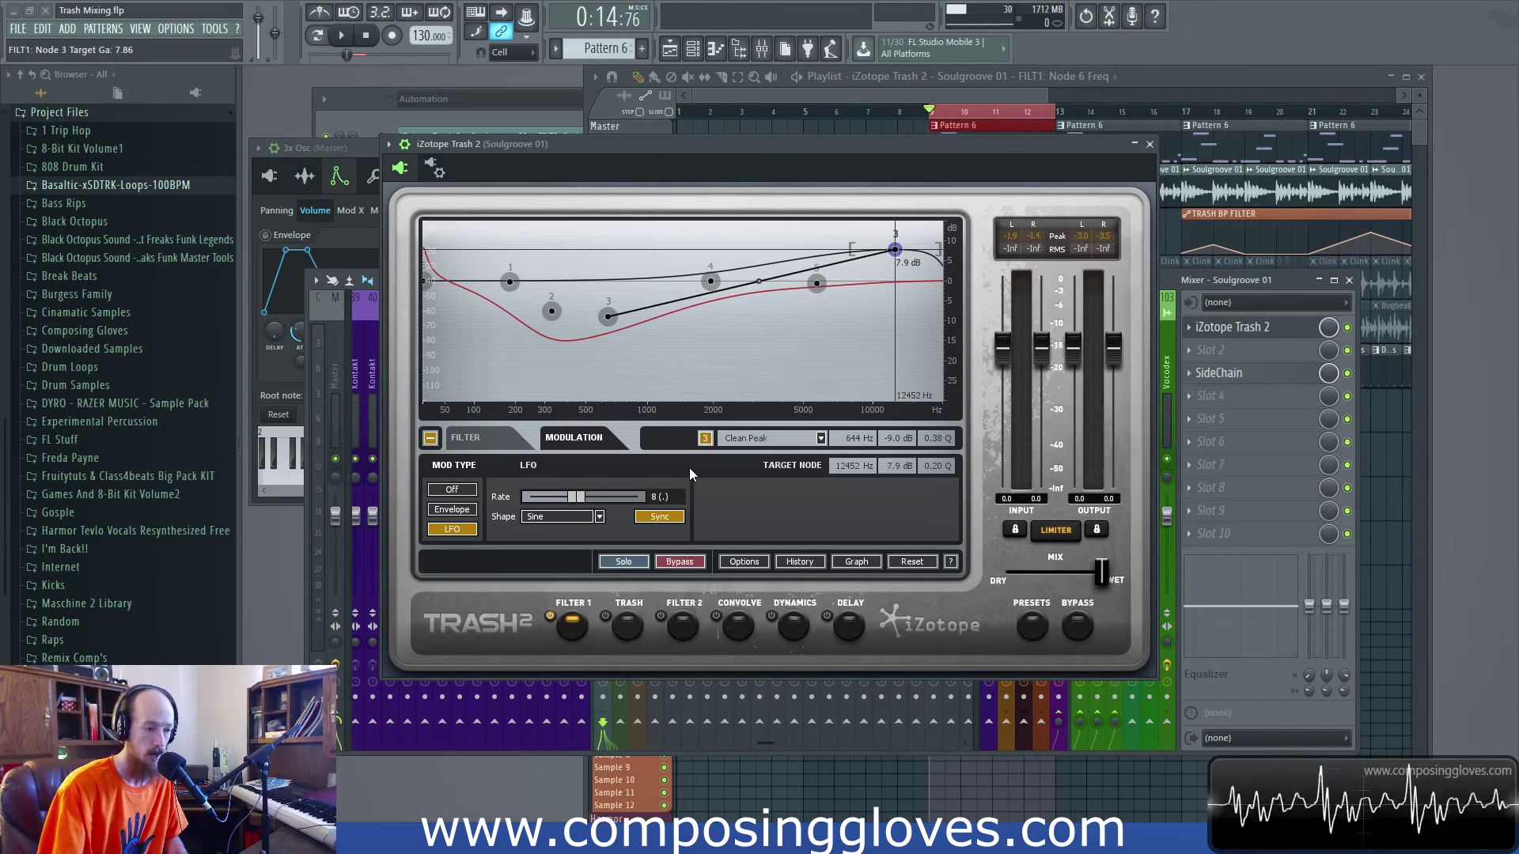
- Switch node 3's LFO shape to Square and then to Sawtooth Up, reviewing the available waveforms
left_click(570, 516)
left_click(515, 535)
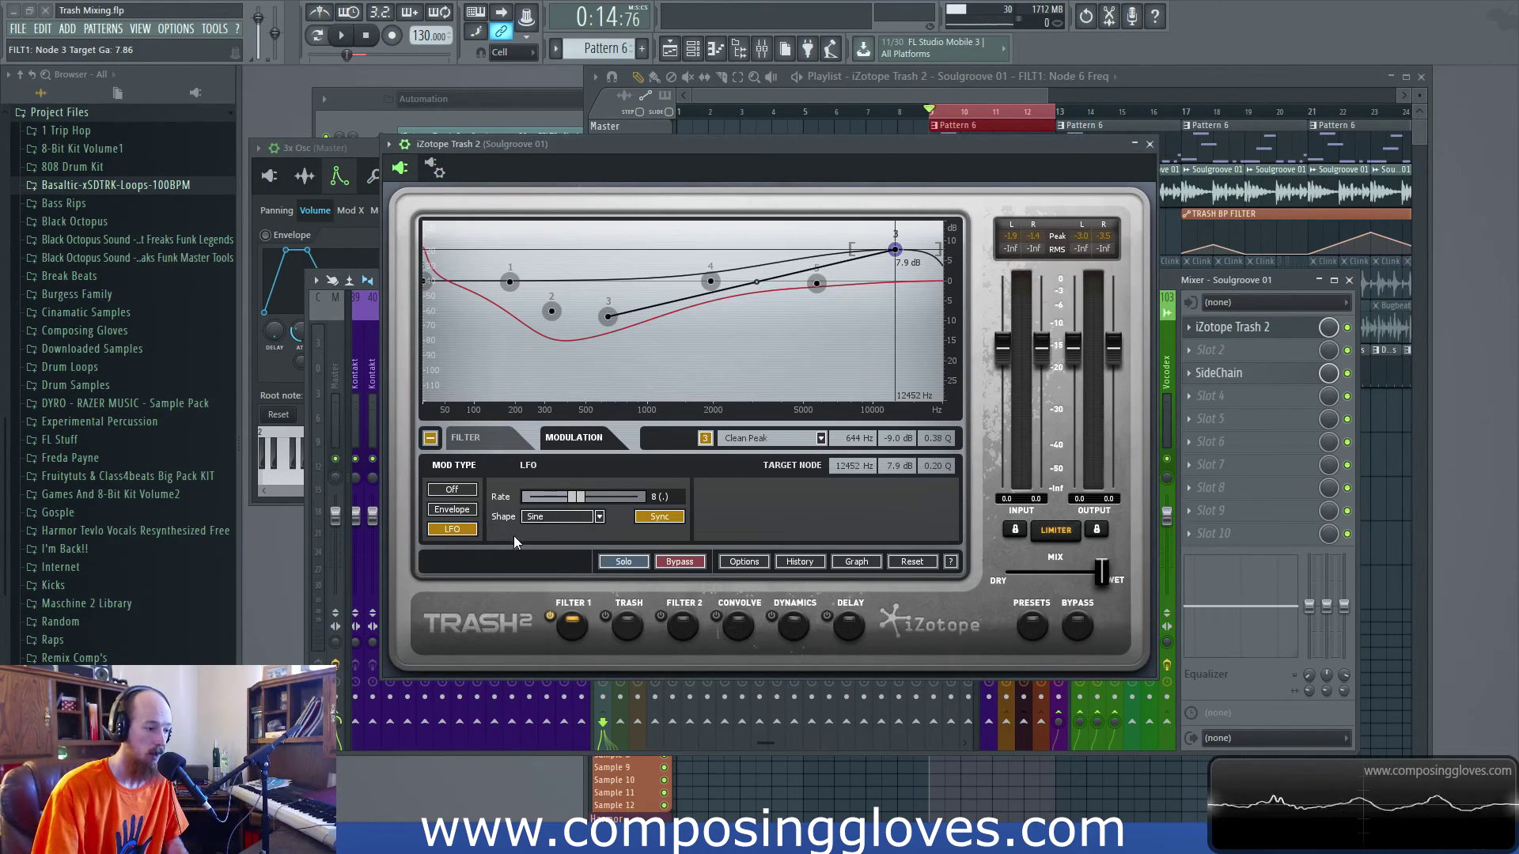
left_click(557, 518)
left_click(563, 550)
left_click(578, 520)
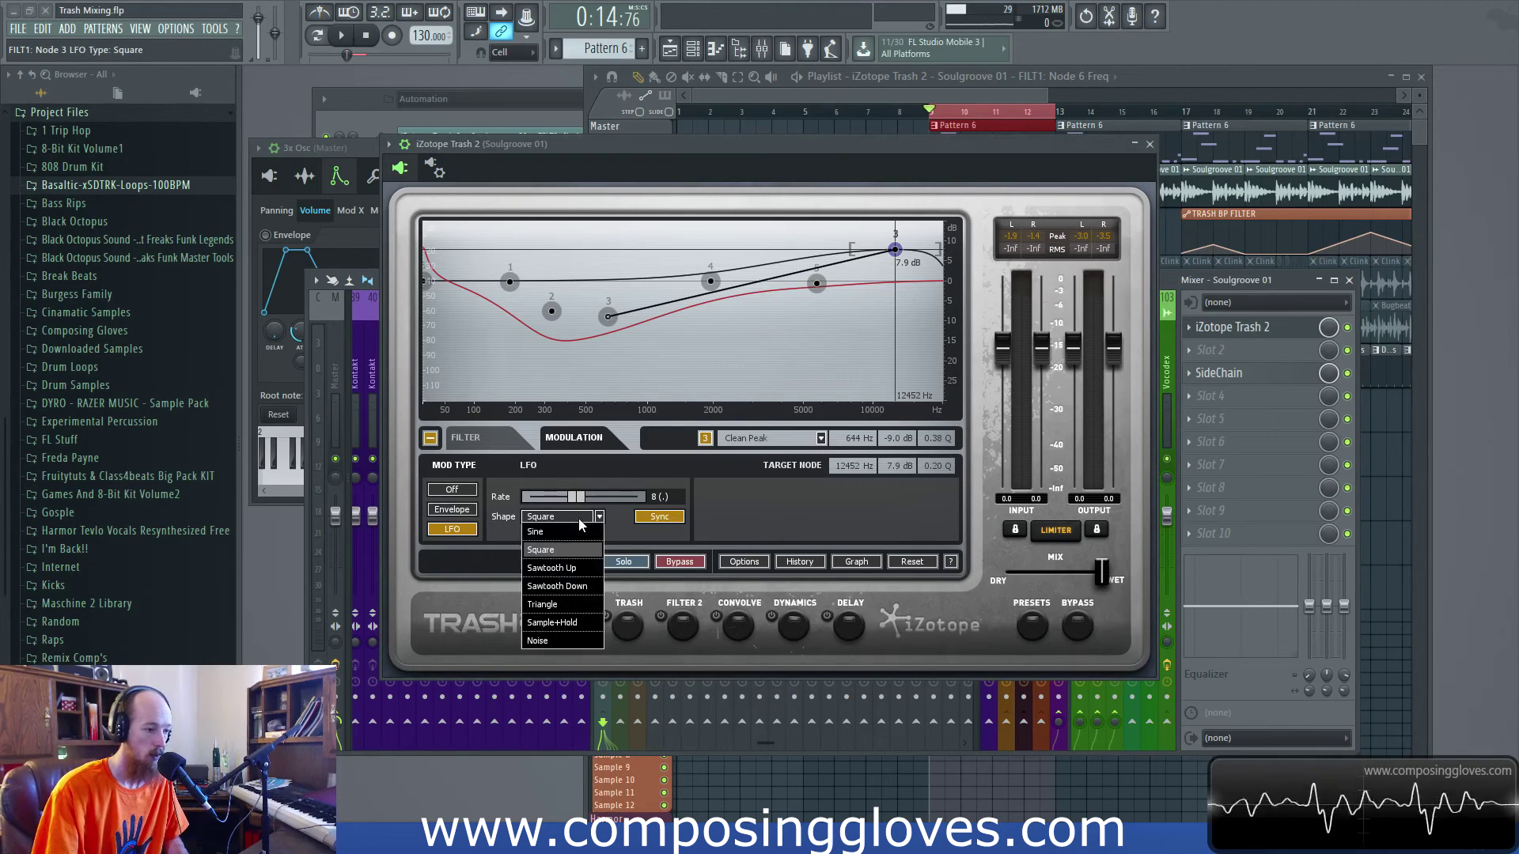
left_click(580, 568)
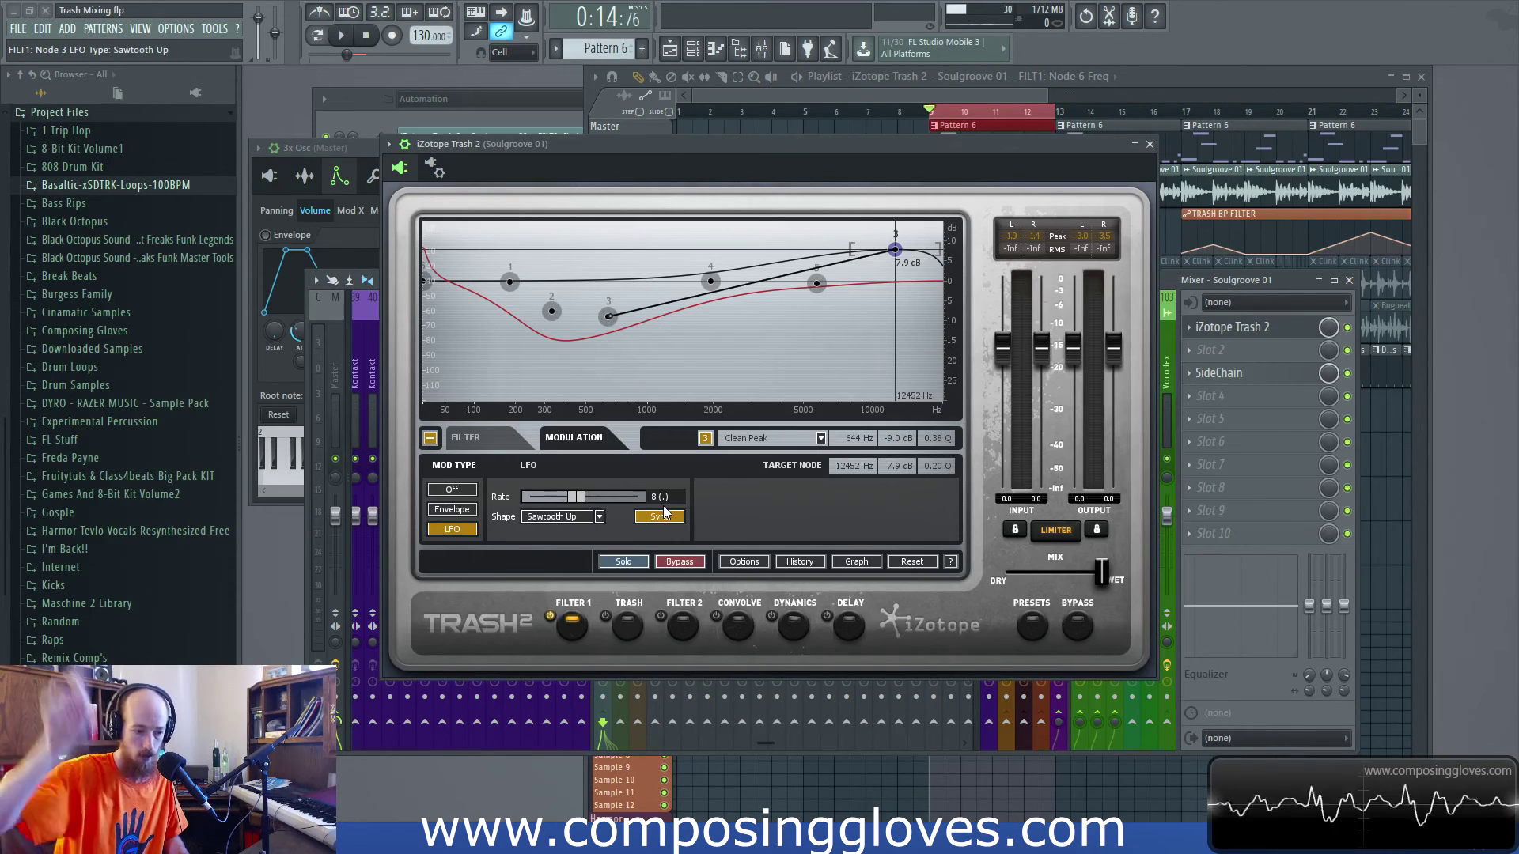
left_click(587, 518)
left_click(587, 517)
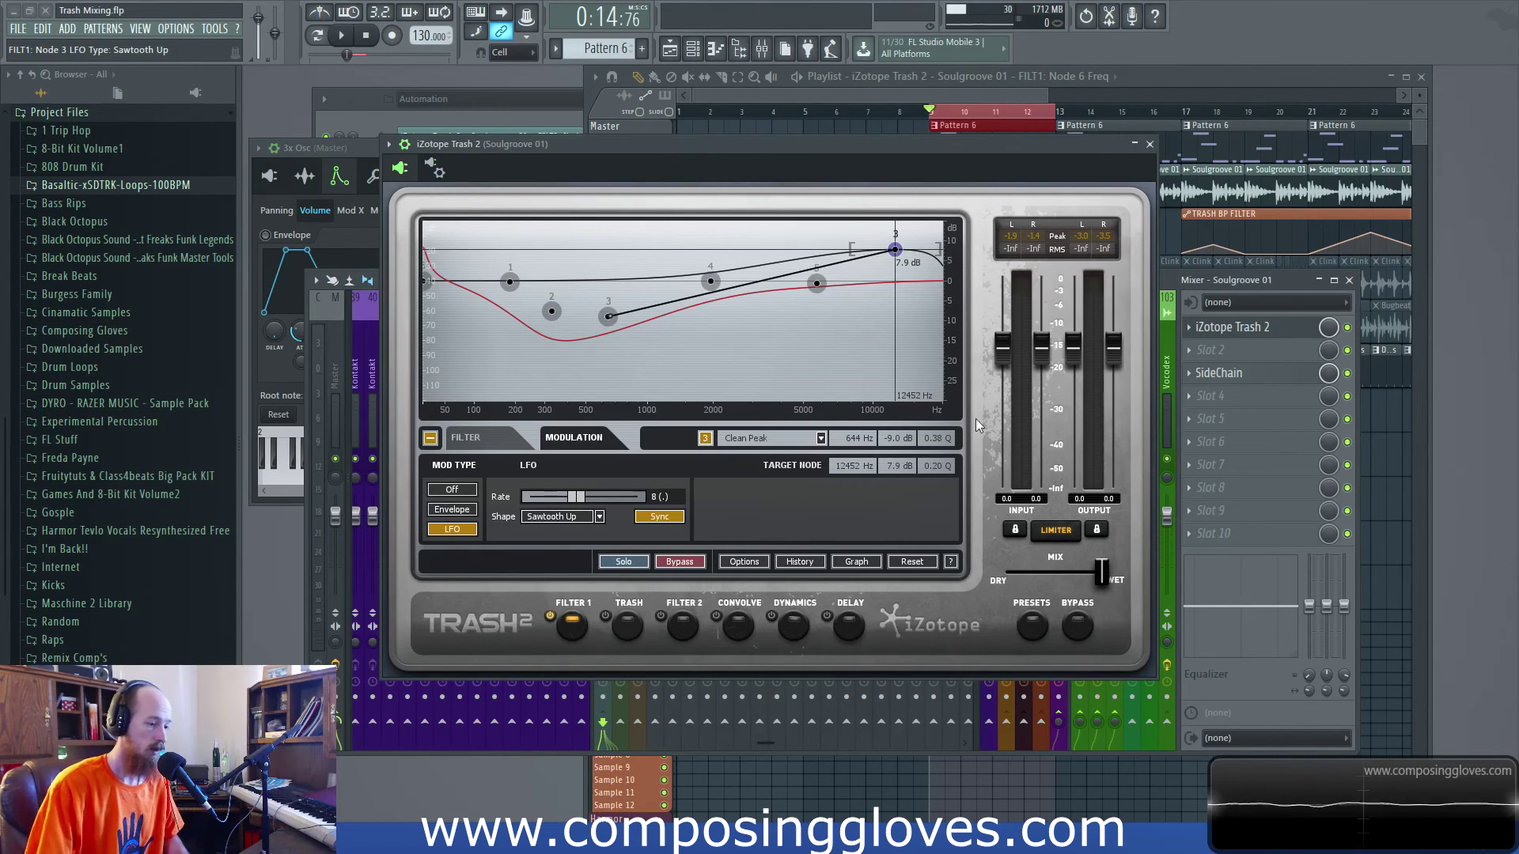
- Set node 3's synced LFO rate to 8 (T) and its shape to Square while auditioning the loop
key("space")
left_click_drag(580, 497, 592, 501)
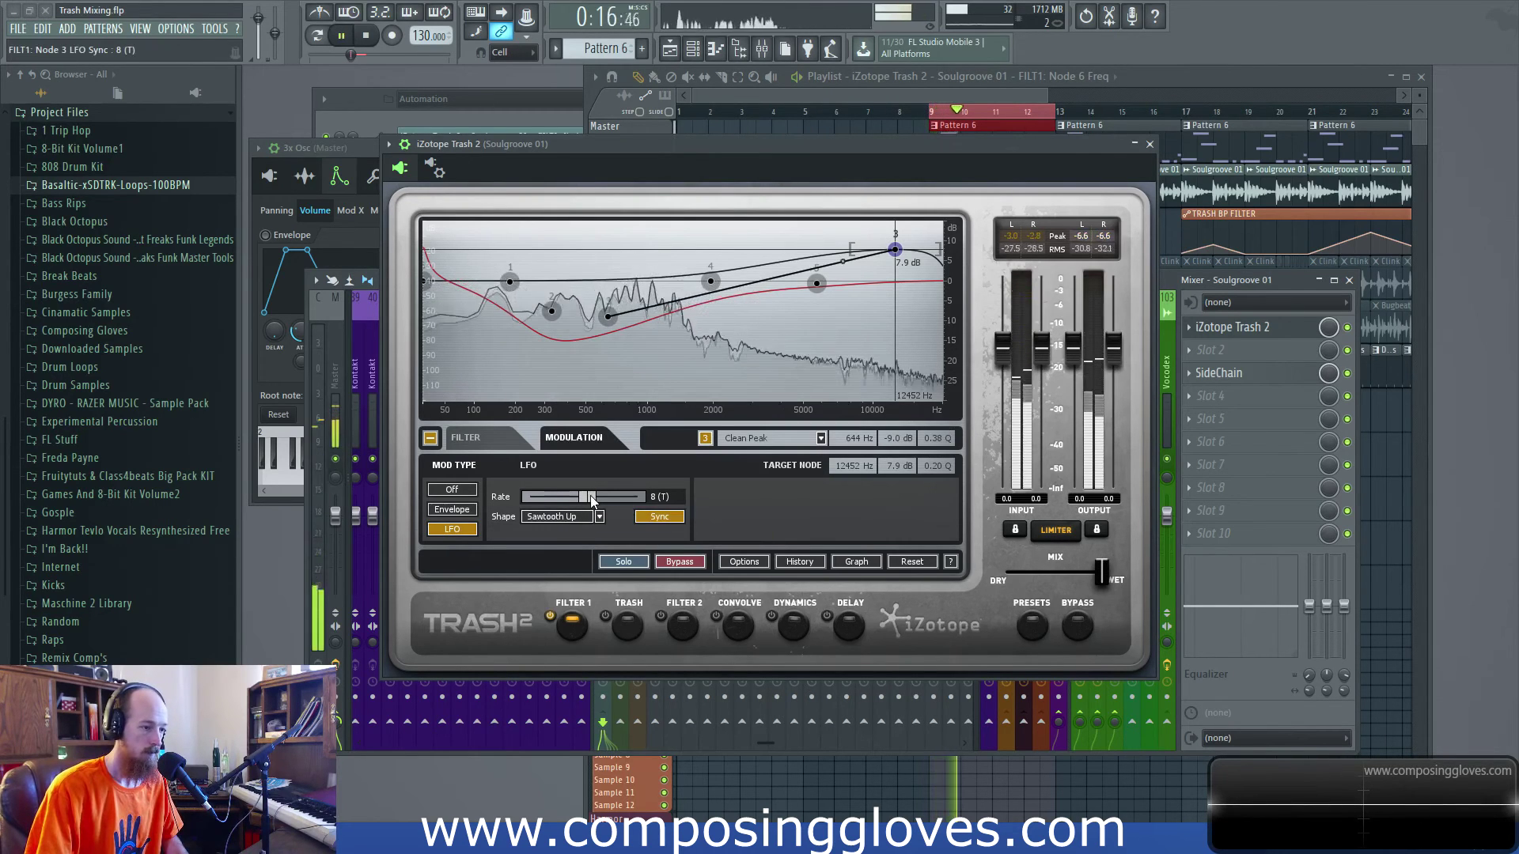
left_click(583, 518)
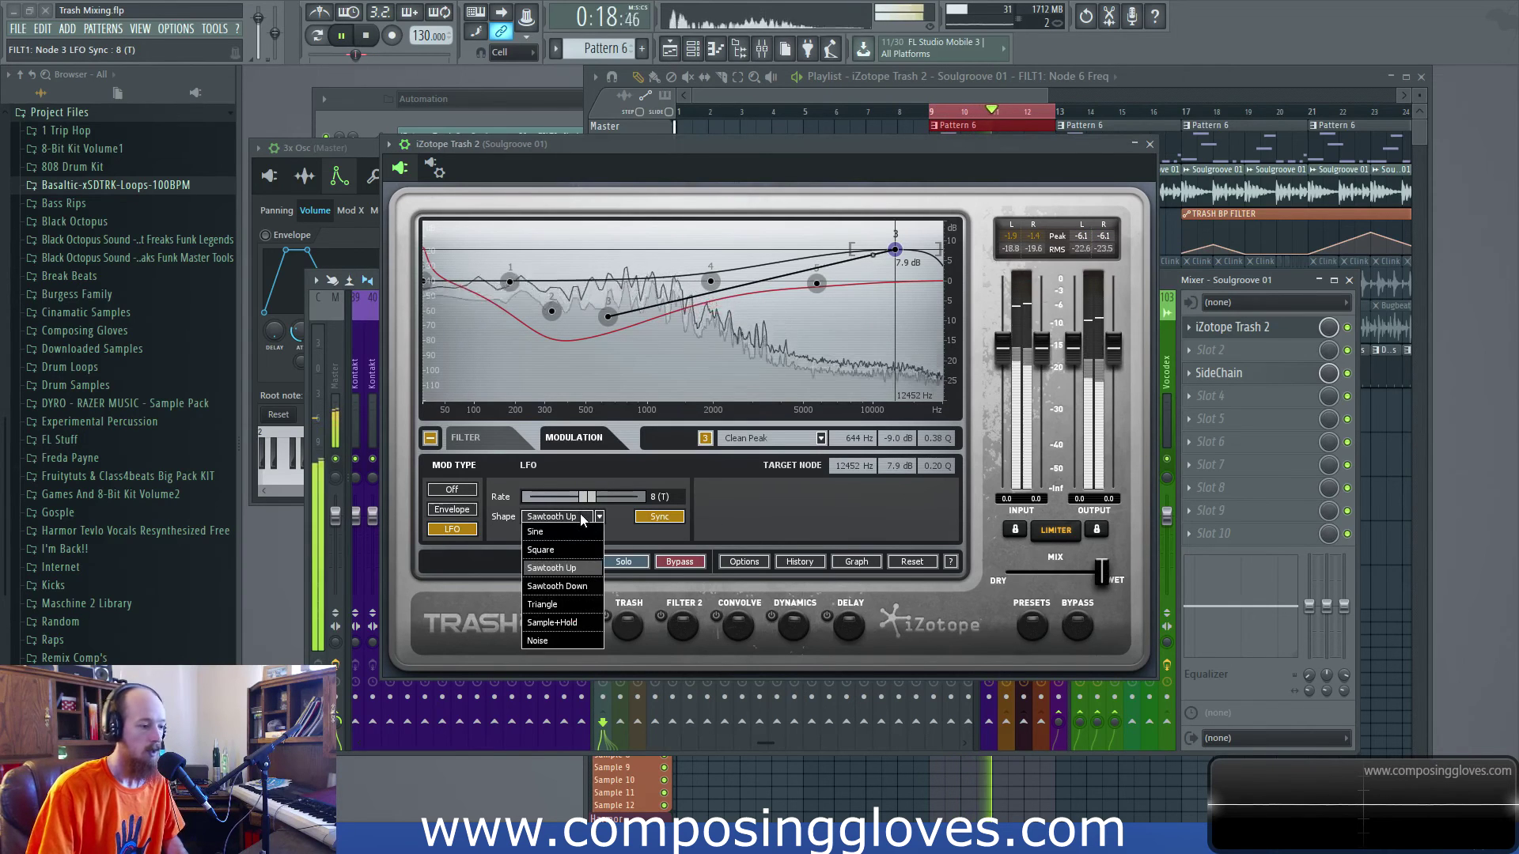
left_click(566, 547)
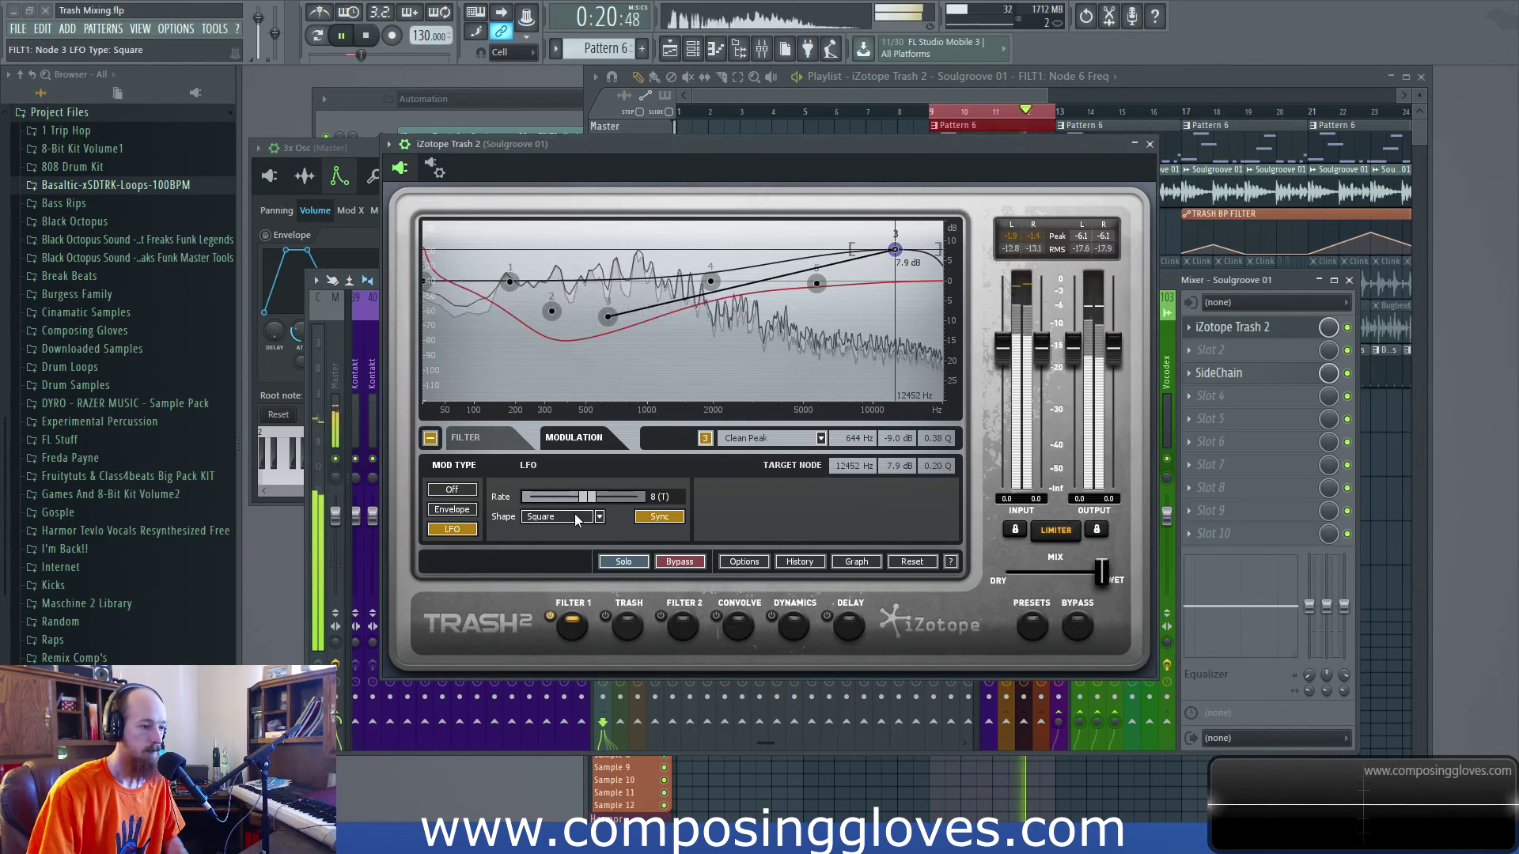
key("space")
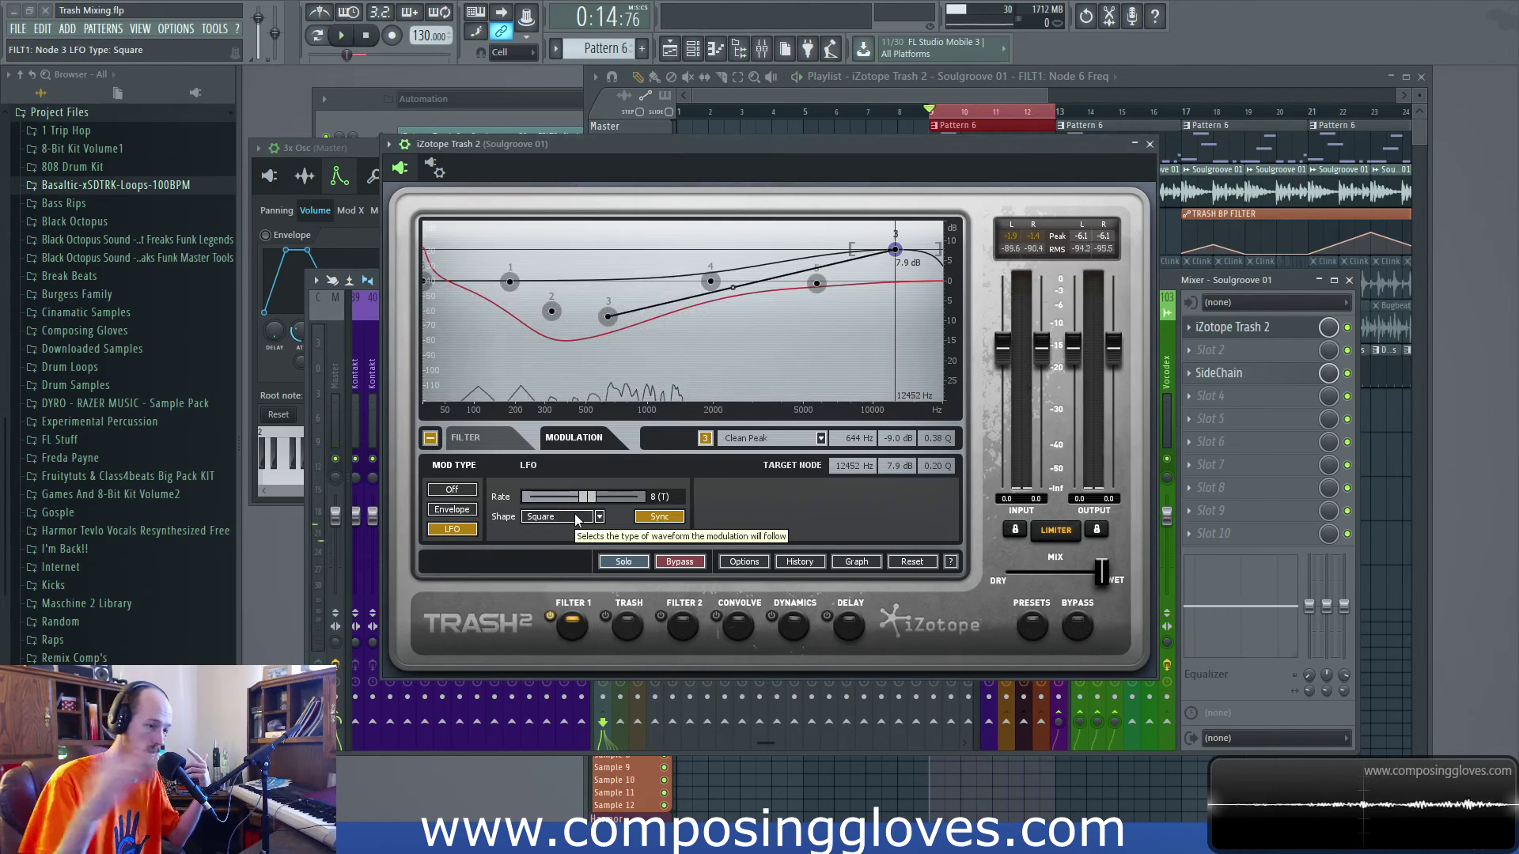
- Audition the Triangle and Sample+Hold shapes for node 3's LFO with the loop playing
left_click(575, 514)
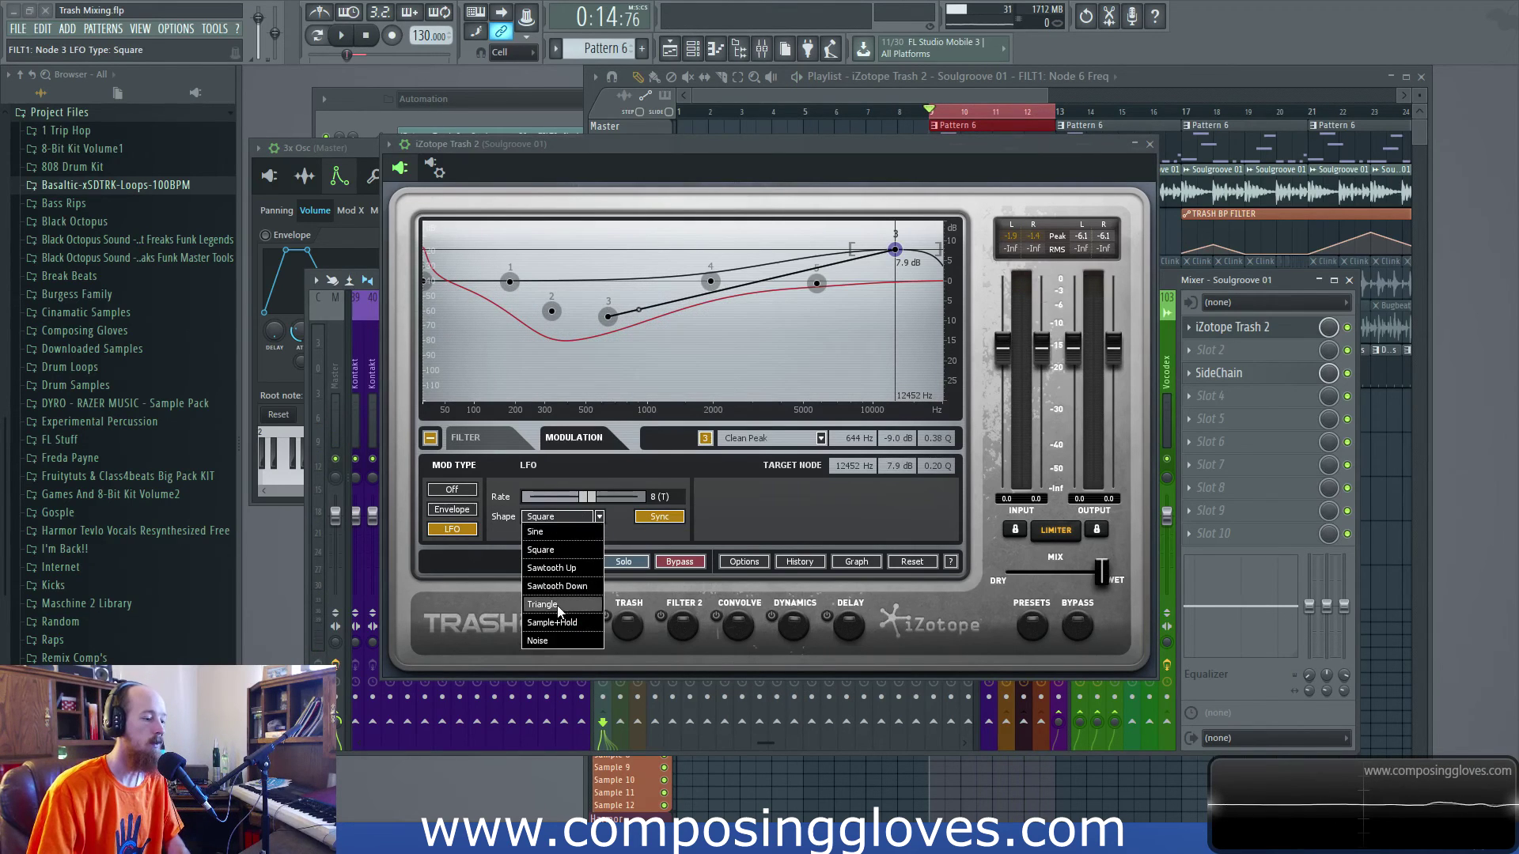
left_click(557, 605)
key("space")
left_click(571, 519)
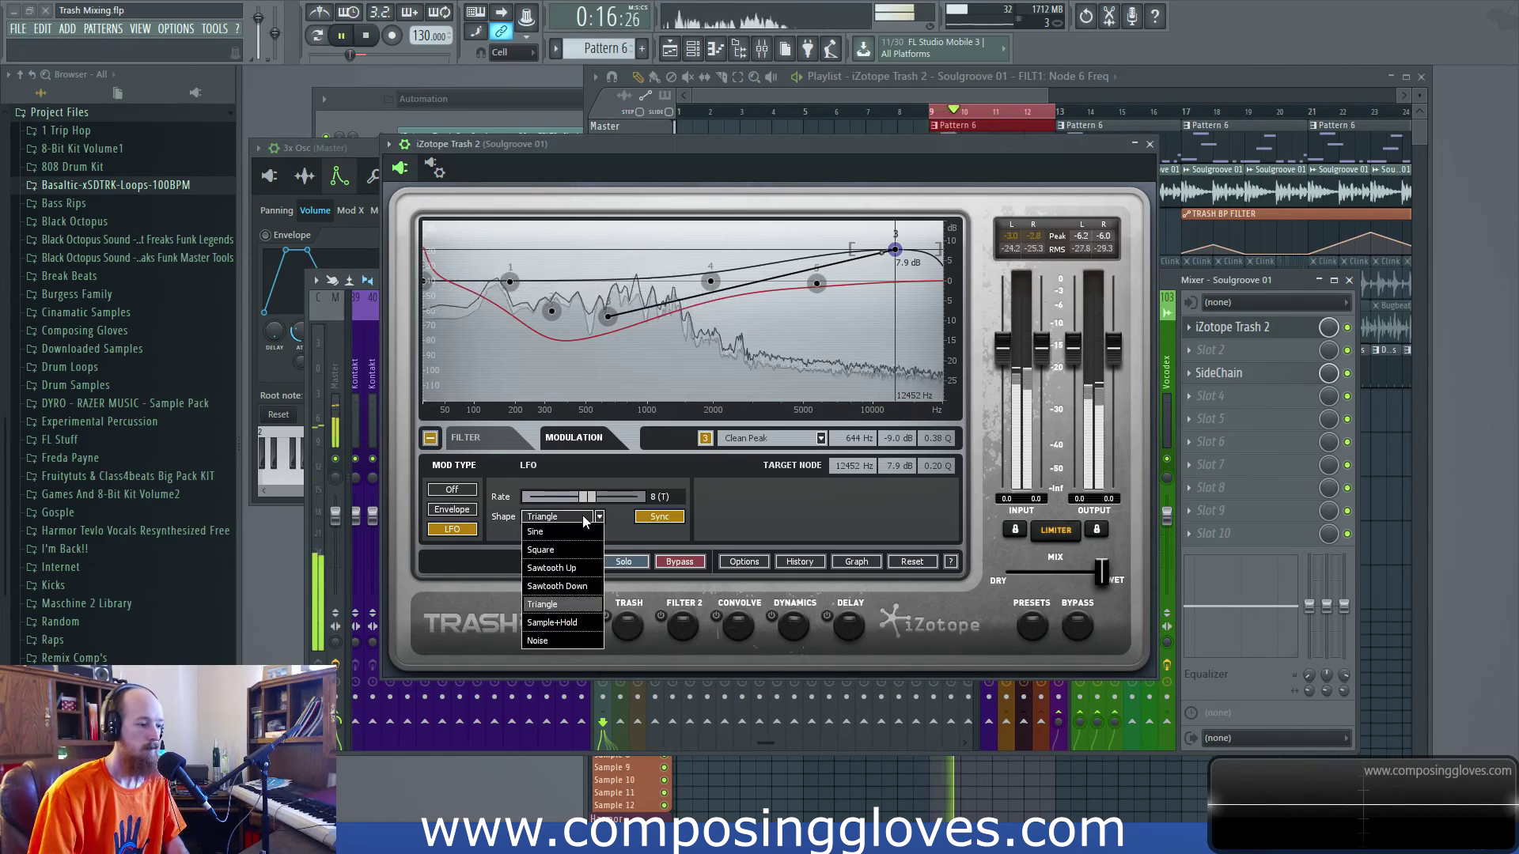
left_click(572, 623)
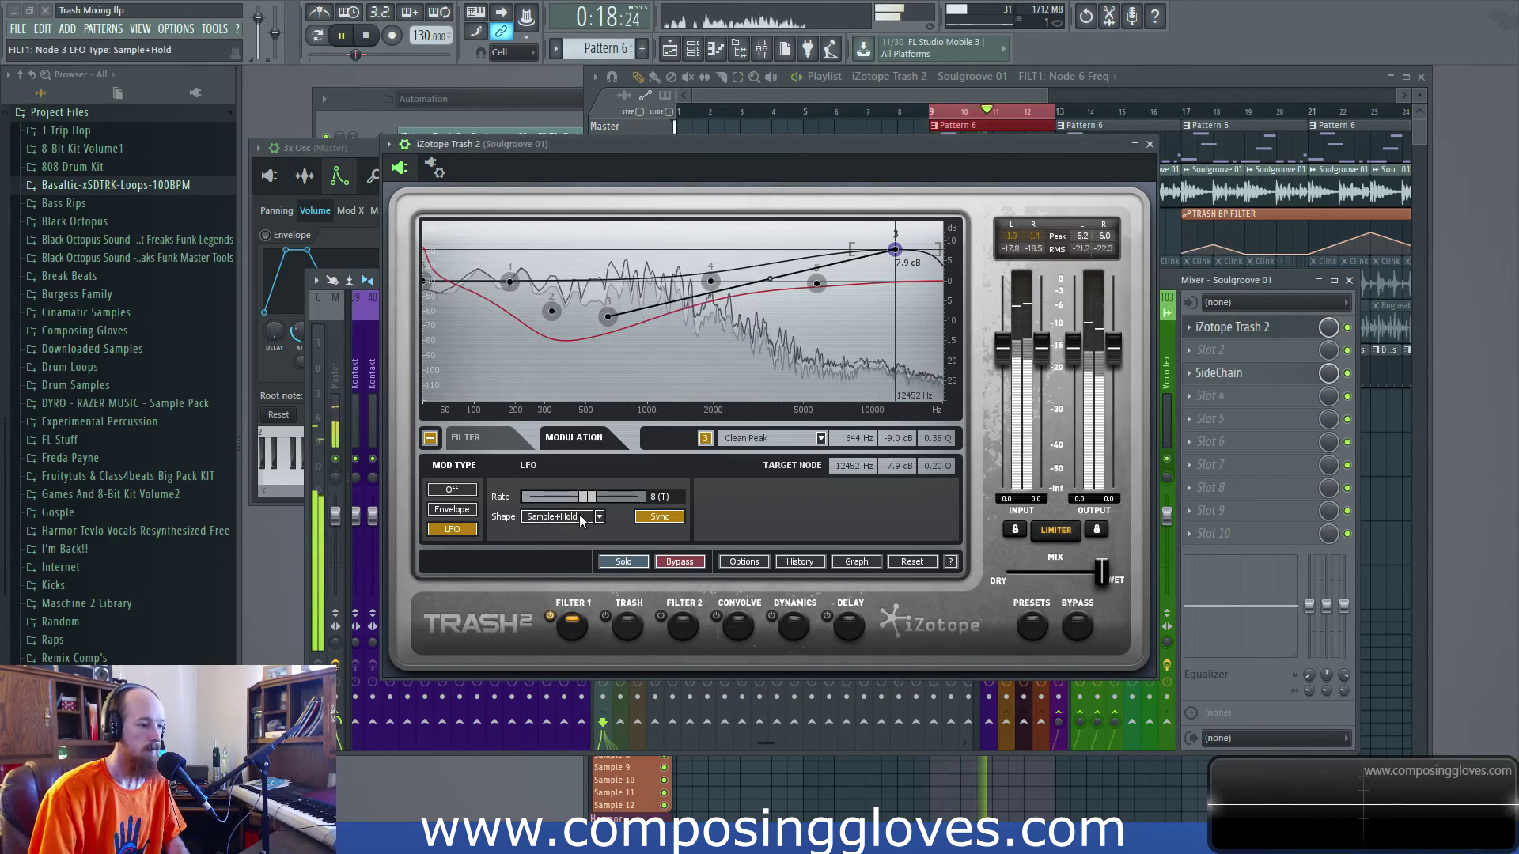
key("space")
- Audition the Noise shape for node 3's LFO, and return the shape to Sine
left_click(581, 518)
left_click(571, 640)
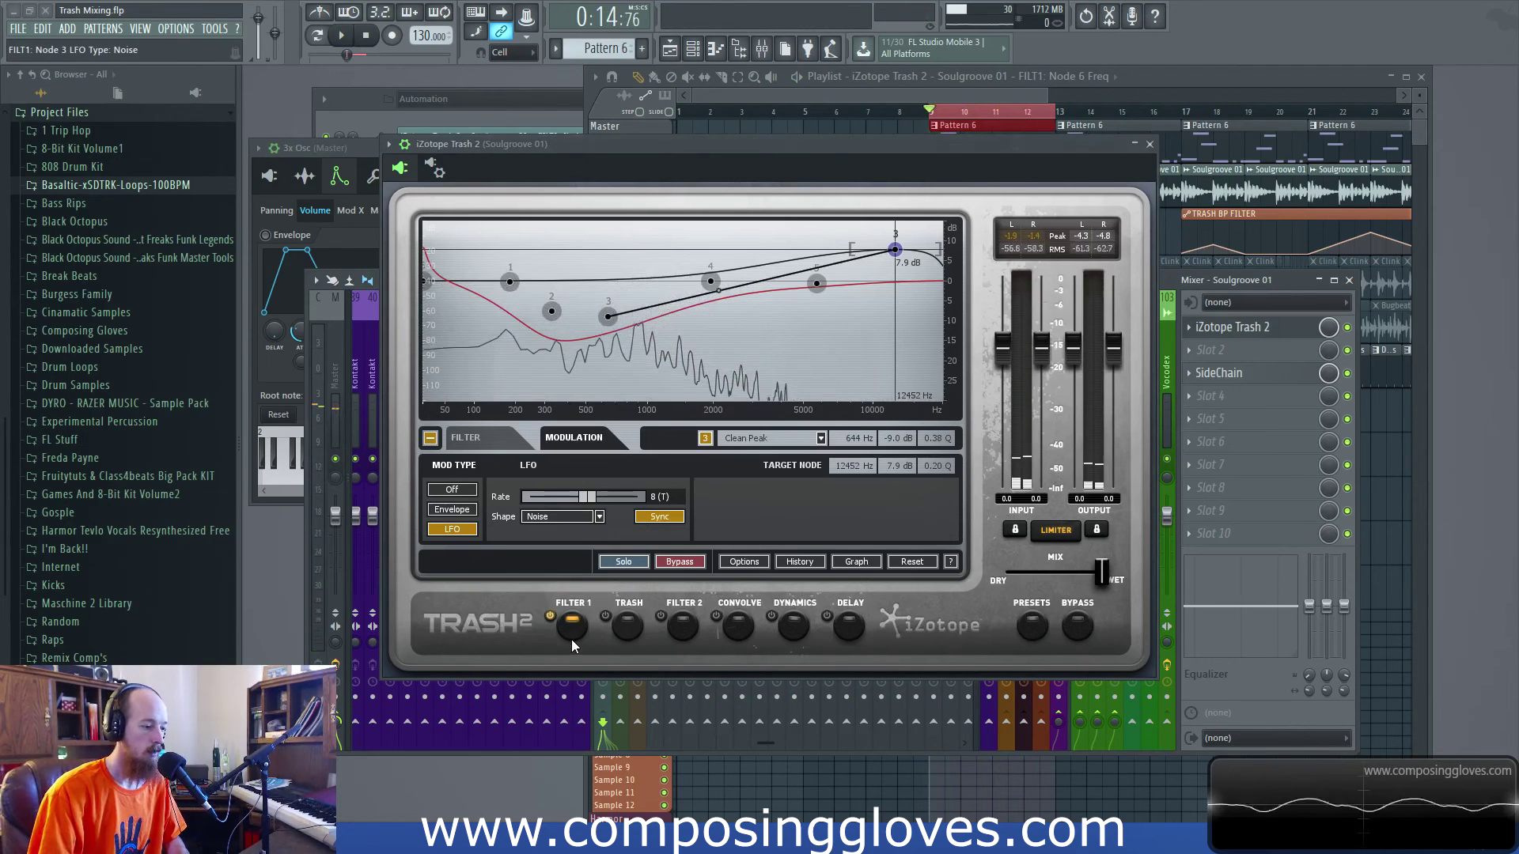
key("space")
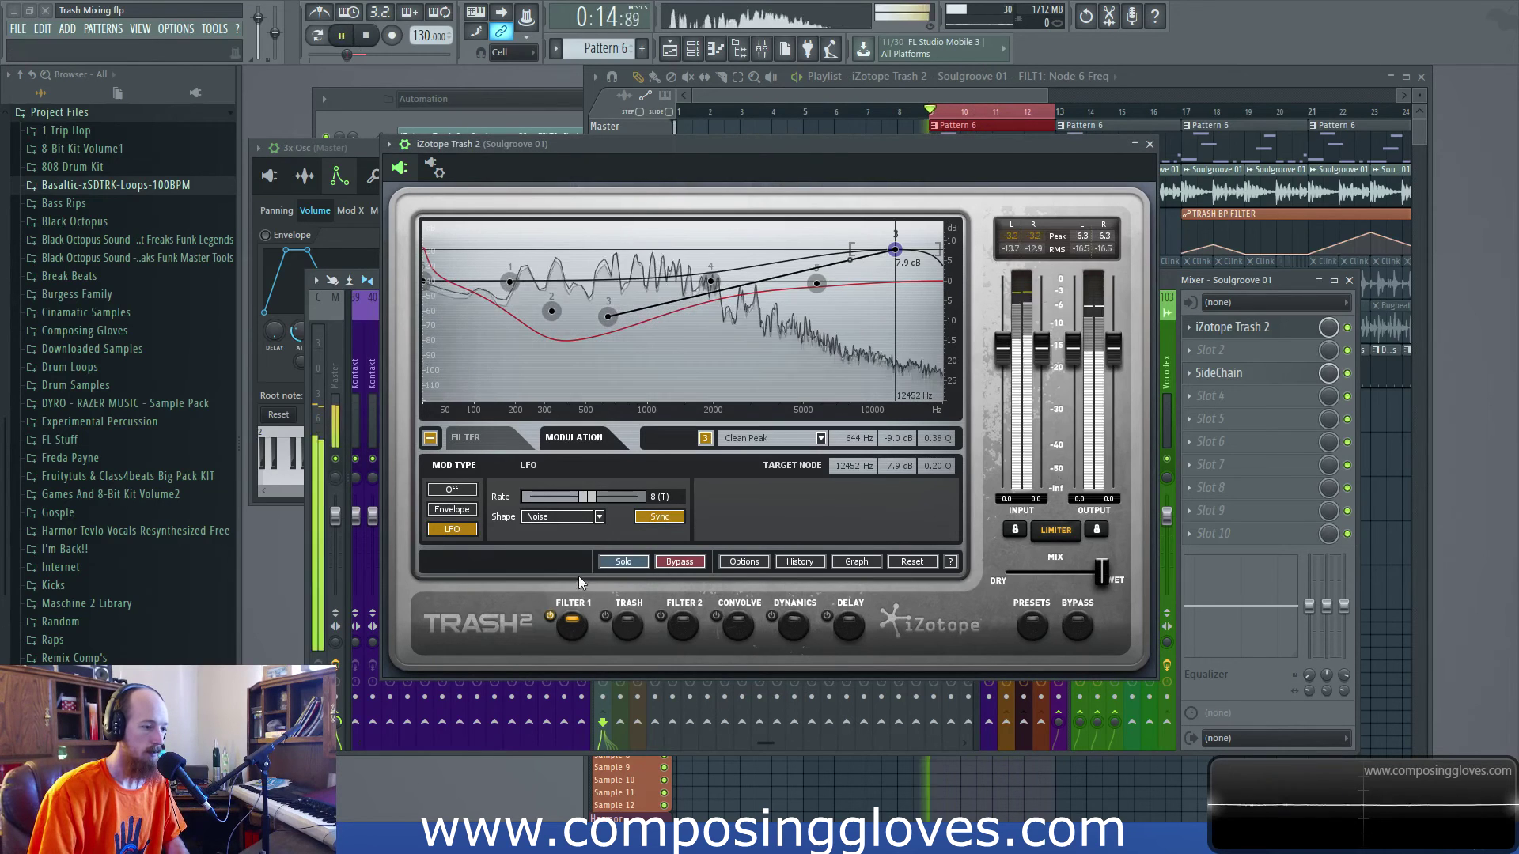
left_click(571, 516)
left_click(566, 531)
key("space")
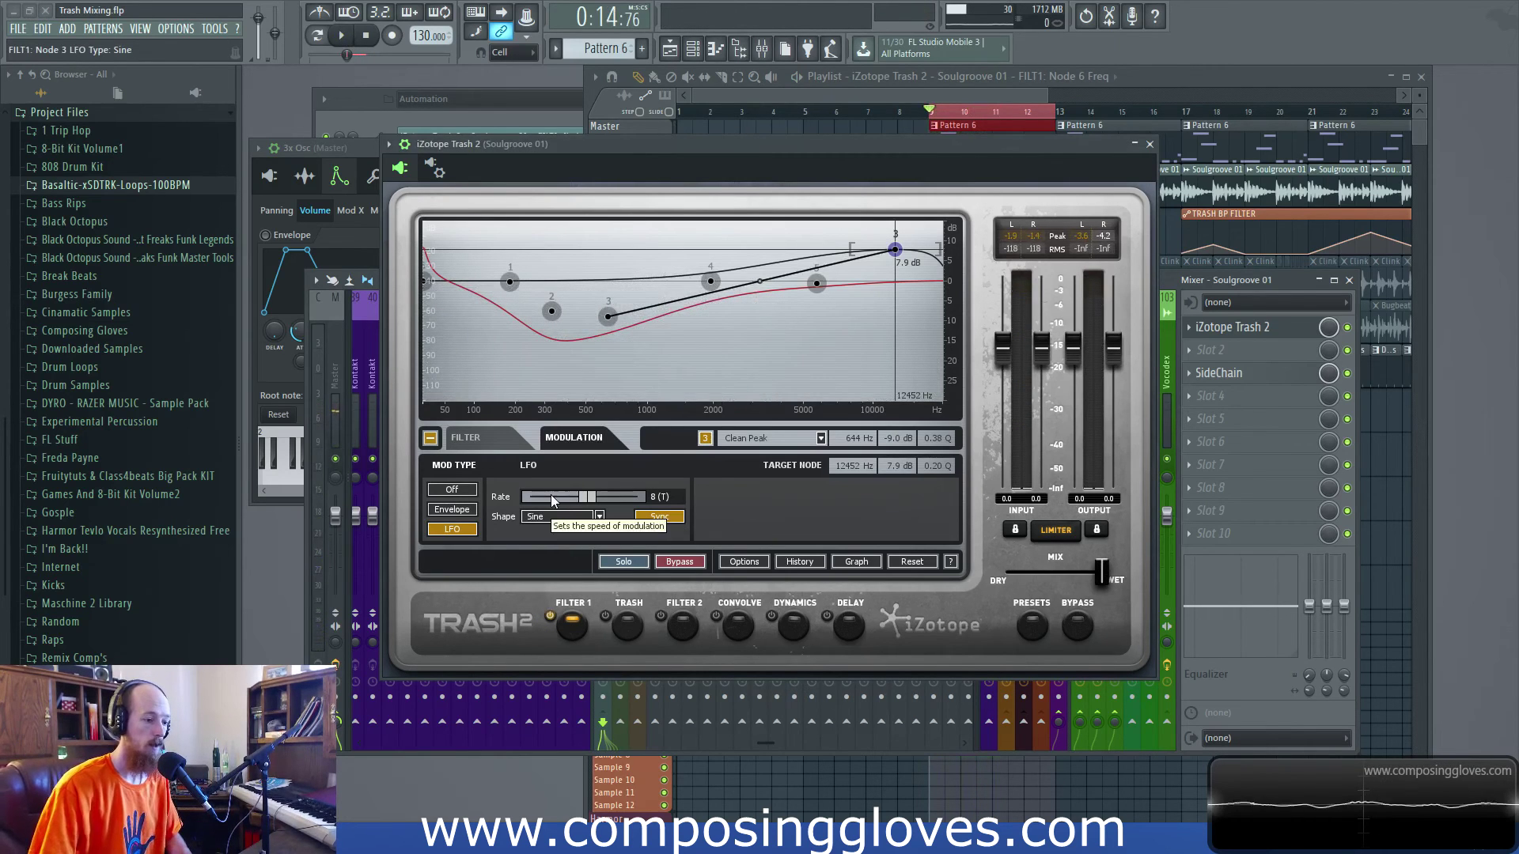
- Change node 3's modulation to Envelope, toggle its sidechain on and off, and turn the modulation off
left_click(463, 510)
left_click(458, 488)
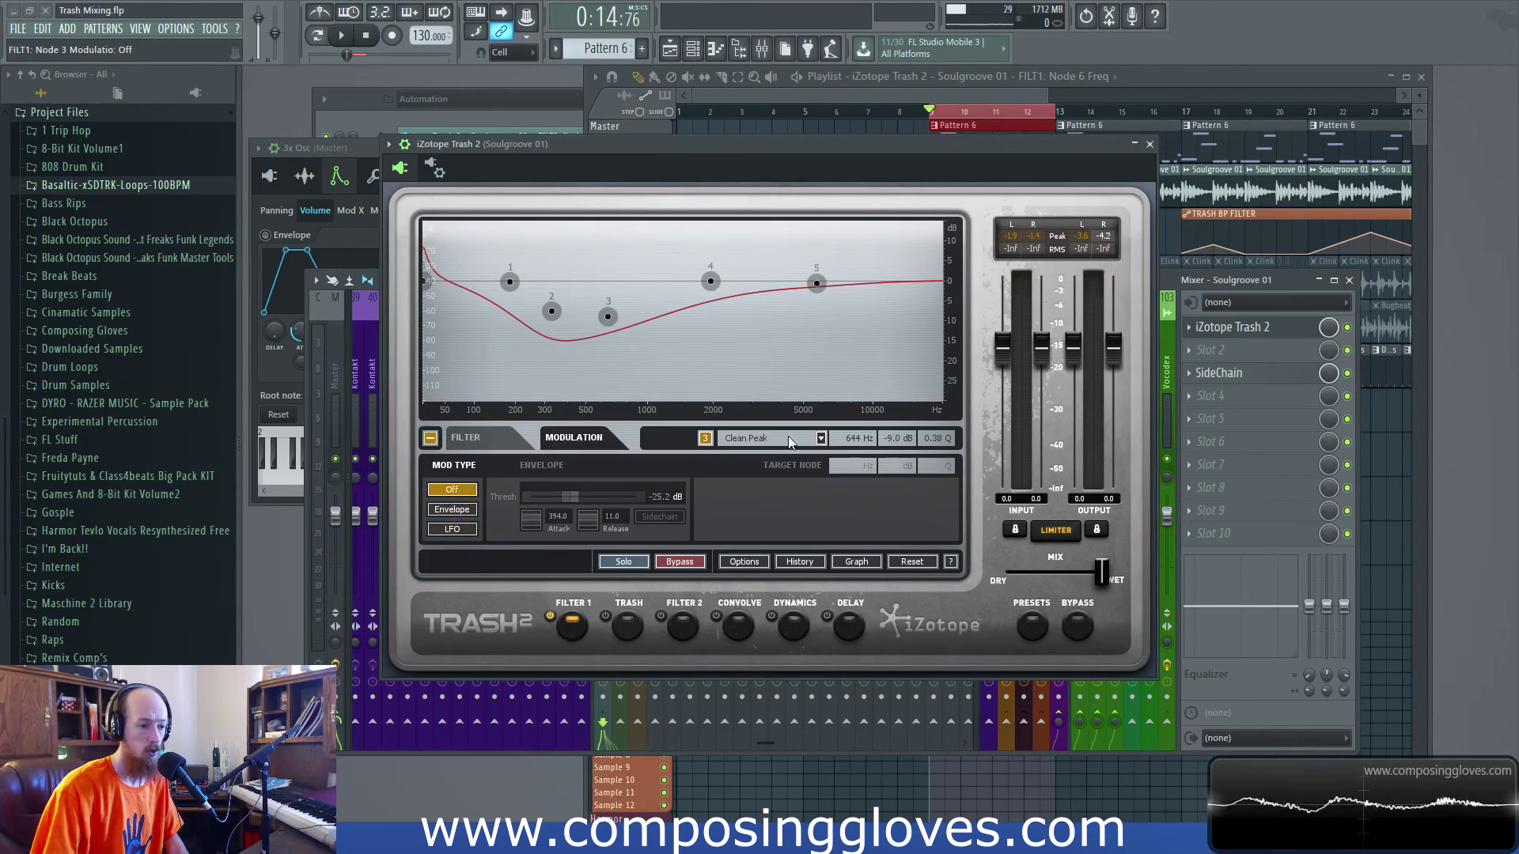
left_click(467, 510)
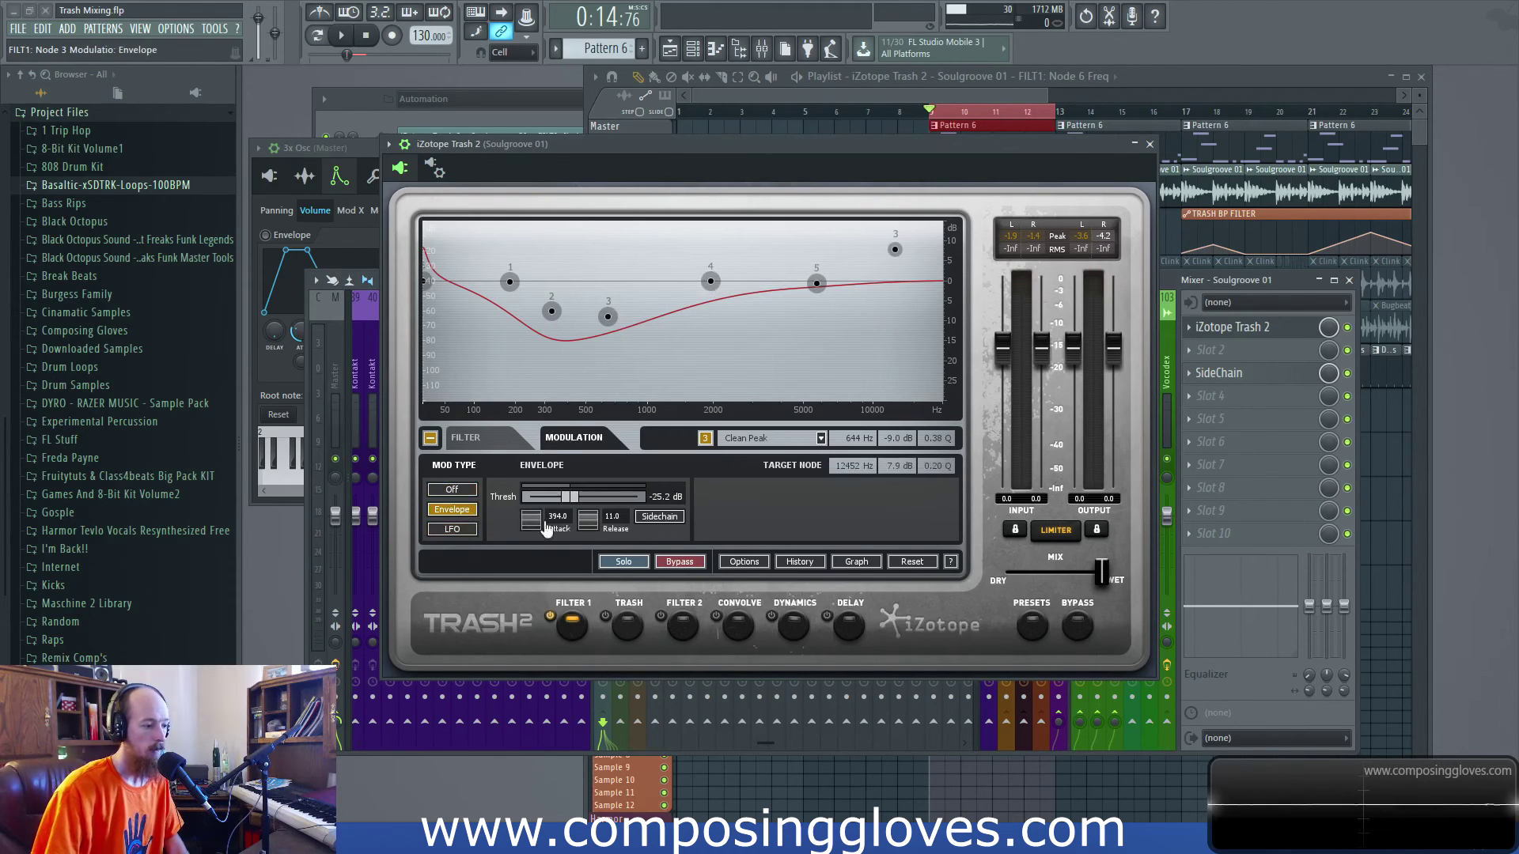
left_click(664, 516)
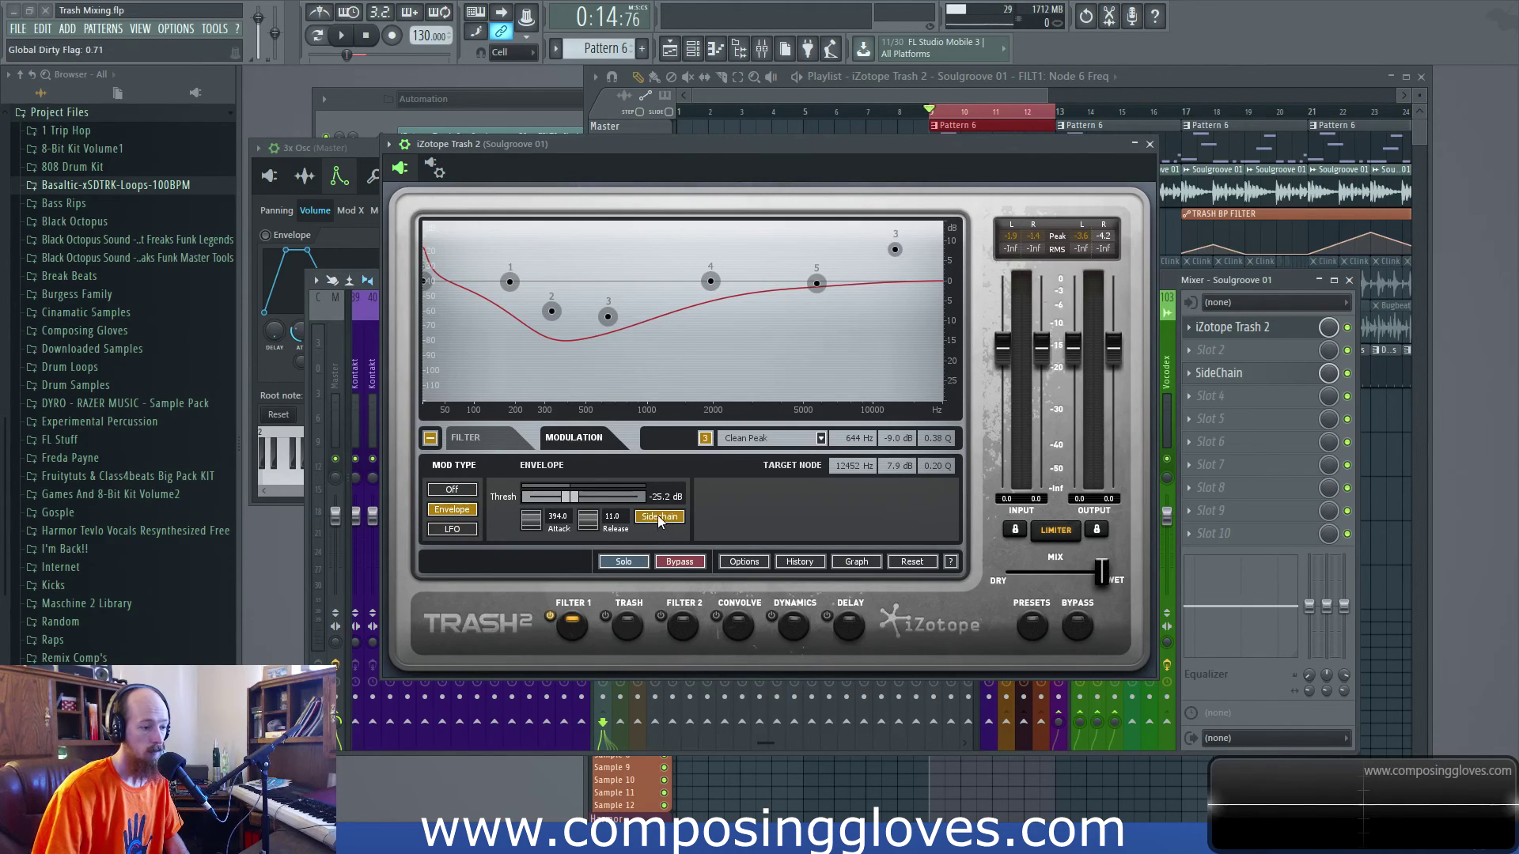
left_click(662, 519)
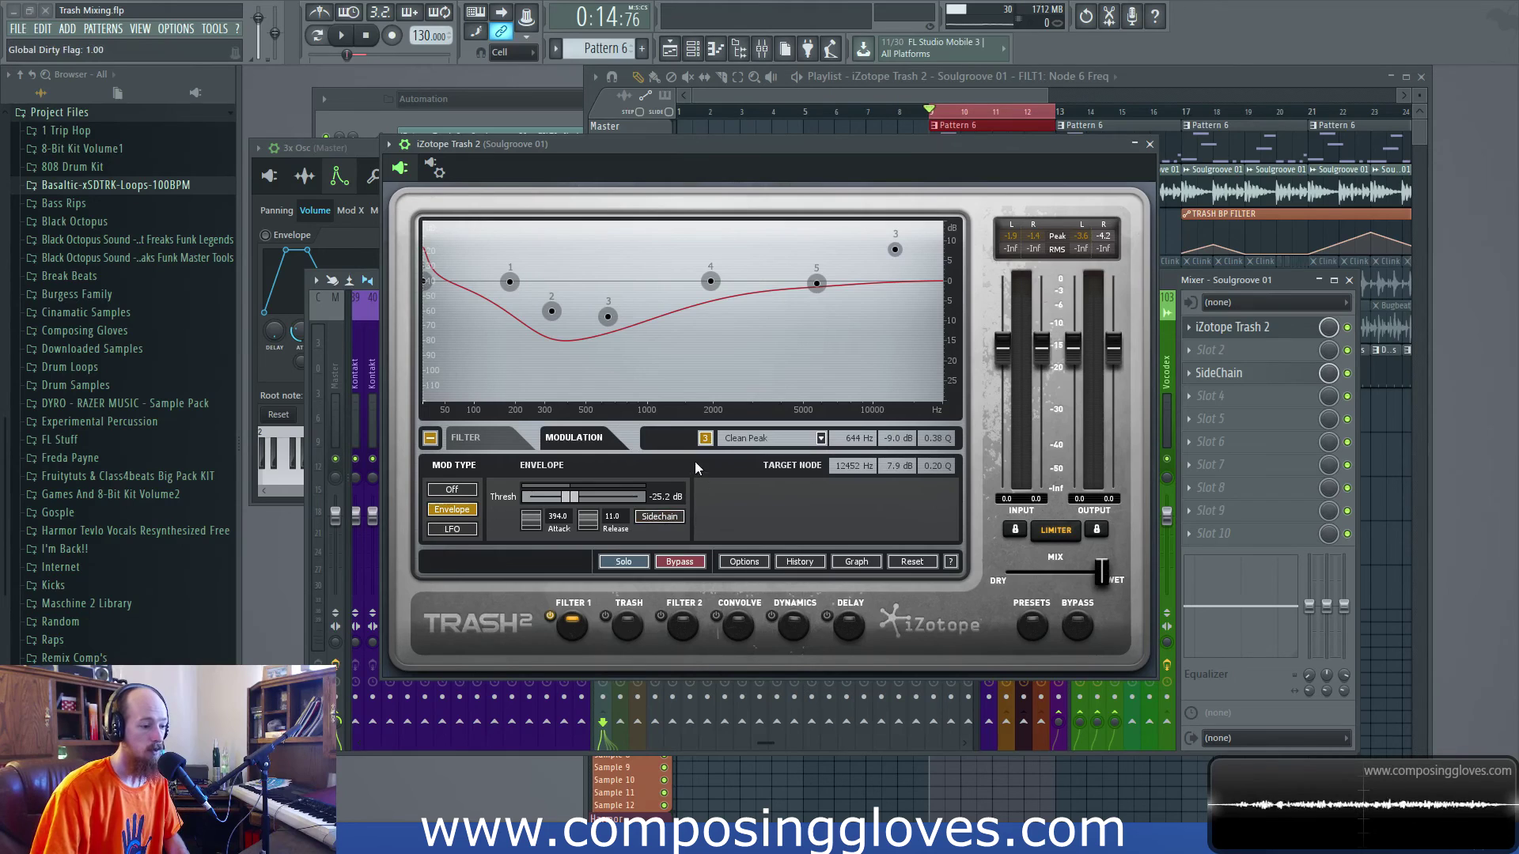
left_click(465, 490)
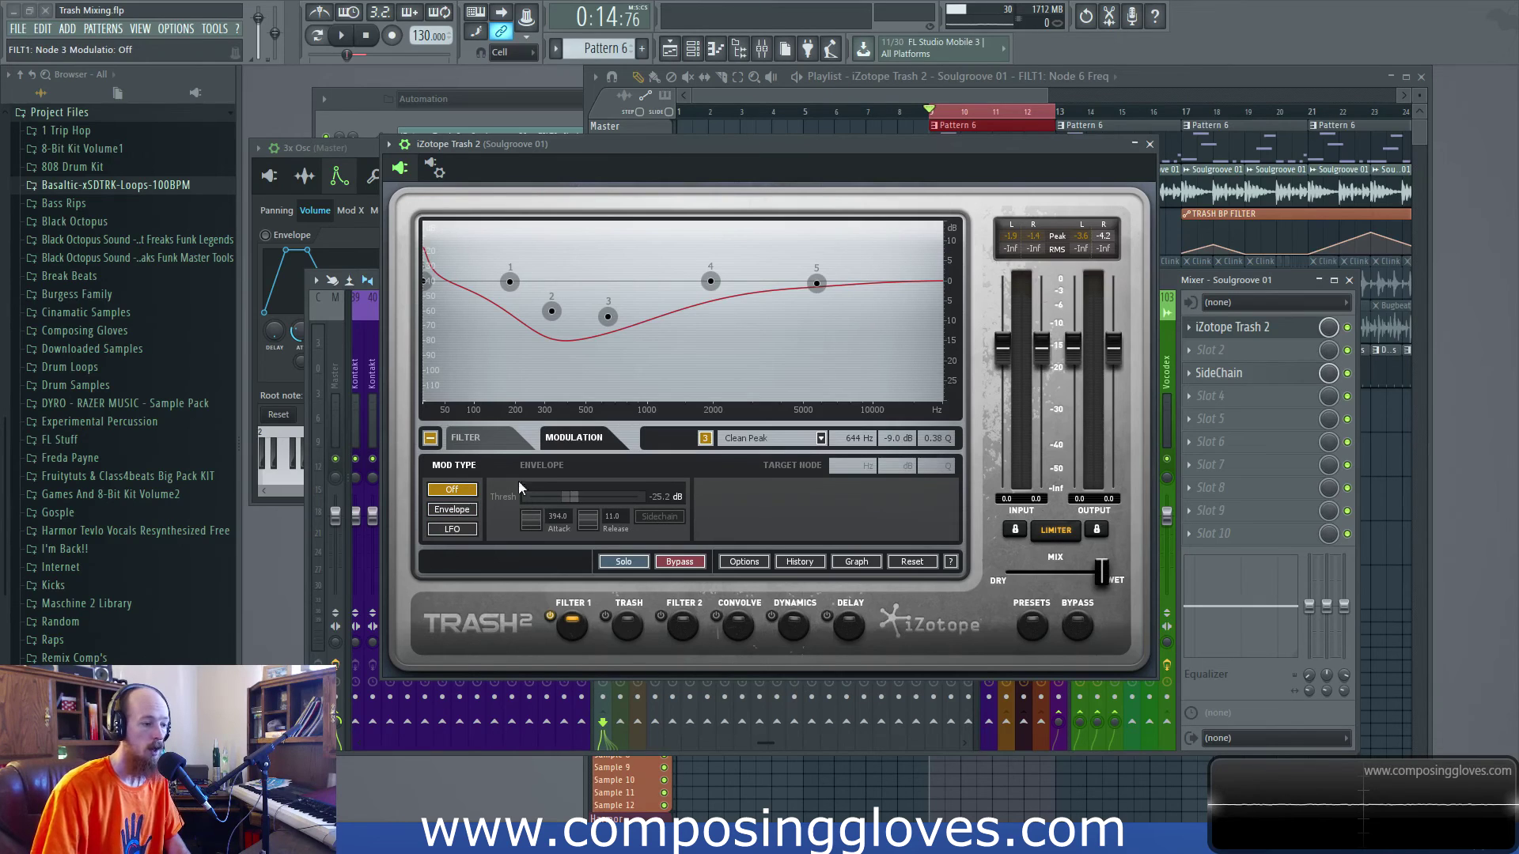
- Enable envelope modulation on node 3 with a threshold of -19.9 dB, and close the Trash 2 window
left_click(455, 511)
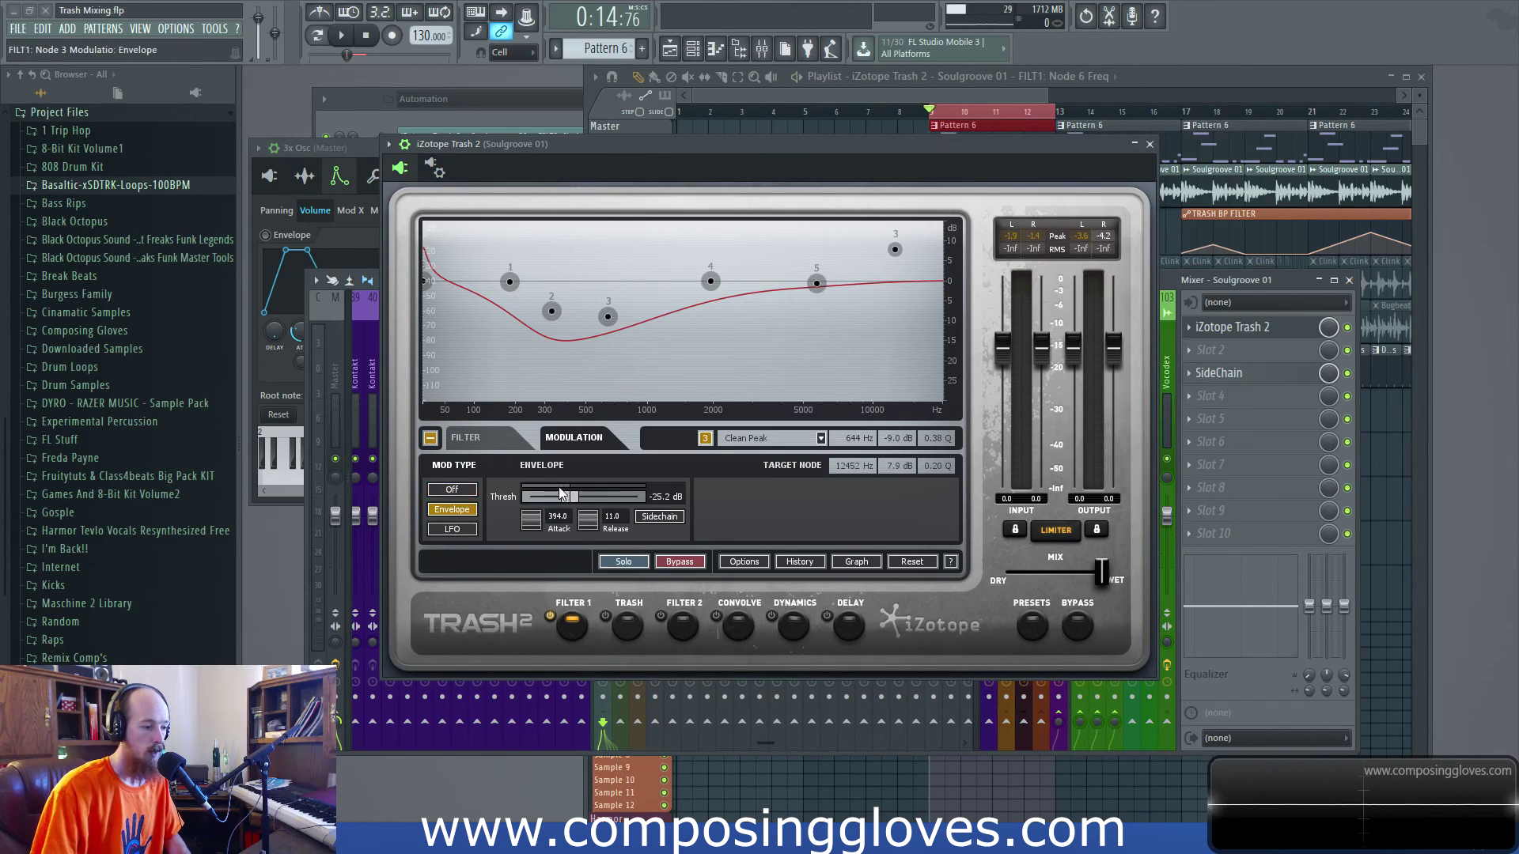
mouse_move(570, 496)
left_mouse_down()
mouse_move(600, 497)
mouse_move(585, 504)
left_mouse_up()
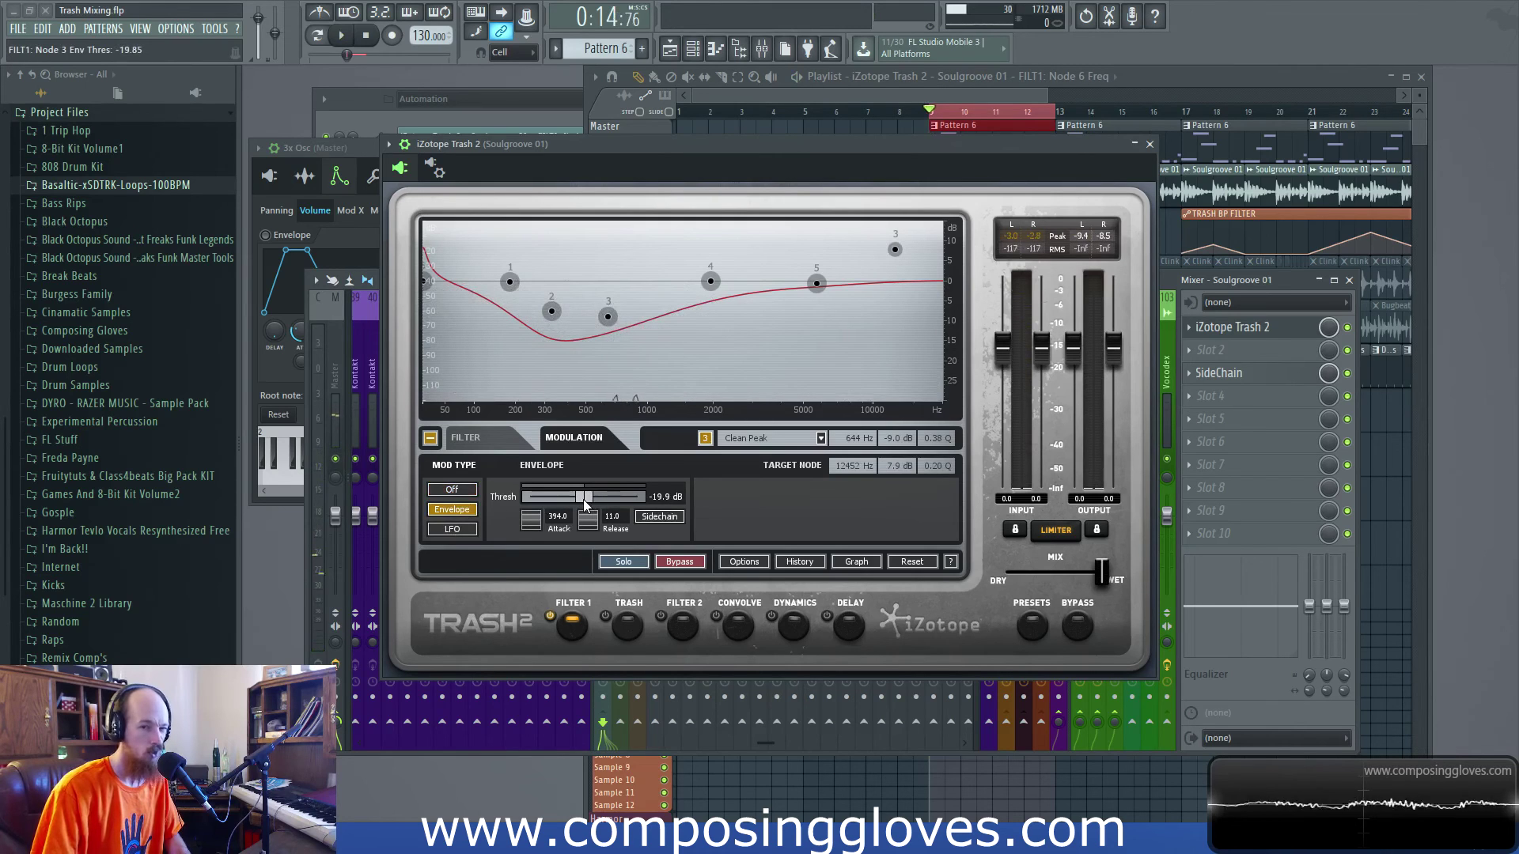
left_click(1151, 144)
- Check the Kick mixer track and its Trash 2 effect, and look through the mixer for an empty insert
scroll(432, 350, "up", 10)
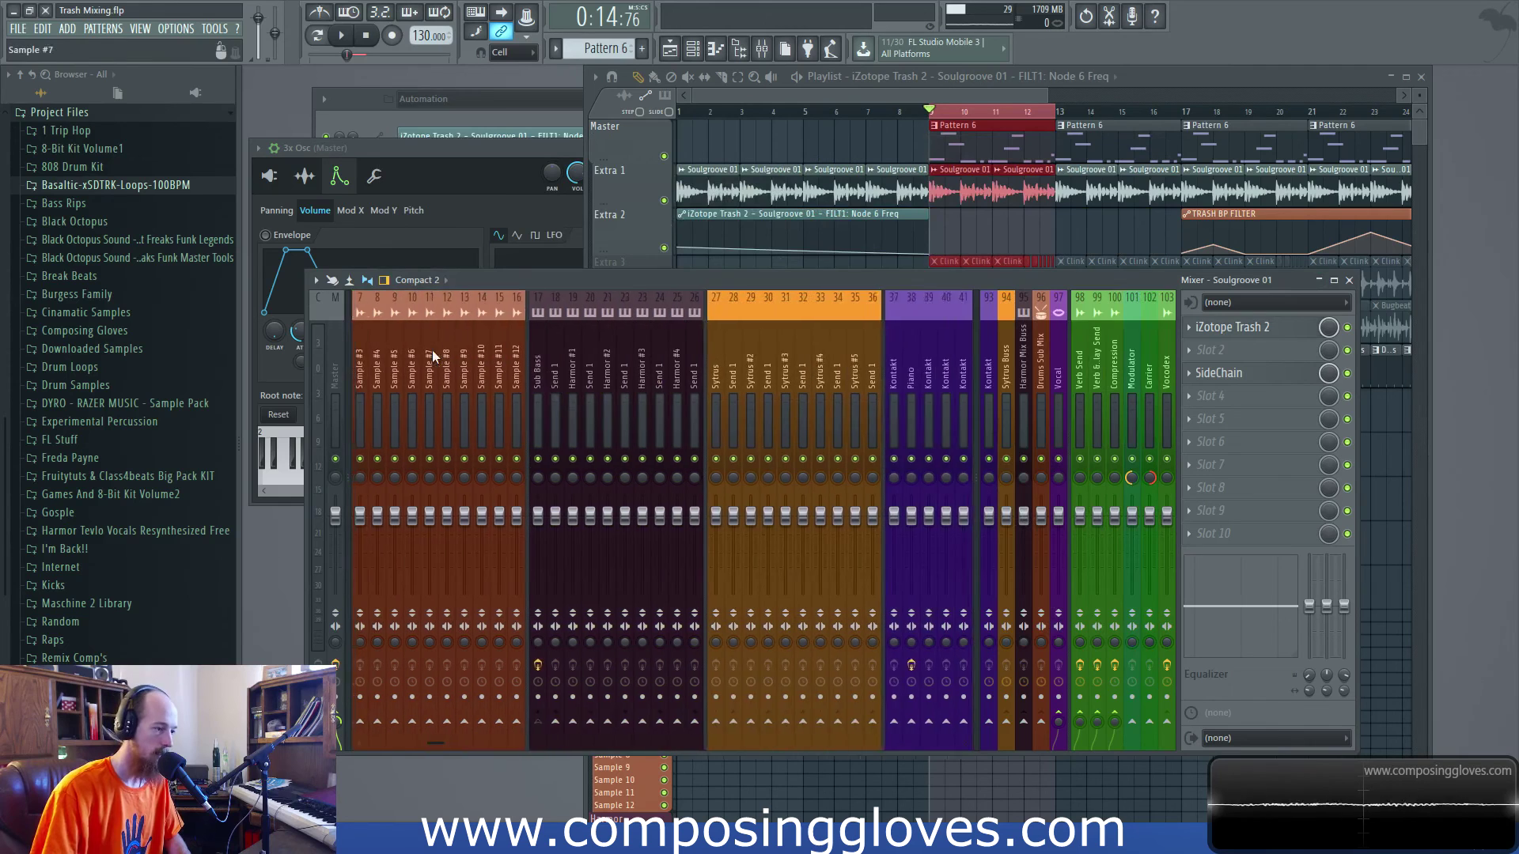
left_click(361, 447)
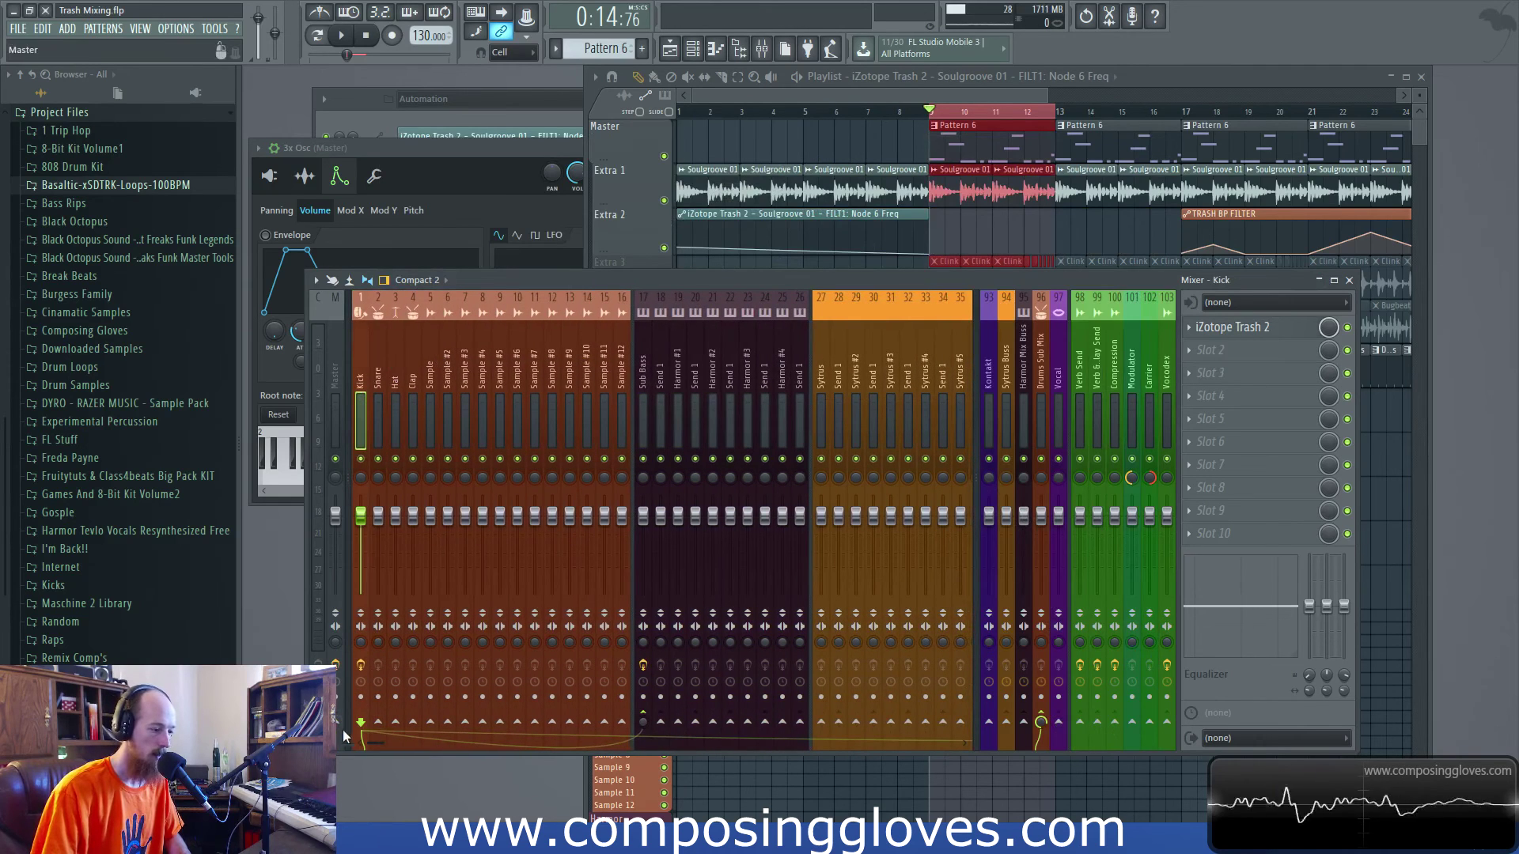
scroll(422, 379, "down", 12)
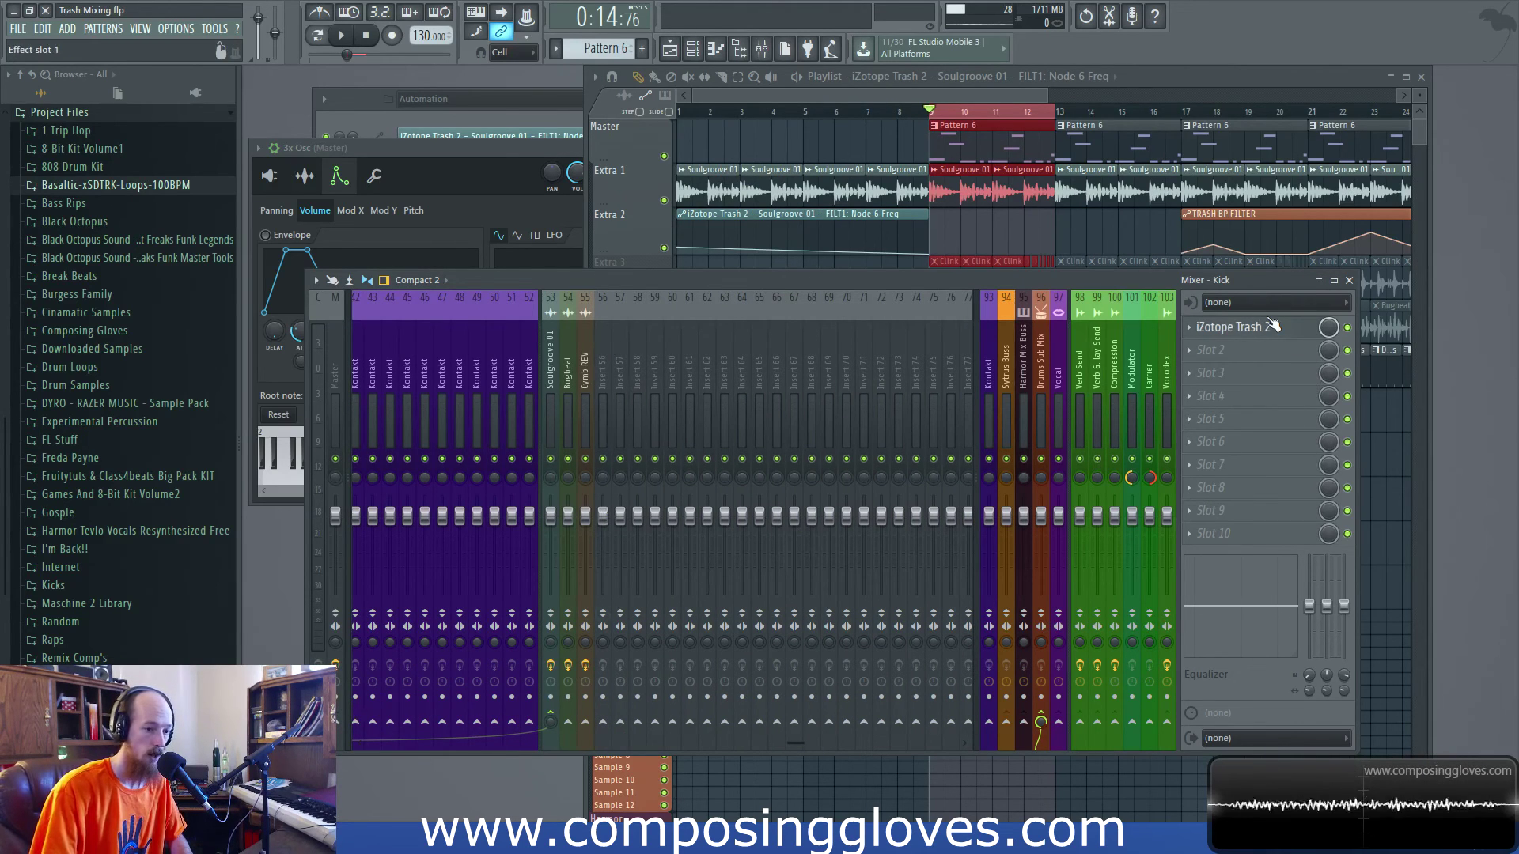
left_click(1232, 327)
left_click(1105, 201)
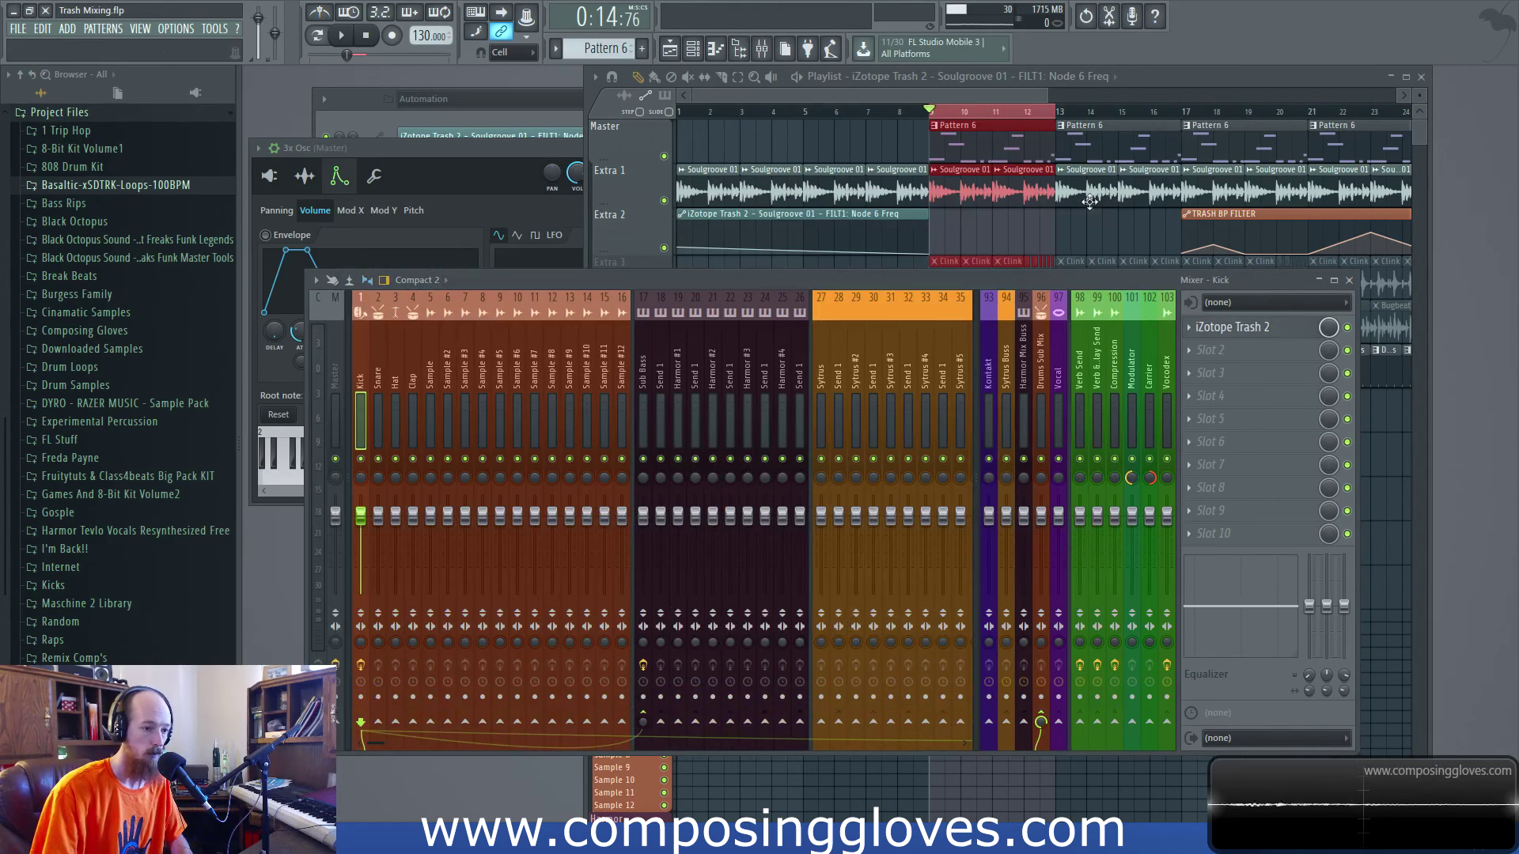
scroll(557, 376, "down", 5)
scroll(557, 377, "down", 3)
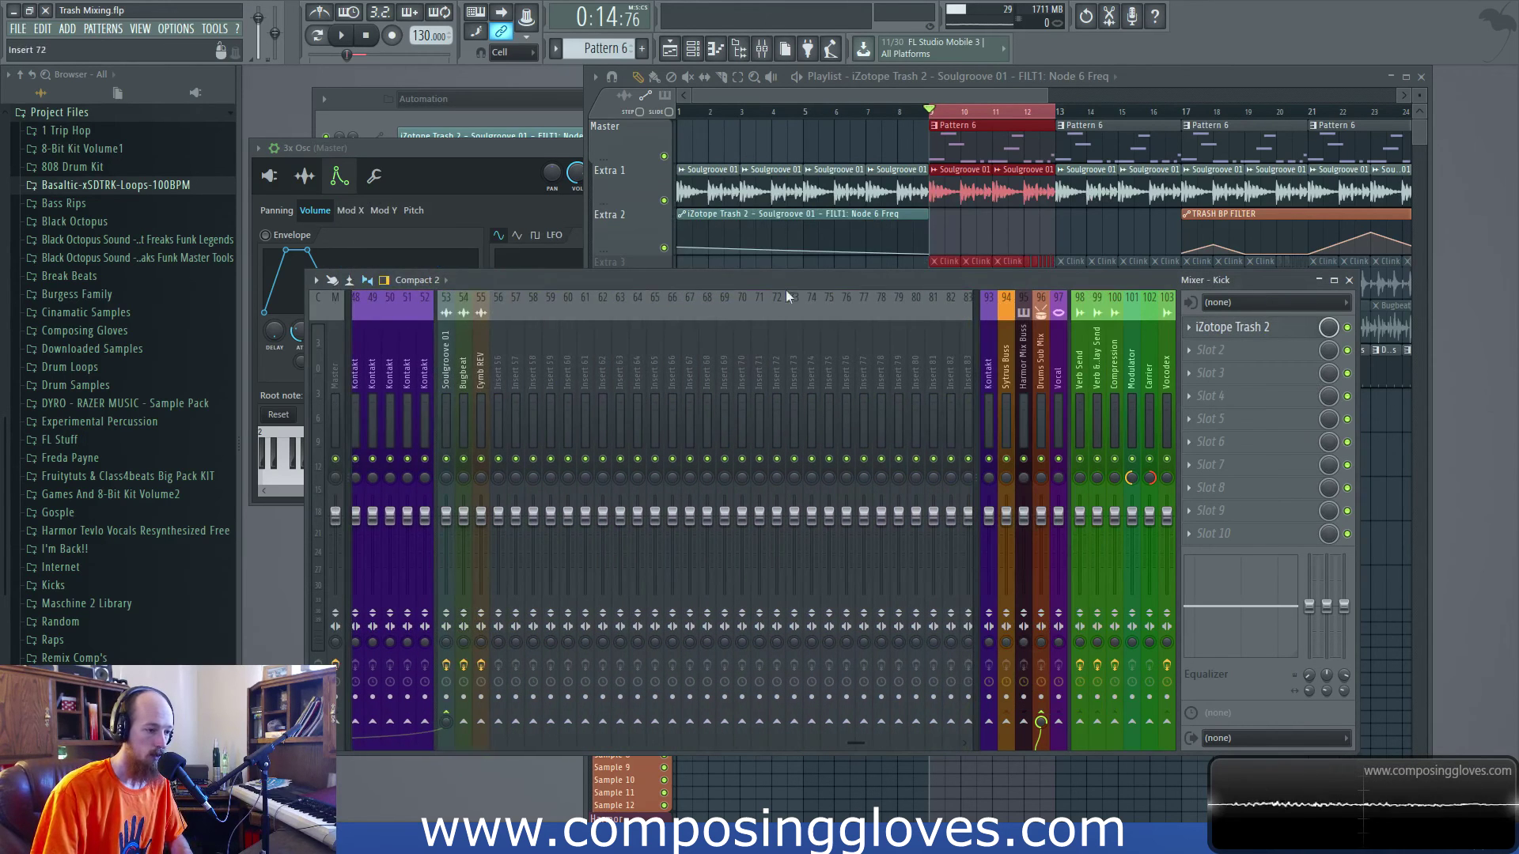
- Add iZotope Trash 2 to mixer Insert 62 and open the plugin's wrapper settings
left_click(604, 371)
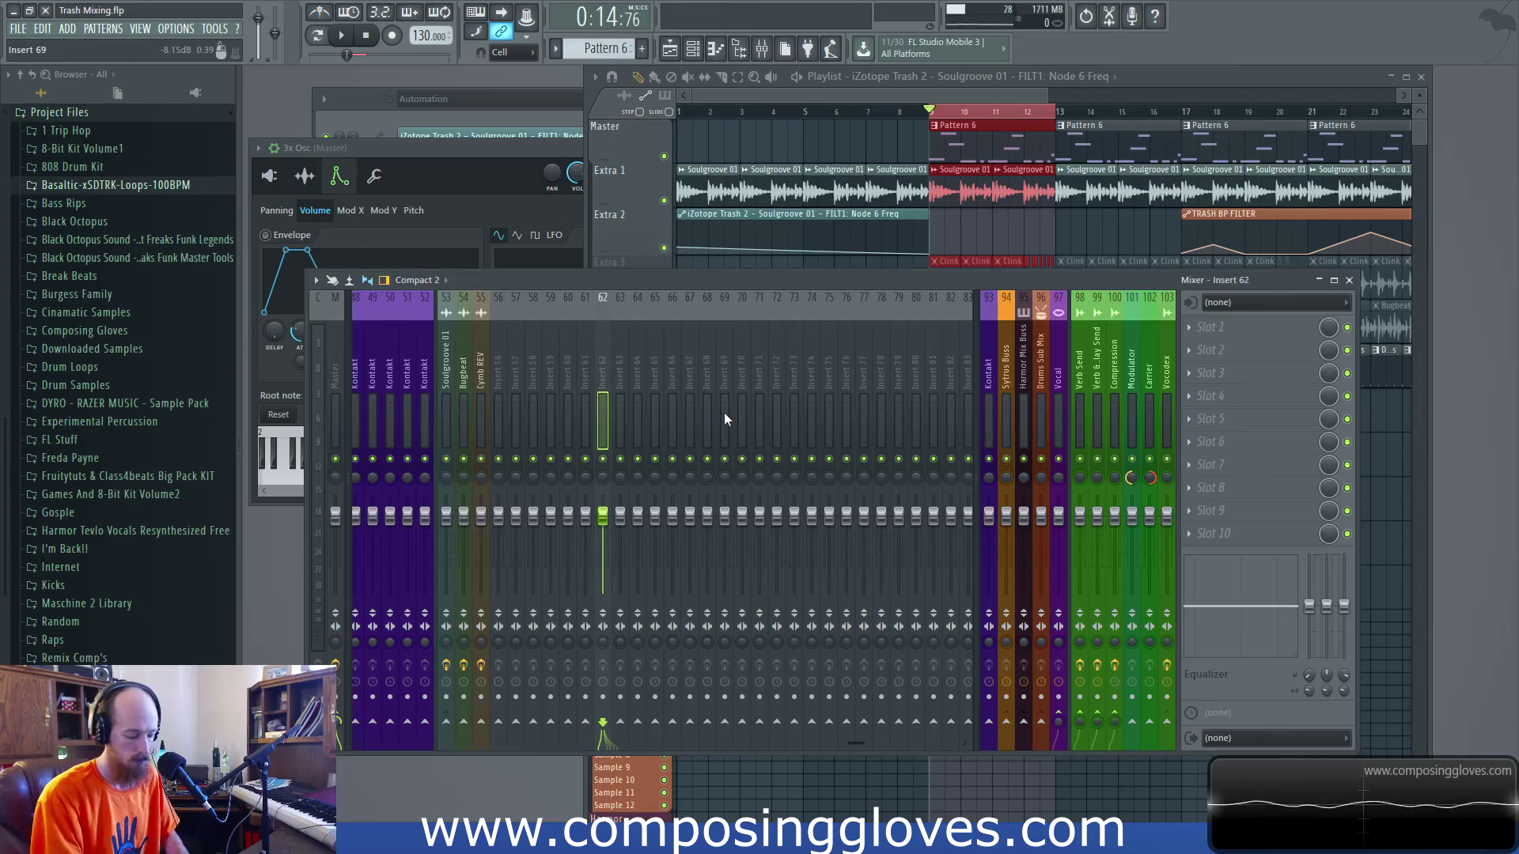
key("alt+p")
type("trash")
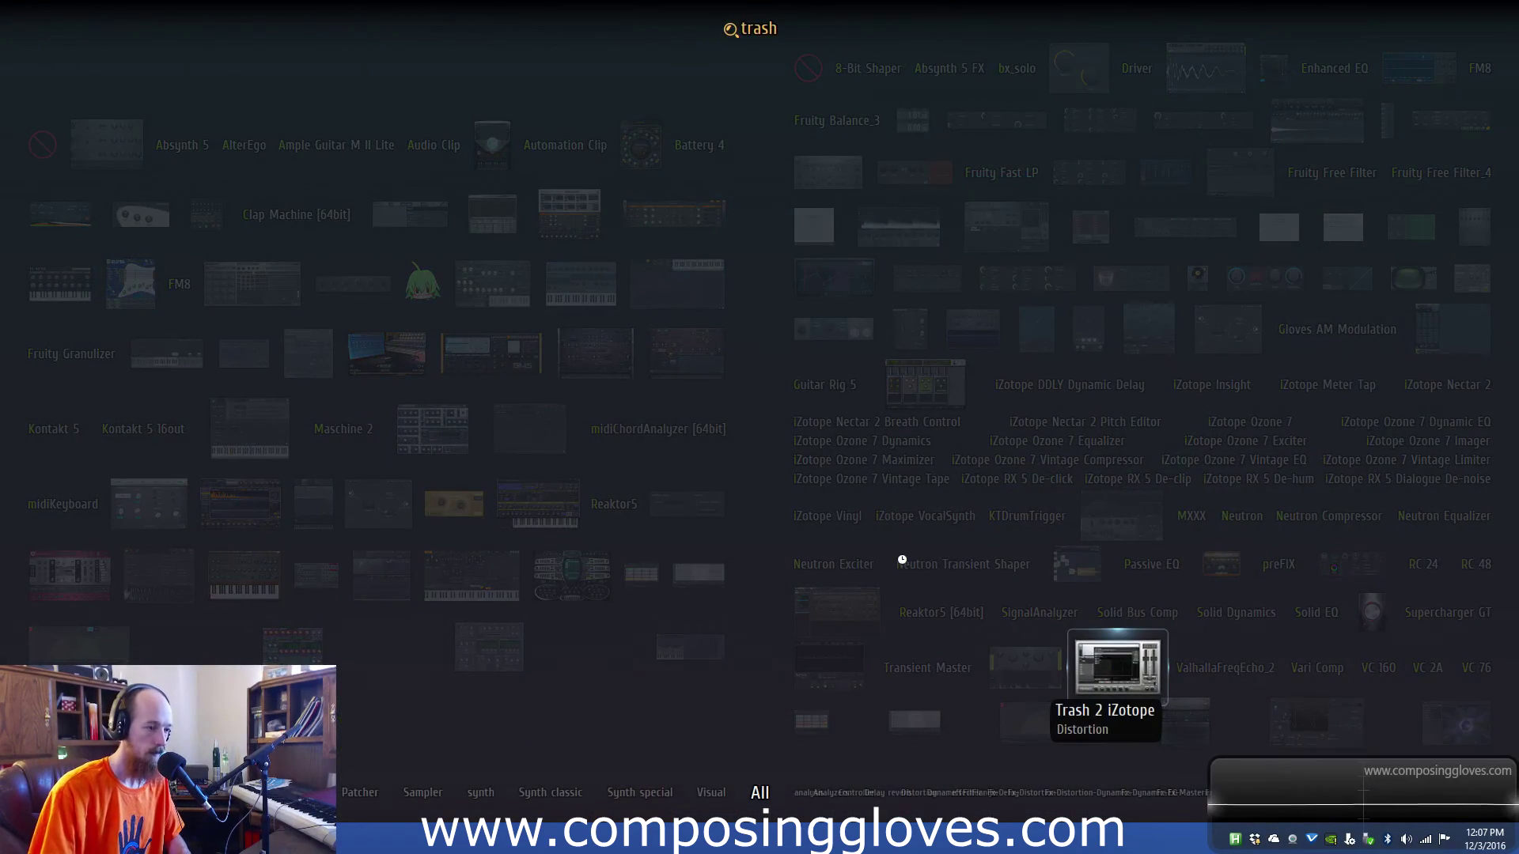
key("Return")
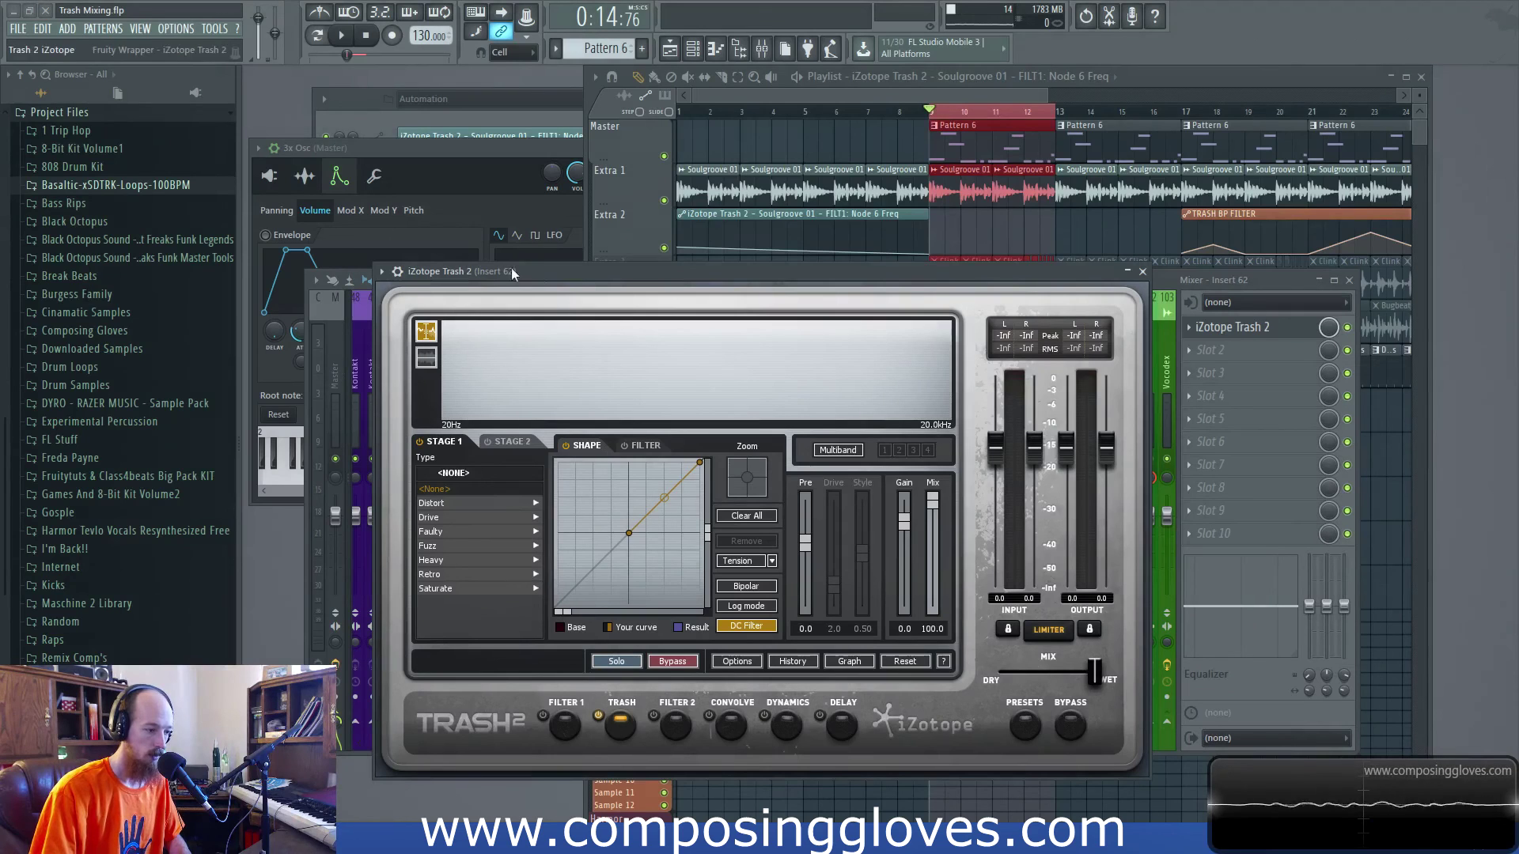
left_click_drag(398, 273, 382, 227)
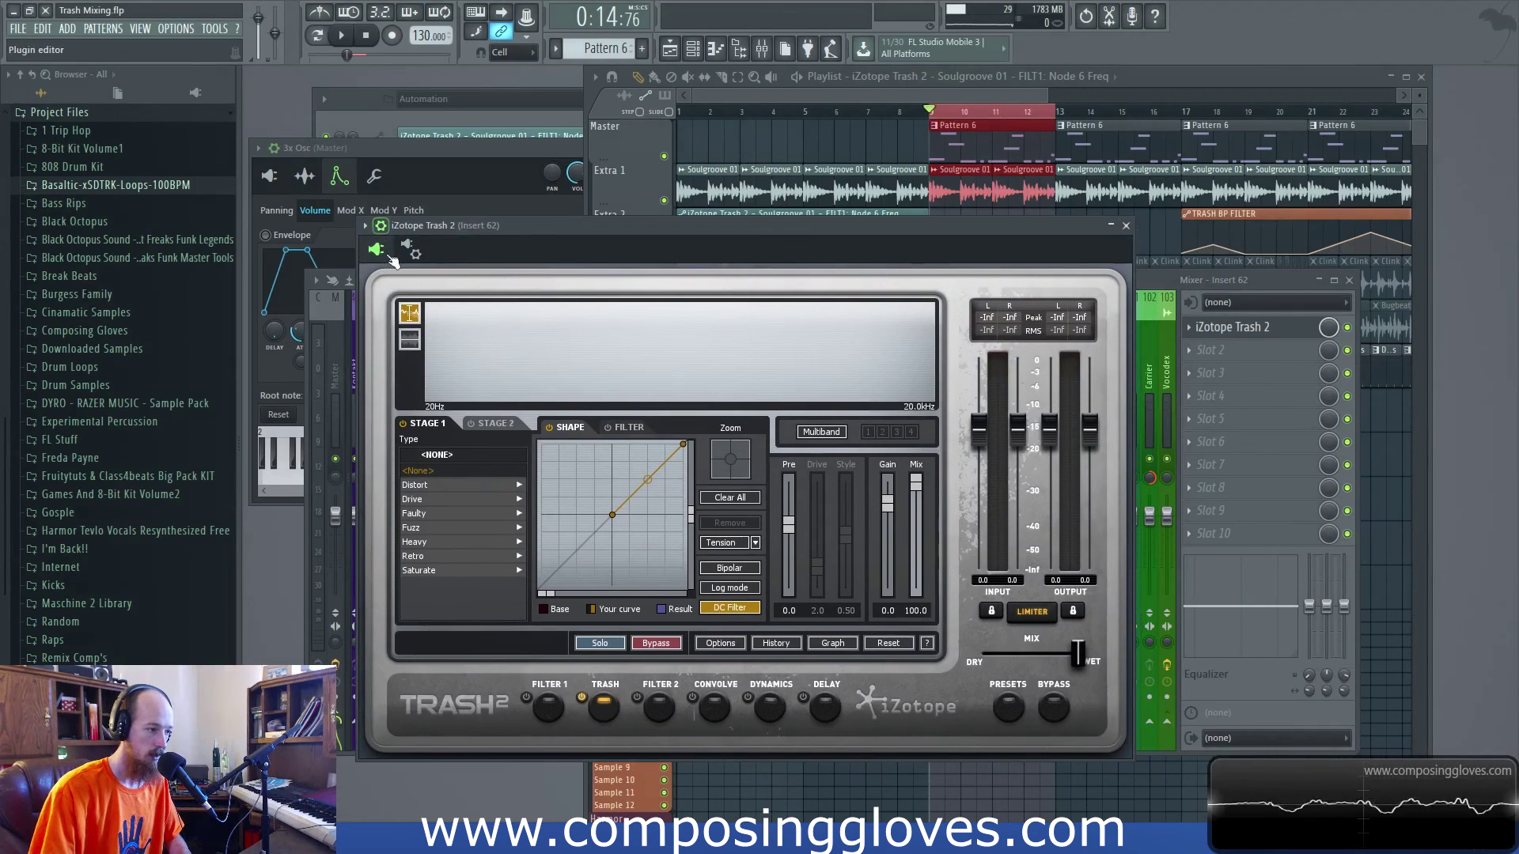
left_click(380, 227)
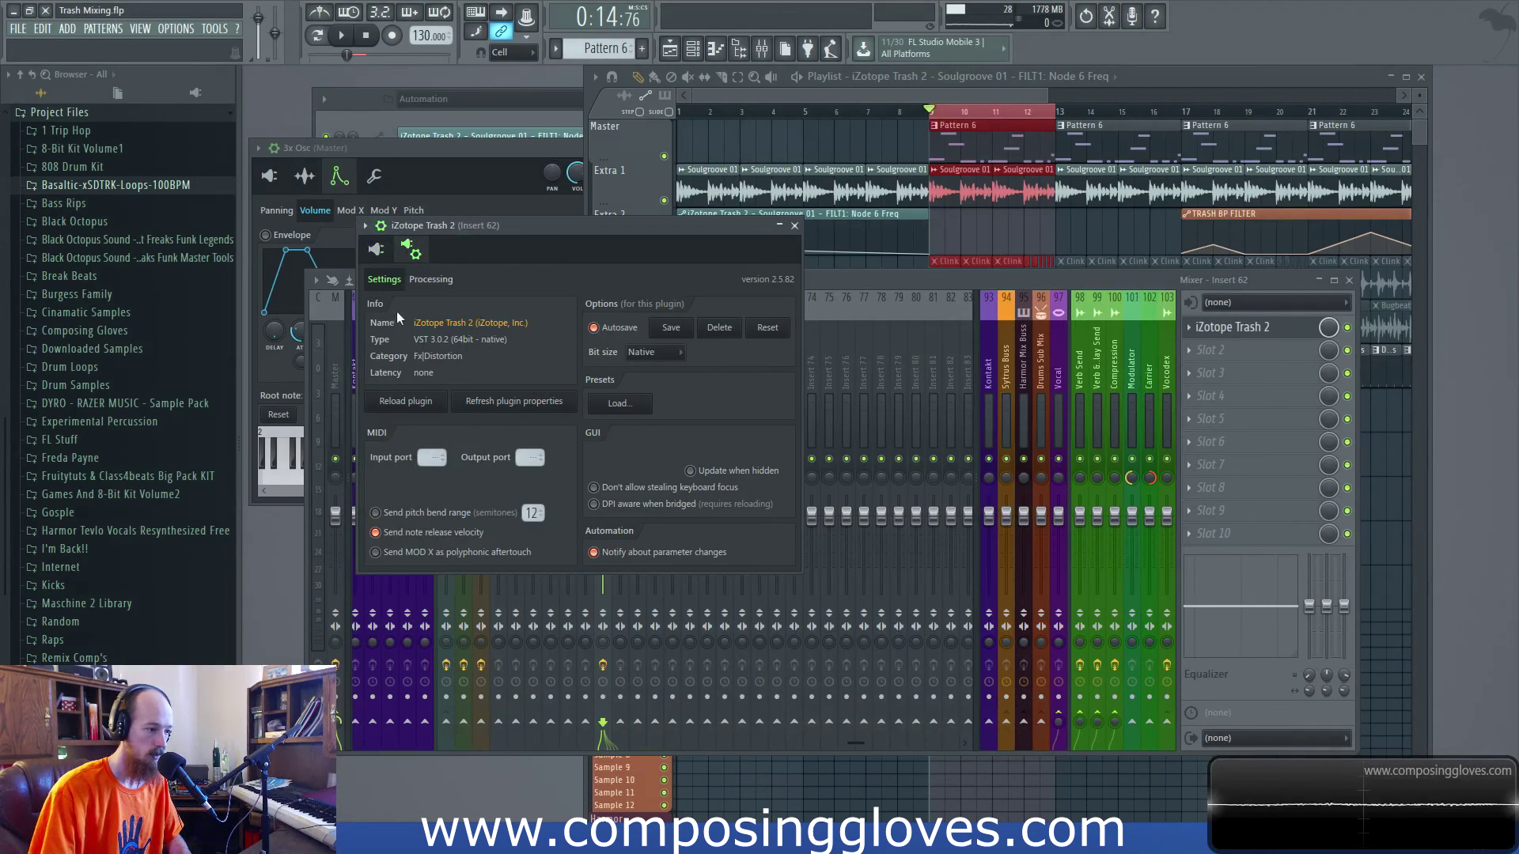
- Check the sidechain input connections in Trash 2's processing settings on Insert 62, and close the plugin window
left_click(431, 279)
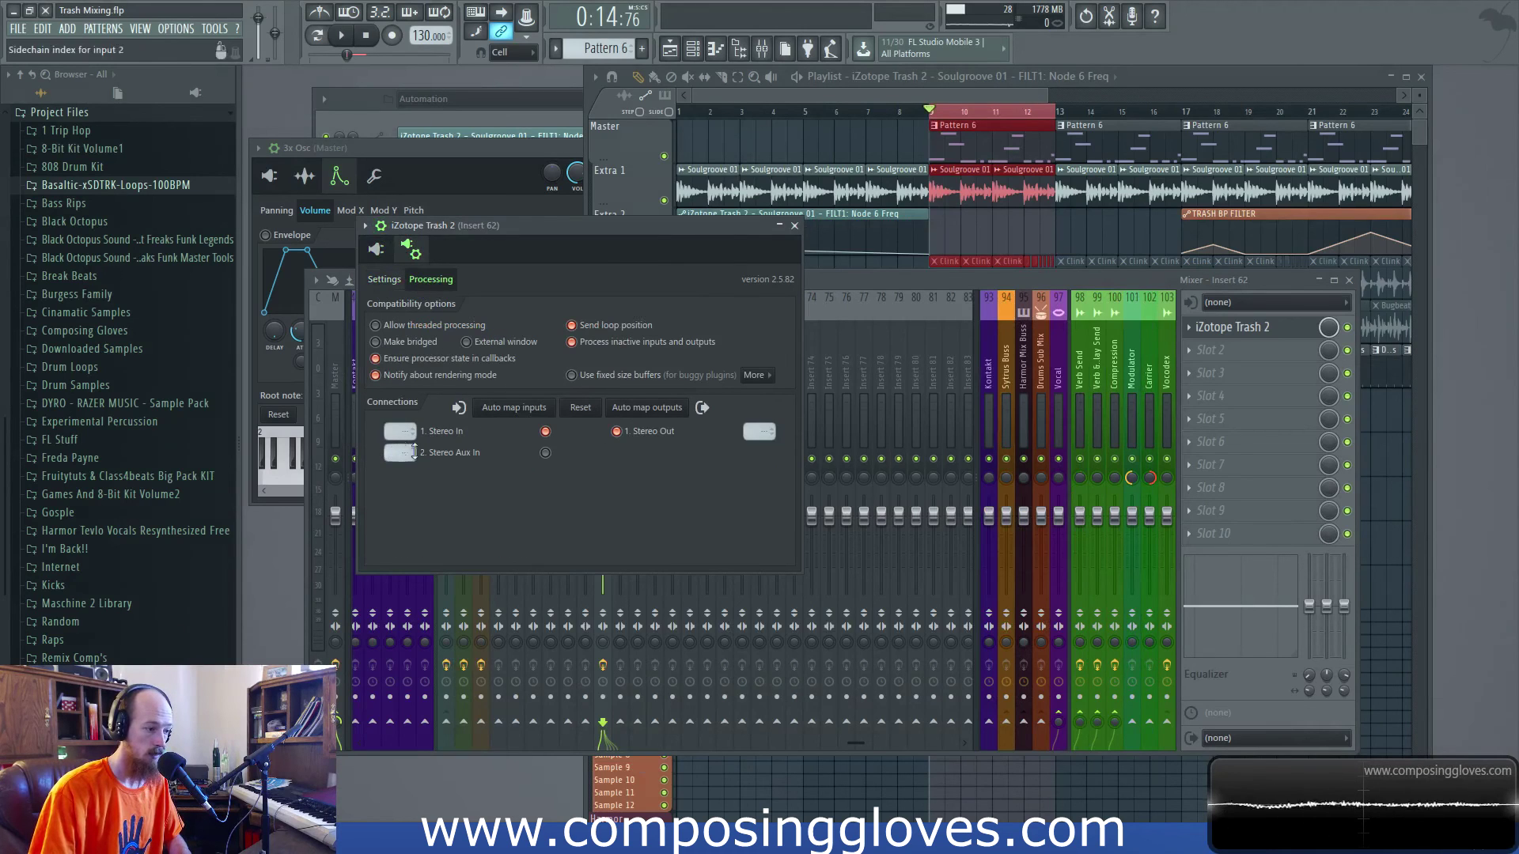
left_click(794, 227)
- Select the Kick mixer track and look at the effects available for its second slot without adding one
scroll(537, 377, "up", 10)
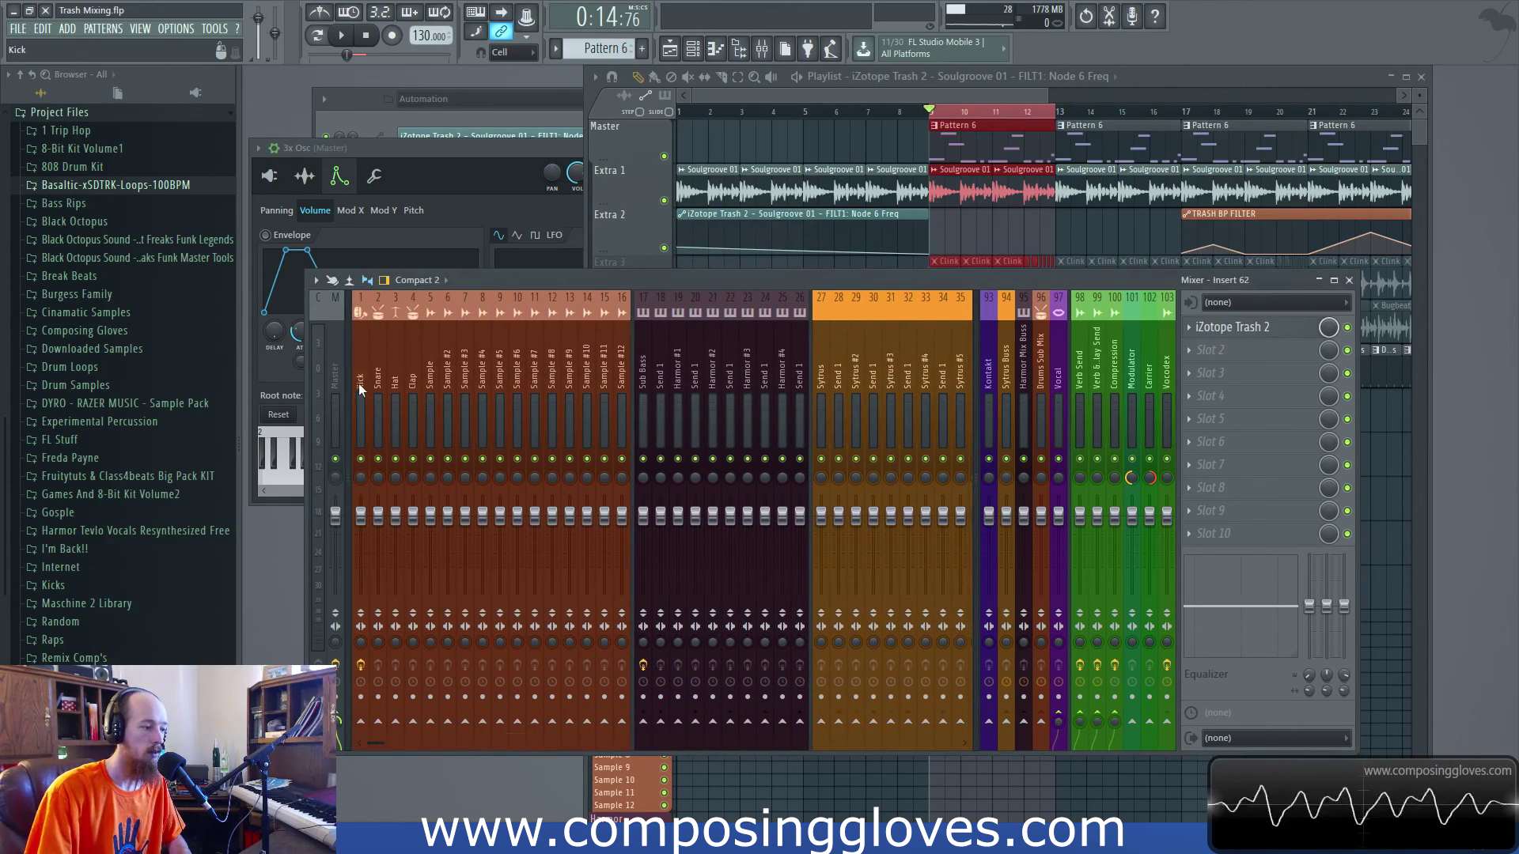
left_click(361, 391)
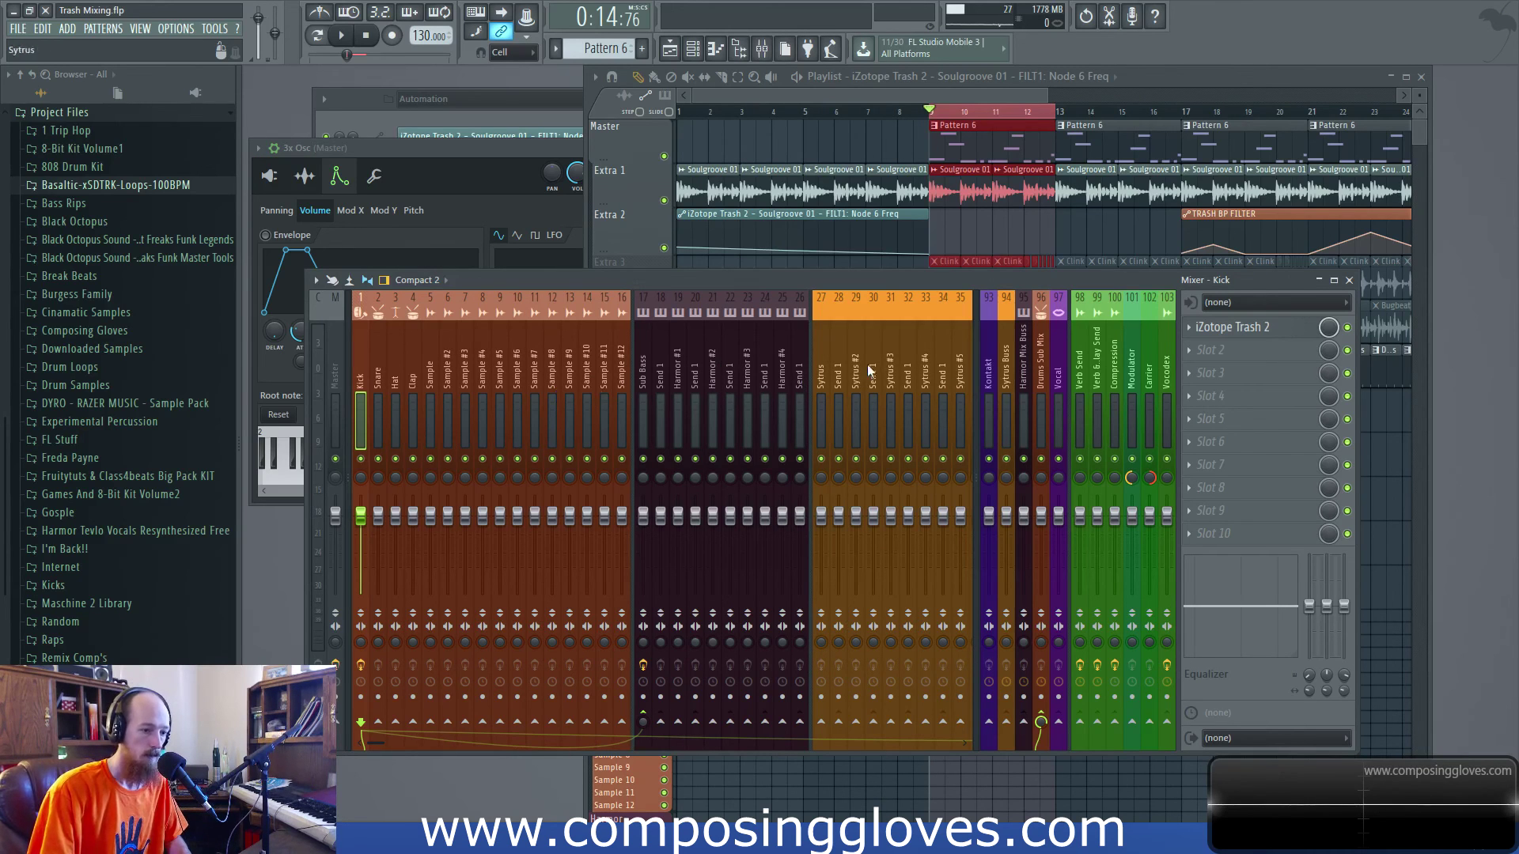
left_click(1208, 357)
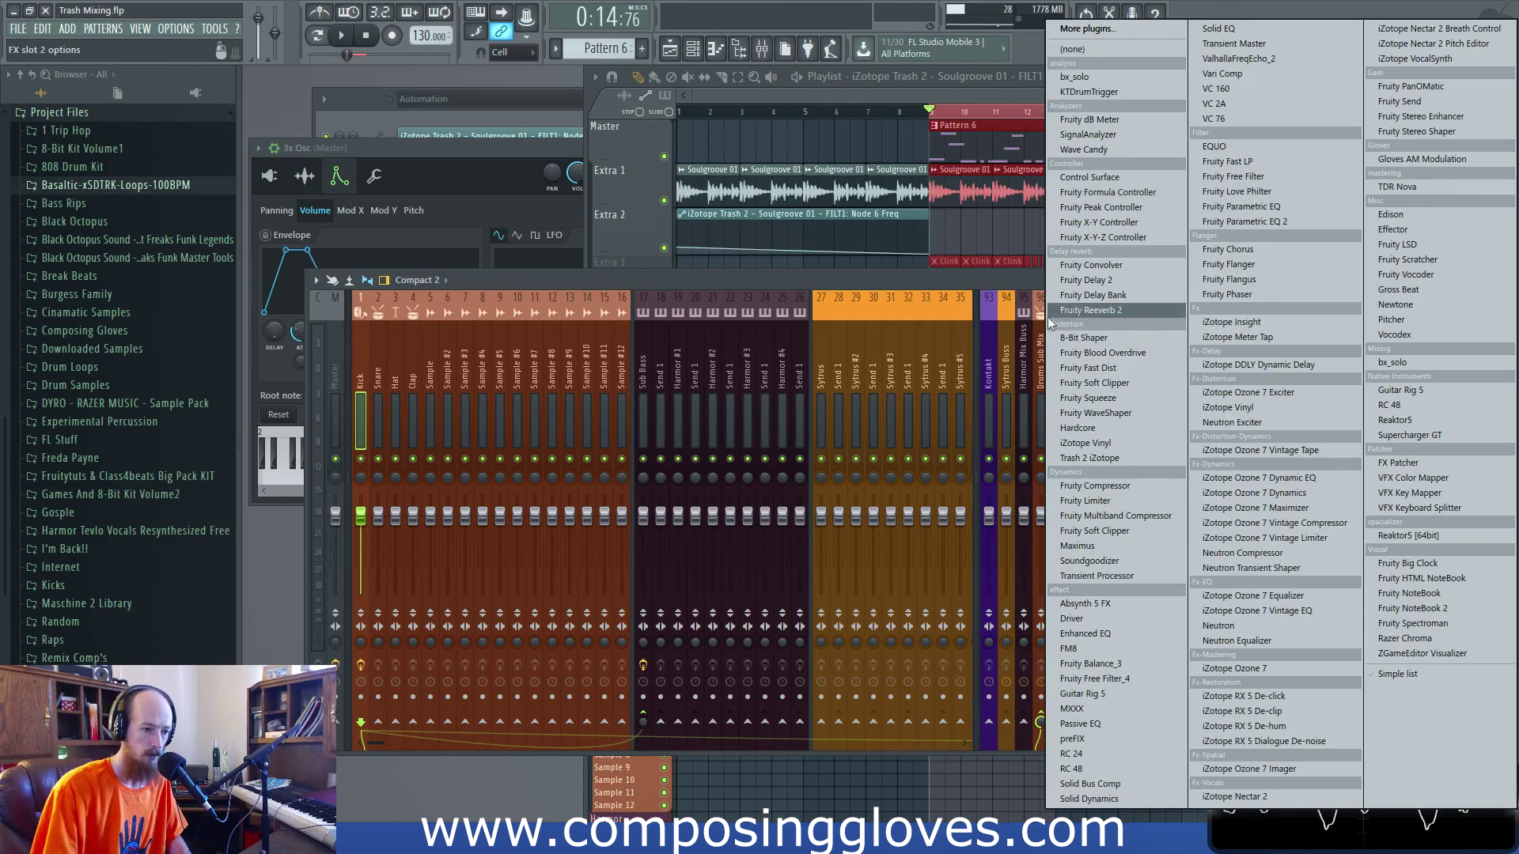
left_click(902, 300)
- Select the Soulgroove 01 mixer track and open its iZotope Trash 2 effect
scroll(728, 362, "down", 1)
scroll(727, 363, "down", 5)
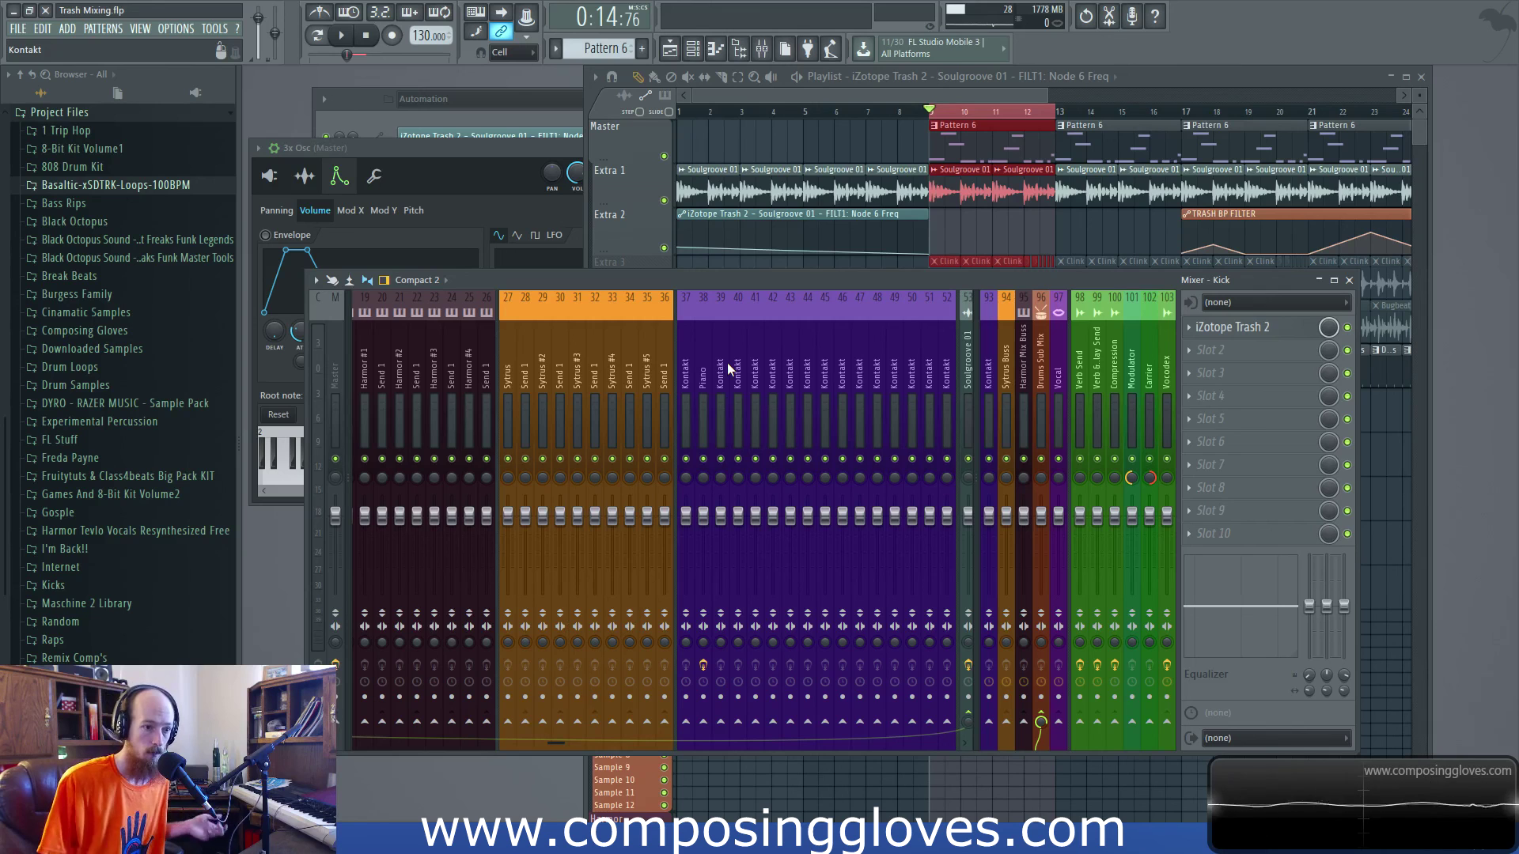
scroll(728, 363, "down", 6)
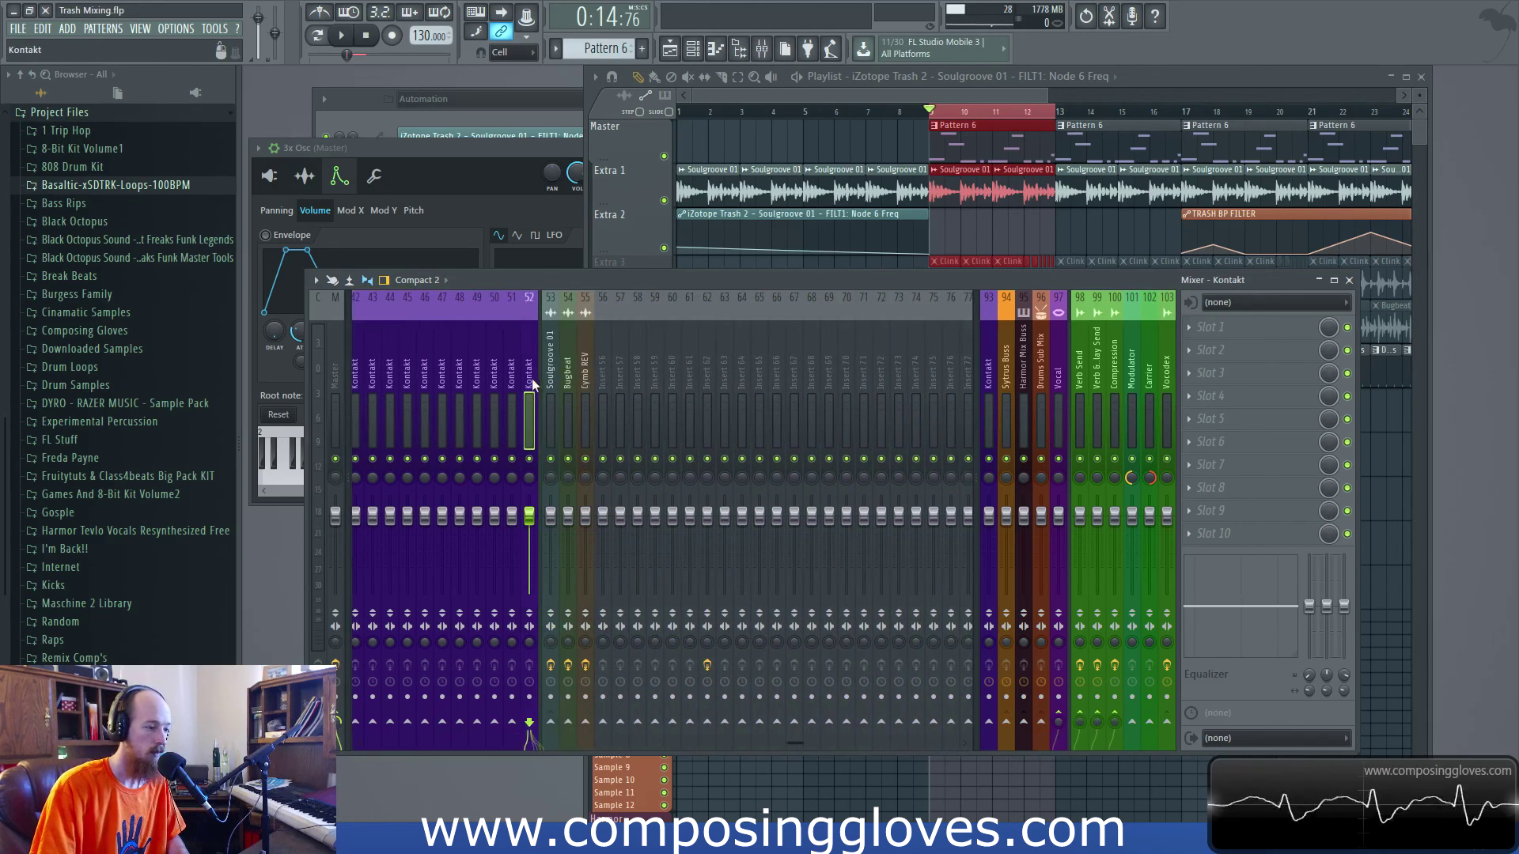
left_click(546, 383)
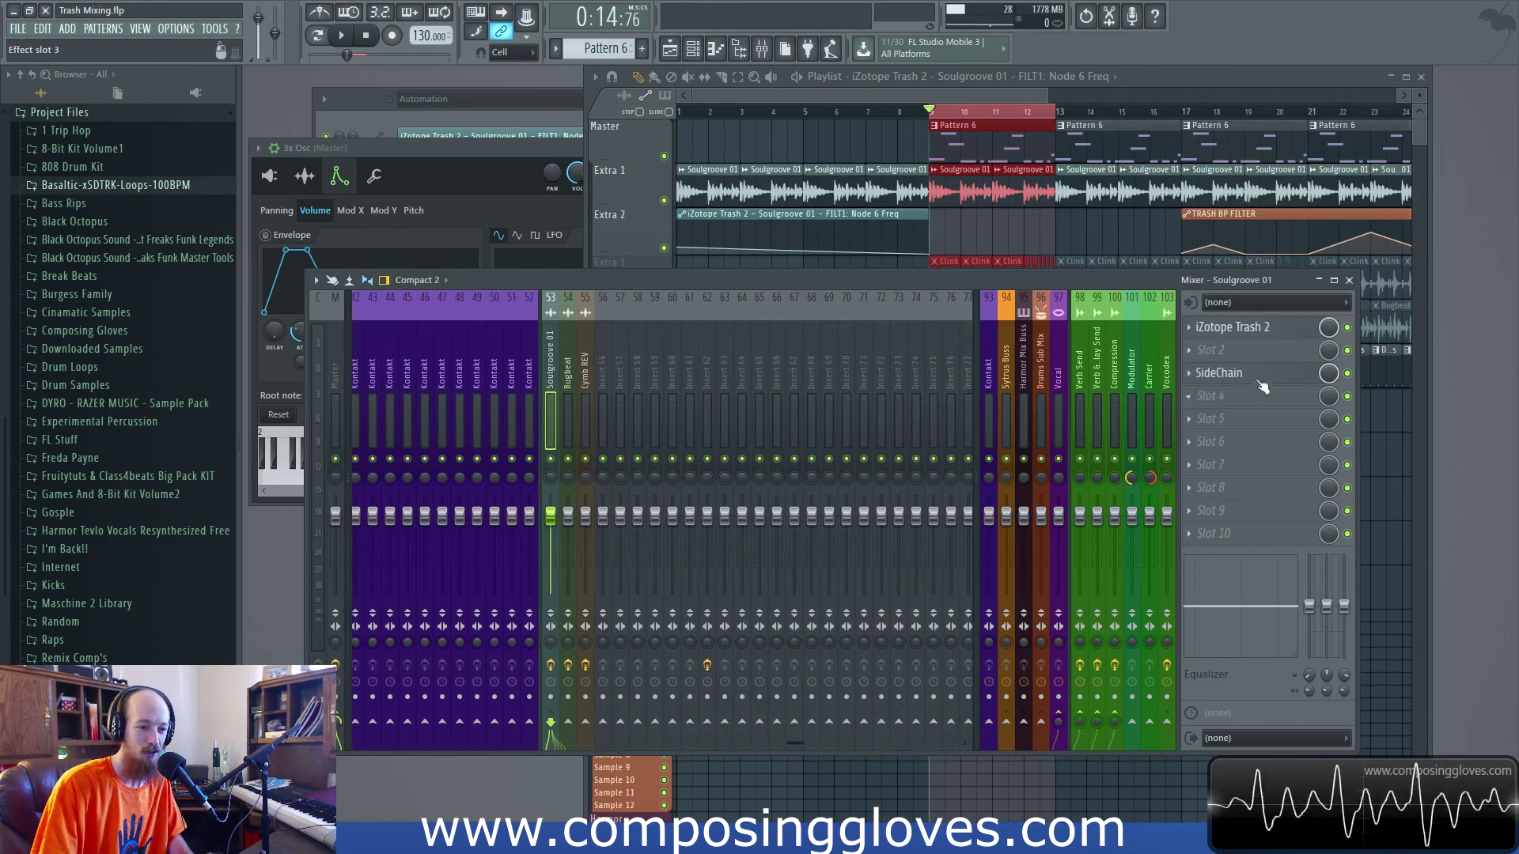
left_click(1276, 333)
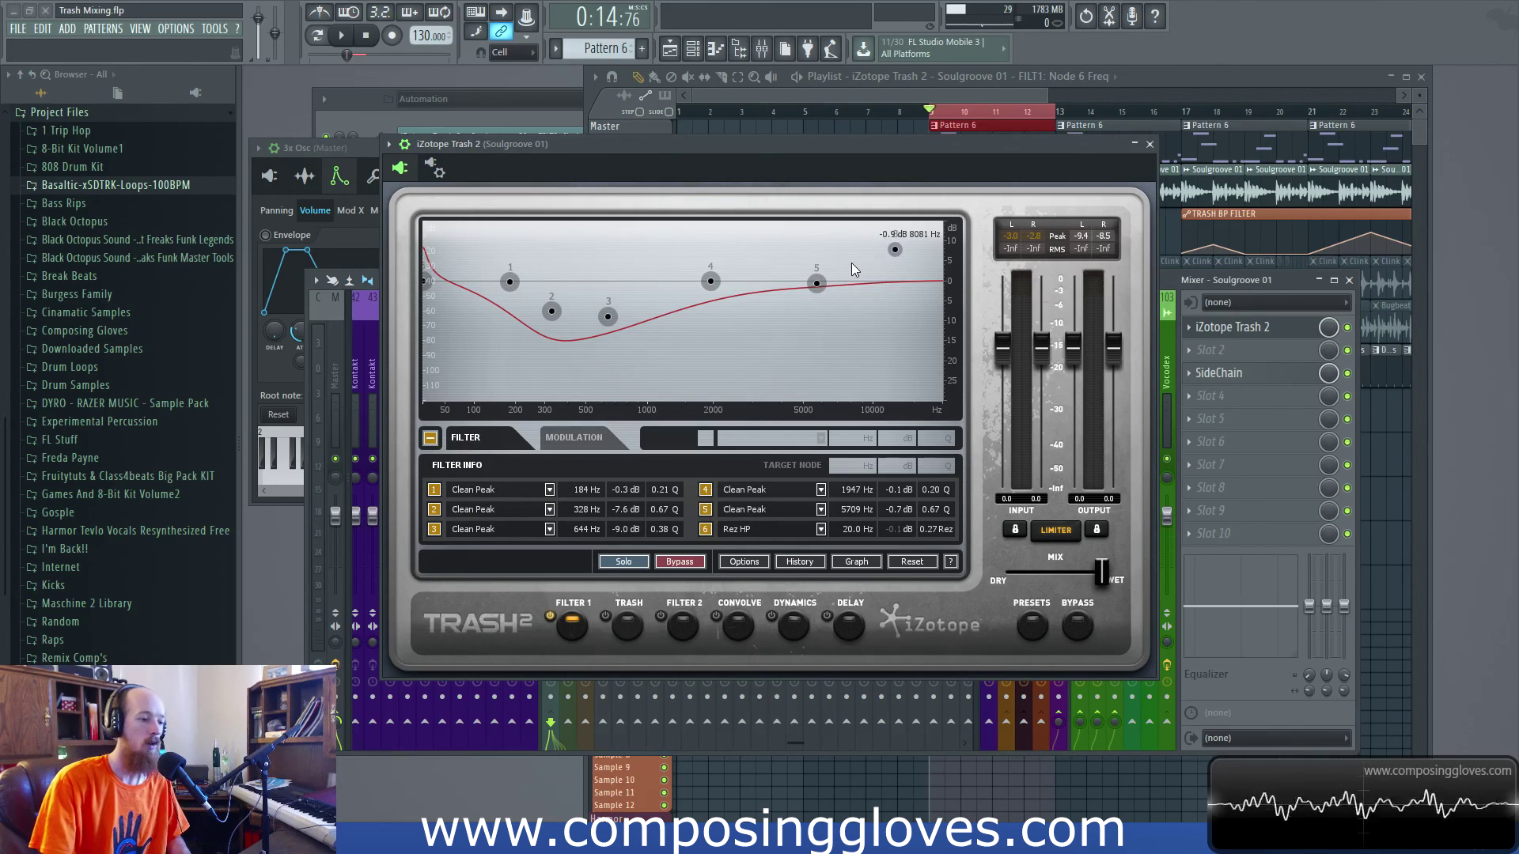
- Check the modulation view of Trash 2's first filter, return to the filter settings, and shift the plugin window slightly
left_click(571, 437)
left_click(476, 440)
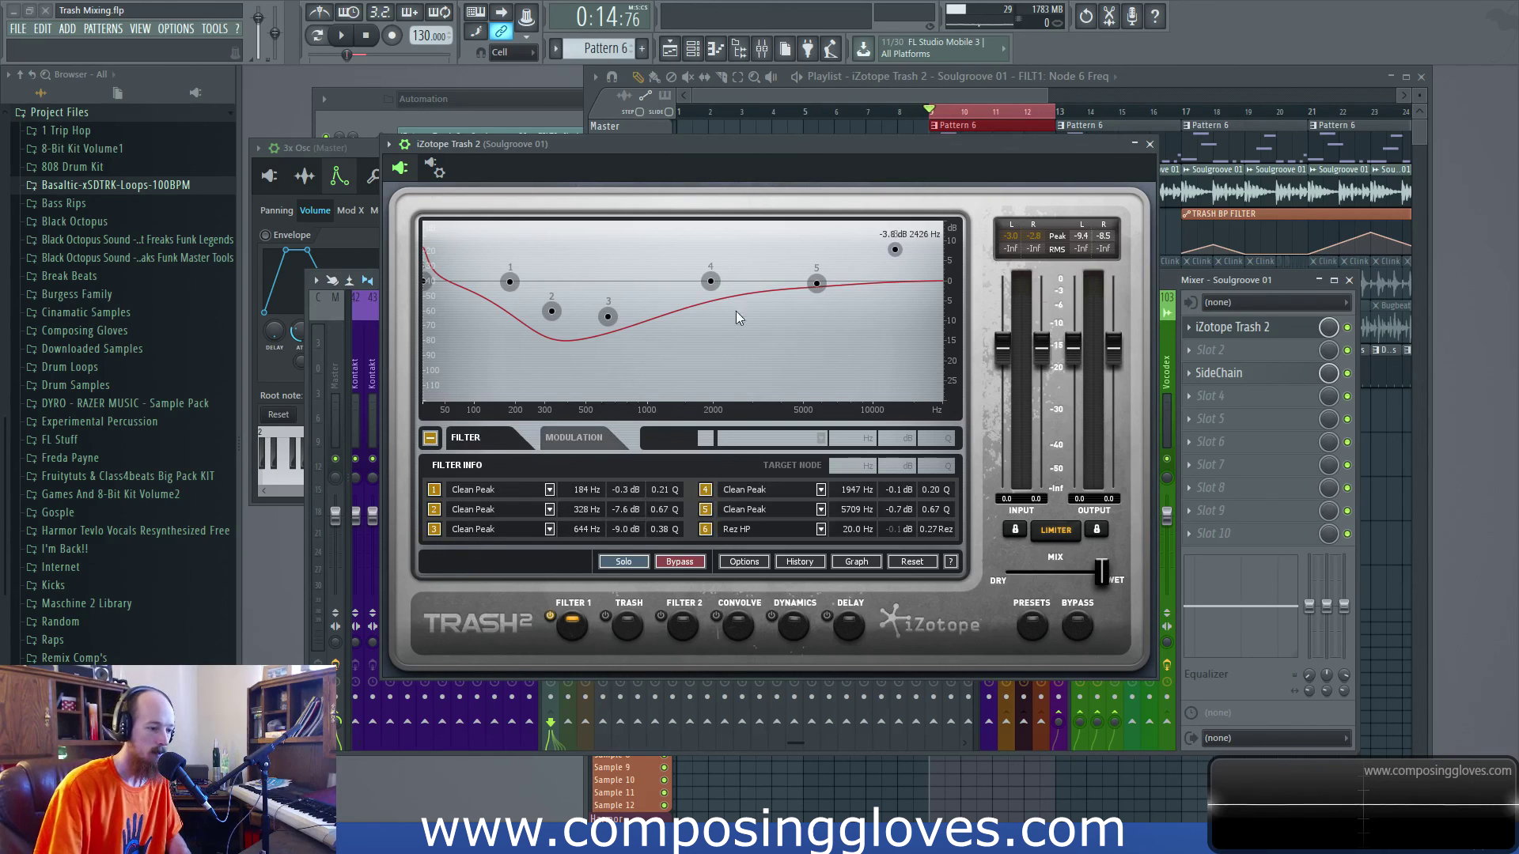
left_click_drag(792, 154, 798, 150)
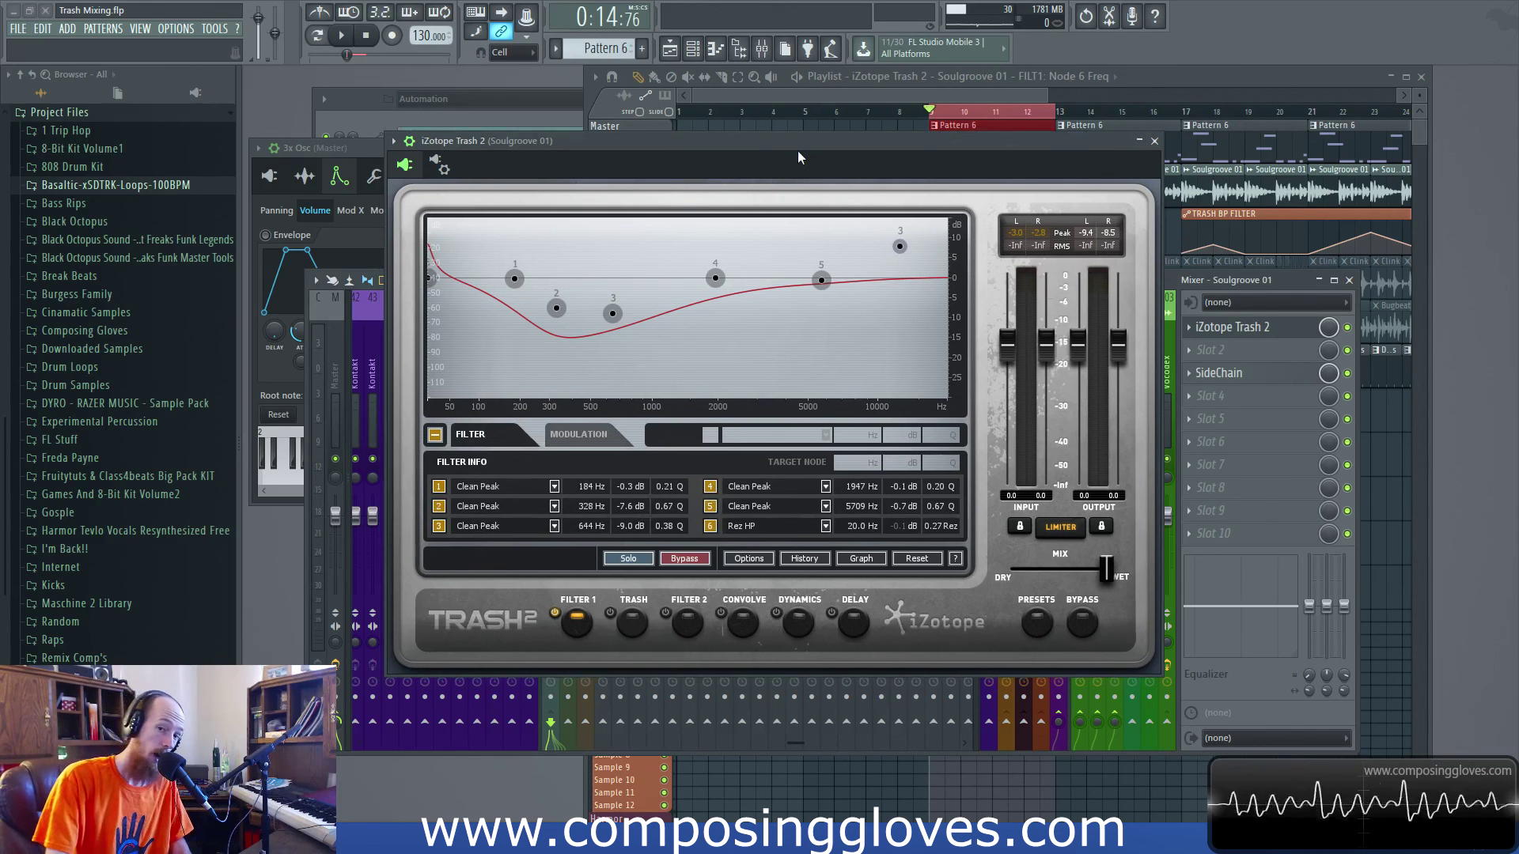